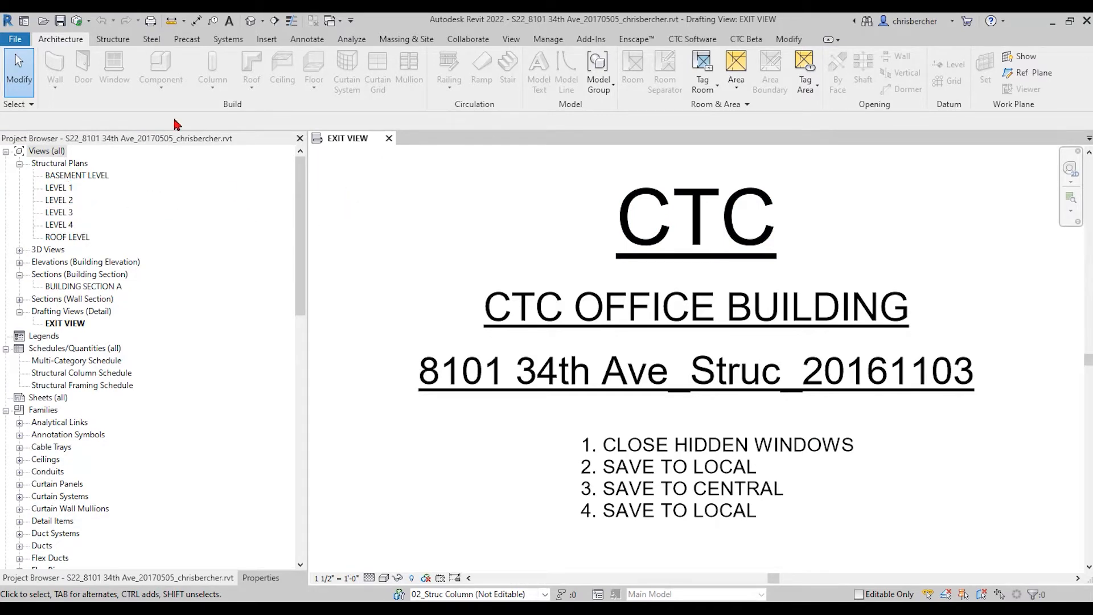
Step: Open the default 3D view and the LEVEL 2 structural plan, and frame the framing layout in the plan
click(256, 21)
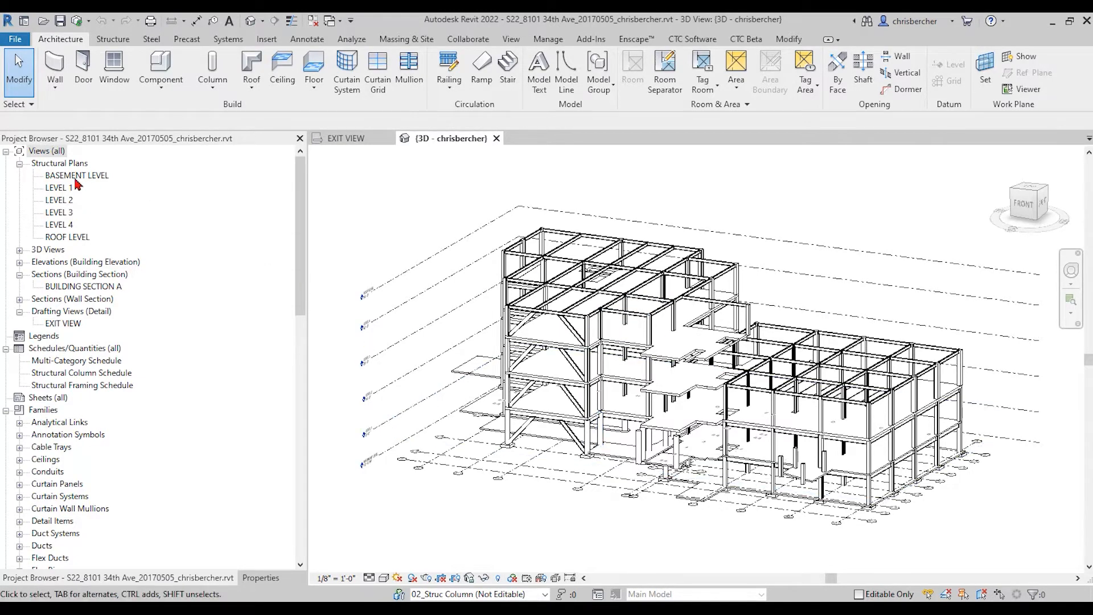
double_click(62, 200)
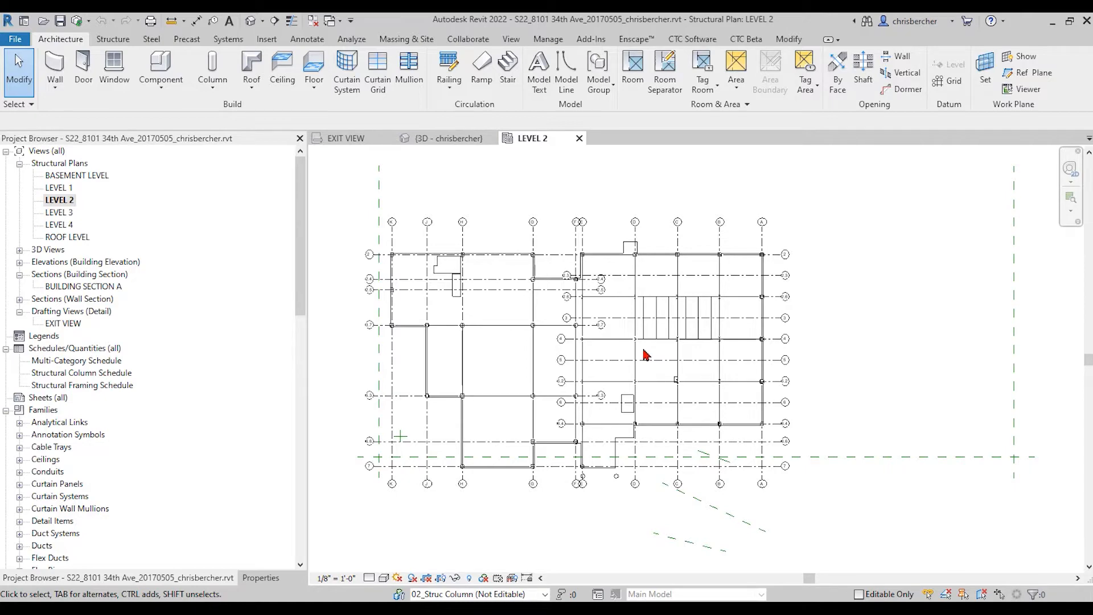
scroll(646, 354, up, 4)
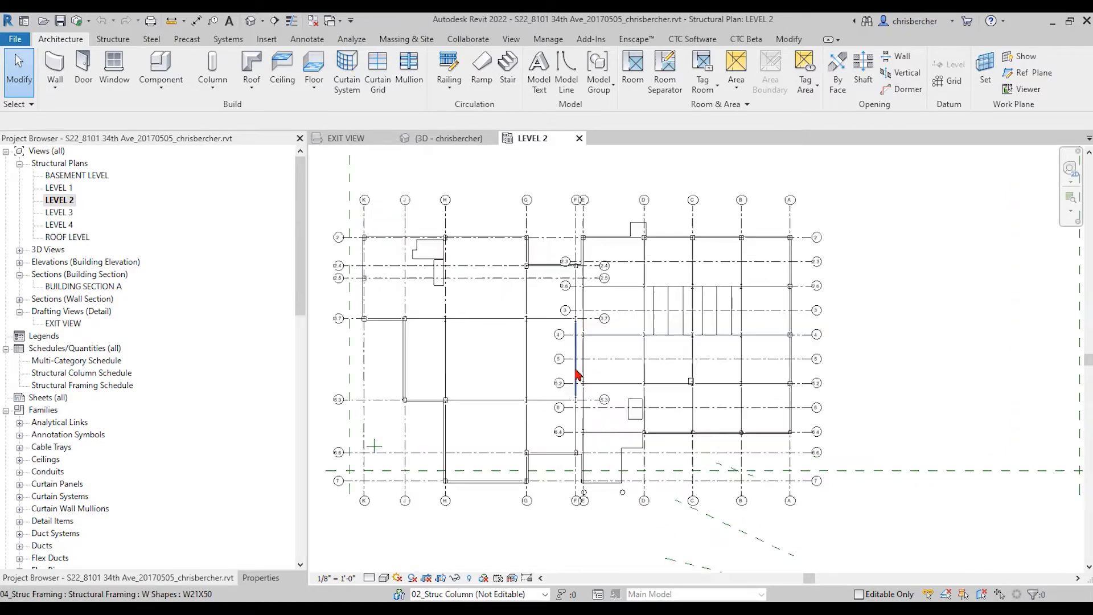
middle_drag(730, 379, 705, 389)
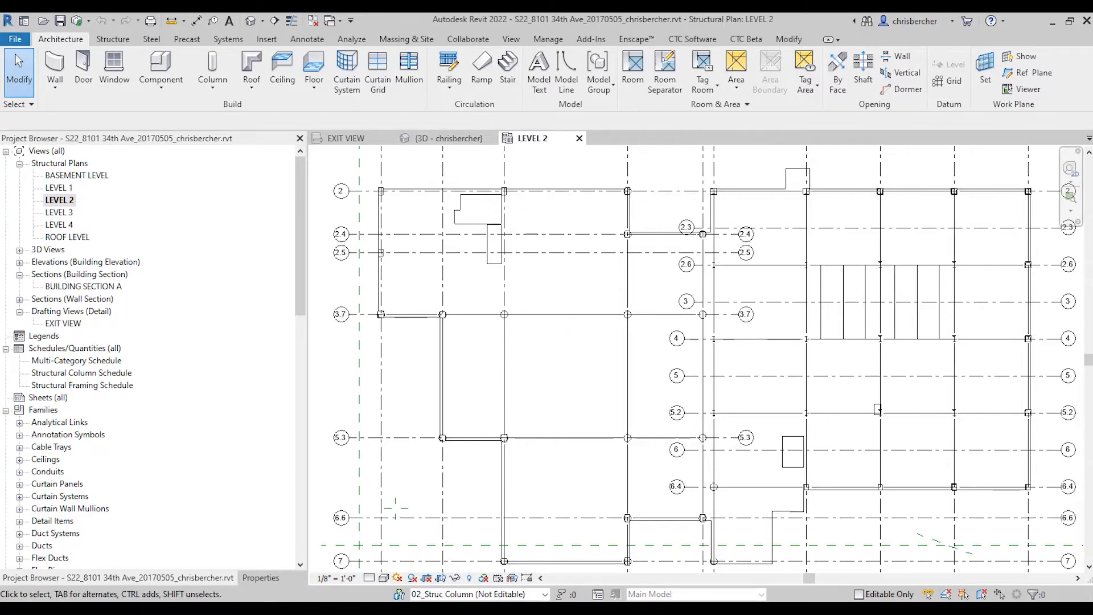
click(263, 578)
click(573, 315)
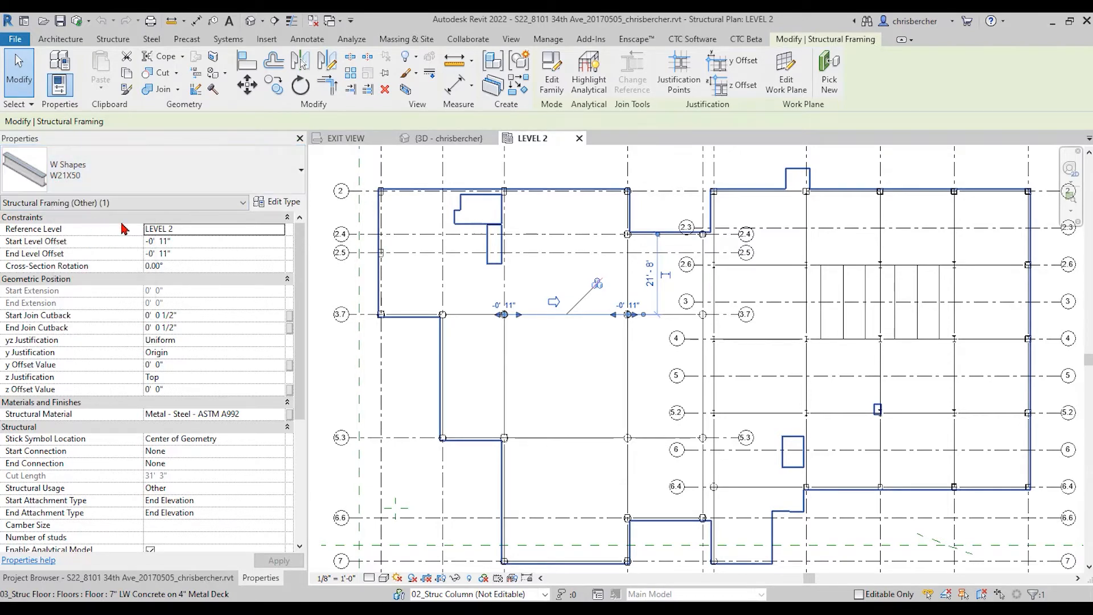
click(590, 363)
key(t)
key(g)
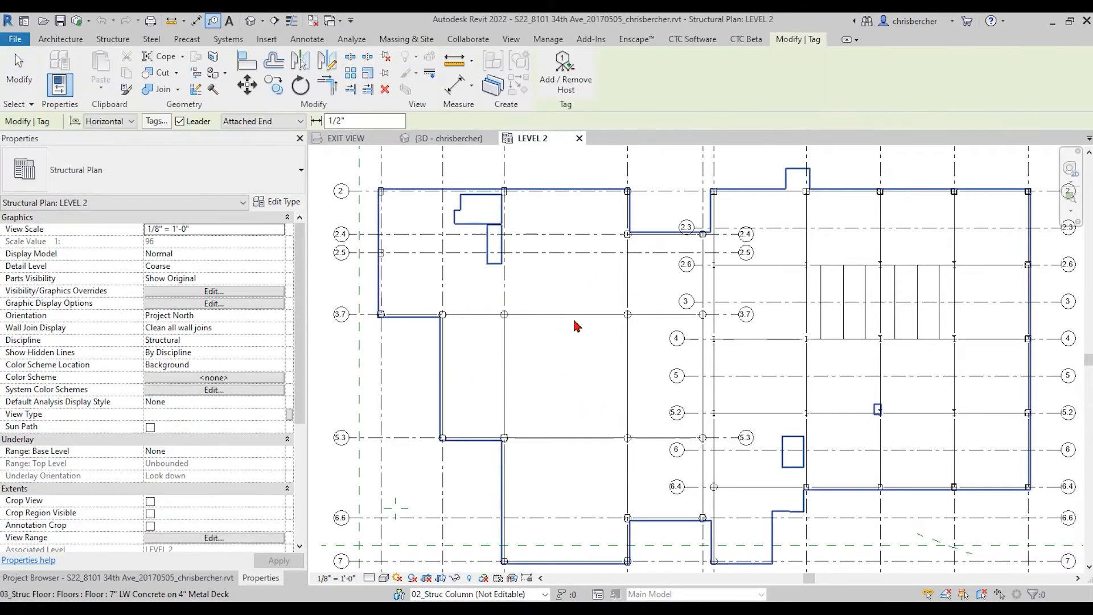
click(200, 578)
key(Escape)
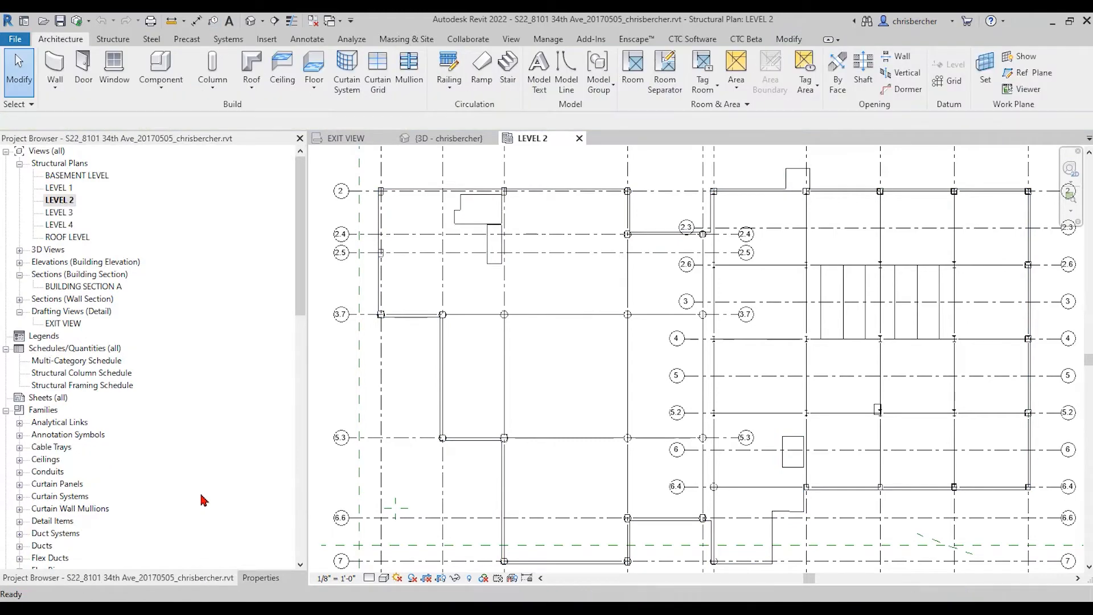
Step: Set the type Description to W21 for the W21X50 beam on grid line 3.7 between grids H and G
click(571, 315)
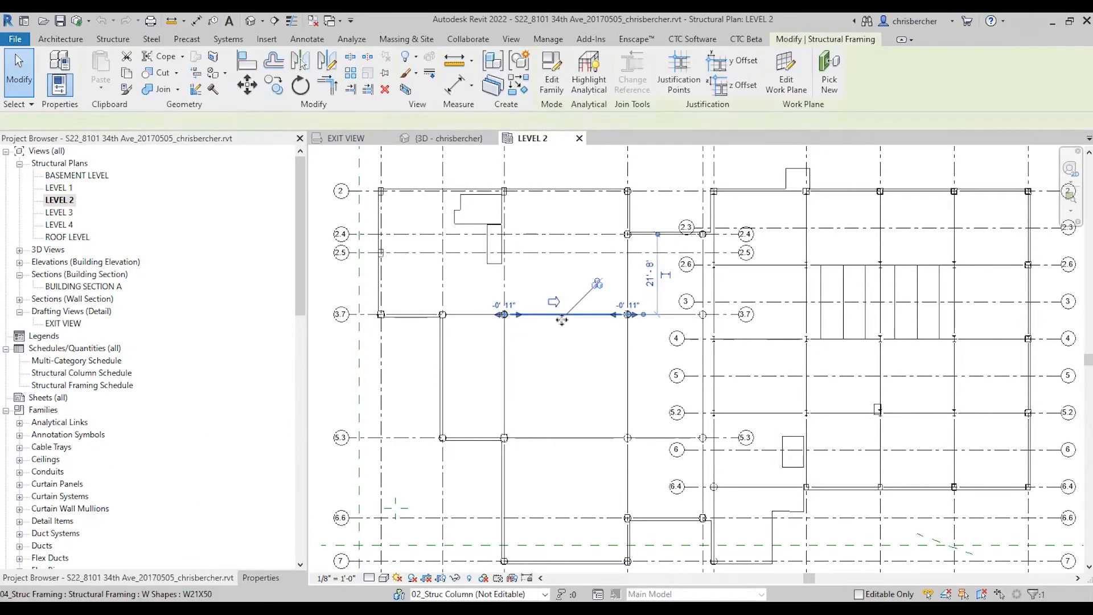
click(261, 577)
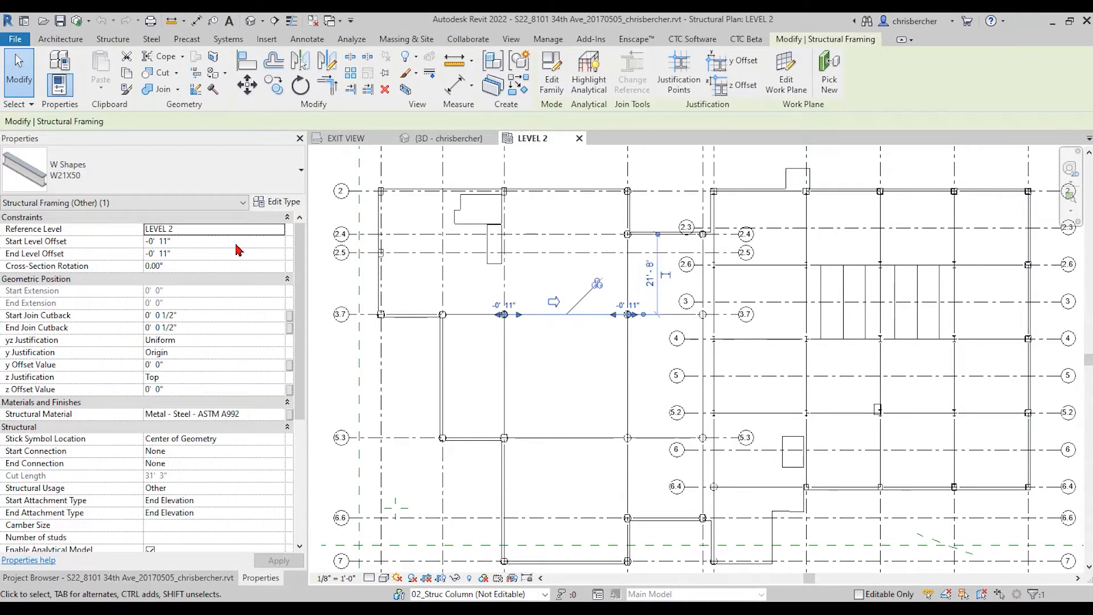
click(278, 202)
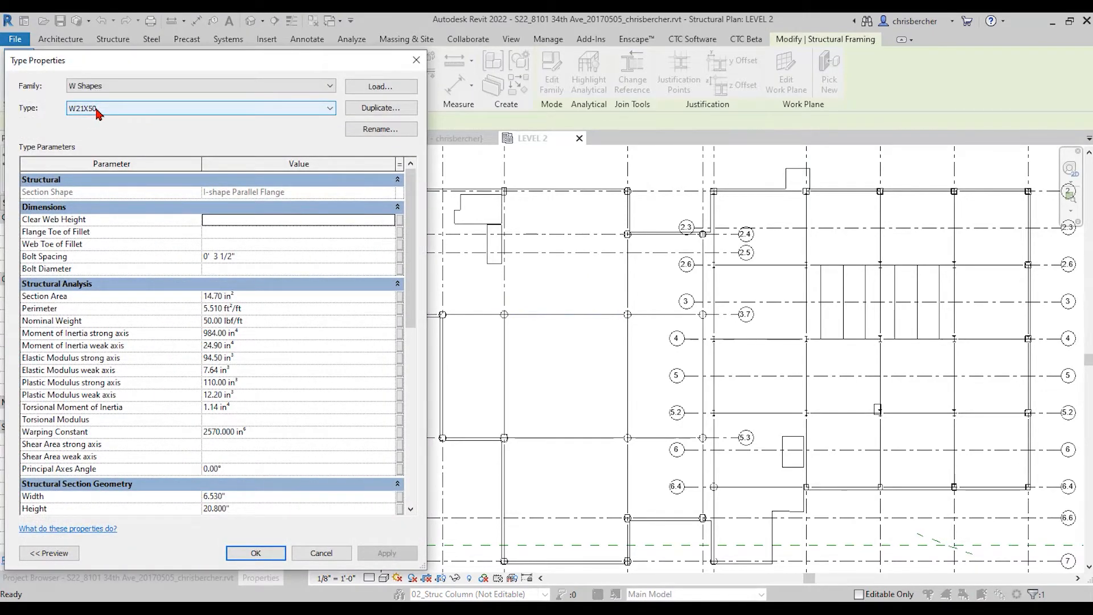
scroll(226, 379, down, 10)
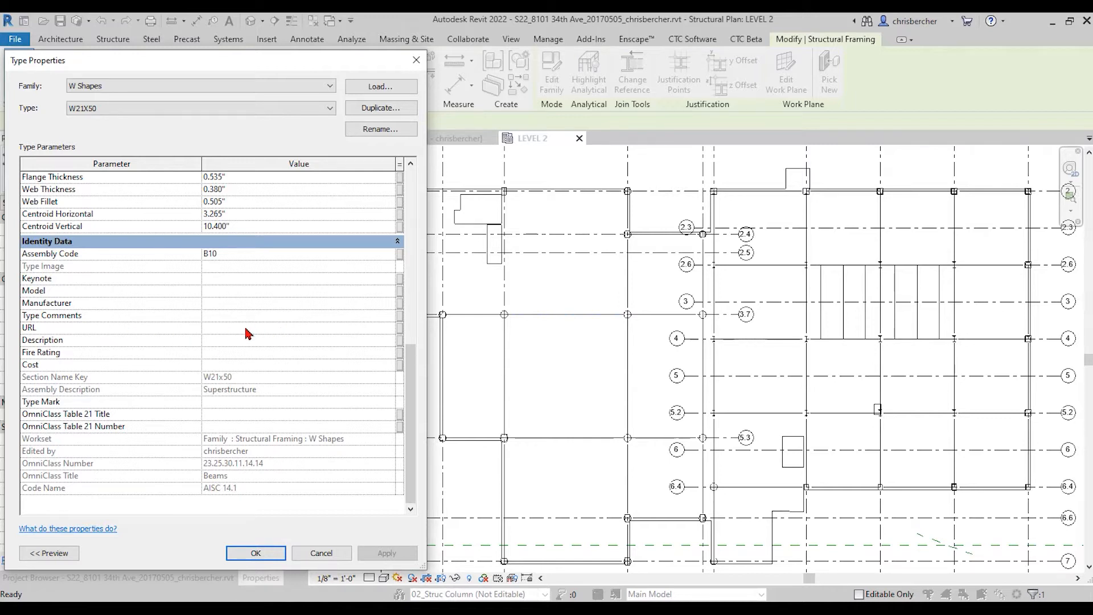
click(228, 340)
text(W21)
click(220, 340)
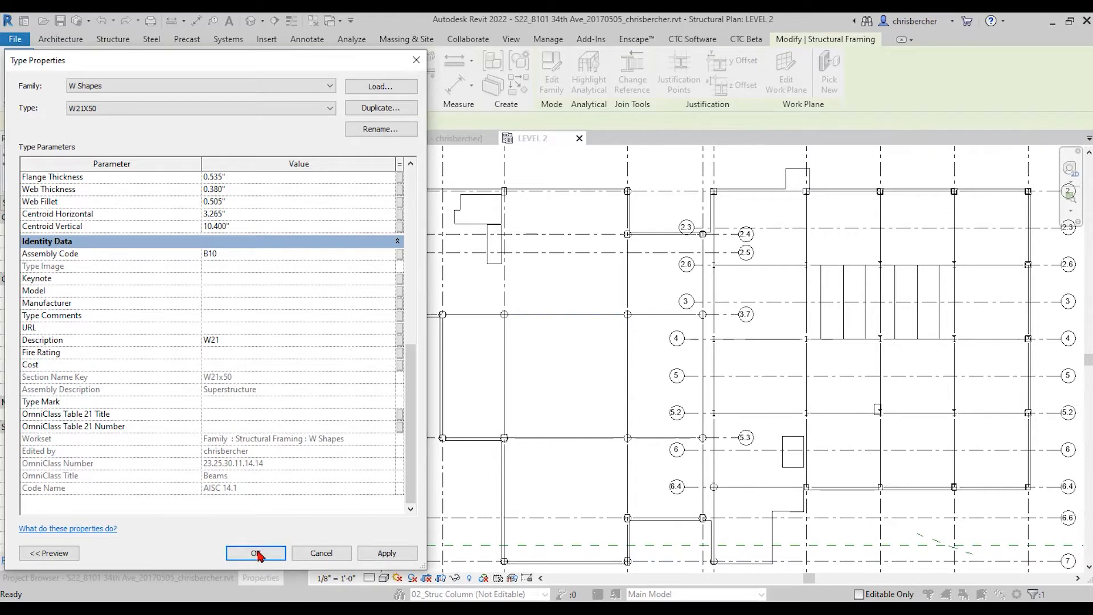
click(256, 553)
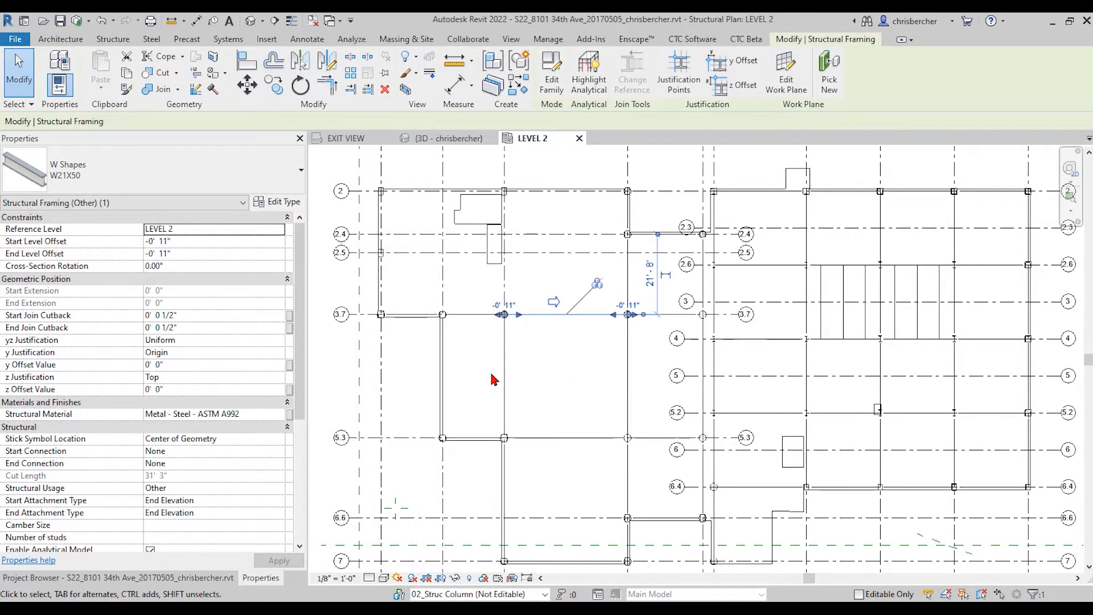
Step: Tag the beam on grid line 3.7 between grids H and G by category, without a leader
key(t)
key(g)
click(180, 120)
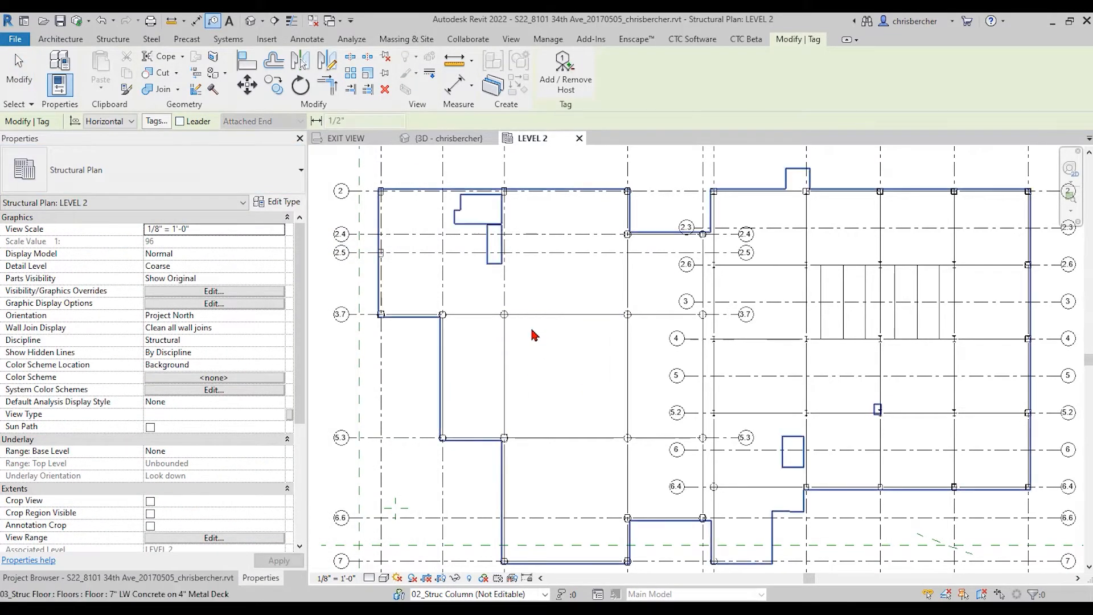
click(566, 315)
scroll(574, 322, up, 3)
scroll(574, 326, up, 2)
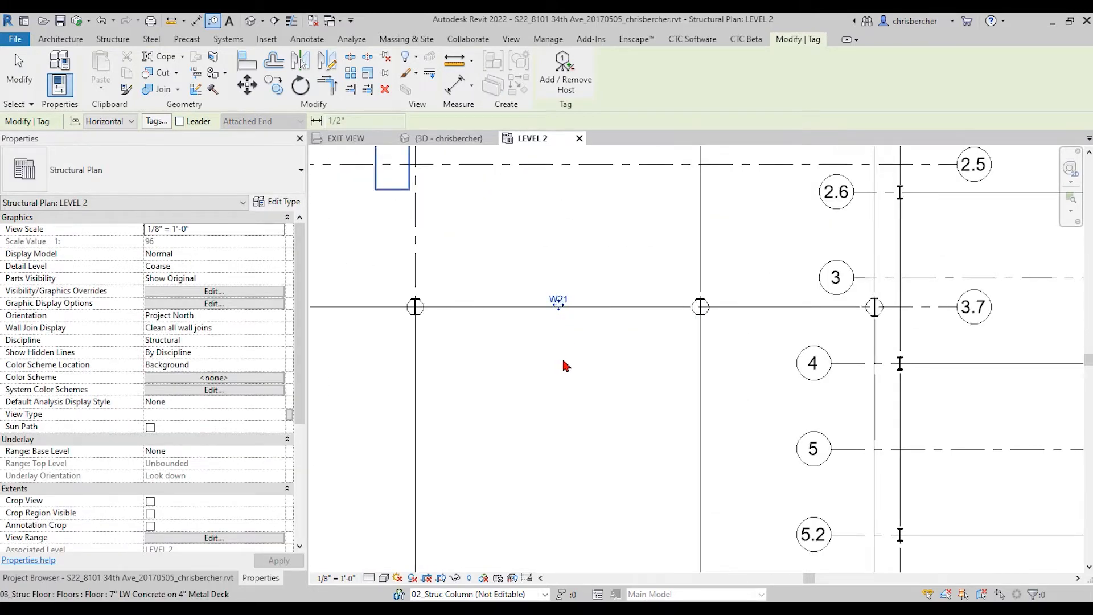
key(Escape)
scroll(559, 359, up, 1)
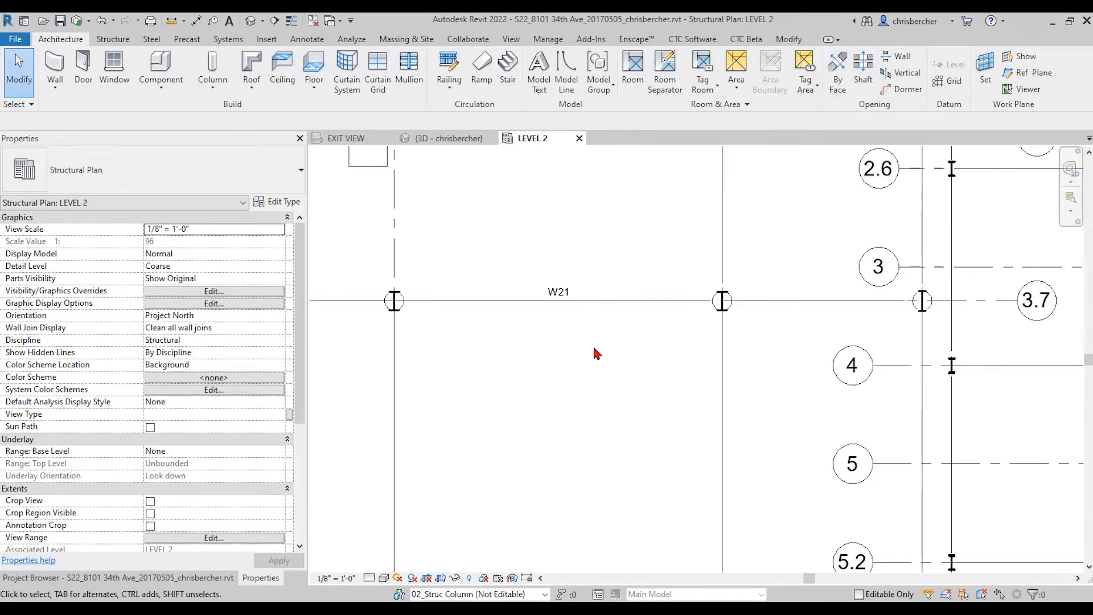
scroll(596, 354, down, 3)
middle_drag(596, 359, 525, 278)
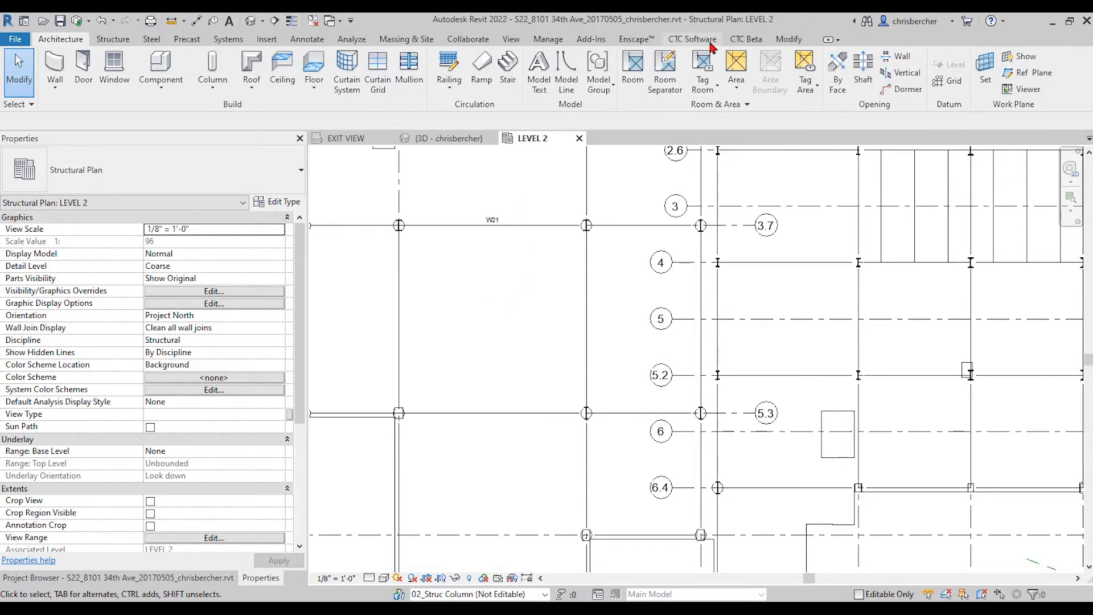
middle_drag(529, 268, 544, 267)
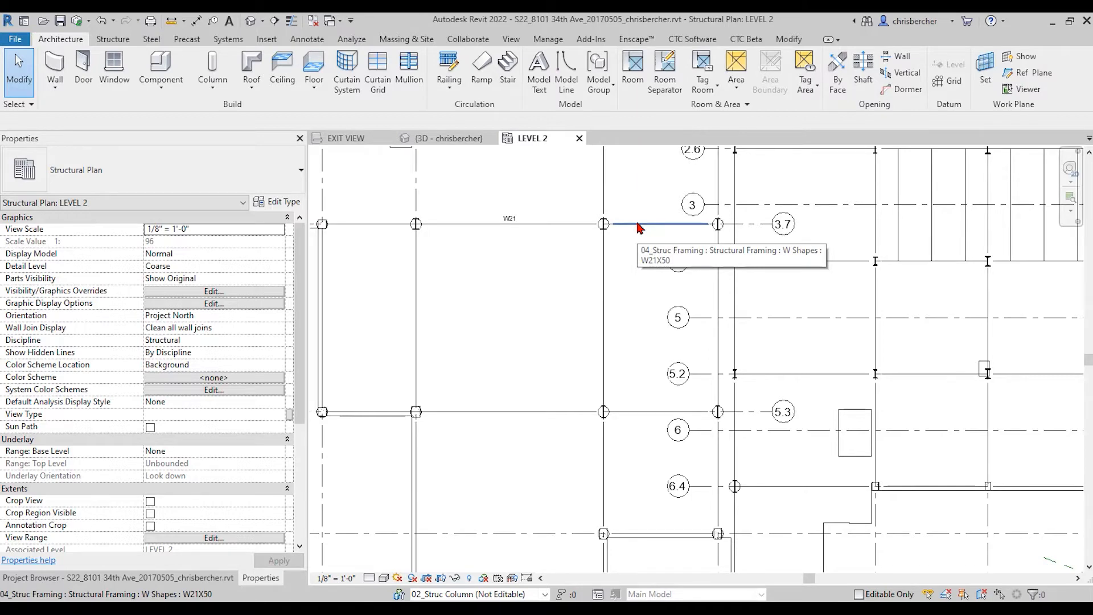
Step: Launch the CTC Spreadsheet Link tool and move its settings window clear of the spreadsheet's edge
click(699, 40)
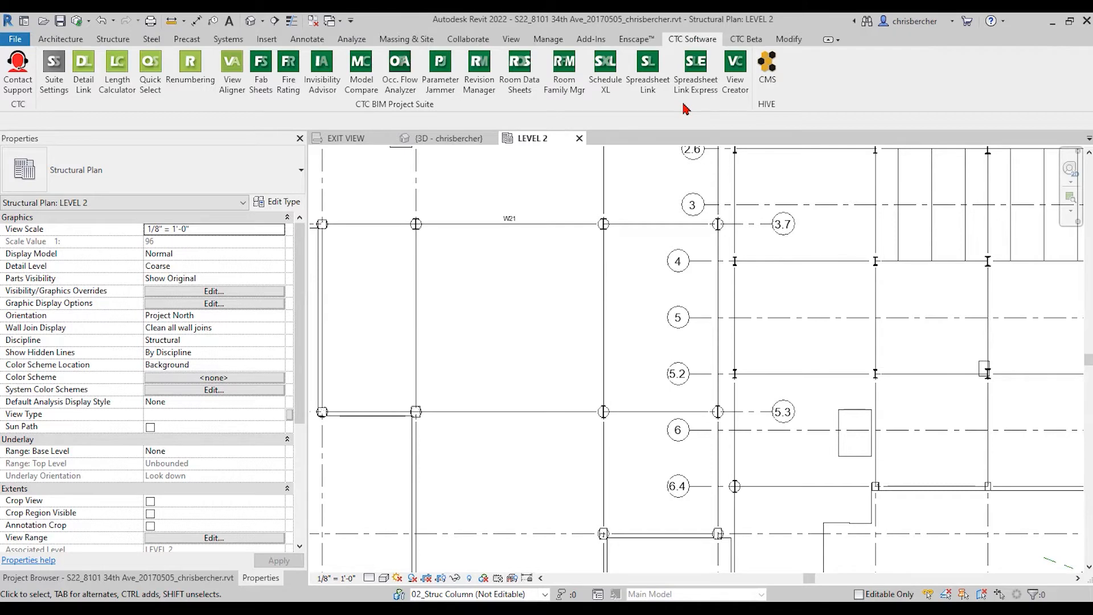
click(649, 73)
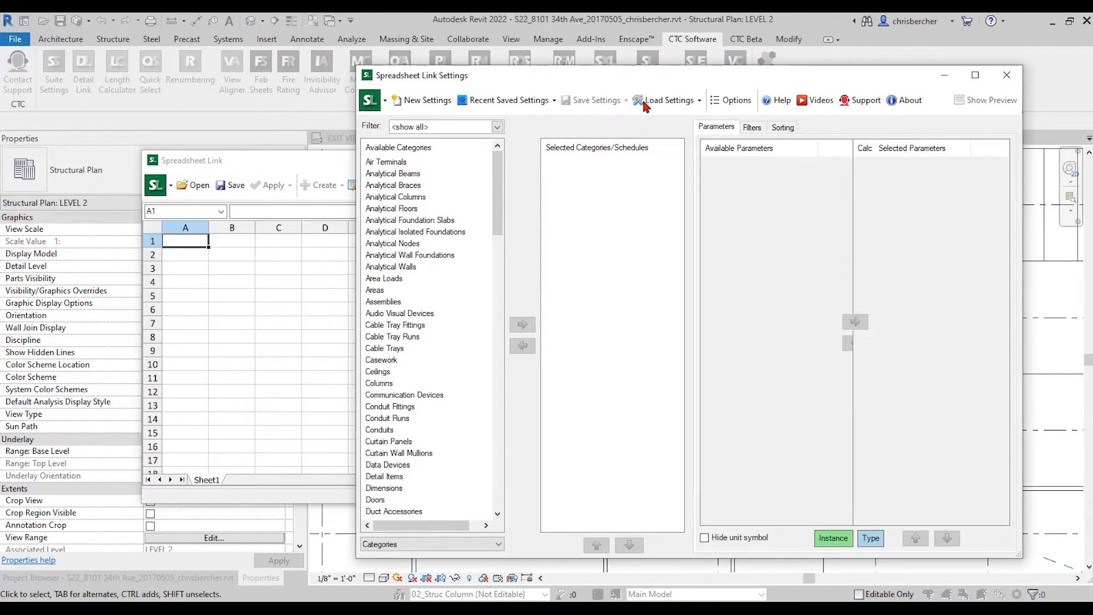
drag(650, 78, 582, 75)
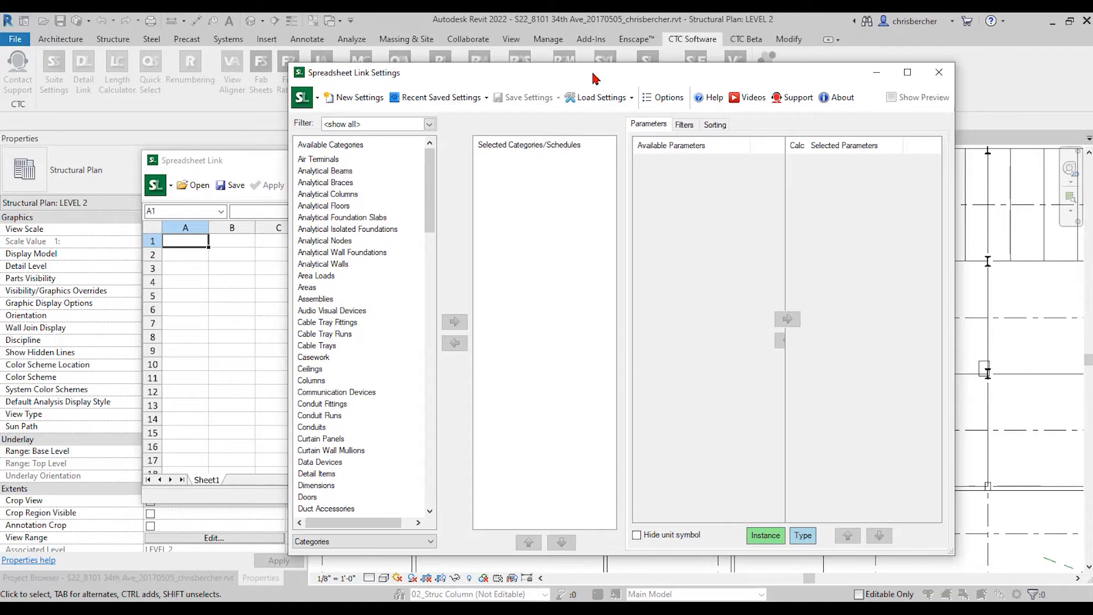
Step: Add the Structural Framing category to the selected categories in the Spreadsheet Link settings
click(357, 266)
scroll(354, 276, down, 7)
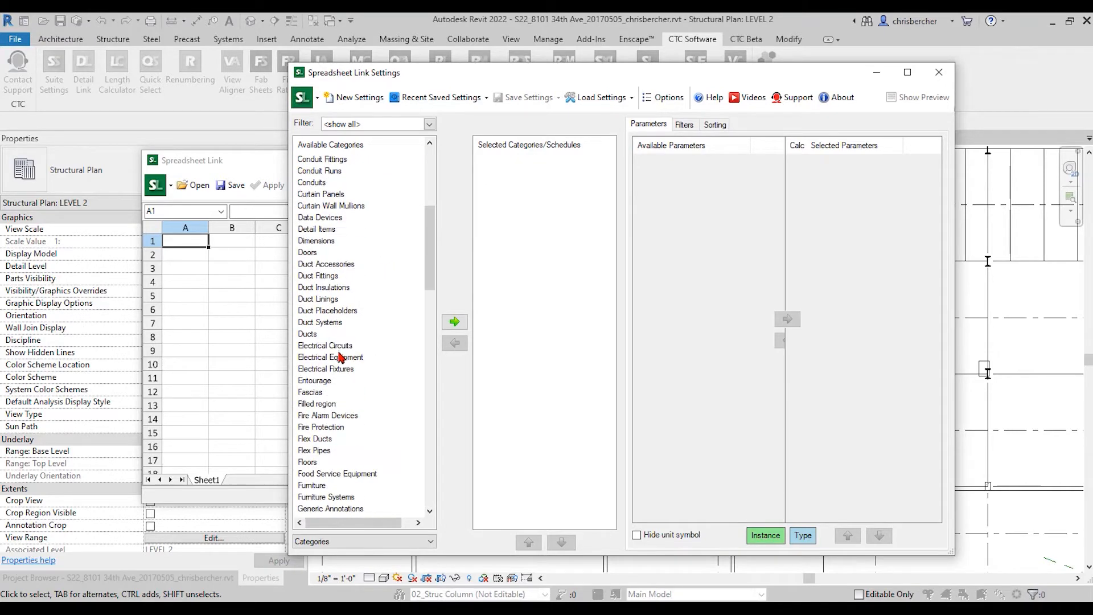
key(s)
key(t)
key(r)
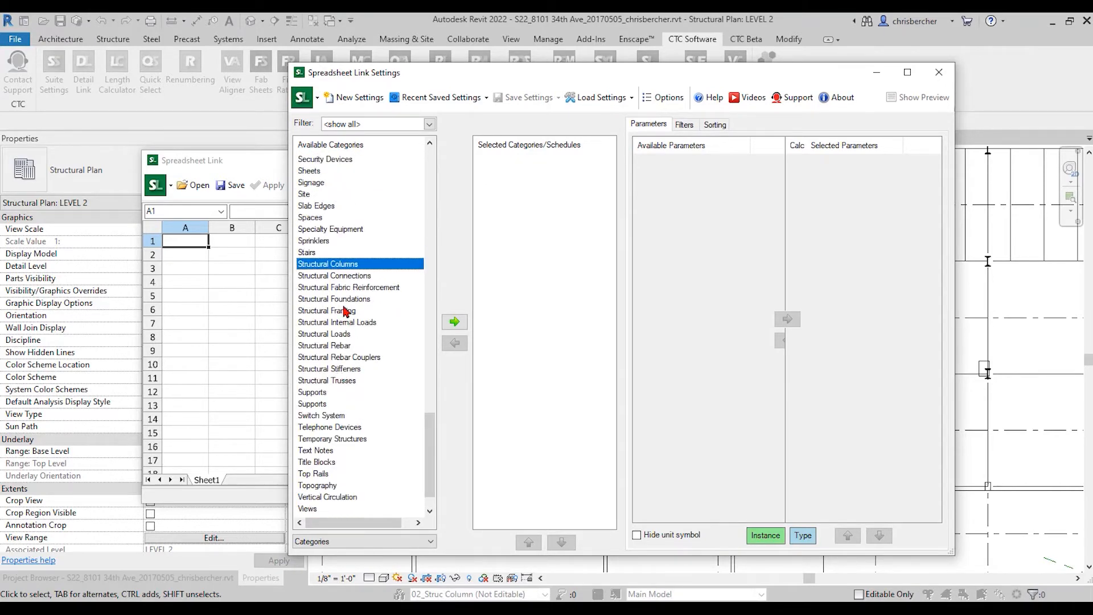
click(380, 310)
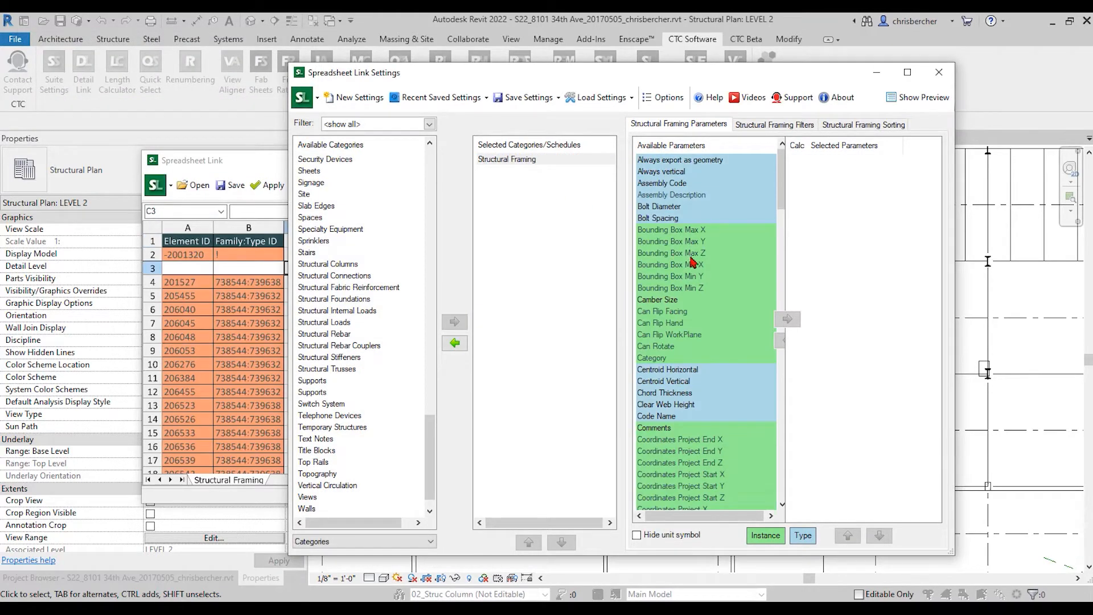
Step: Add the Type parameter to the Structural Framing export and arrange the spreadsheet and settings windows so both are readable
click(675, 336)
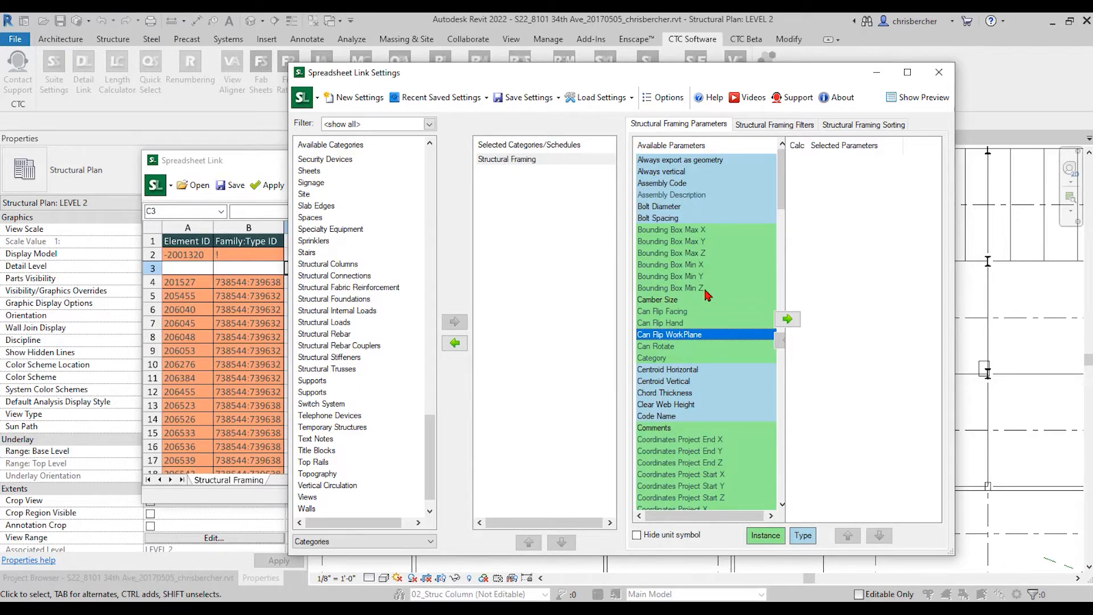
text(type)
double_click(684, 244)
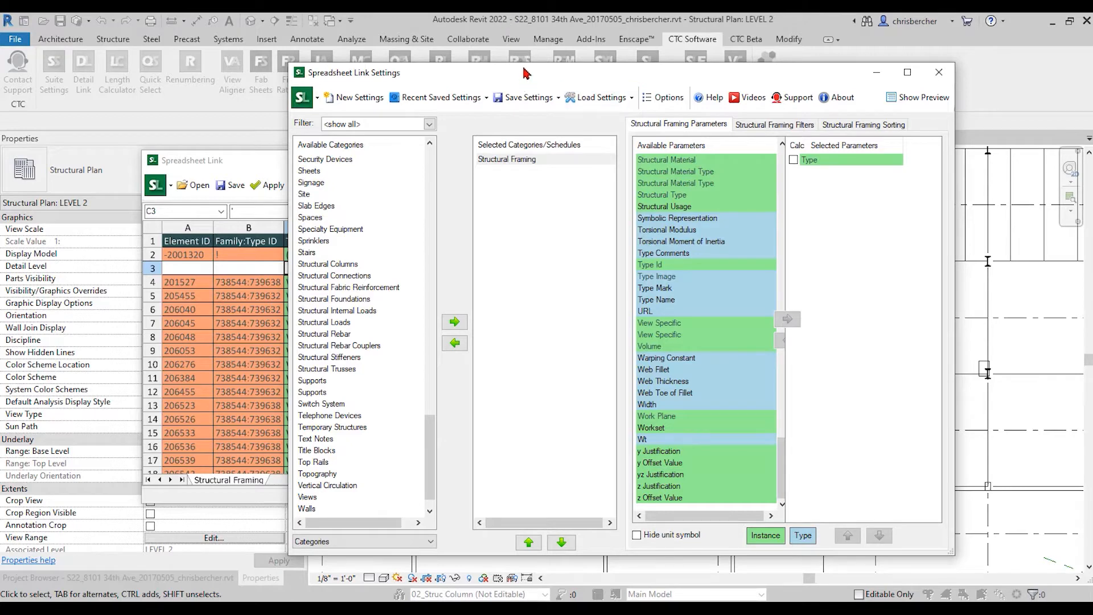
drag(537, 78, 642, 90)
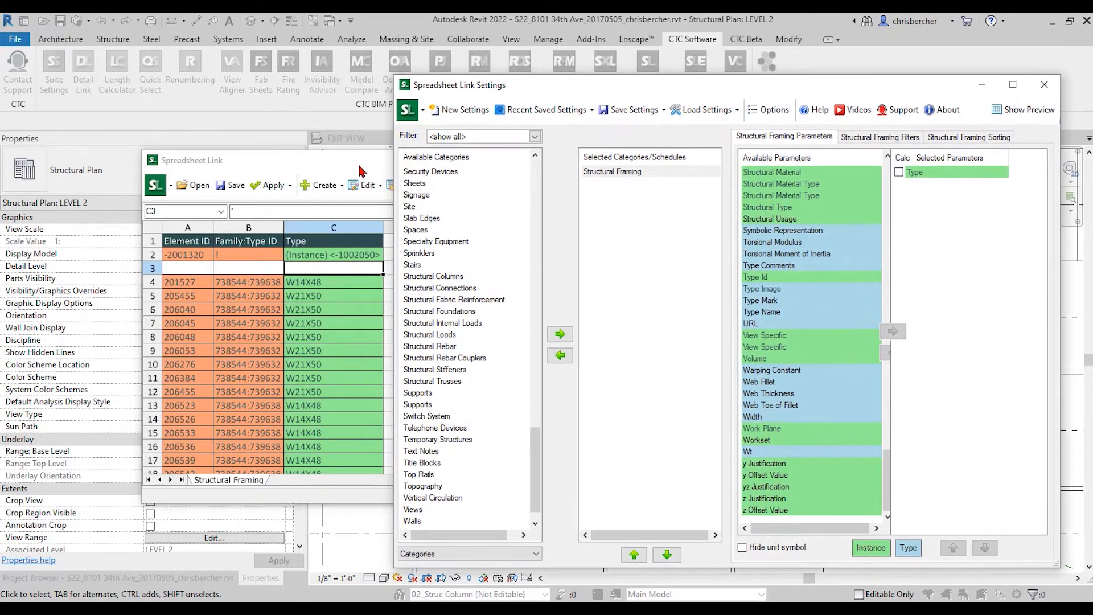
drag(374, 163, 254, 168)
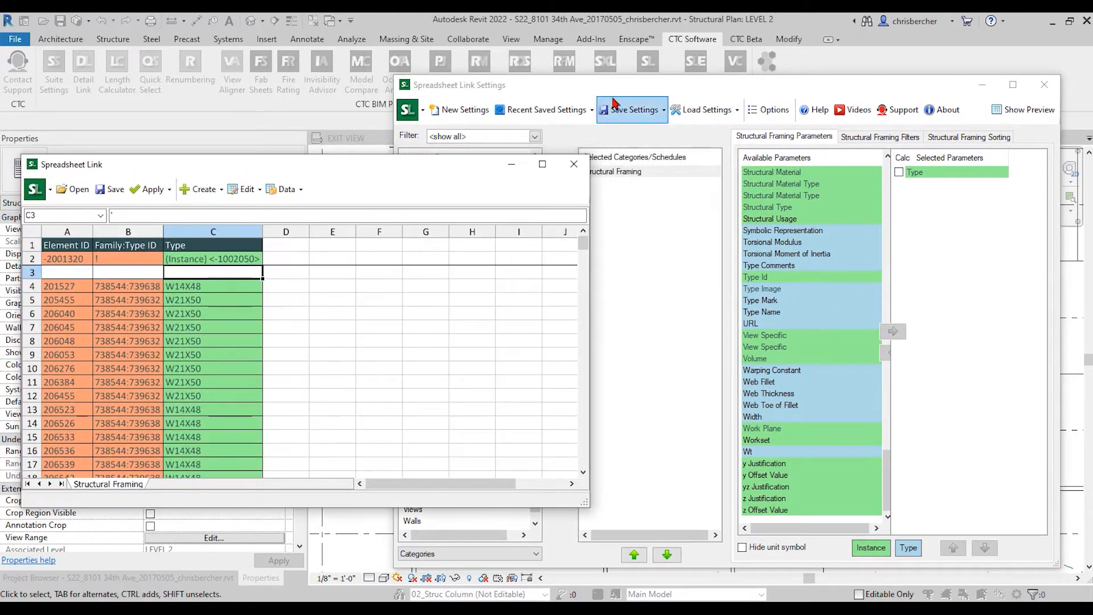
drag(659, 87, 690, 70)
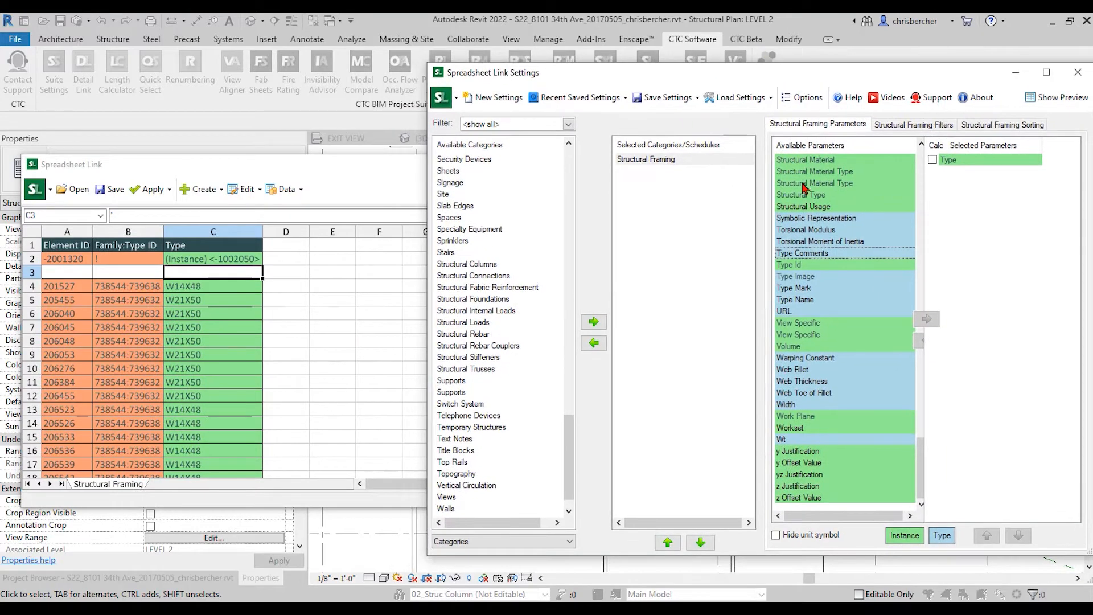
Step: Add the Description parameter to the Structural Framing export and mark it as a calculated parameter
click(796, 209)
key(d)
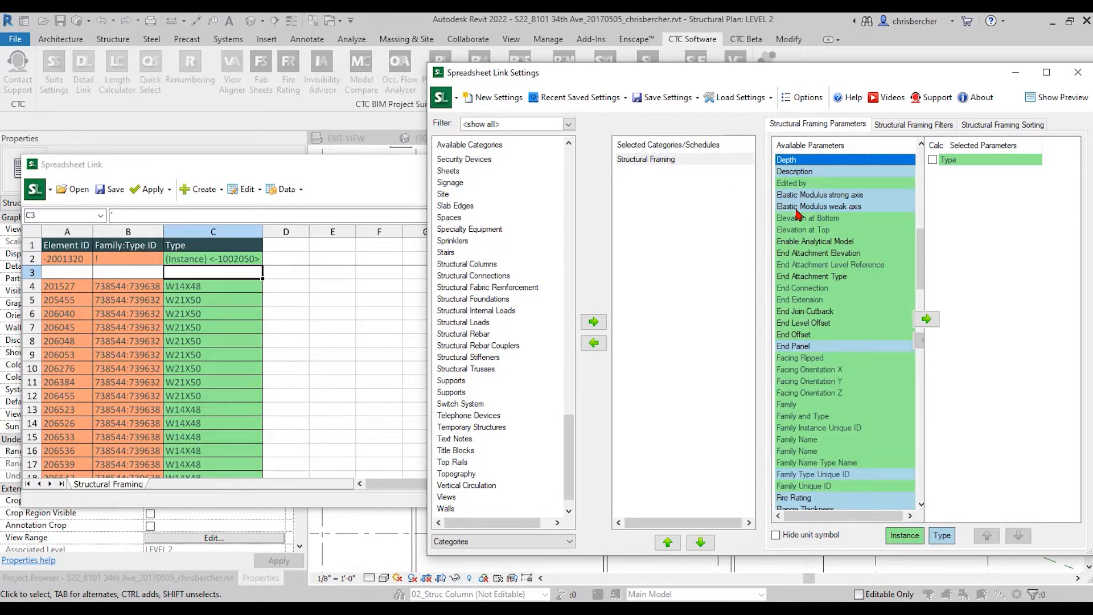
double_click(818, 173)
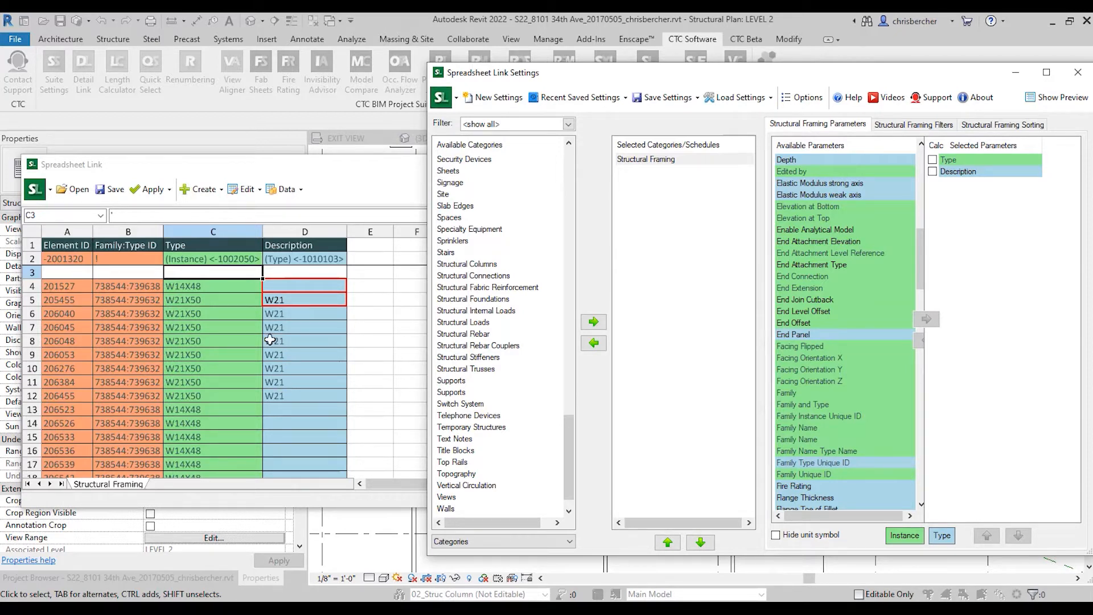
click(933, 172)
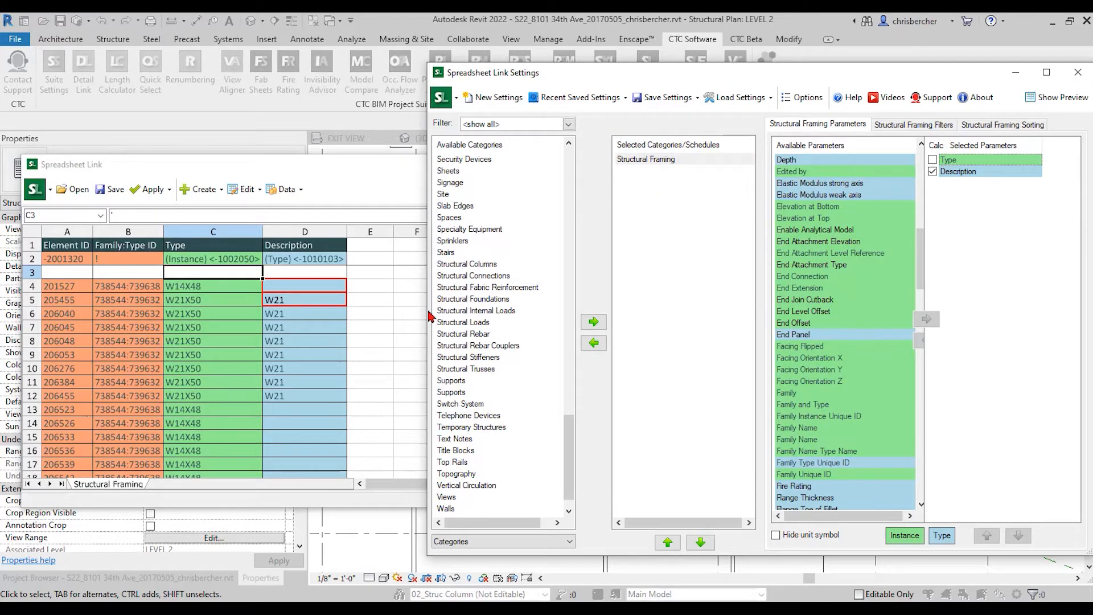
Step: Widen and reposition the Spreadsheet Link settings window, and bring the Structural Framing spreadsheet to the front
drag(425, 313, 290, 313)
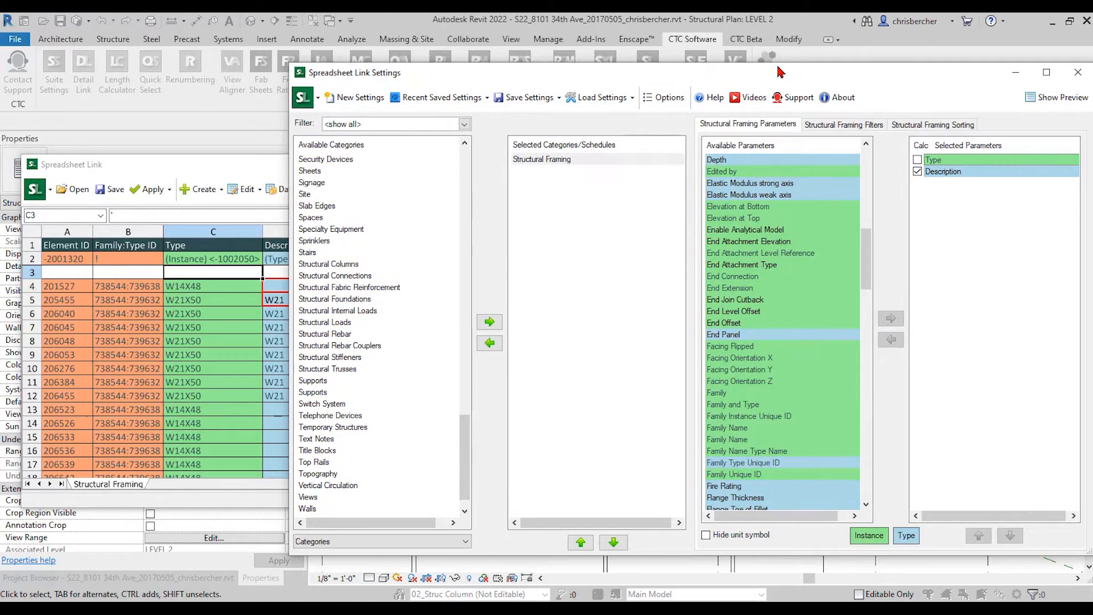
drag(786, 74, 714, 72)
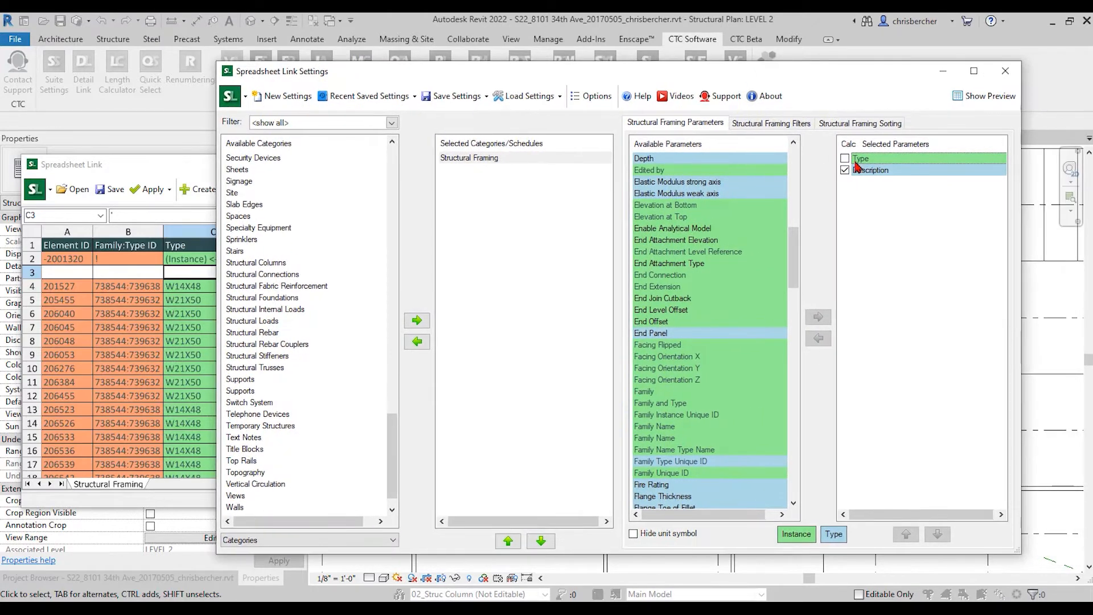
click(173, 215)
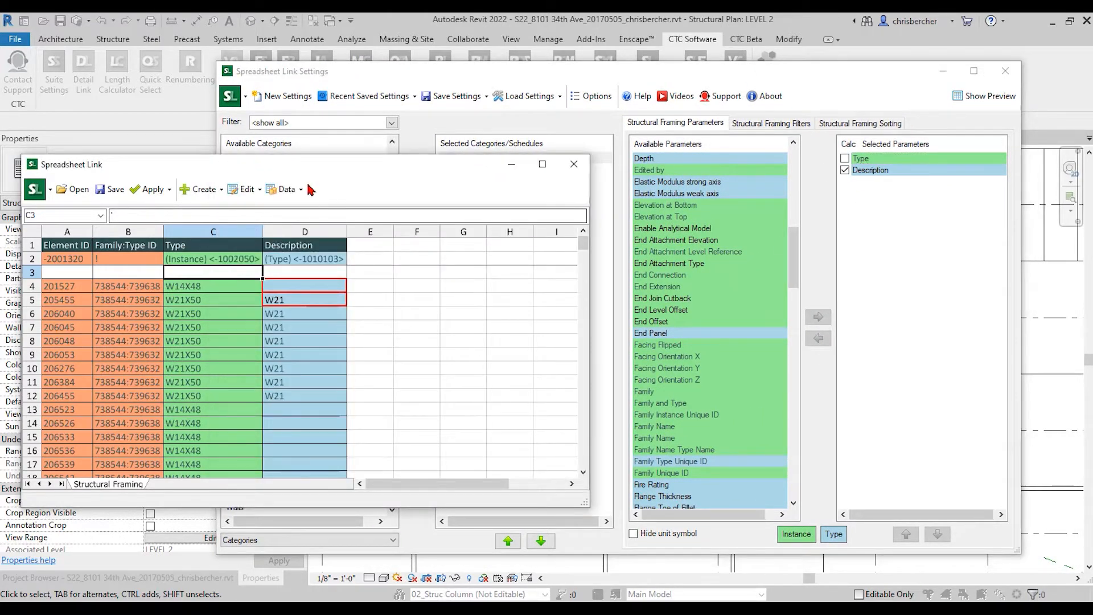
Step: Enlarge and reposition the Structural Framing spreadsheet window to show more rows, and select Description cell D4
drag(317, 165, 414, 79)
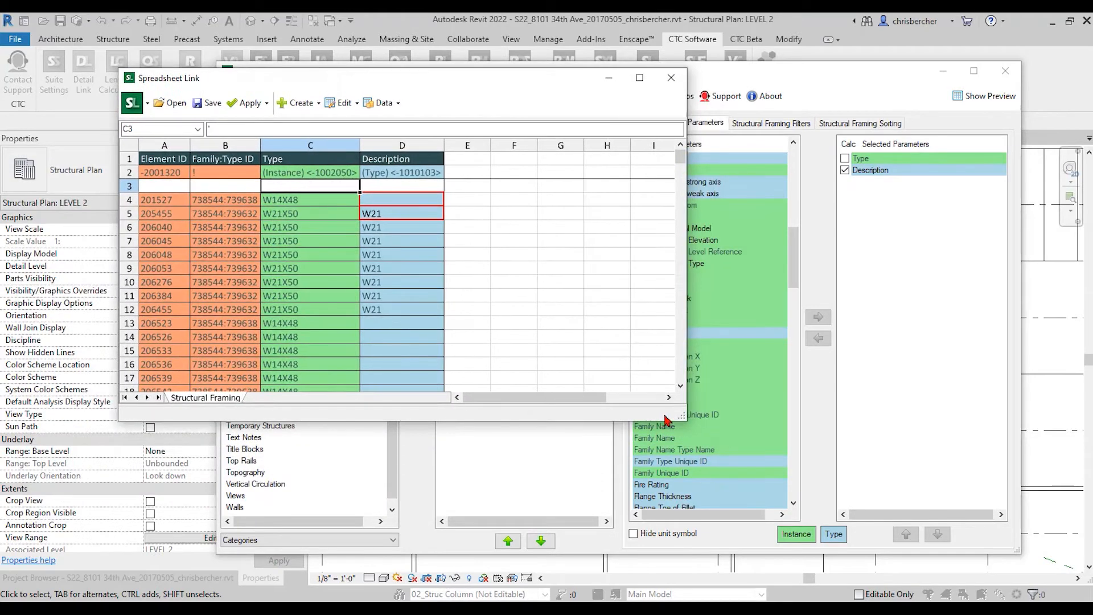
drag(681, 416, 897, 523)
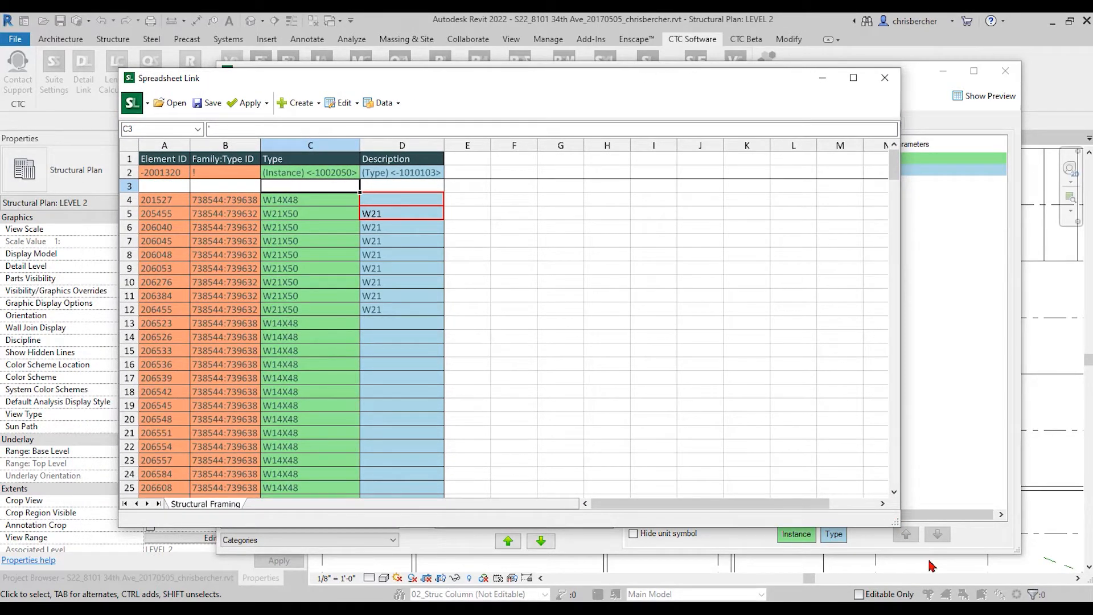
click(410, 202)
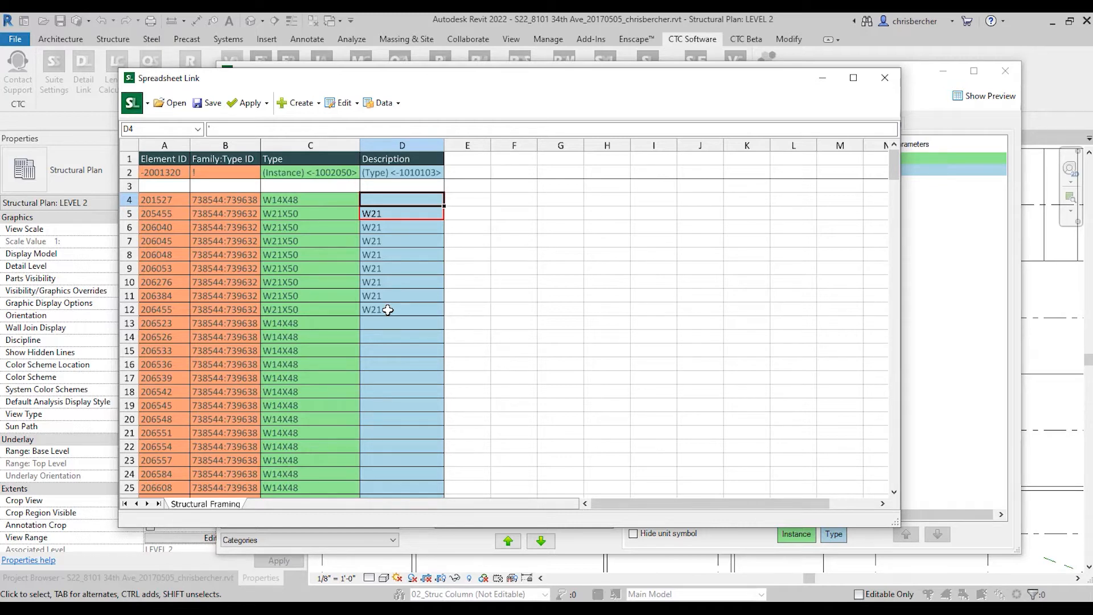
drag(488, 84, 521, 78)
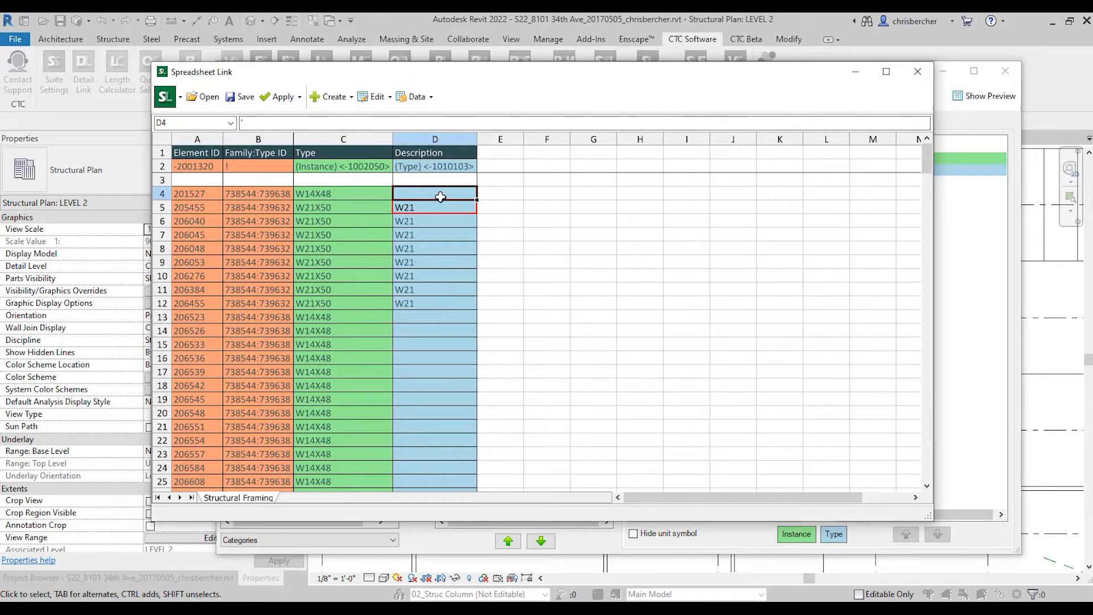
Step: Replace the apostrophe in cell D4 with the start of a formula that tests the type name for X: =if(isnumber(search("X",C4)),Left
click(285, 123)
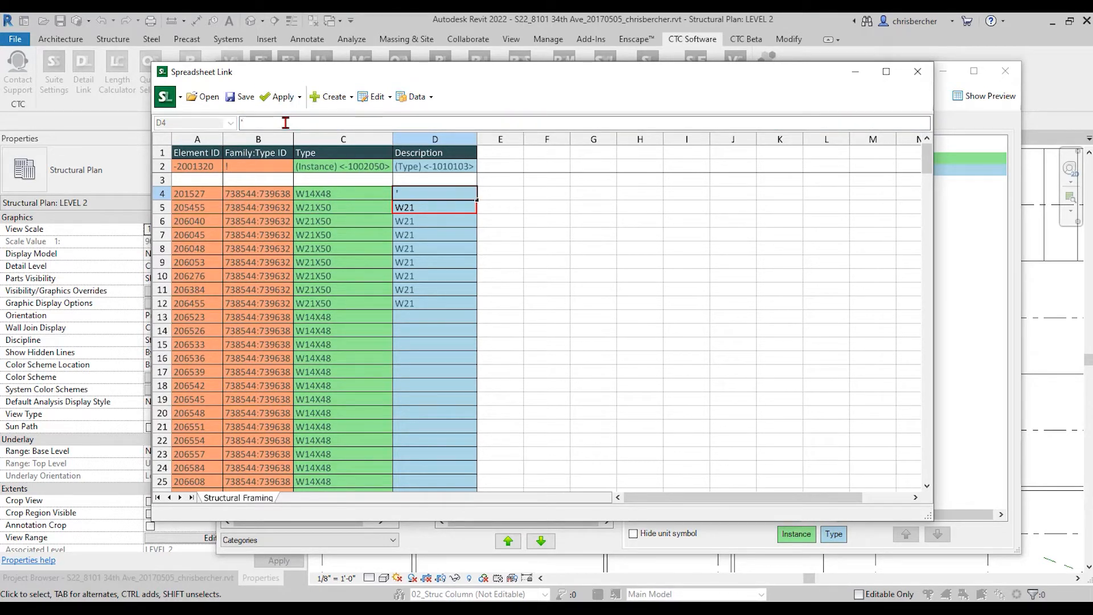
key(BackSpace)
text(=)
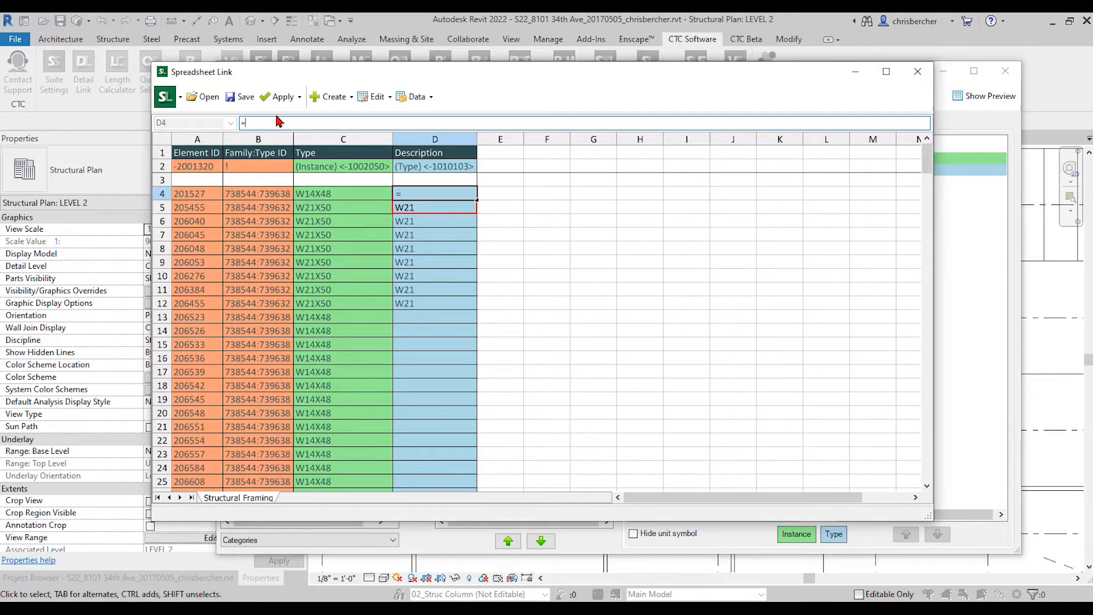
text(()
text(if()
text(isnumber)
text((search)
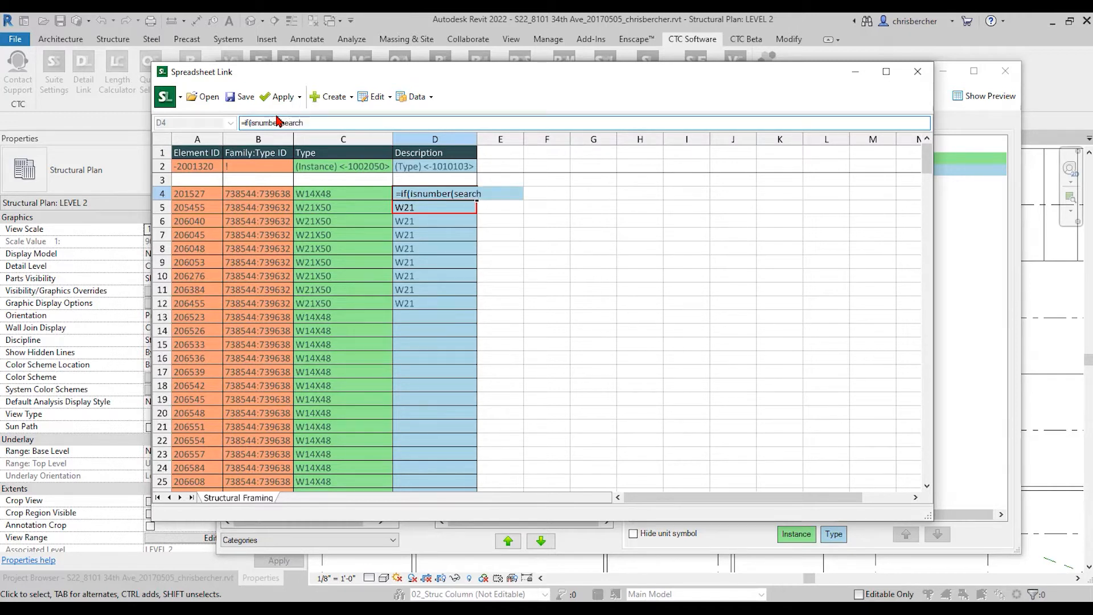
text(("X", )
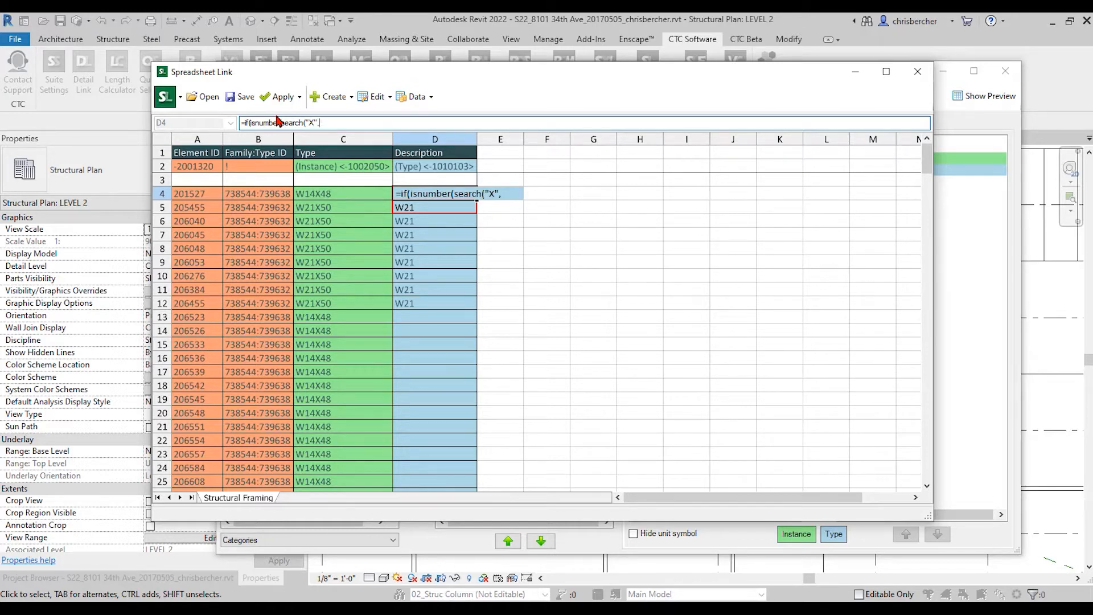
text(C$)
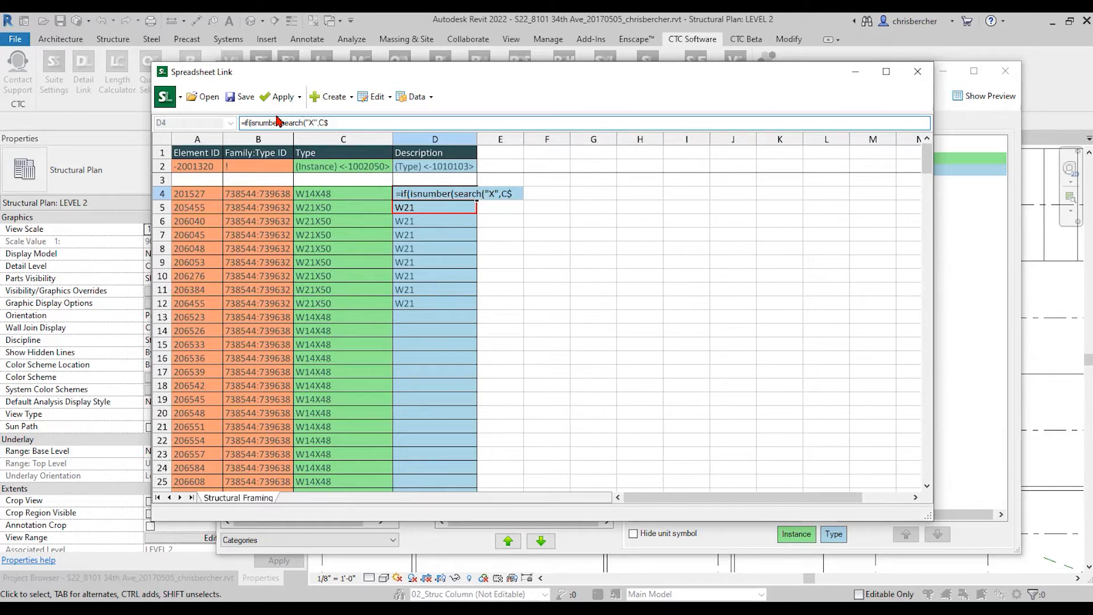
text()))
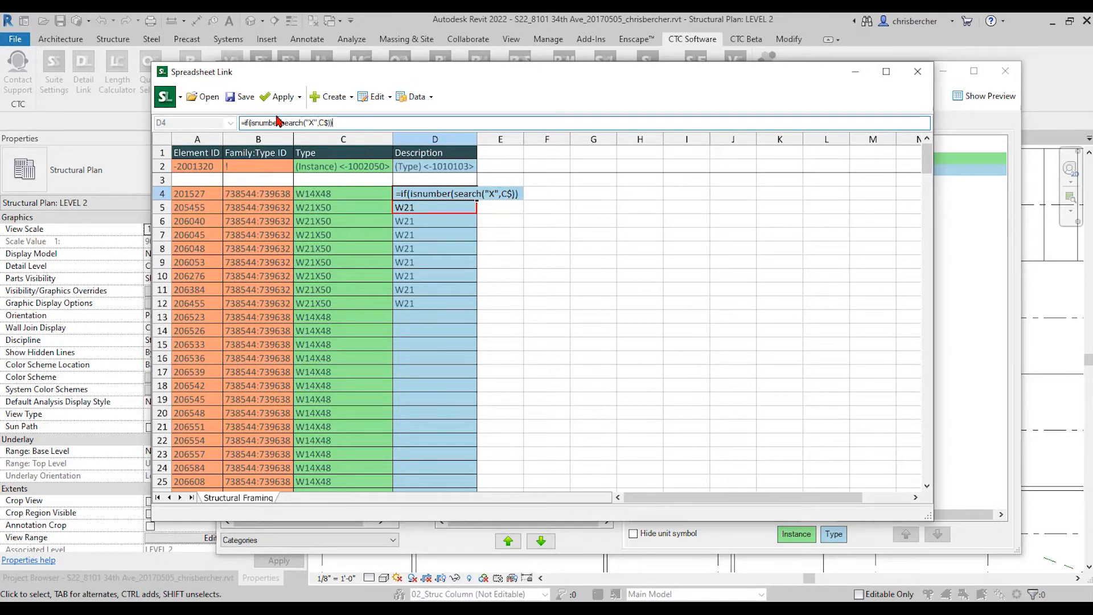
text(,)
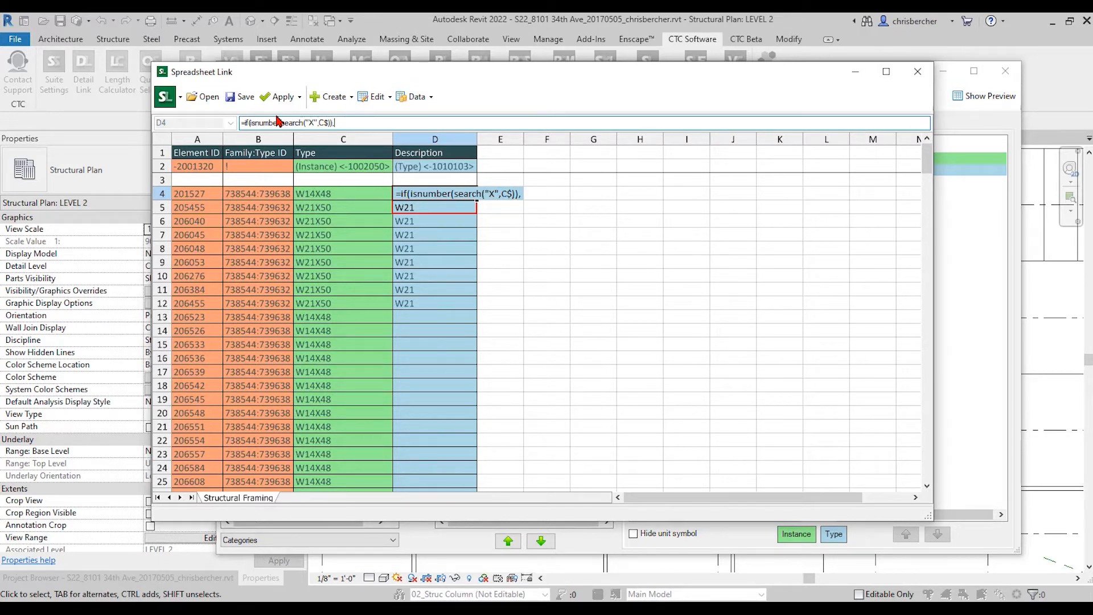
text(Left)
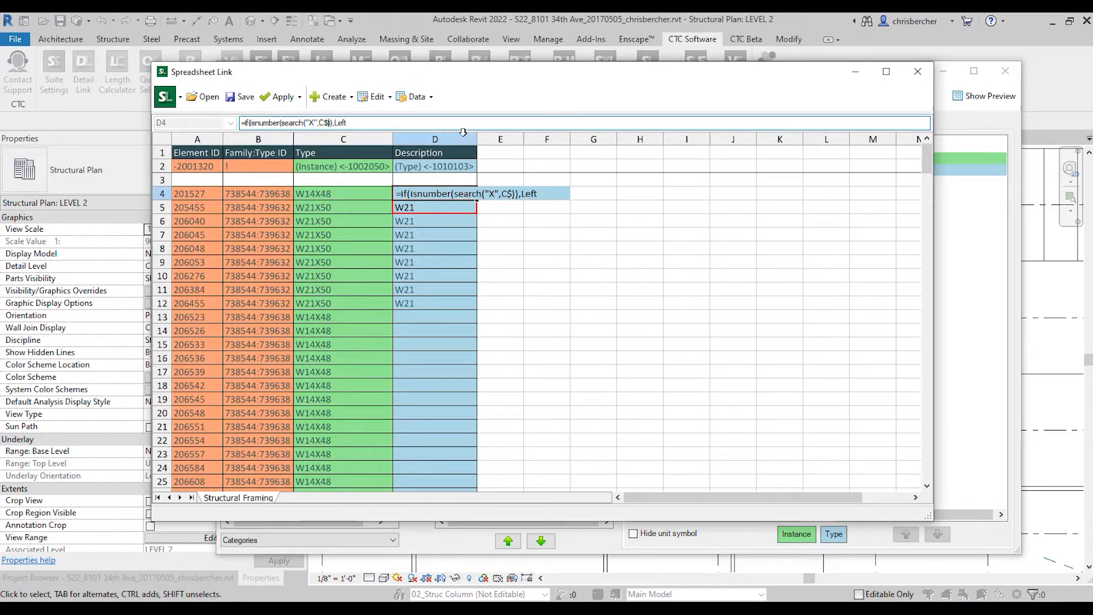
key(BackSpace)
text(4)
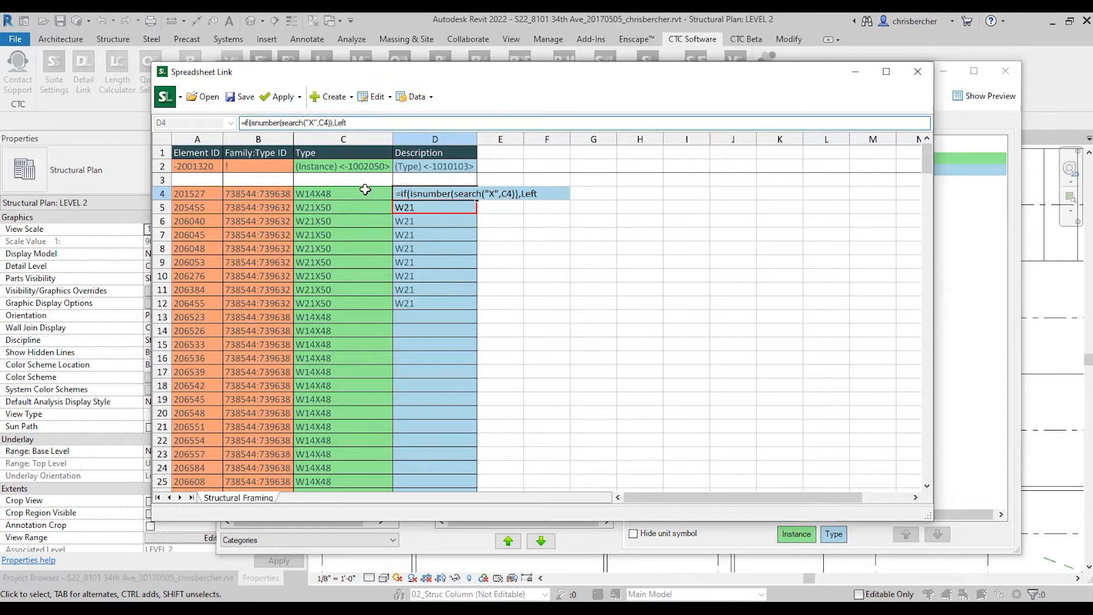
Step: Continue the D4 formula with the arguments that return the text before the X: (C4,Find("X",C4,1)-1,
click(375, 123)
text(C4,Find)
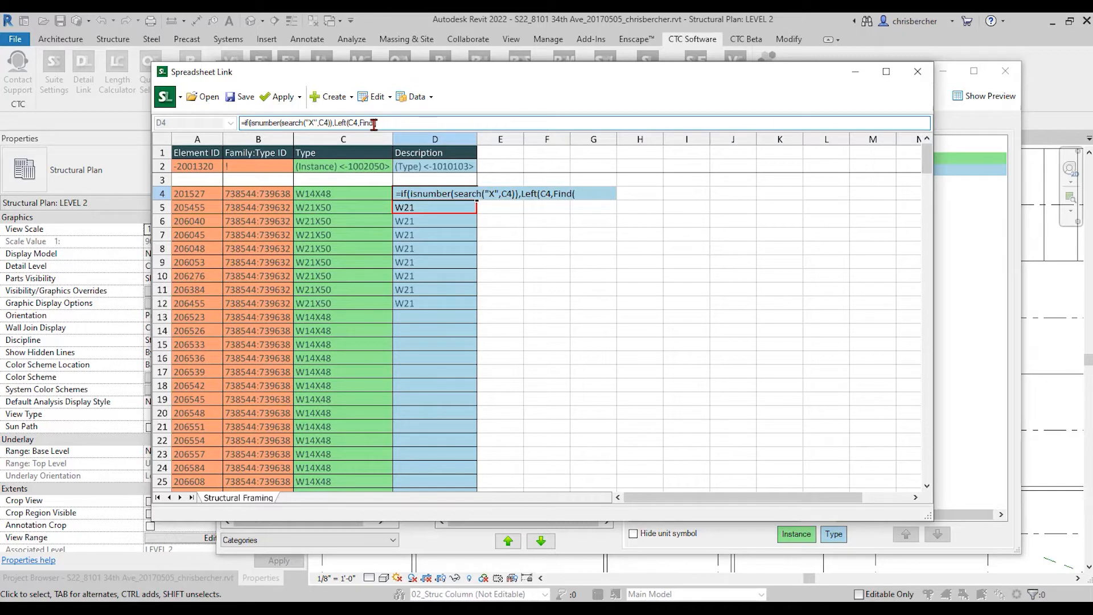
text(("X",C$)
key(BackSpace)
text(4)
text(-1)
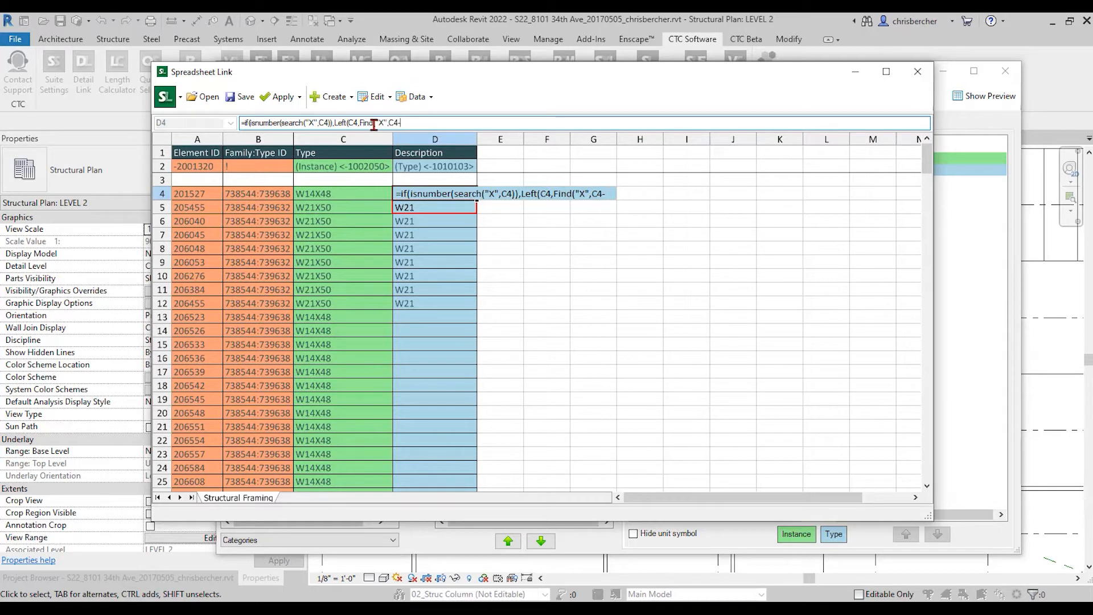
key(BackSpace)
key(BackSpace)
text(,1)
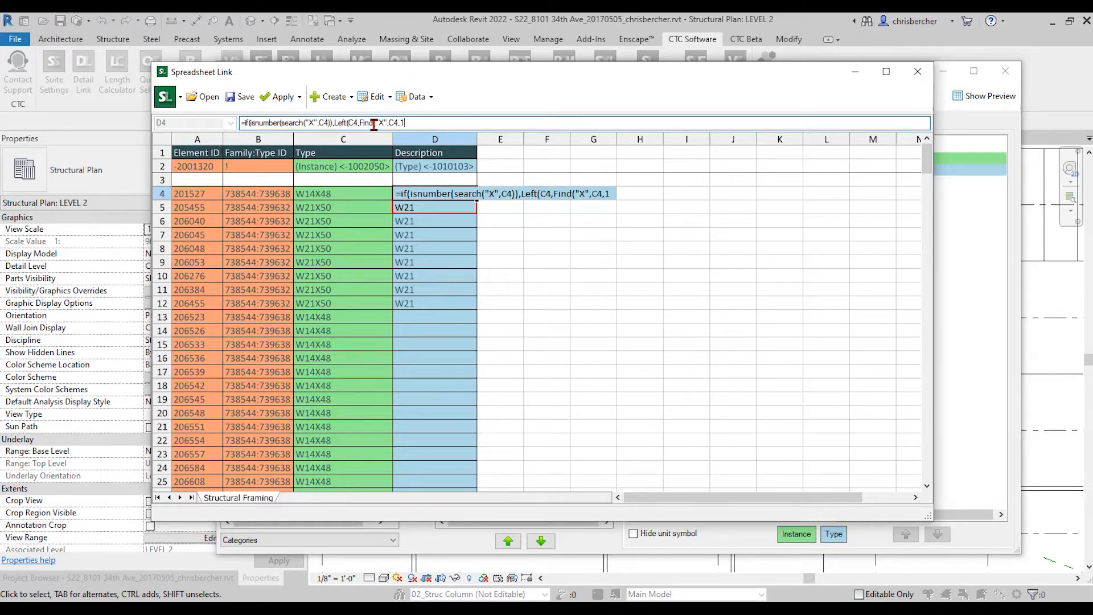
text()-1,)
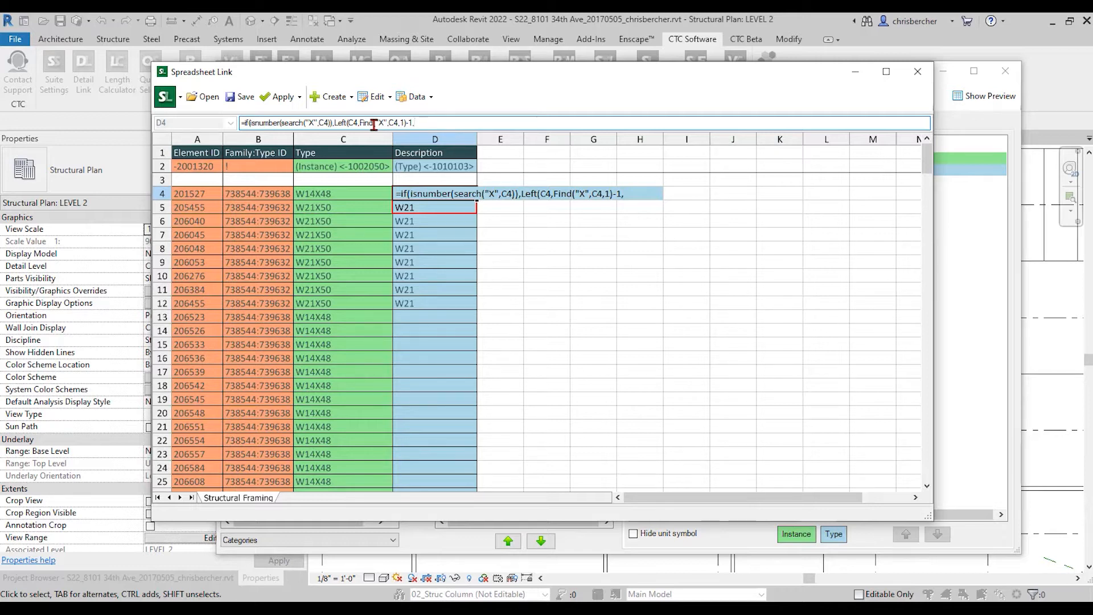
Step: Add a nested condition to the D4 formula that tests the type name for K: if(isnumber(search("K",C4)),
text(if(isnu)
key(BackSpace)
text(number)
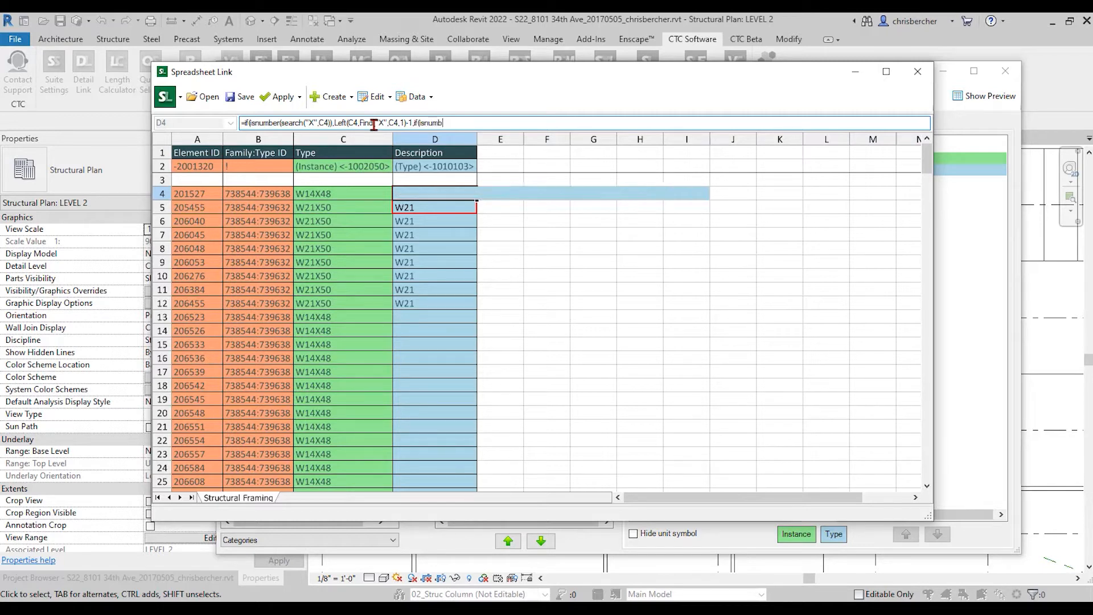
text((searc)
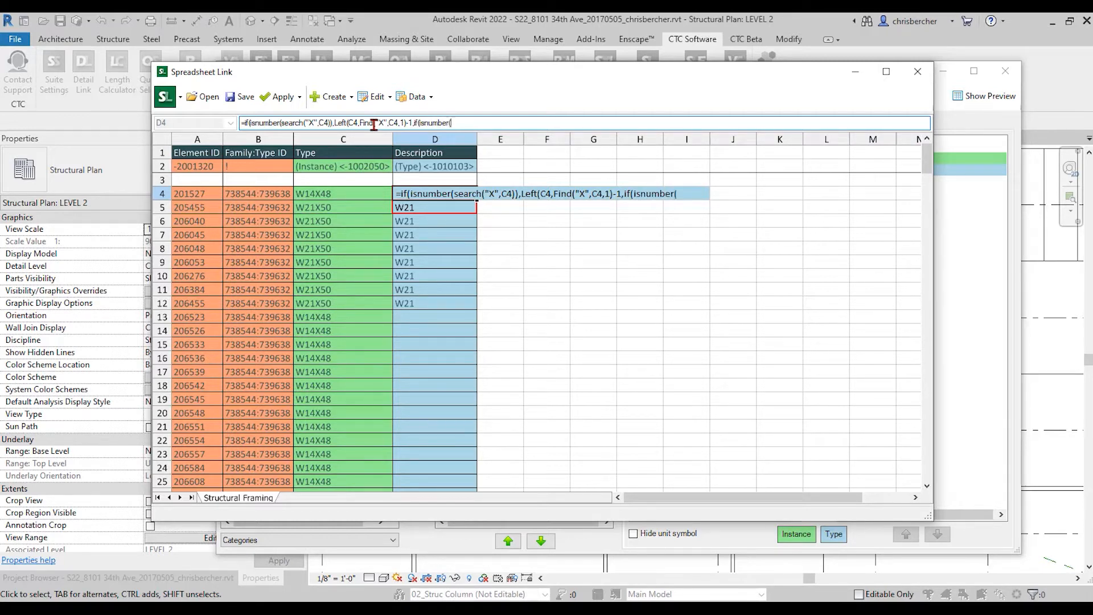
text(h(")
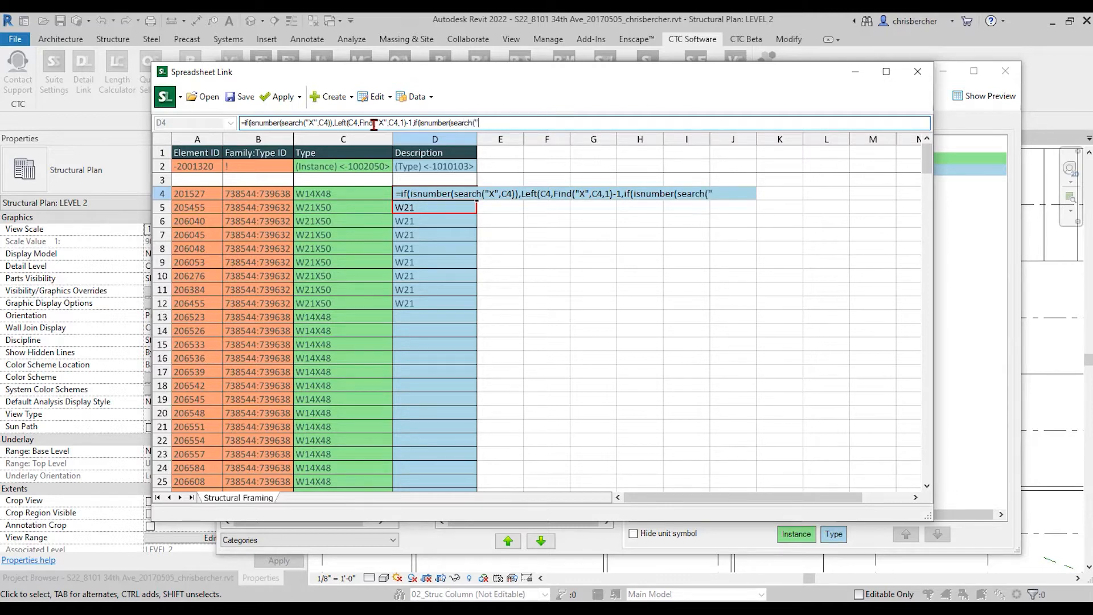
text(K")
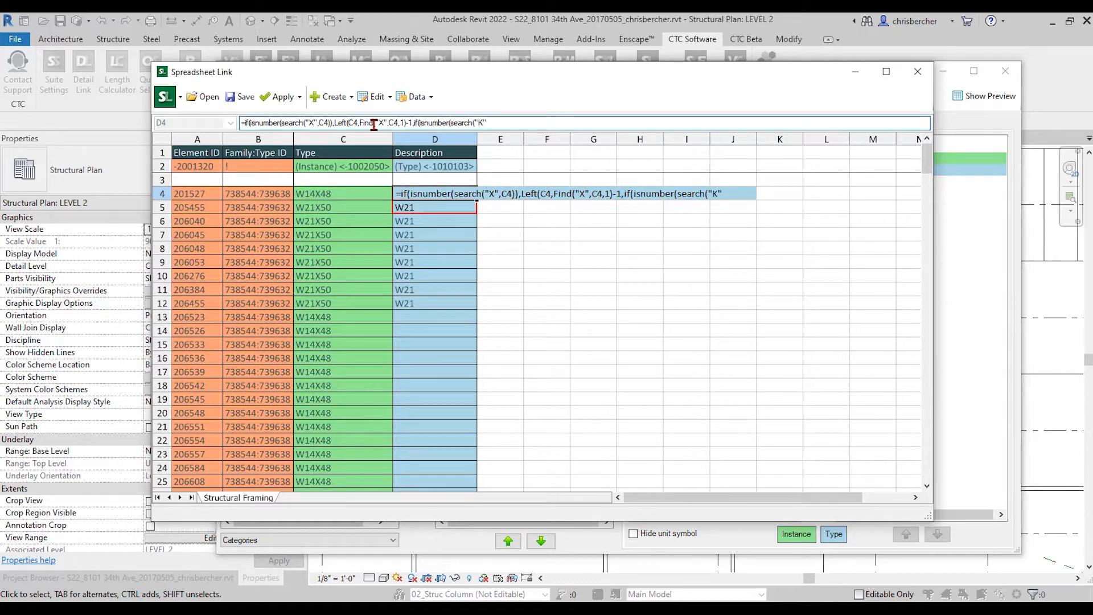
text(,C4)
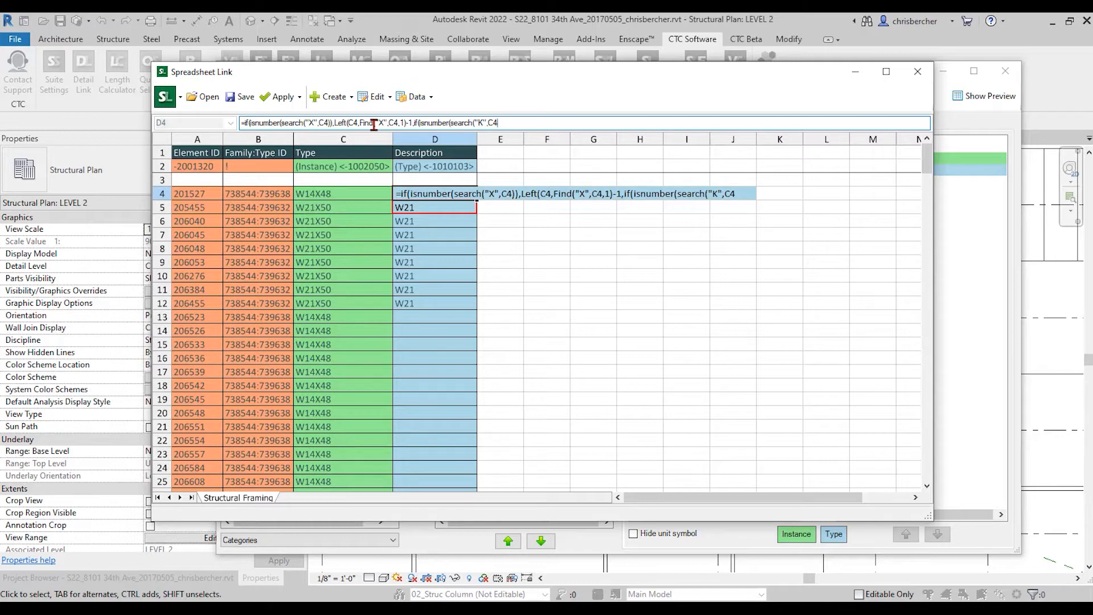
text()) )
Step: Try to complete and submit the D4 formula with the K result and four-character fallback: left(C4,Find("K",C4,1)),left(C4,4)))
text(left)
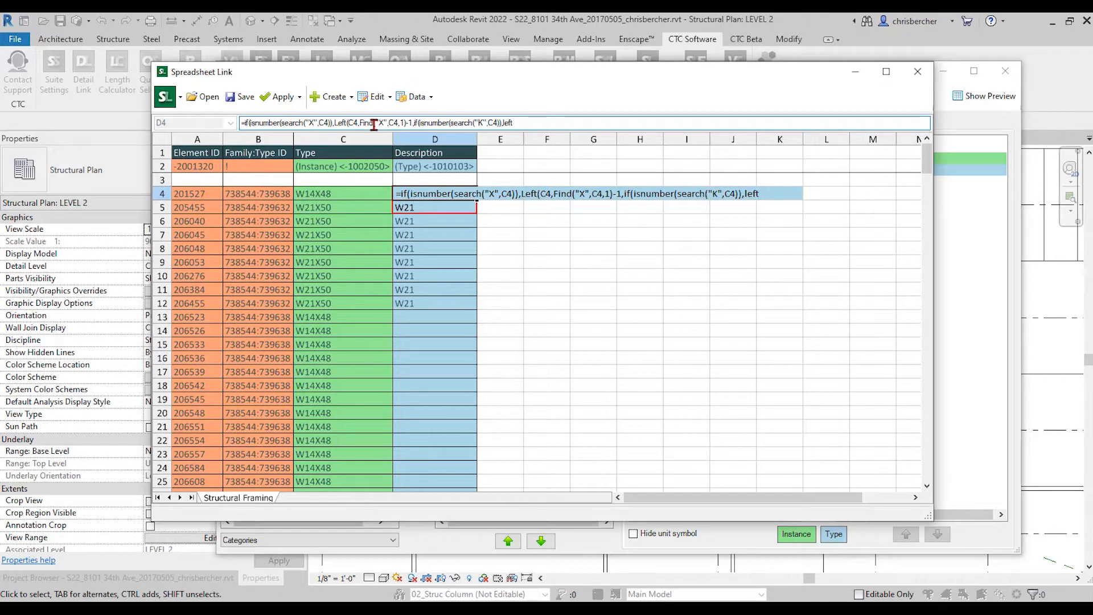
text((C4,Find(")
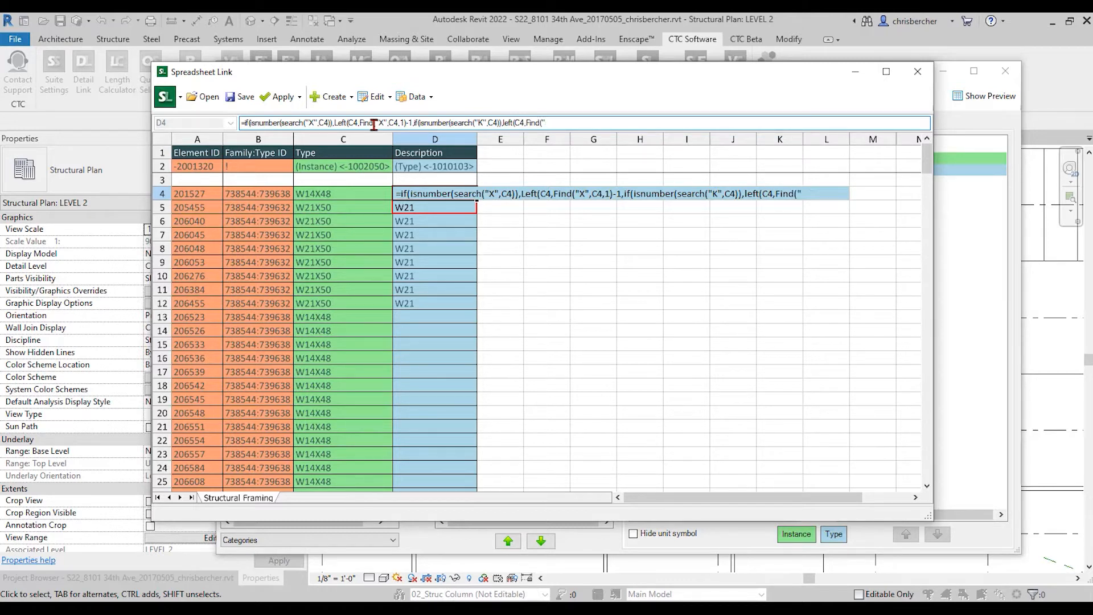
text(K",C4,1)
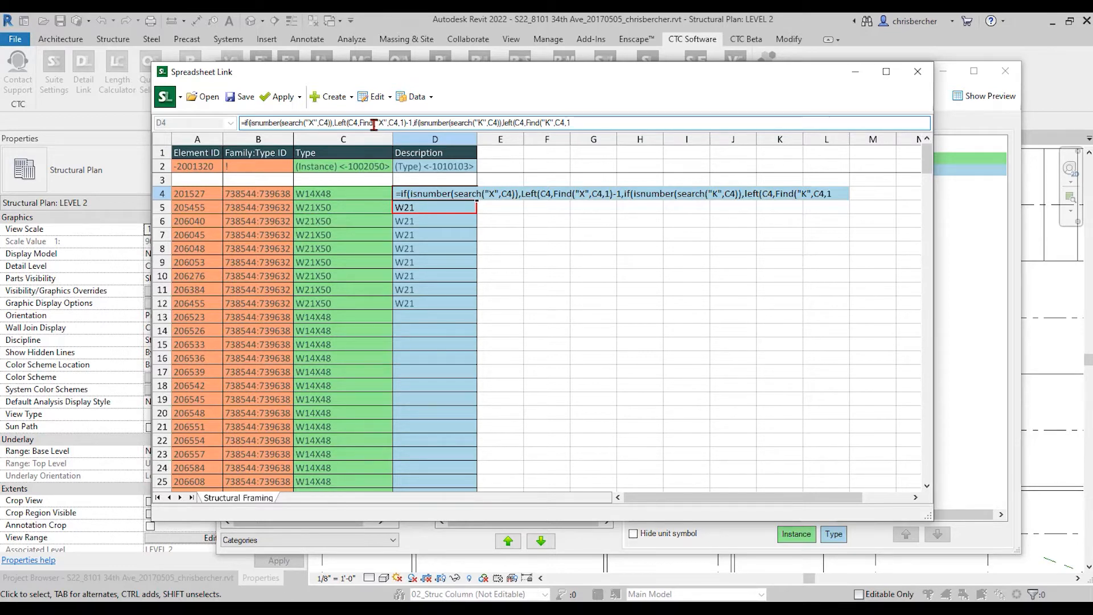
text())
text(),left)
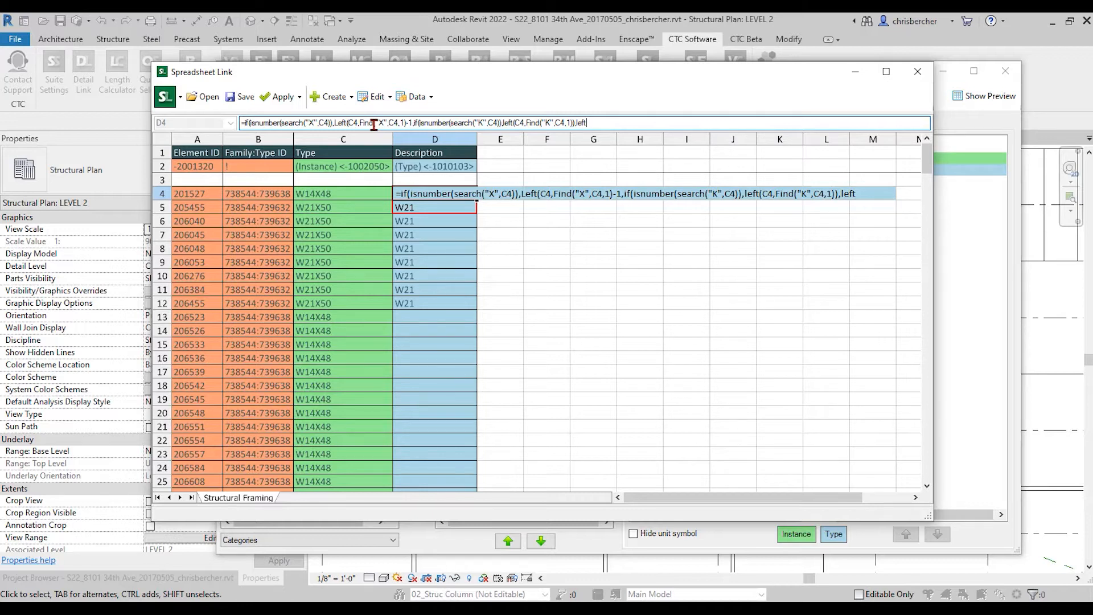
text((C4,4))))
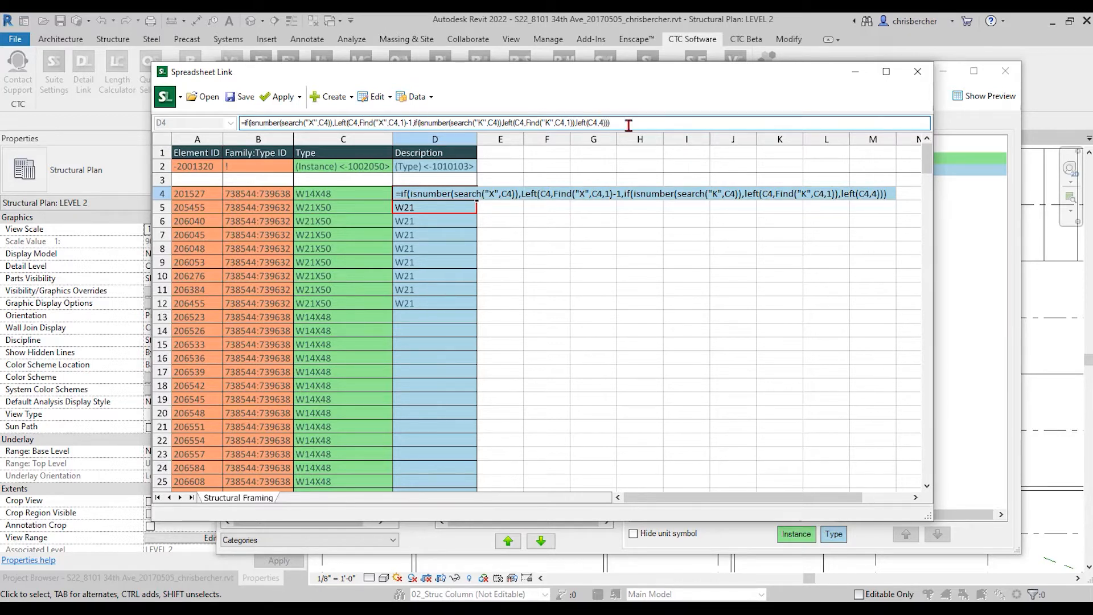
key(Return)
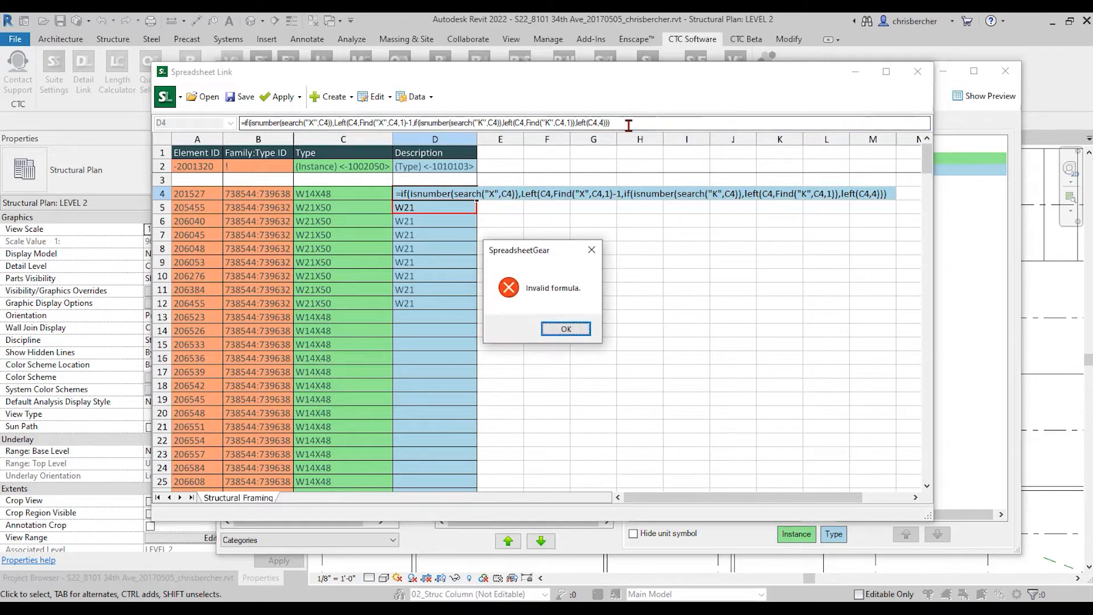
click(575, 329)
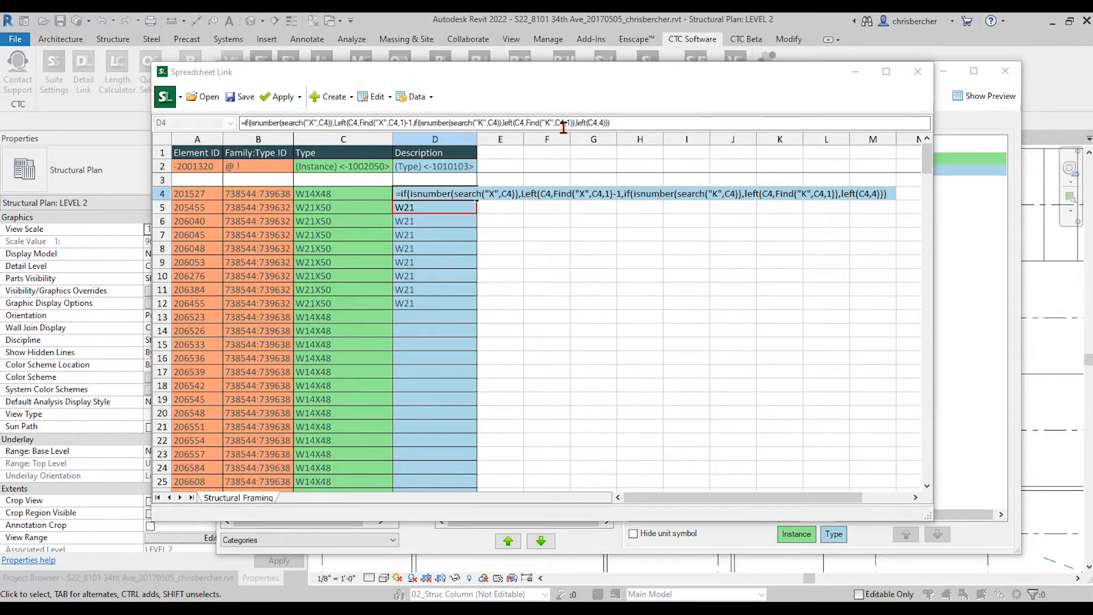
Step: Replace the whole D4 formula with =IF(ISNUMBER(SEARCH("X",C4)),LEFT(C4,FIND("X",C4,1)-1), IF(ISNUMBER(SEARCH("K",C4)),LEFT(C4,FIND("K",C4,1)),LEFT(C4,4))) and submit it
drag(632, 122, 170, 125)
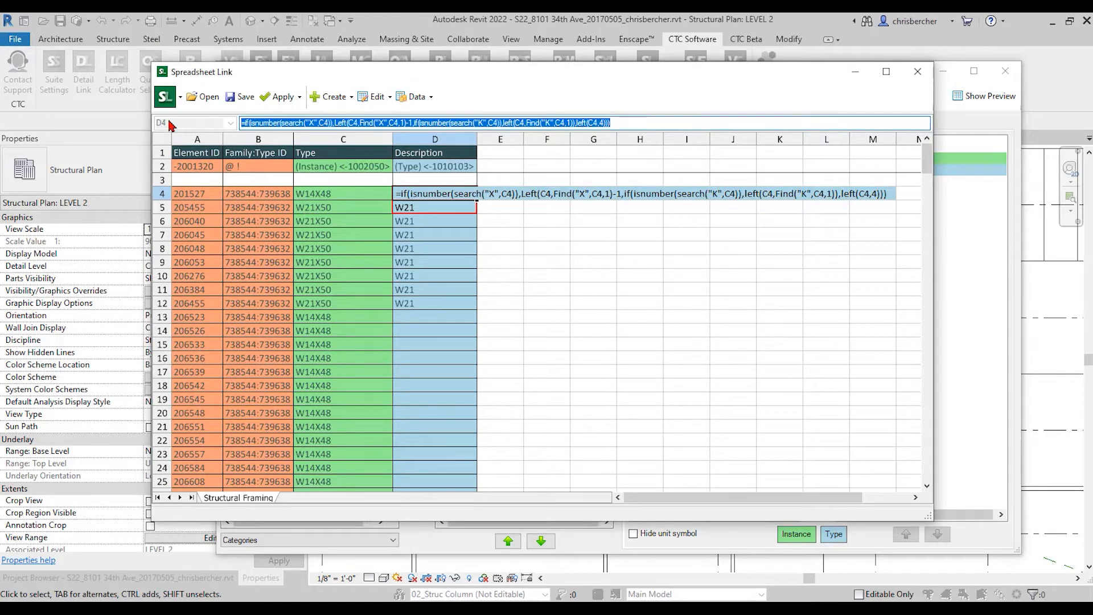
text(=IF(ISNUMBER(SEARCH("X",C4)),LEFT(C4,FIND("X",C4,1)-1), IF(ISNUMBER(SEARCH("K",C4)),LEFT(C4,FIND("K",C4,1)),LEFT(C4,4))))
key(Return)
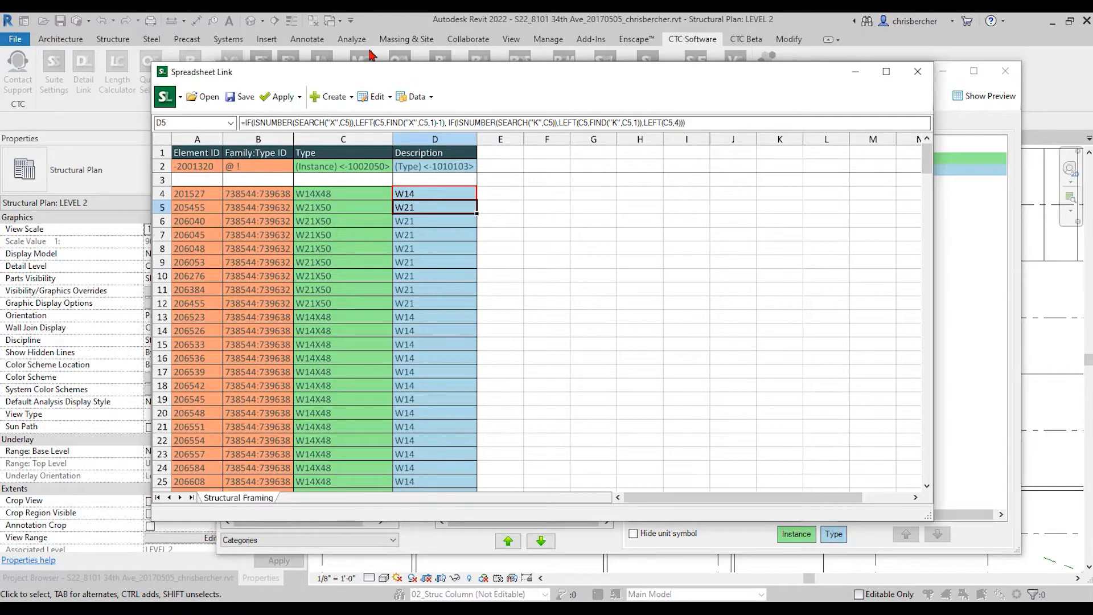
Step: Check the calculated Description values against the type names through the end of the Structural Framing list, including the K-series joists
scroll(361, 333, down, 6)
scroll(361, 333, down, 20)
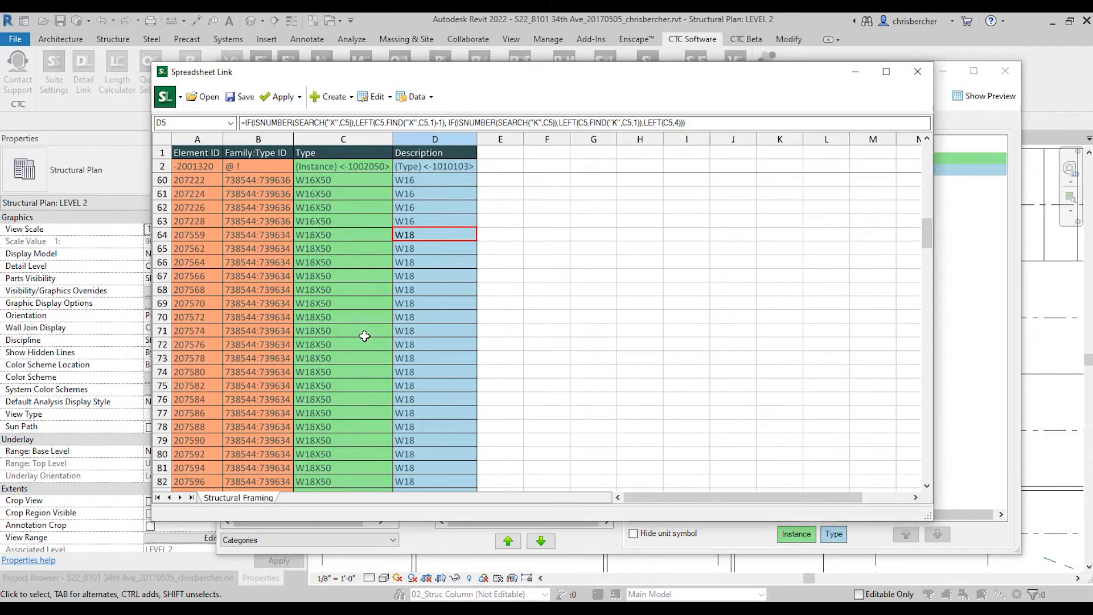
scroll(366, 339, down, 20)
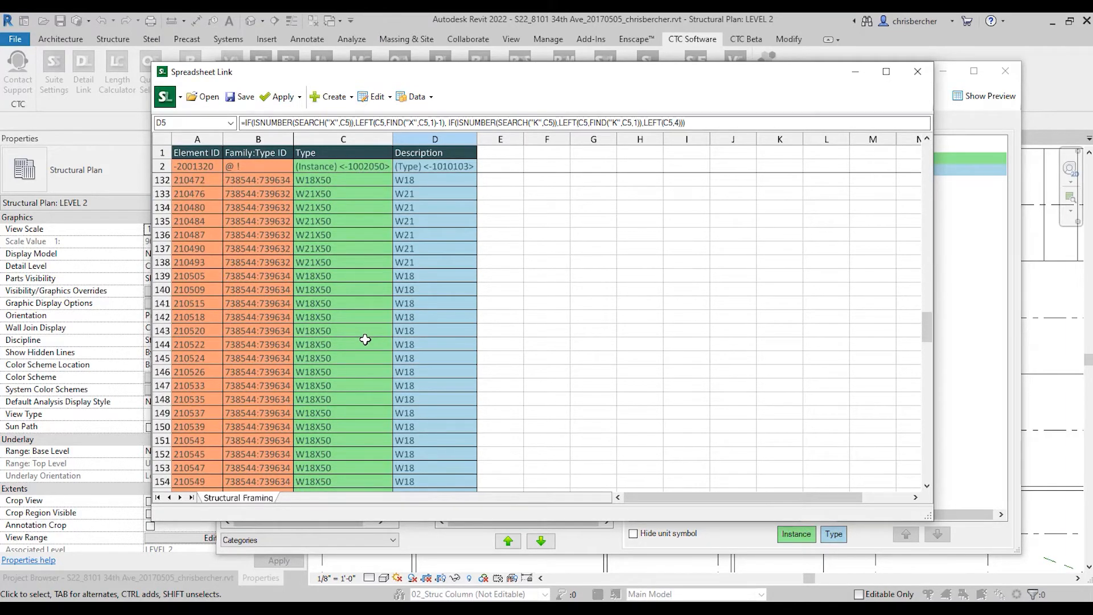
scroll(365, 340, down, 14)
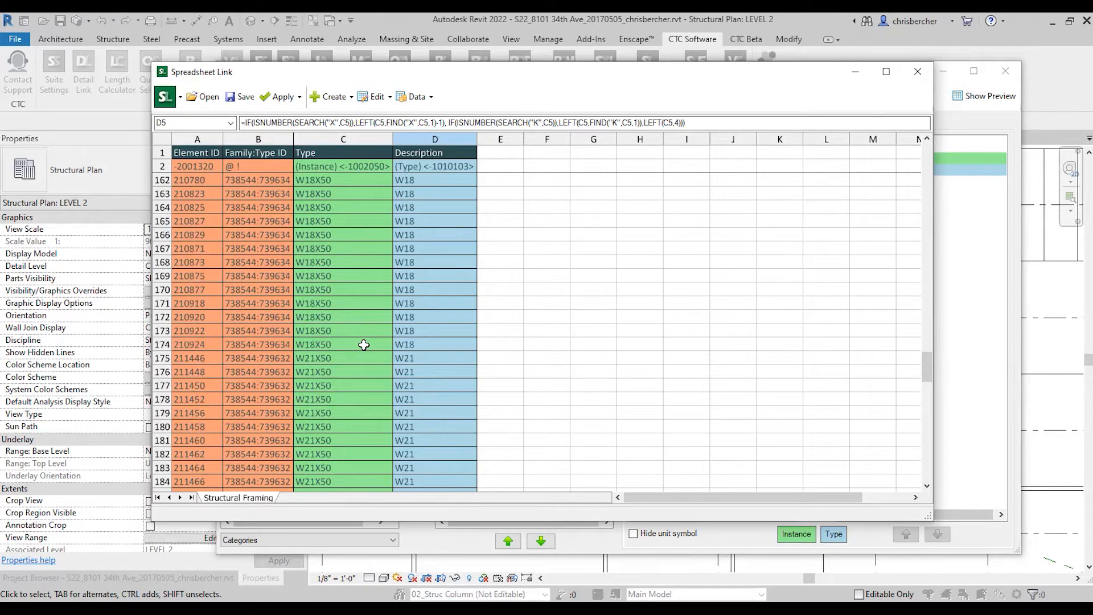
scroll(366, 350, down, 9)
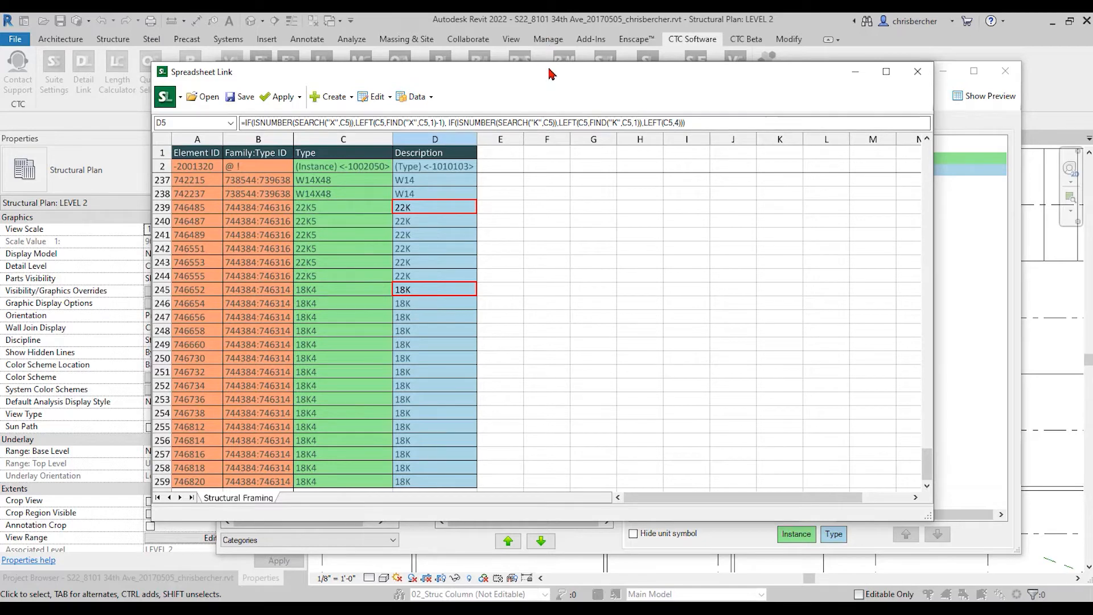
Step: Apply the active Structural Framing worksheet's values to the Revit project, then dismiss the import result and close the spreadsheet
drag(552, 73, 551, 82)
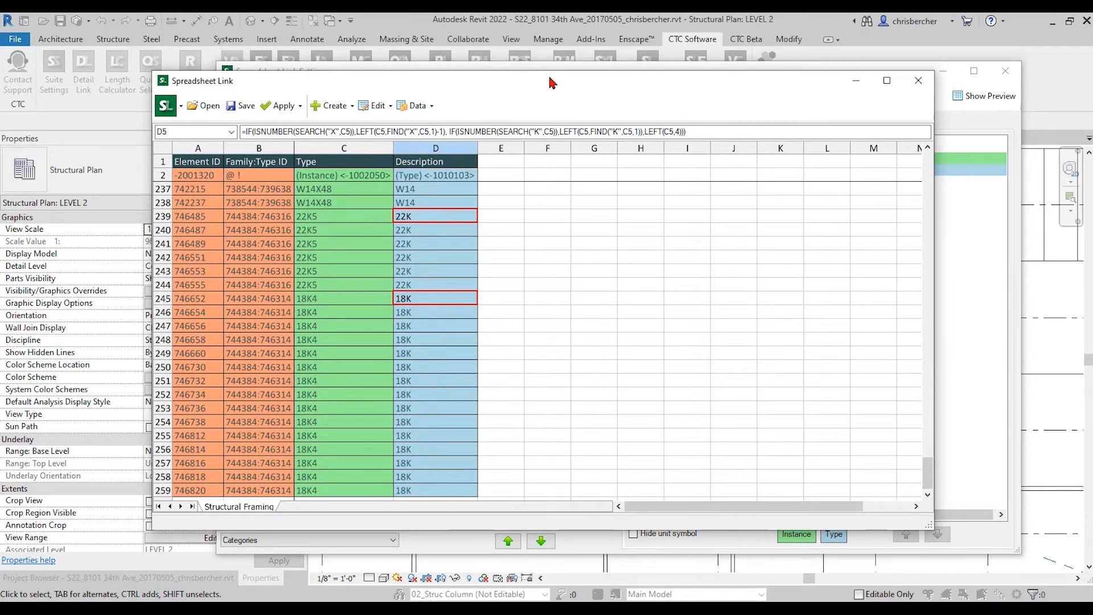
click(290, 107)
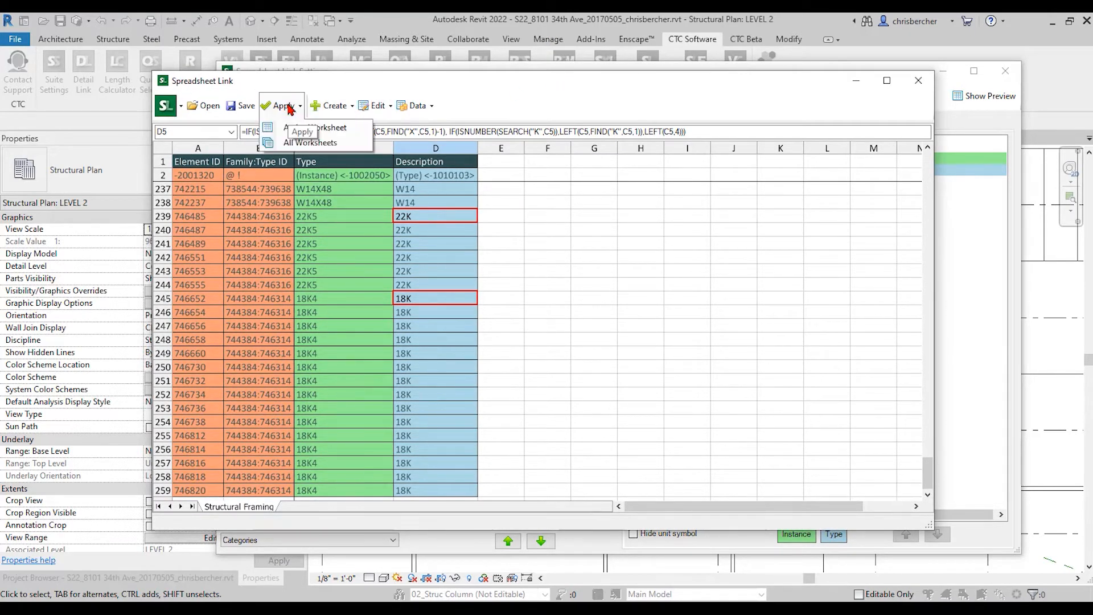
click(324, 126)
click(283, 110)
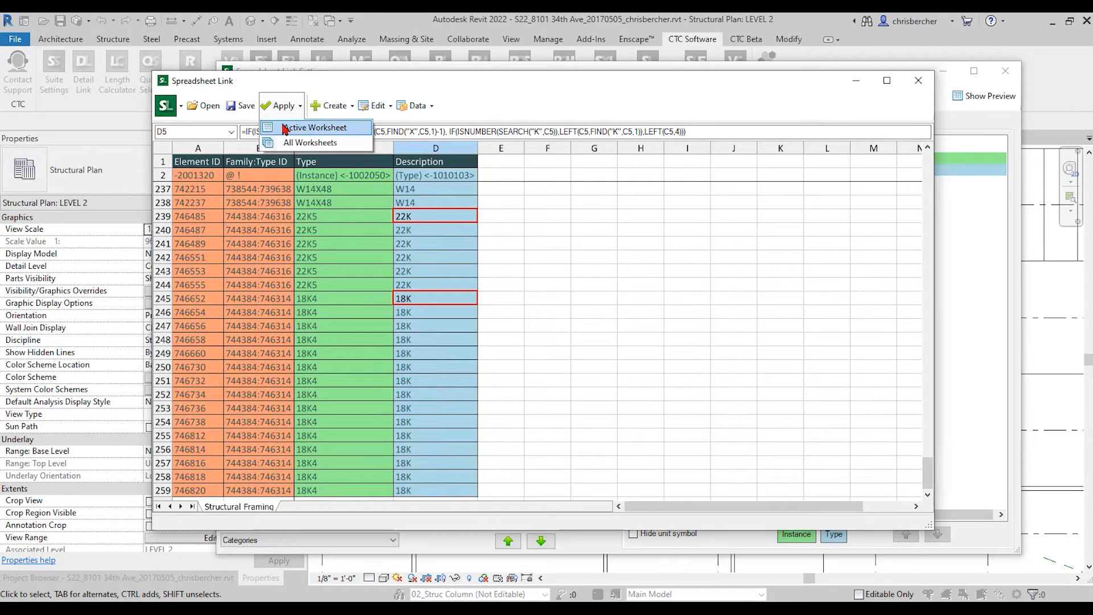
click(284, 127)
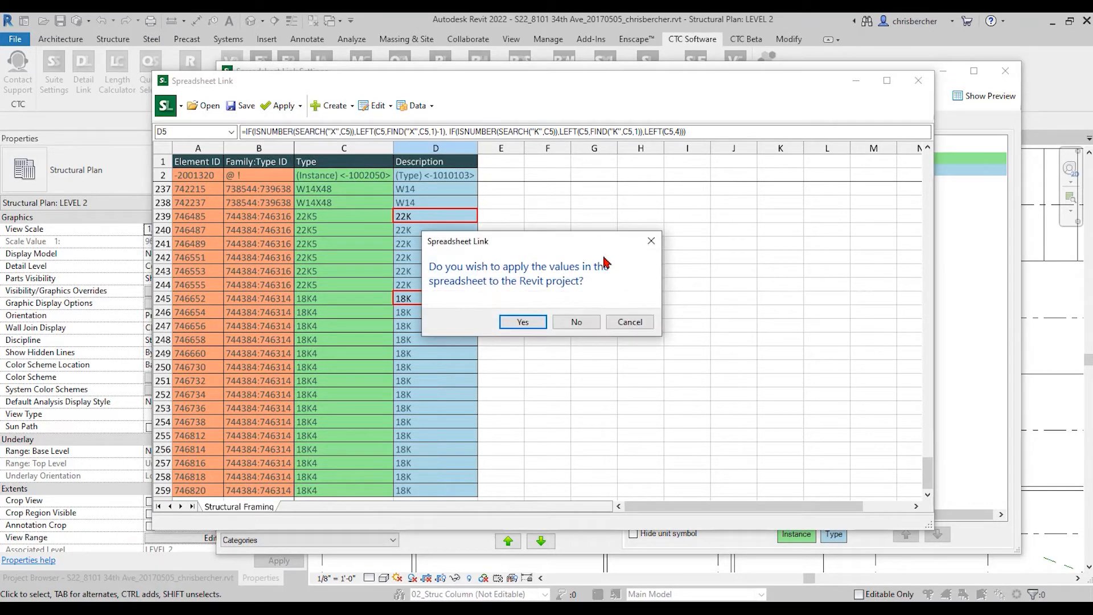
click(521, 320)
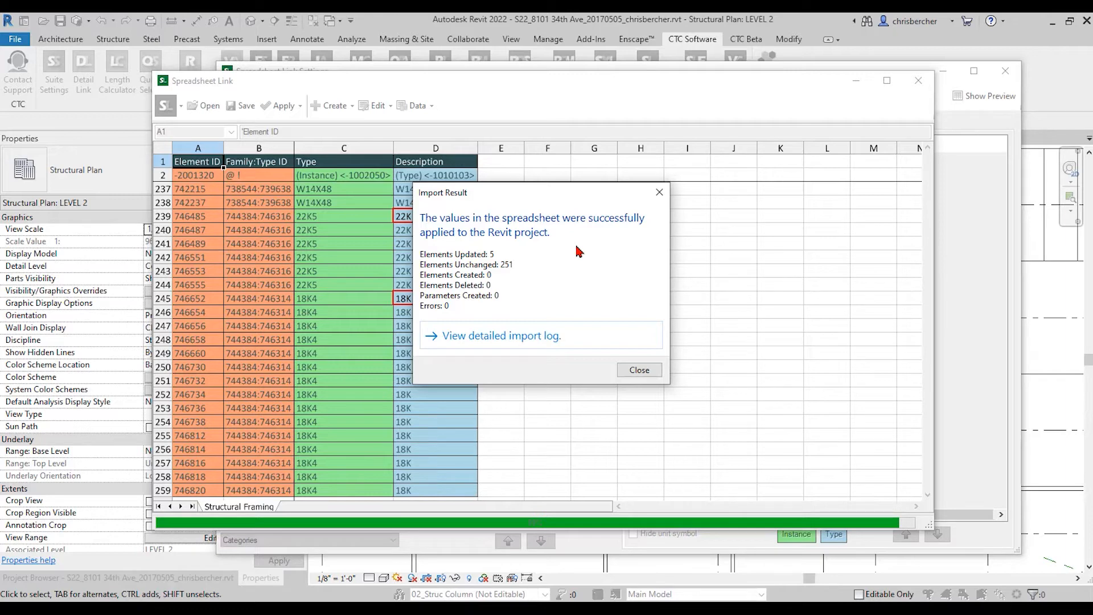
click(639, 370)
click(556, 299)
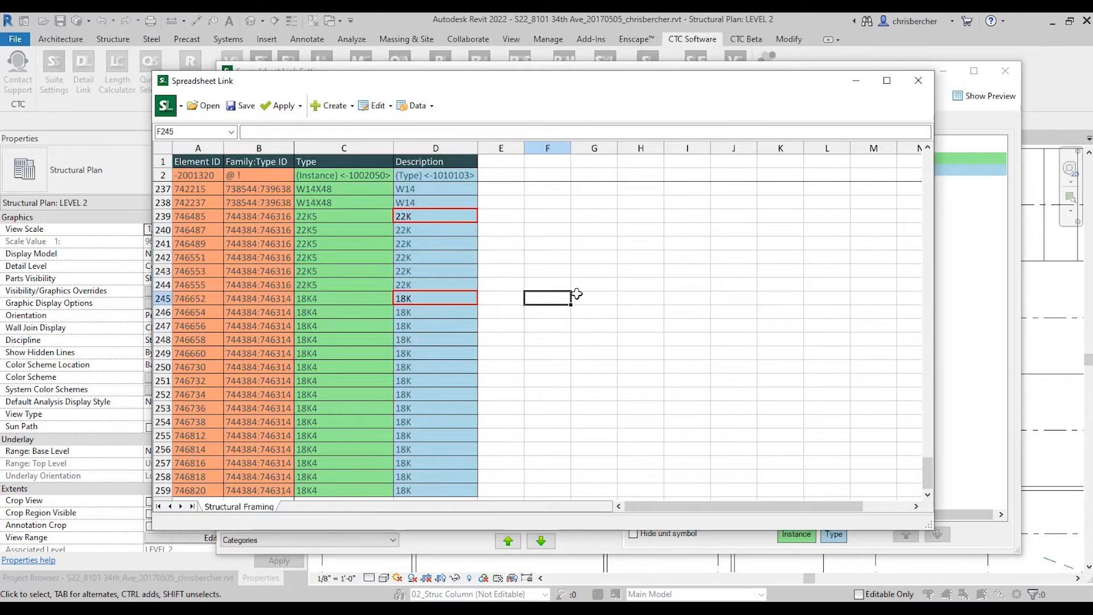
drag(682, 90, 644, 104)
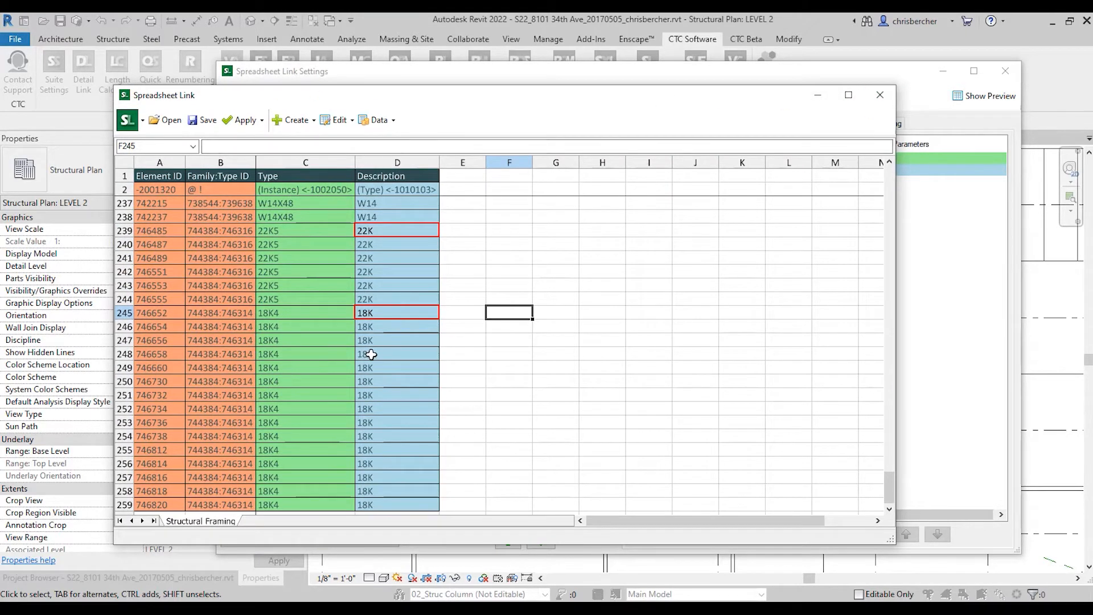
click(880, 95)
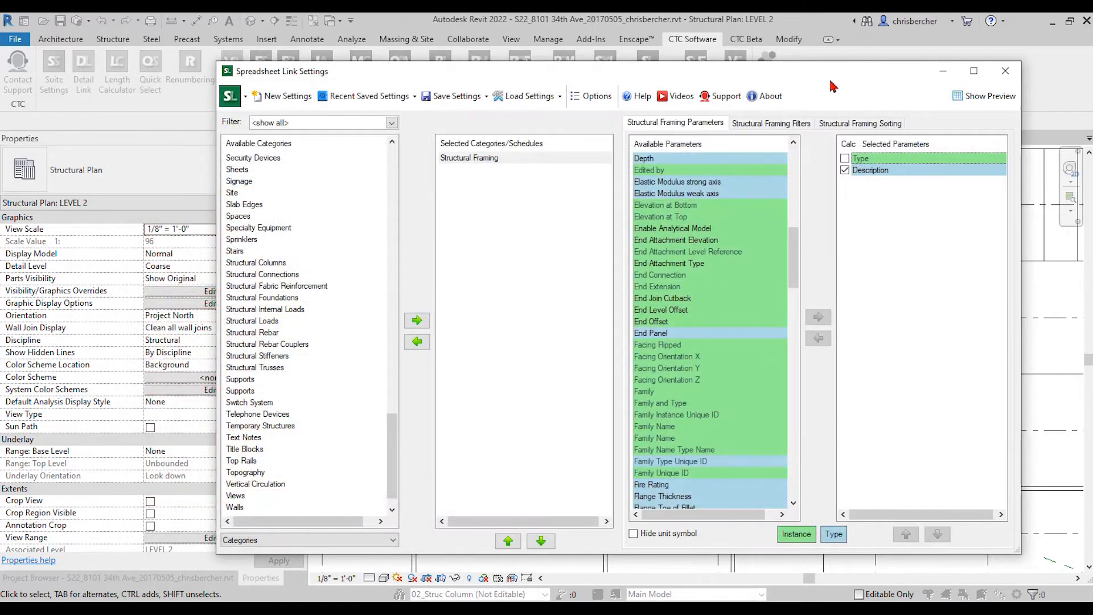
Step: Save the Spreadsheet Link settings to a file named SD Framing Tag_Desc in the Content folder and close the settings window
drag(832, 86, 713, 97)
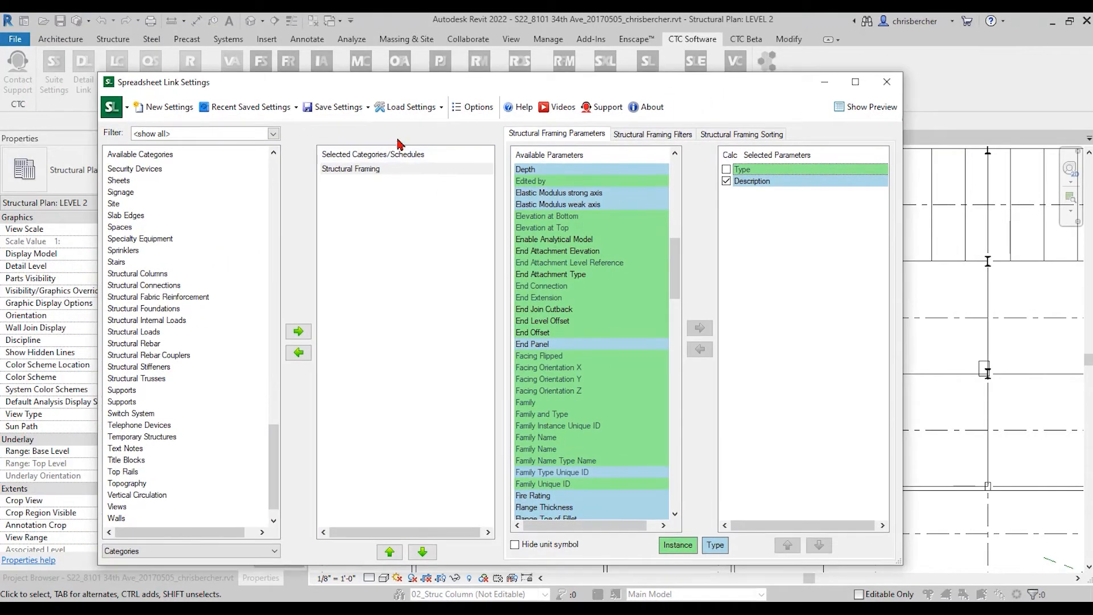
click(337, 106)
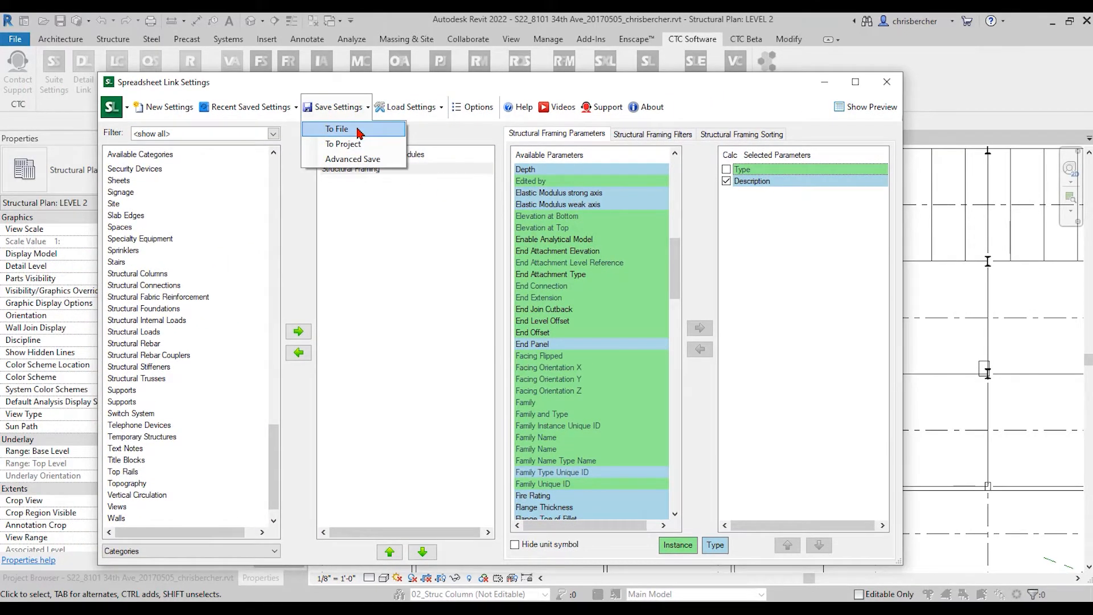
click(359, 130)
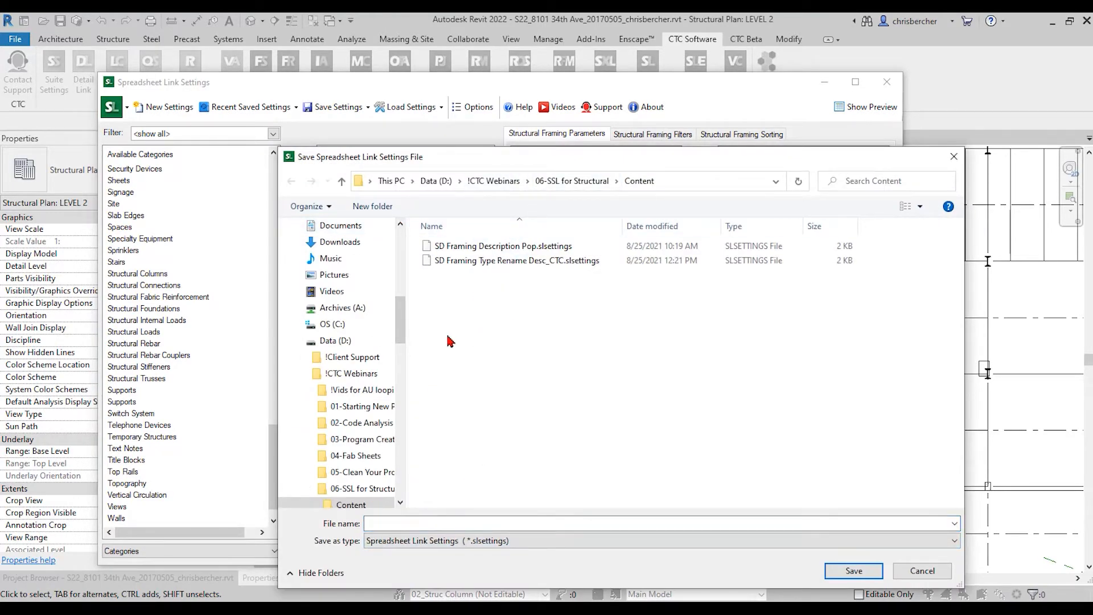
key(Down)
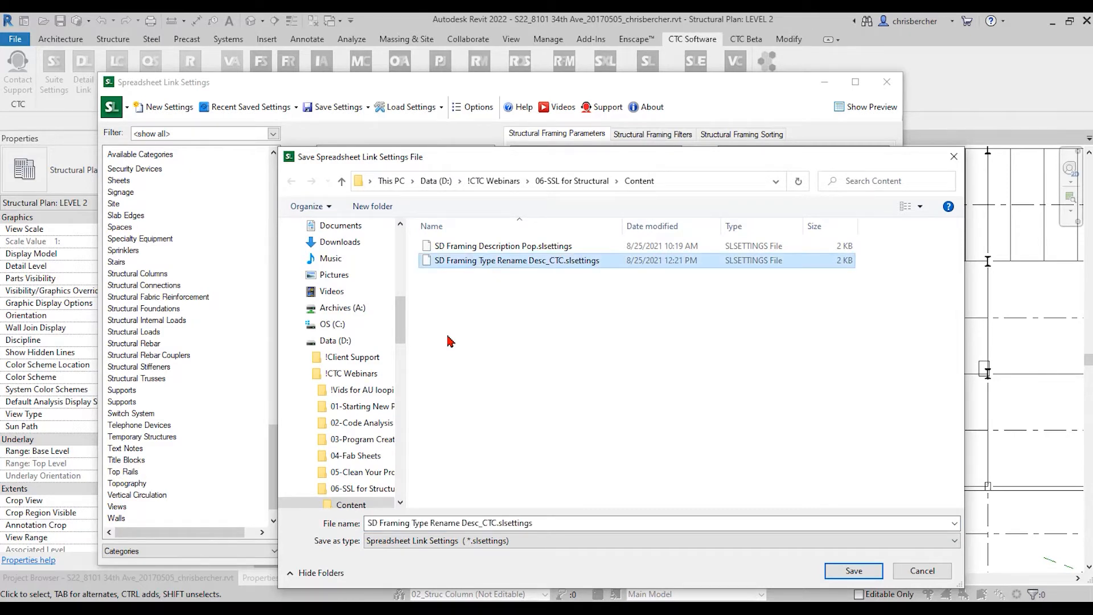
click(615, 524)
text(SDF)
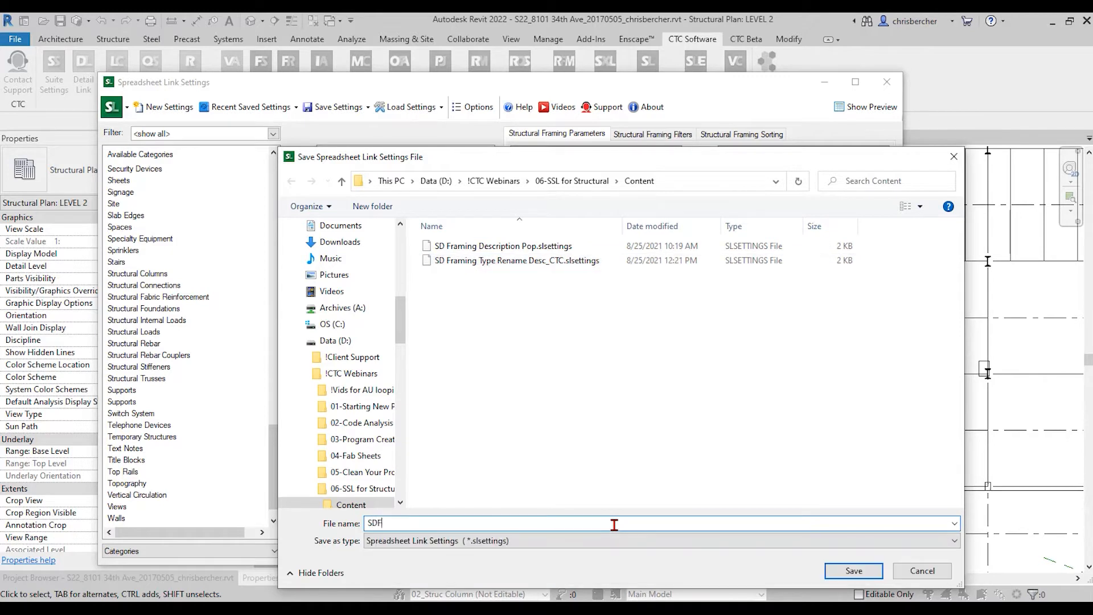
key(BackSpace)
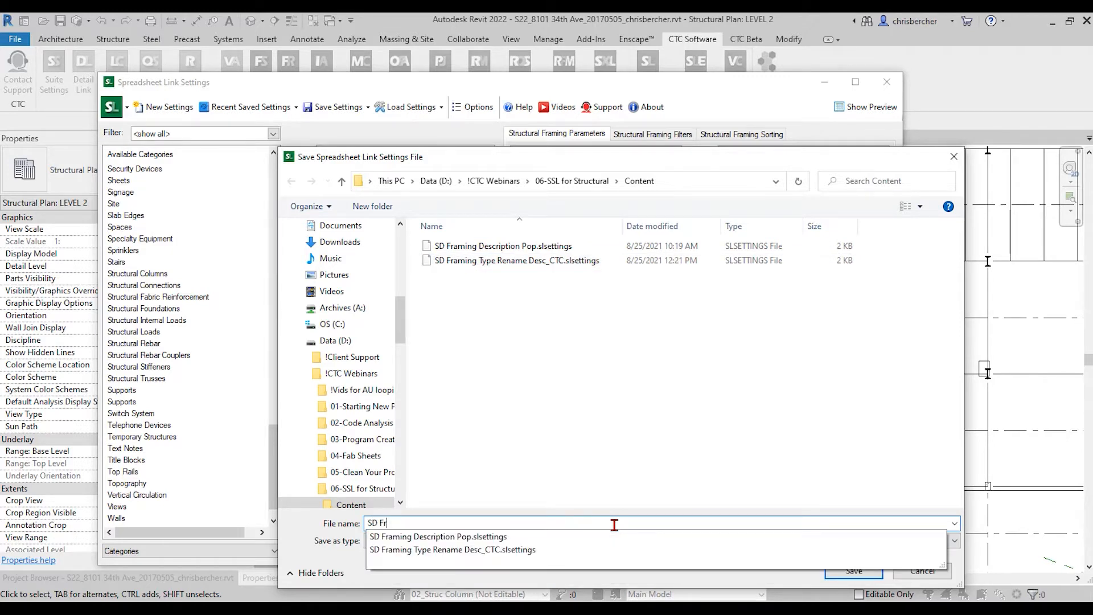
text(Framing Tag_Desc)
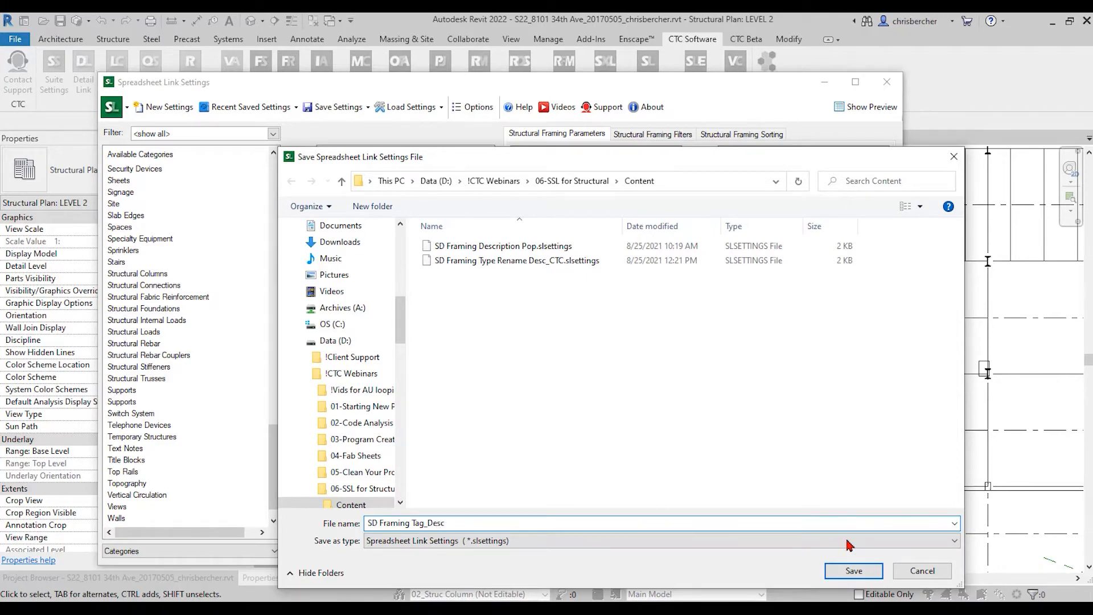
click(854, 571)
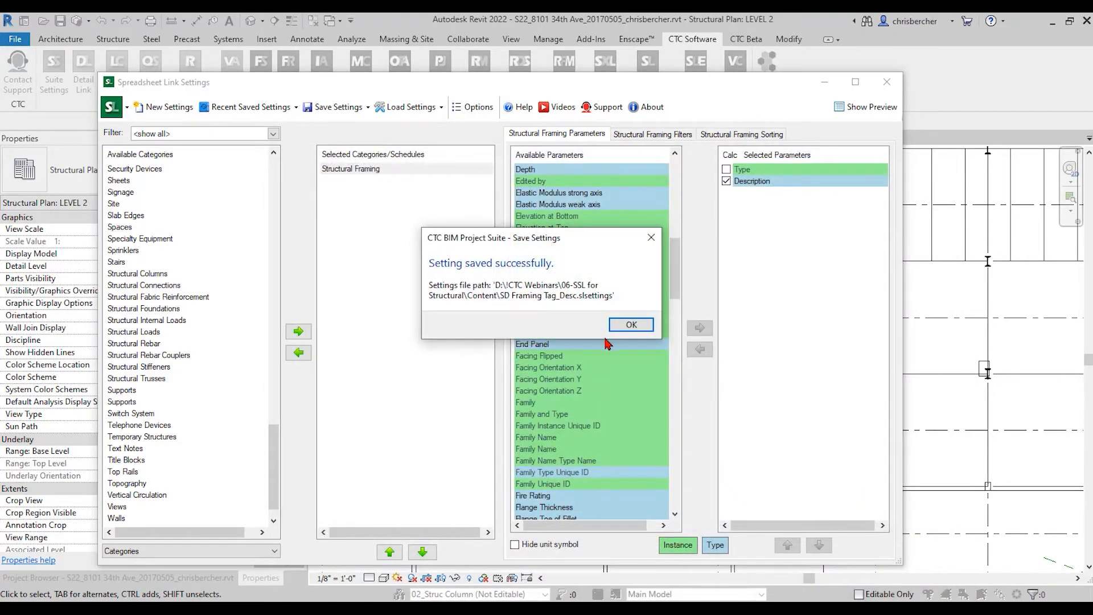
click(621, 327)
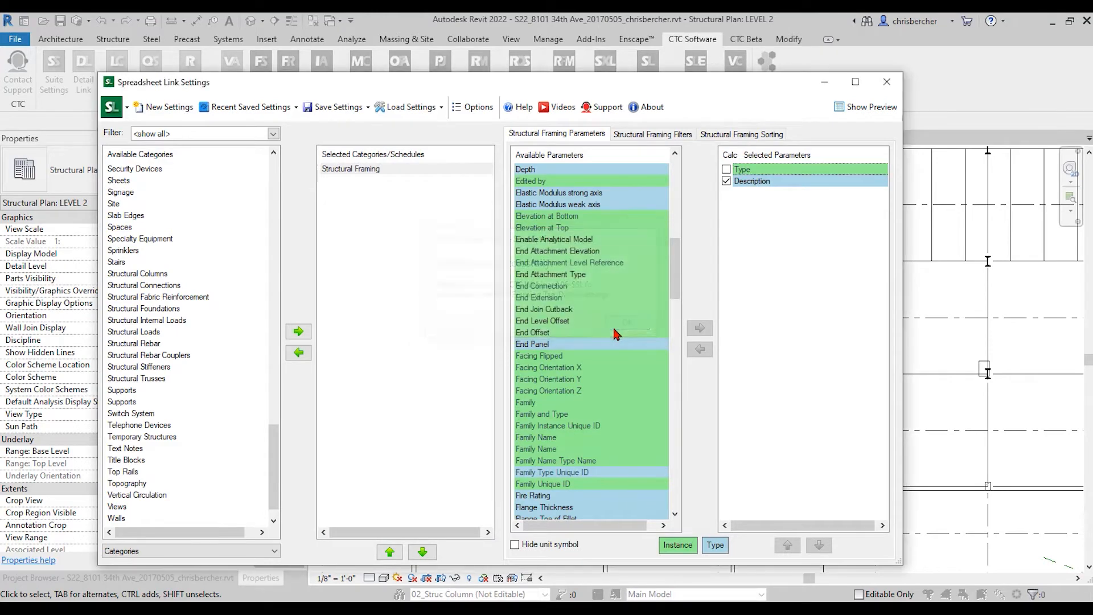
click(887, 81)
click(576, 337)
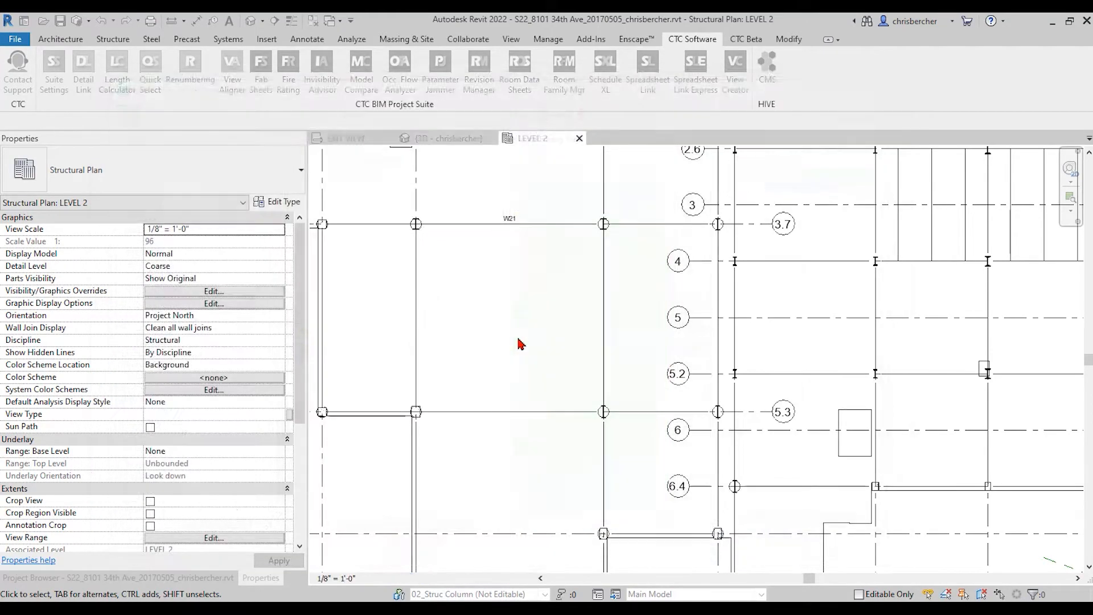
Step: Tag all untagged structural framing in the LEVEL 2 plan with Framing Tag_SD and check the beam and joist tags
scroll(583, 328, up, 2)
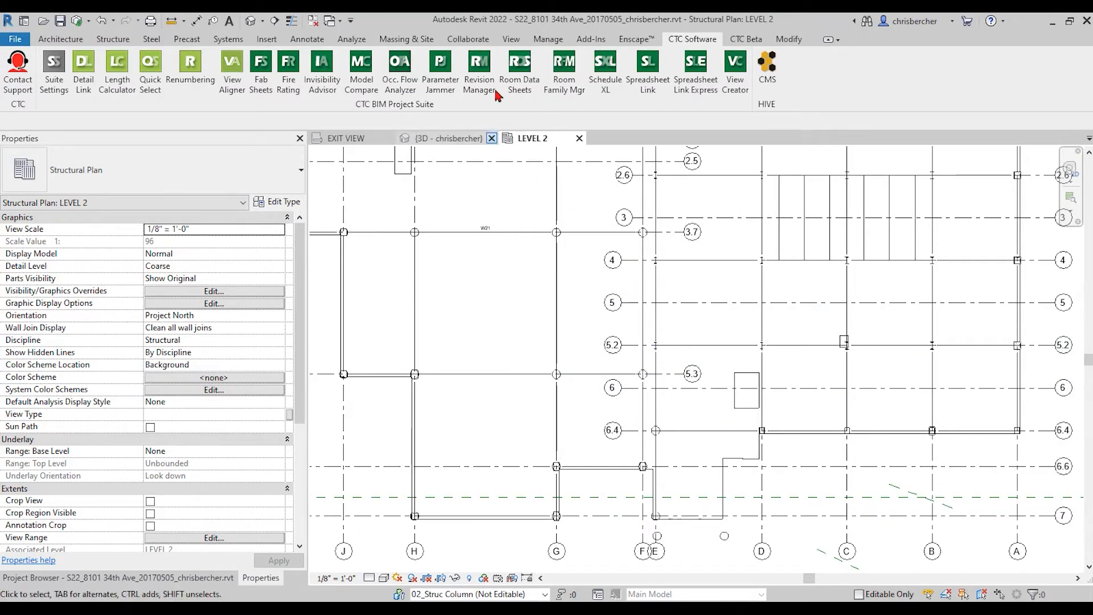
click(310, 40)
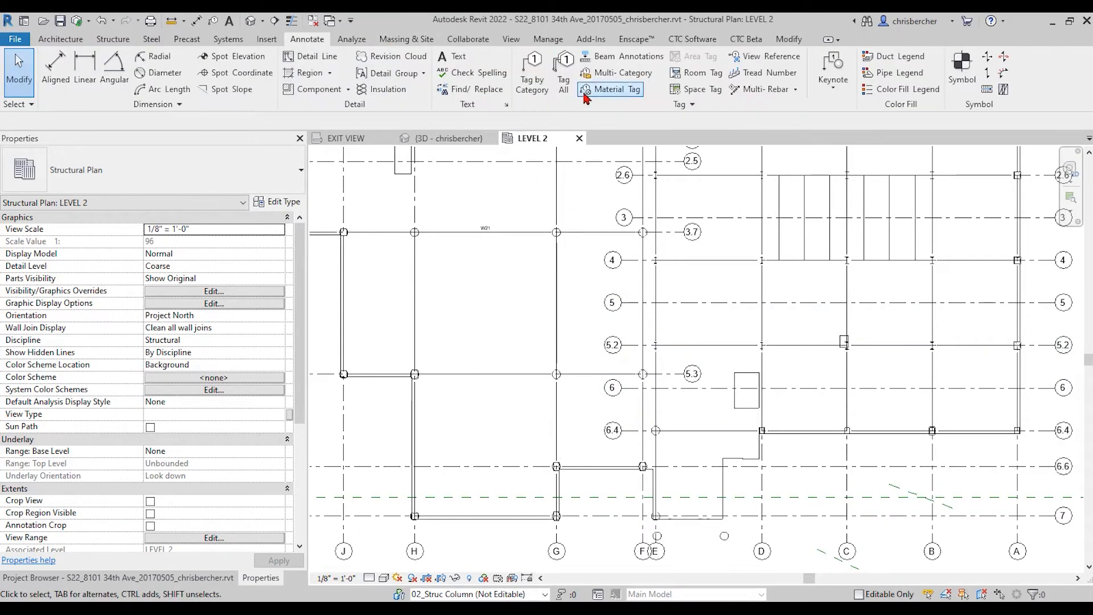
click(566, 83)
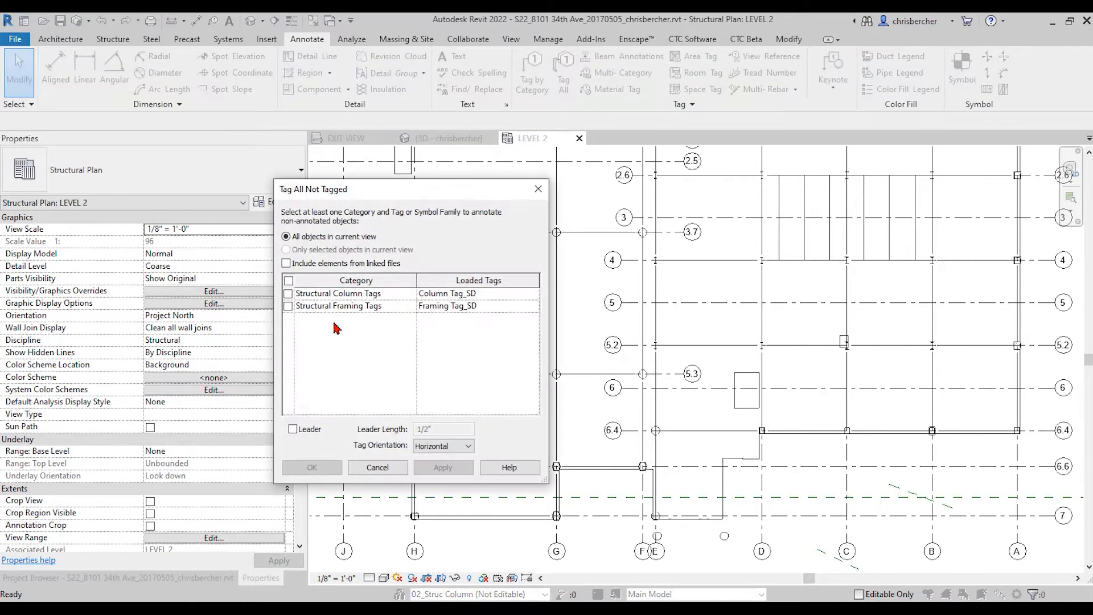
click(289, 306)
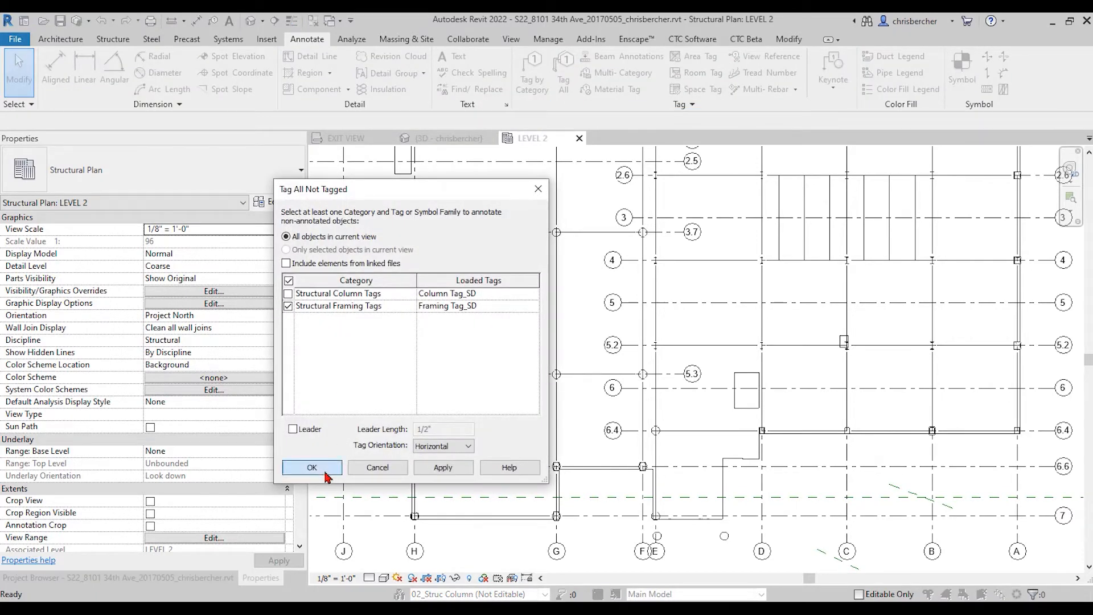
click(315, 467)
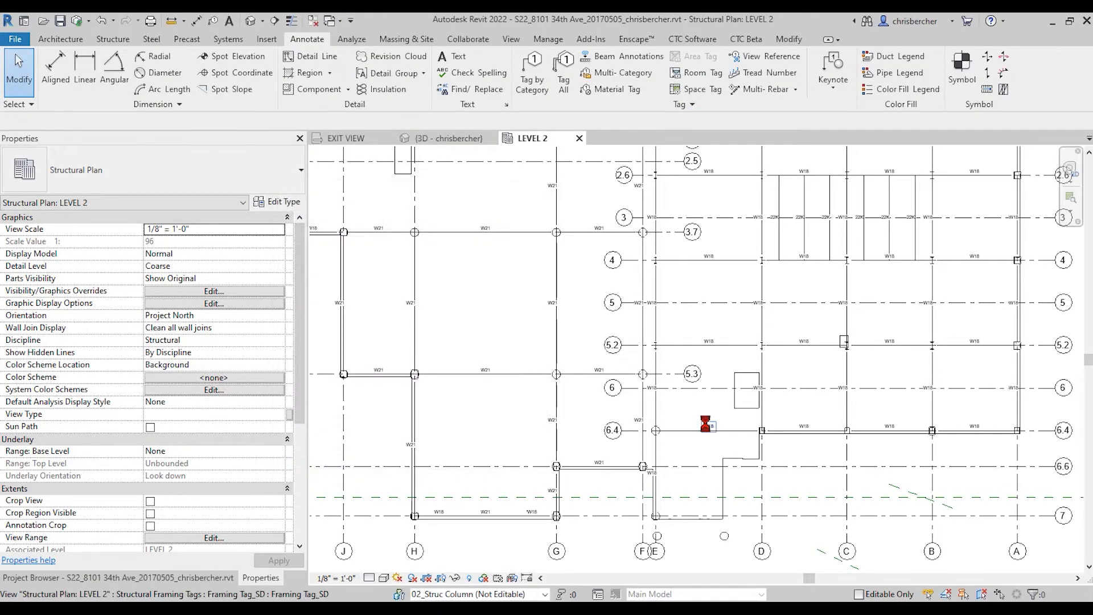
scroll(531, 403, up, 3)
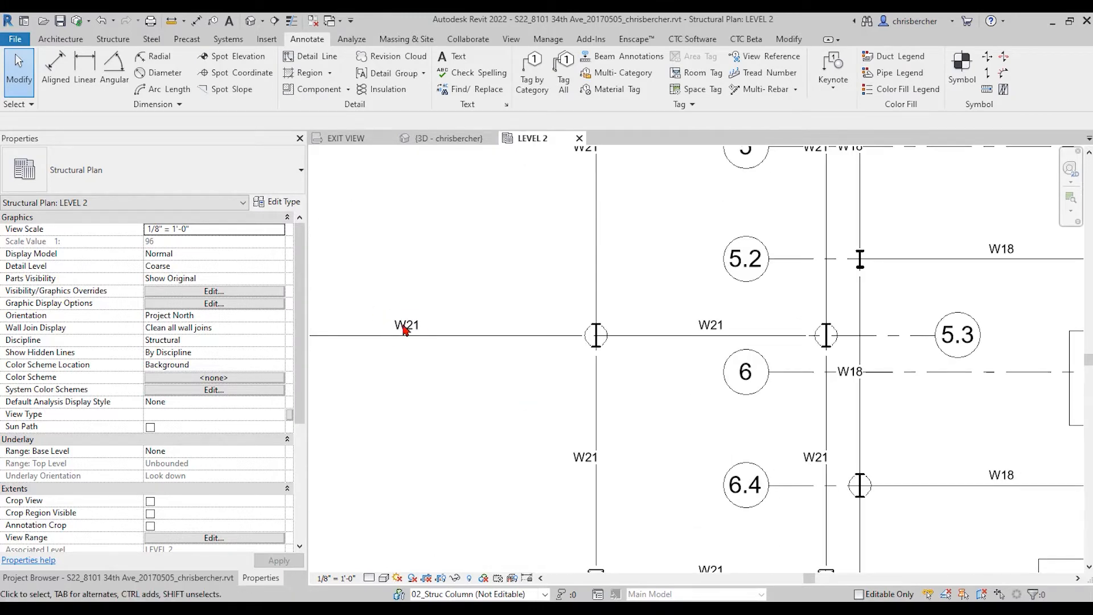
middle_drag(852, 447, 597, 432)
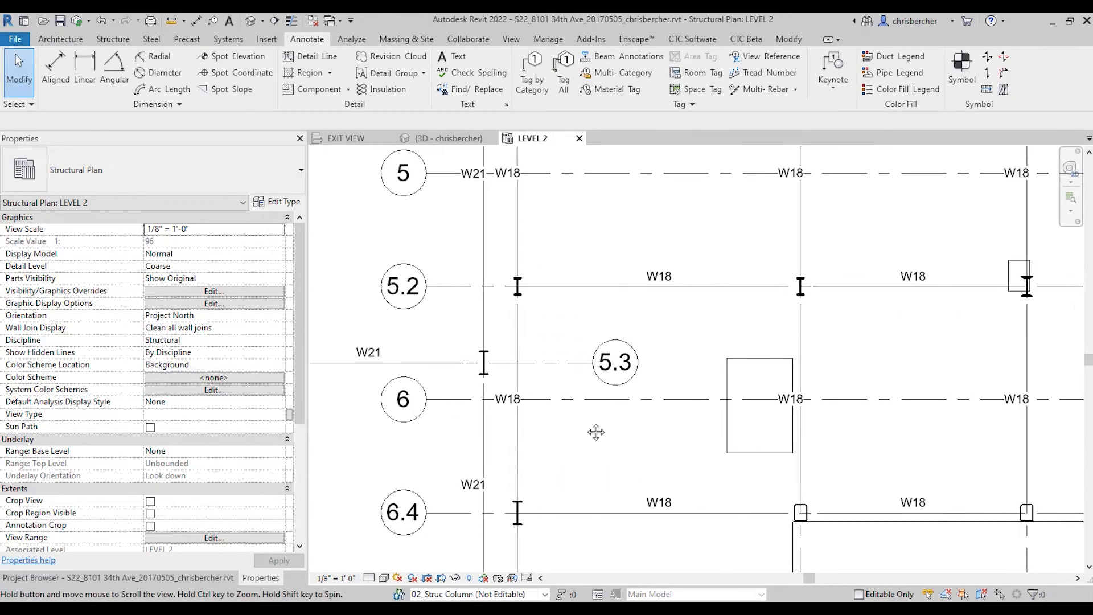
scroll(596, 433, down, 3)
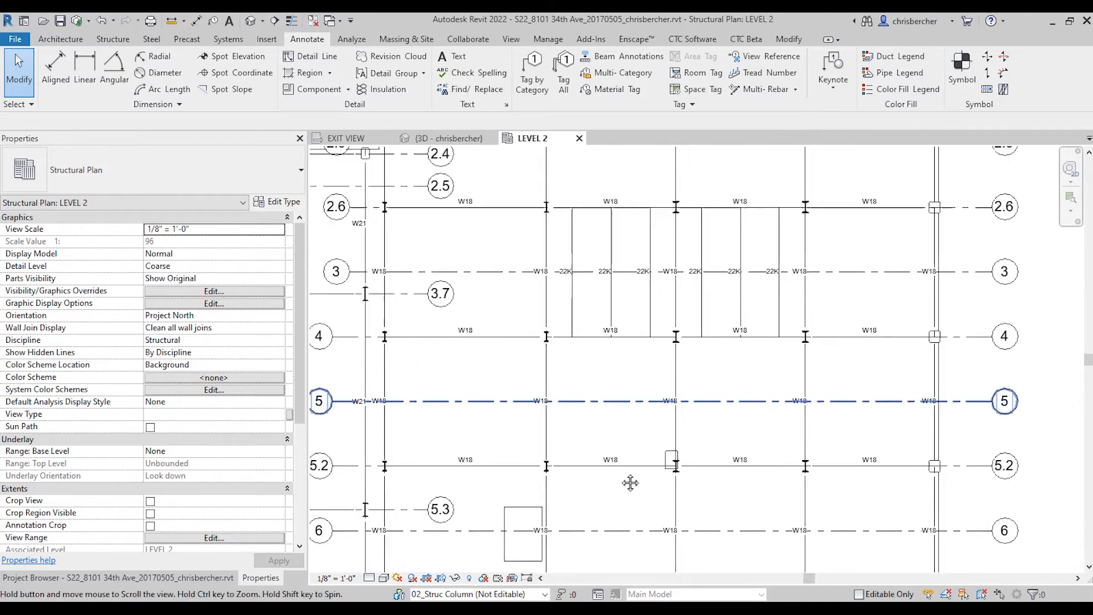
scroll(596, 347, up, 2)
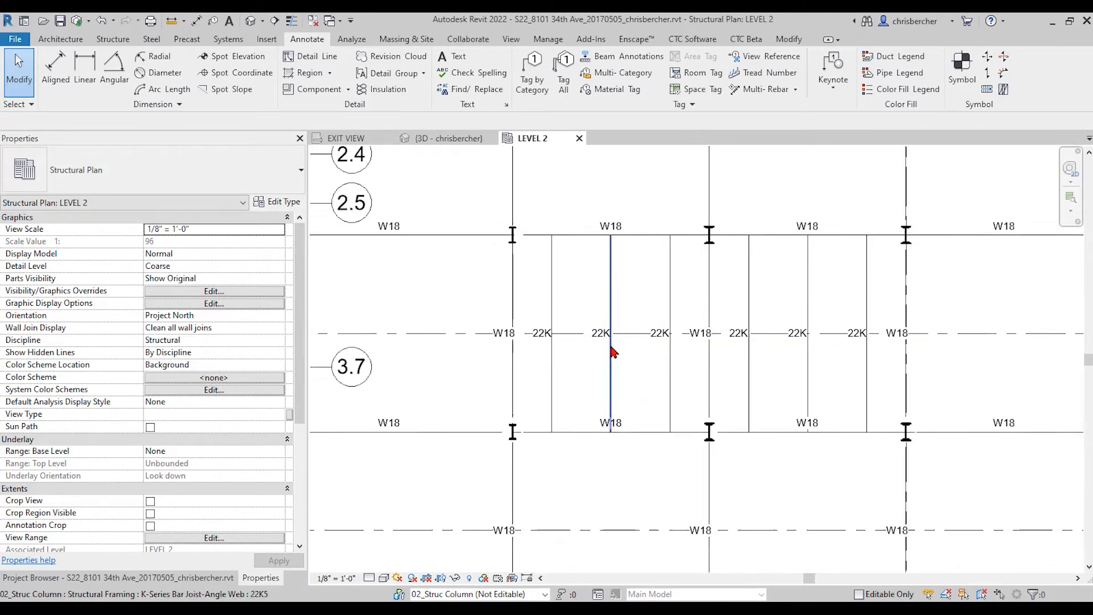
scroll(614, 352, down, 2)
Step: Open the LEVEL 3 structural plan, tag all its untagged structural framing with Framing Tag_SD and review the tags
click(212, 578)
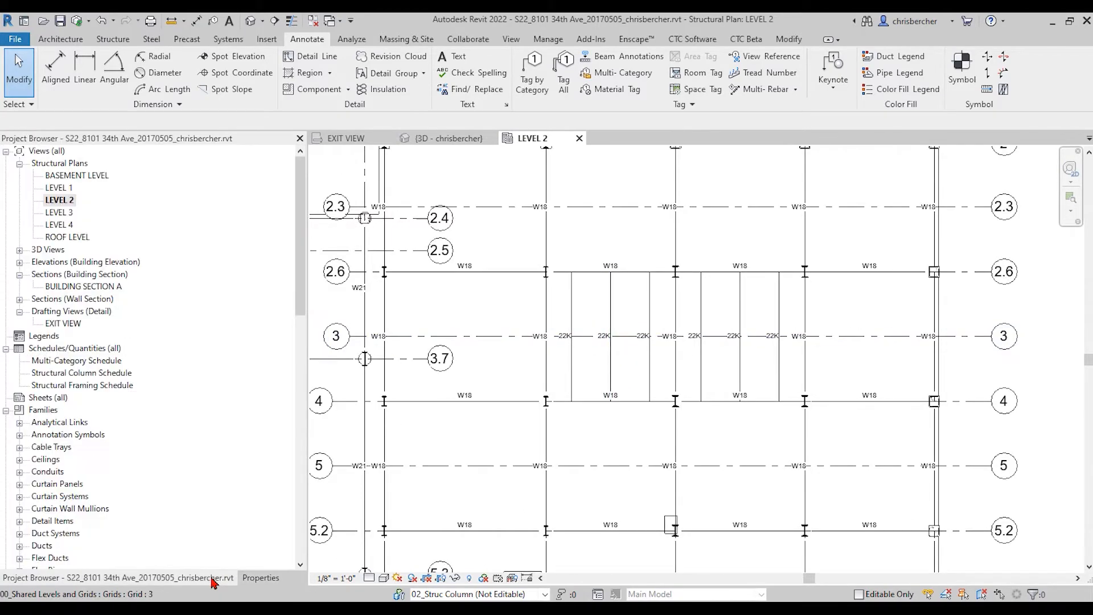
double_click(60, 212)
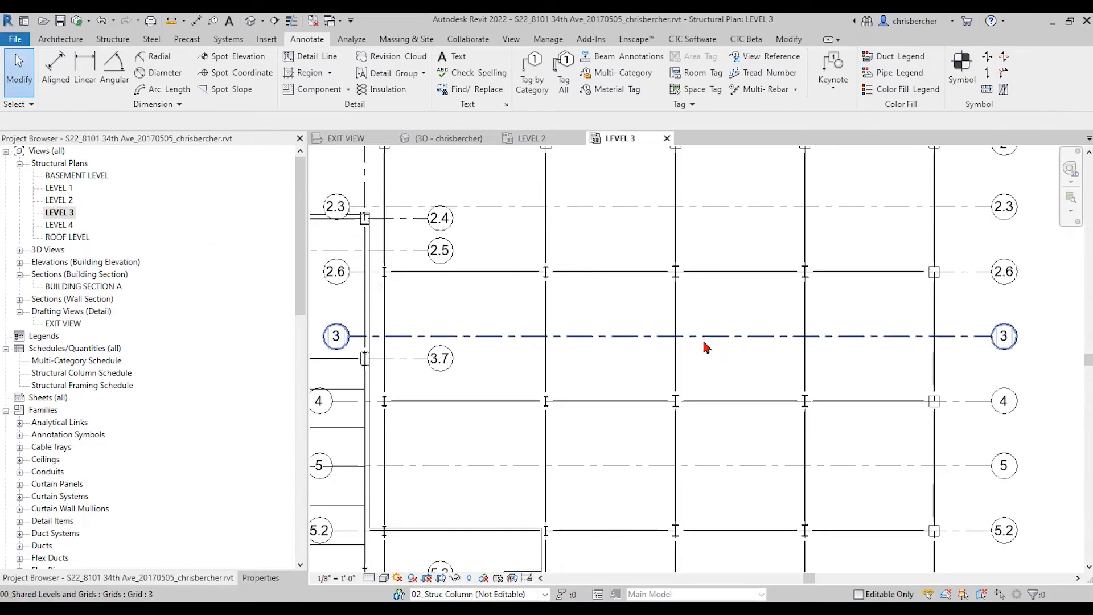
scroll(569, 327, down, 4)
key(t)
key(g)
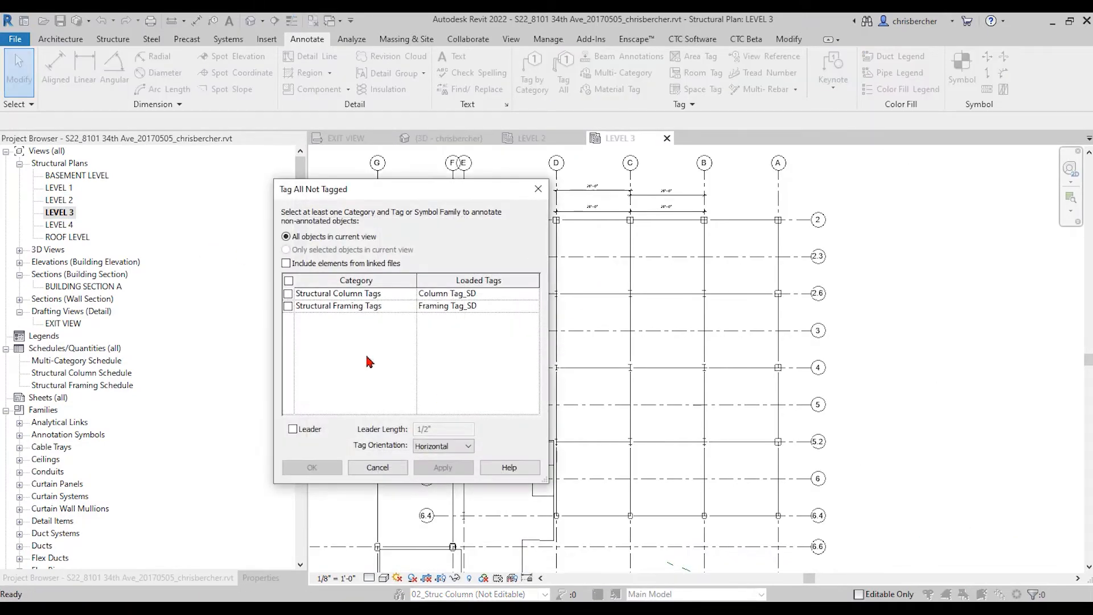
click(288, 307)
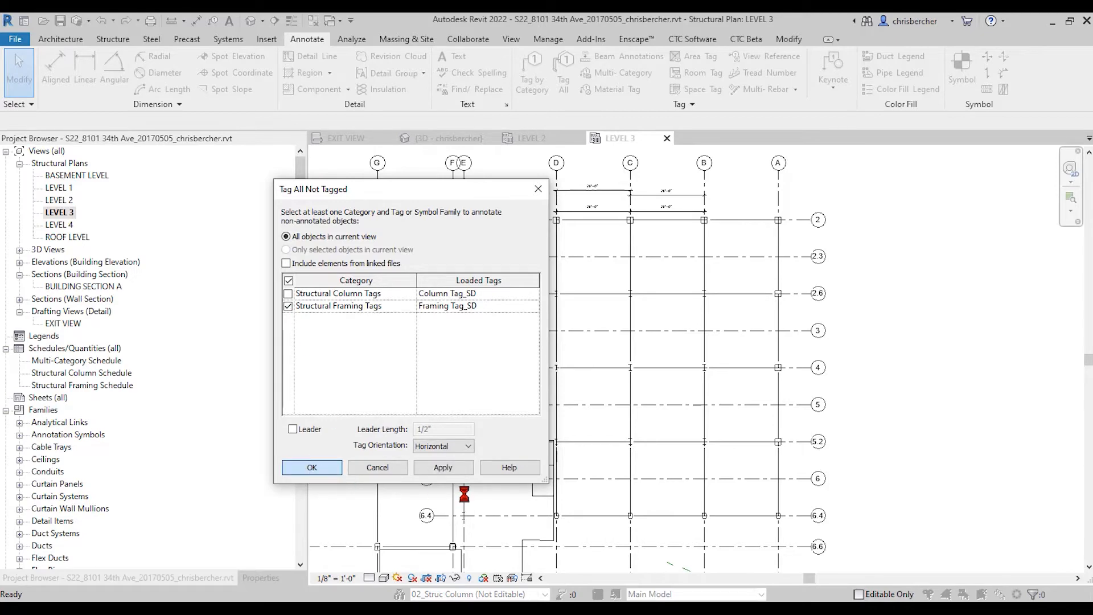
click(312, 467)
scroll(403, 341, up, 5)
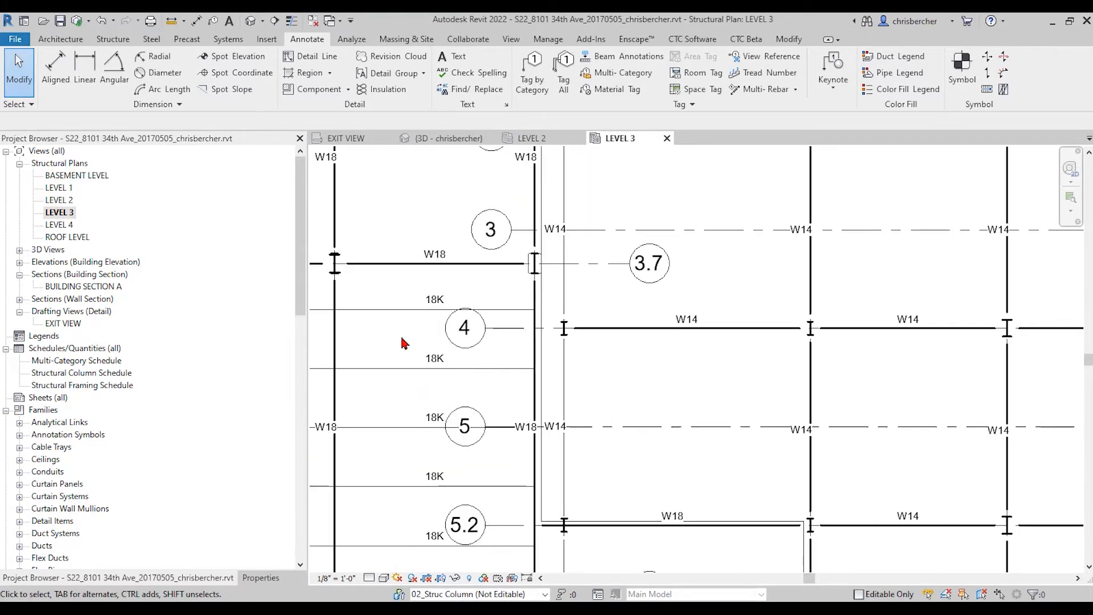
scroll(729, 277, down, 2)
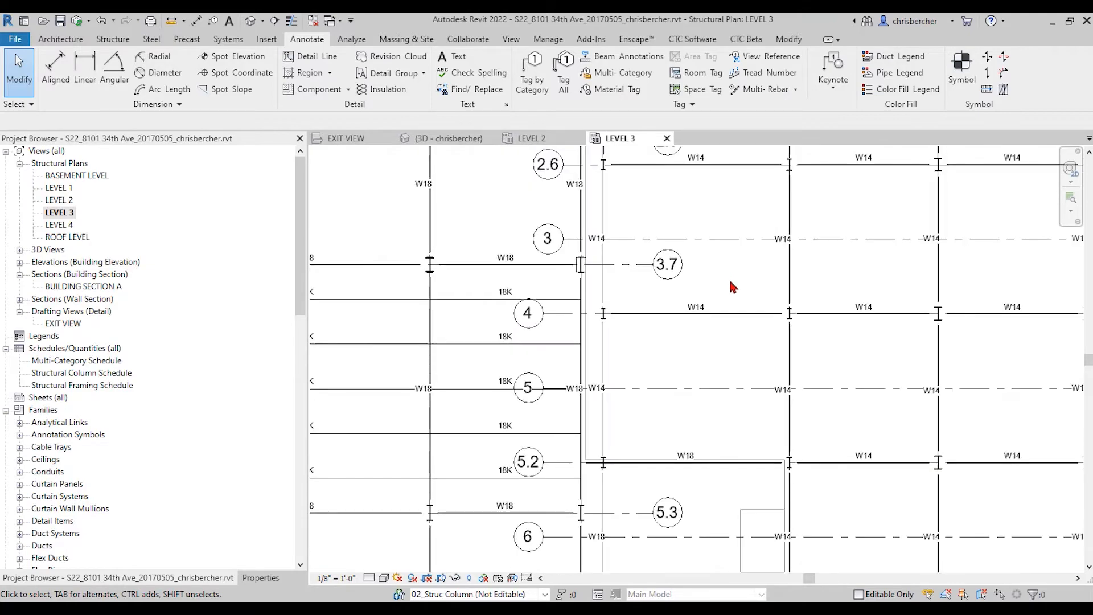
scroll(733, 286, down, 1)
scroll(757, 318, down, 1)
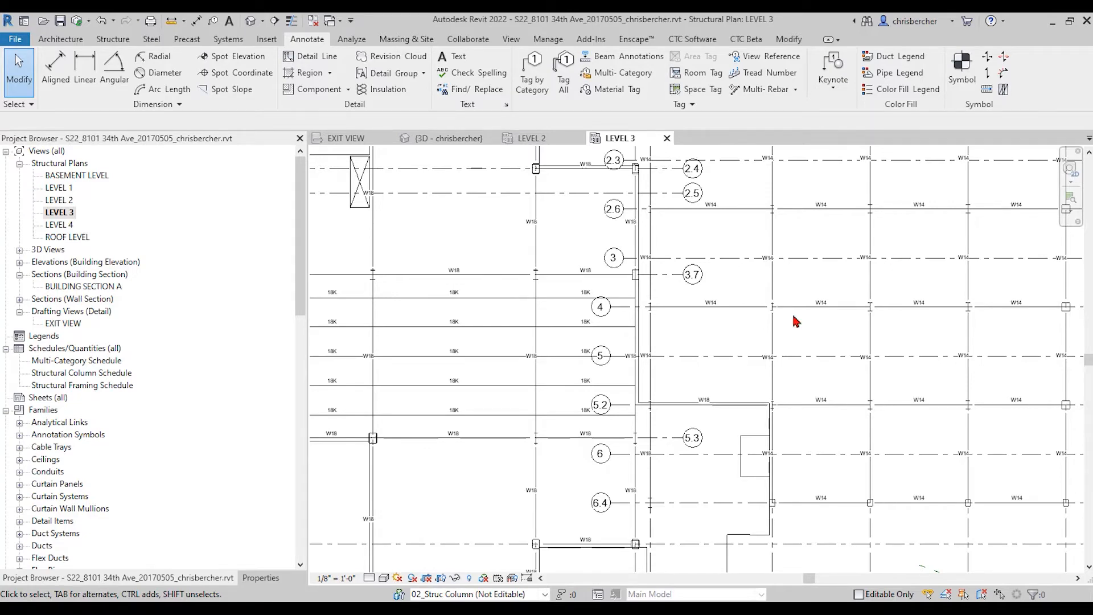
scroll(661, 399, down, 2)
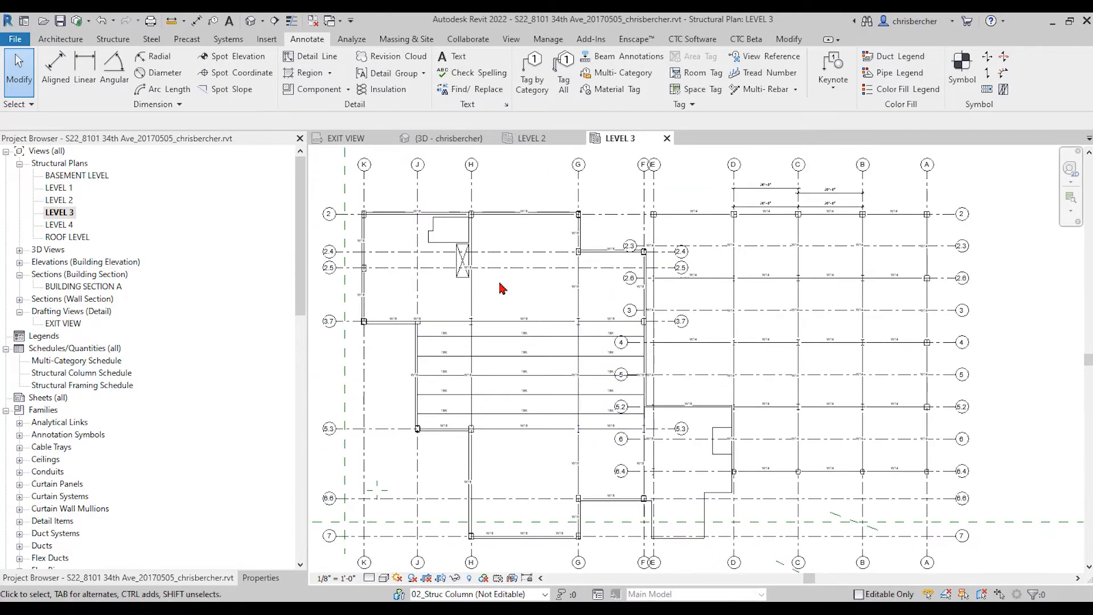
Step: Undo the last six commands, from the LEVEL 3 framing tags back through the type attribute modification
scroll(456, 282, up, 3)
scroll(466, 283, up, 1)
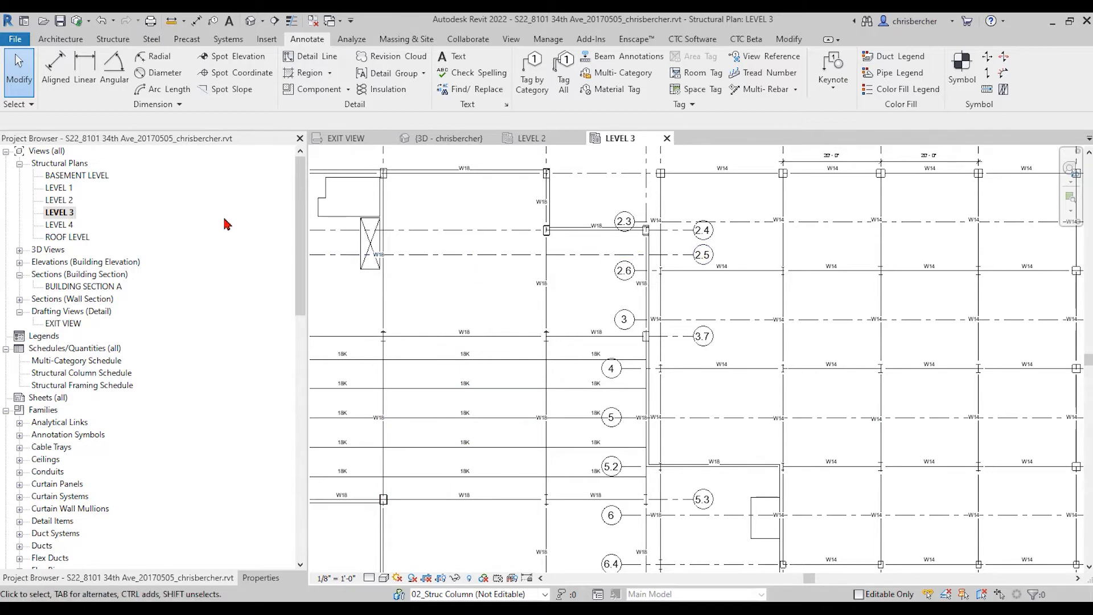
click(114, 21)
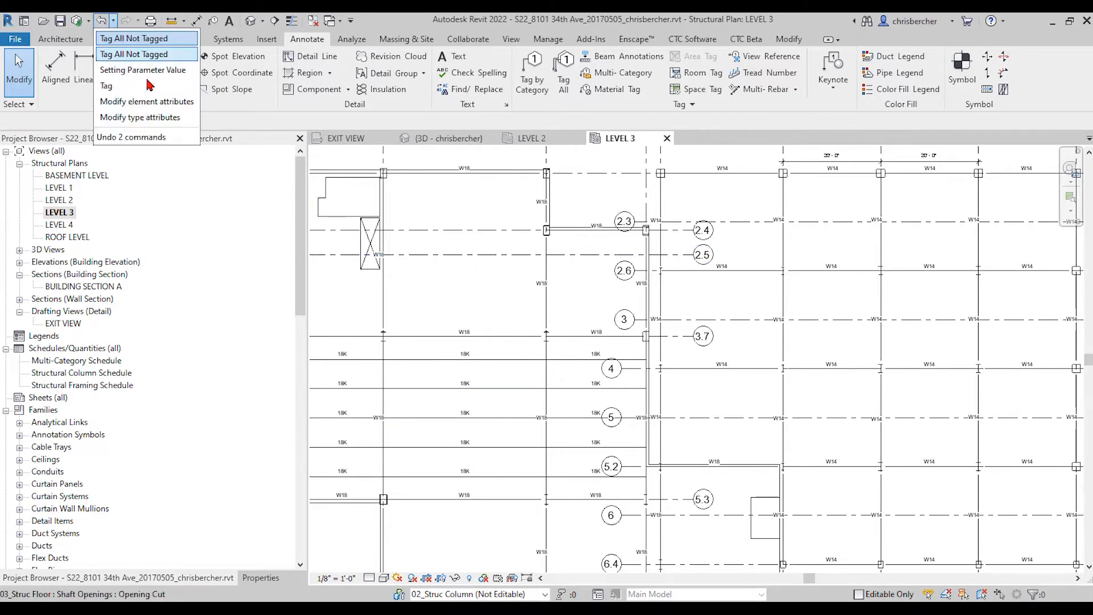
click(155, 121)
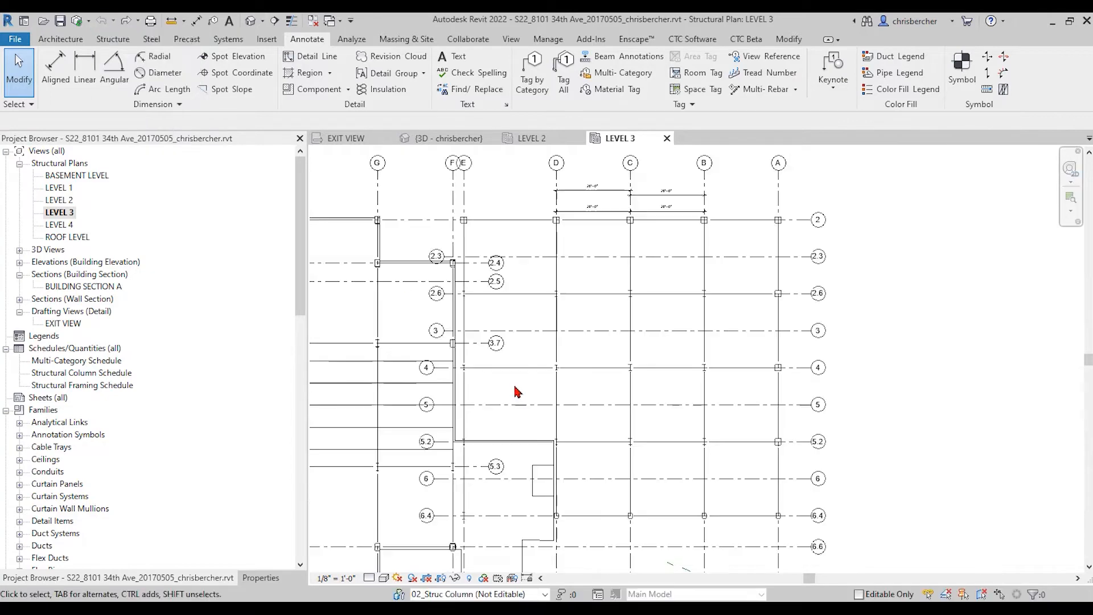
middle_drag(551, 434, 717, 428)
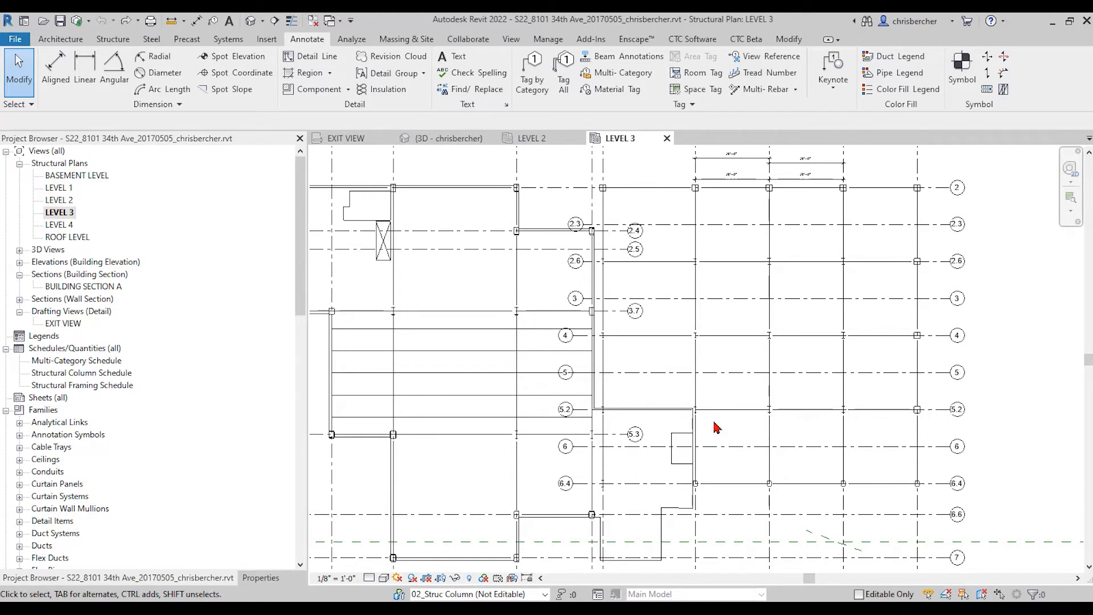
Step: Apply the SD Framing Tag_Desc.slsettings file from the Content folder to the project with Spreadsheet Link Express and close the import result
click(685, 39)
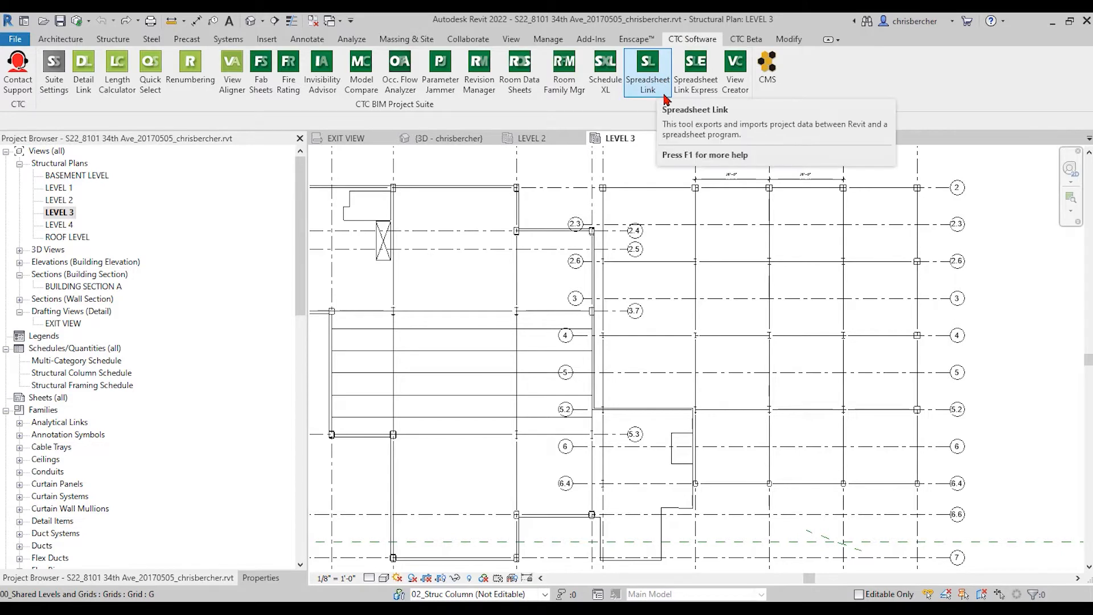
click(696, 91)
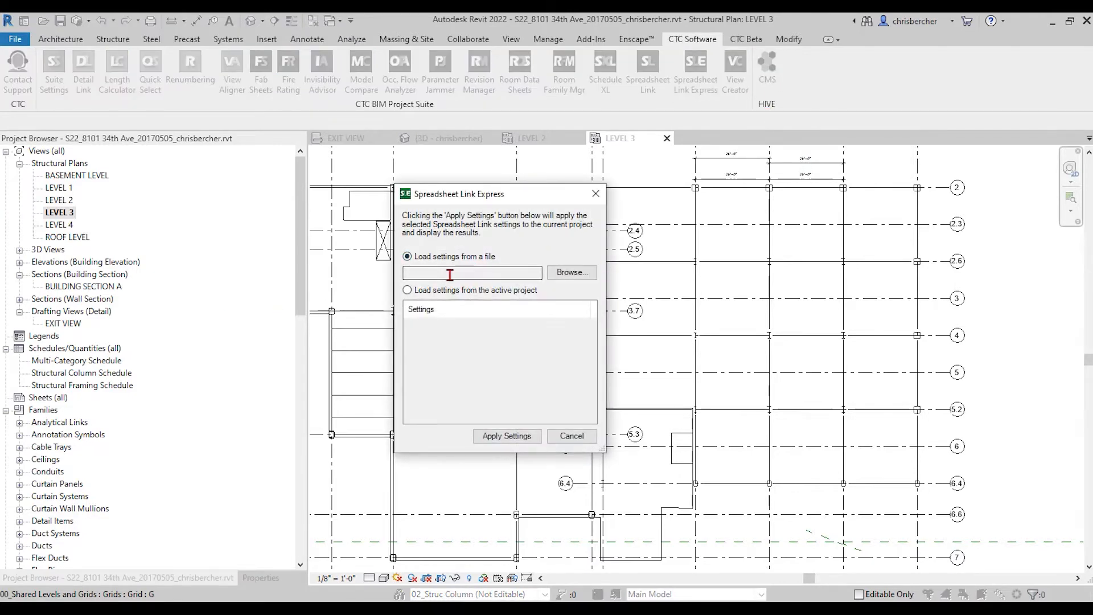
click(572, 273)
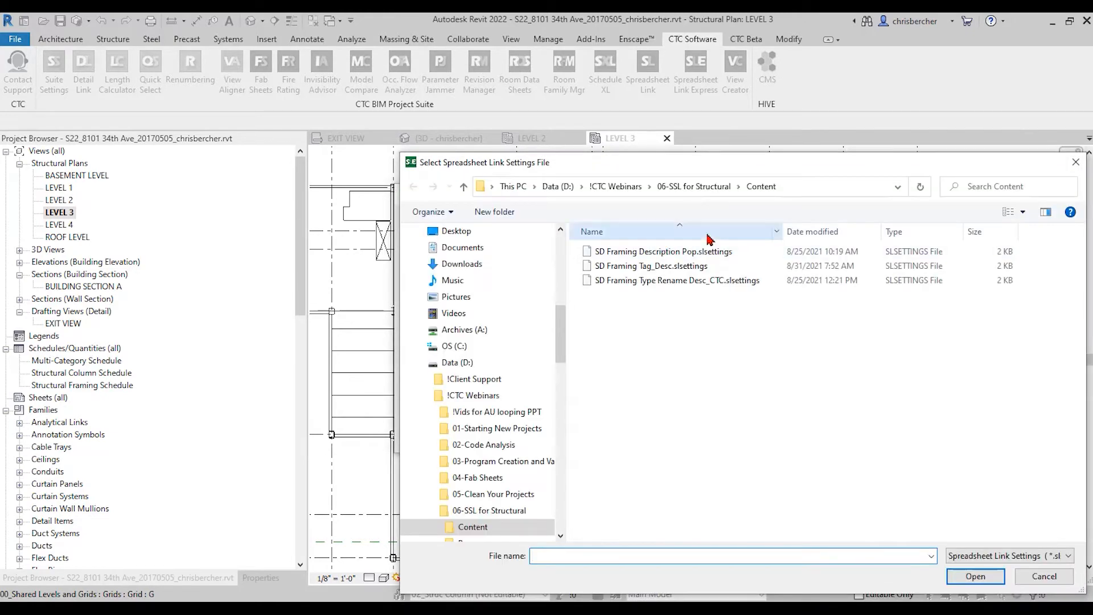
click(632, 266)
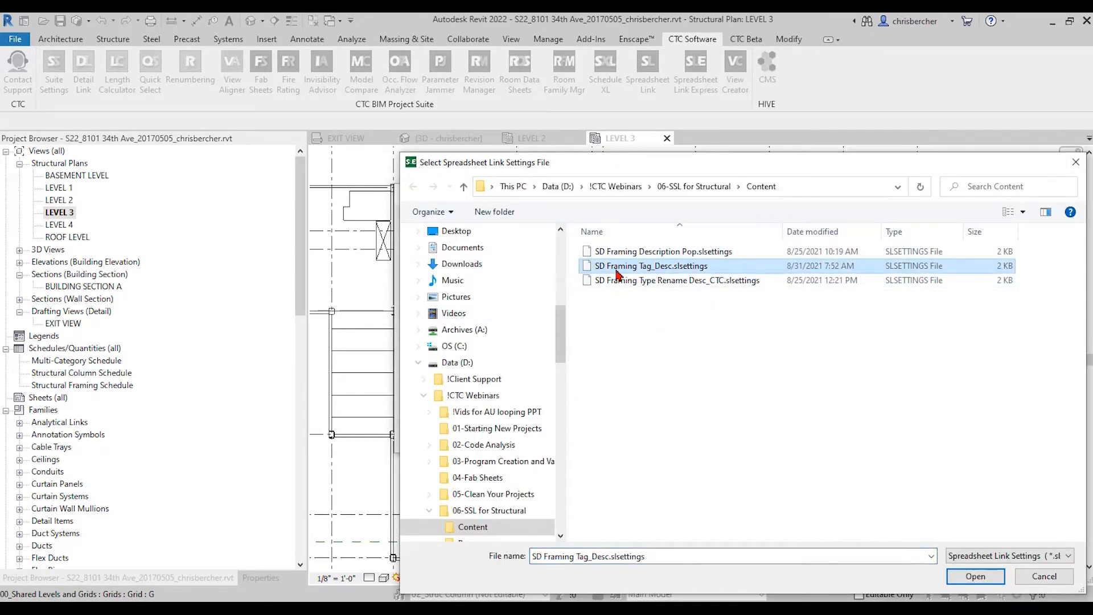
click(976, 576)
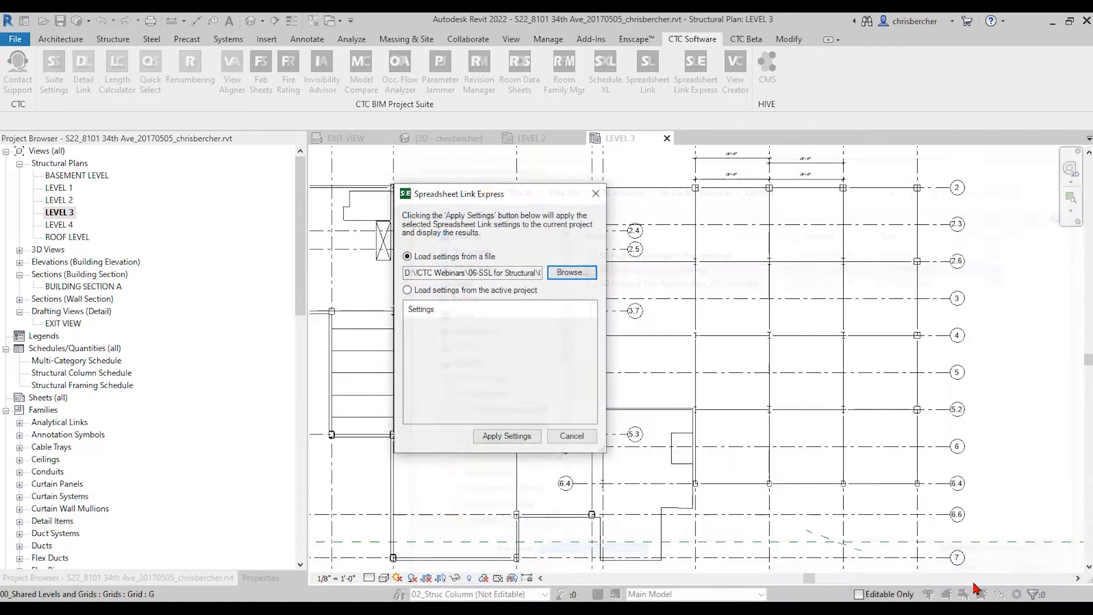
click(506, 440)
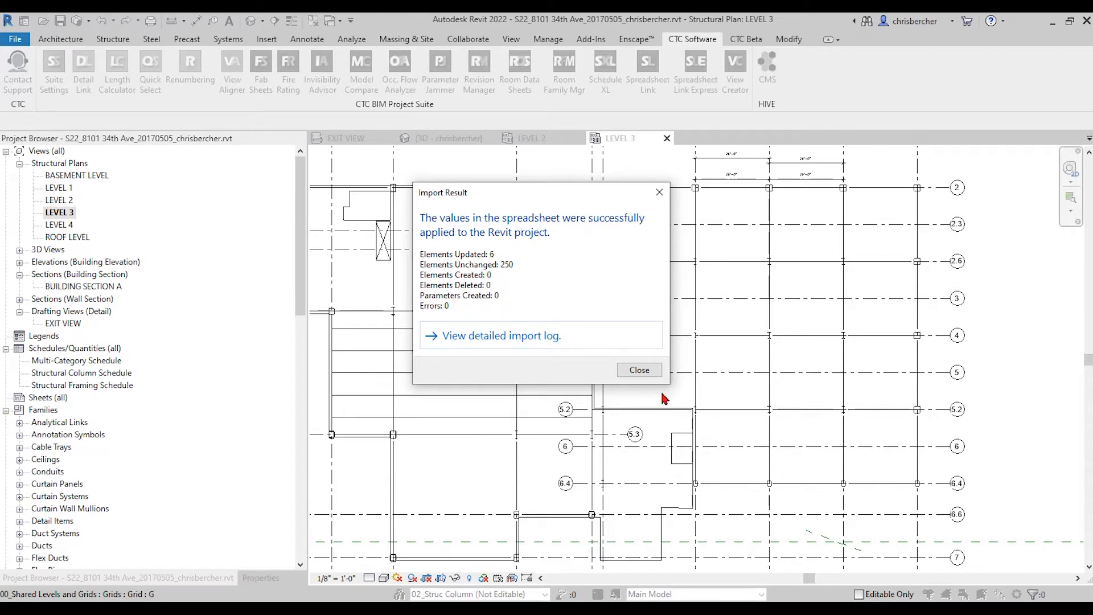
click(640, 370)
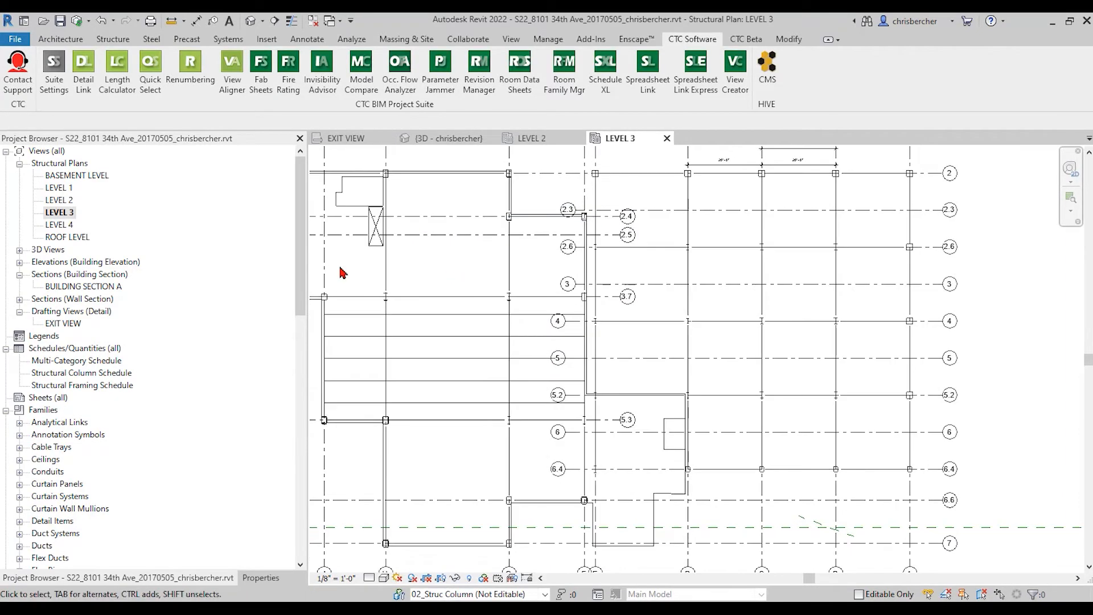
Step: Tag all untagged structural framing in the LEVEL 3 plan with Framing Tag_SD
click(310, 40)
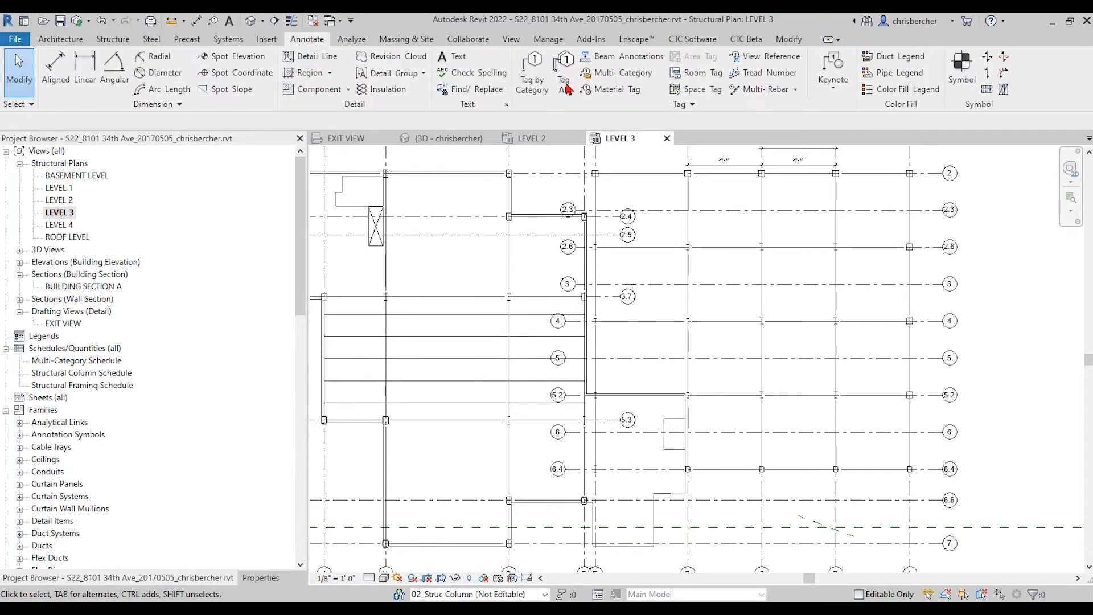
click(564, 85)
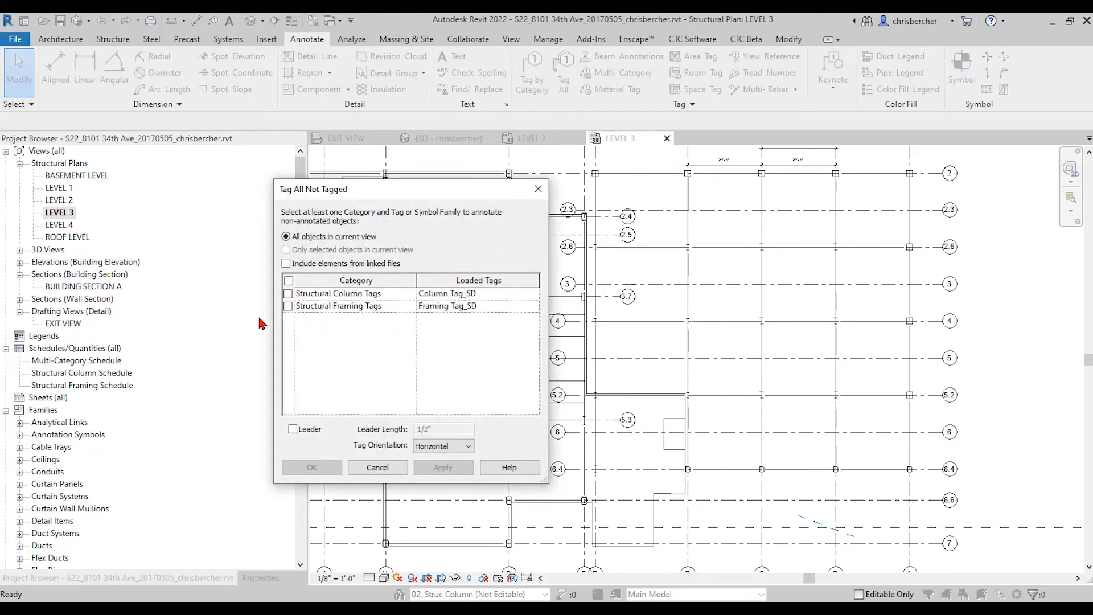
click(288, 306)
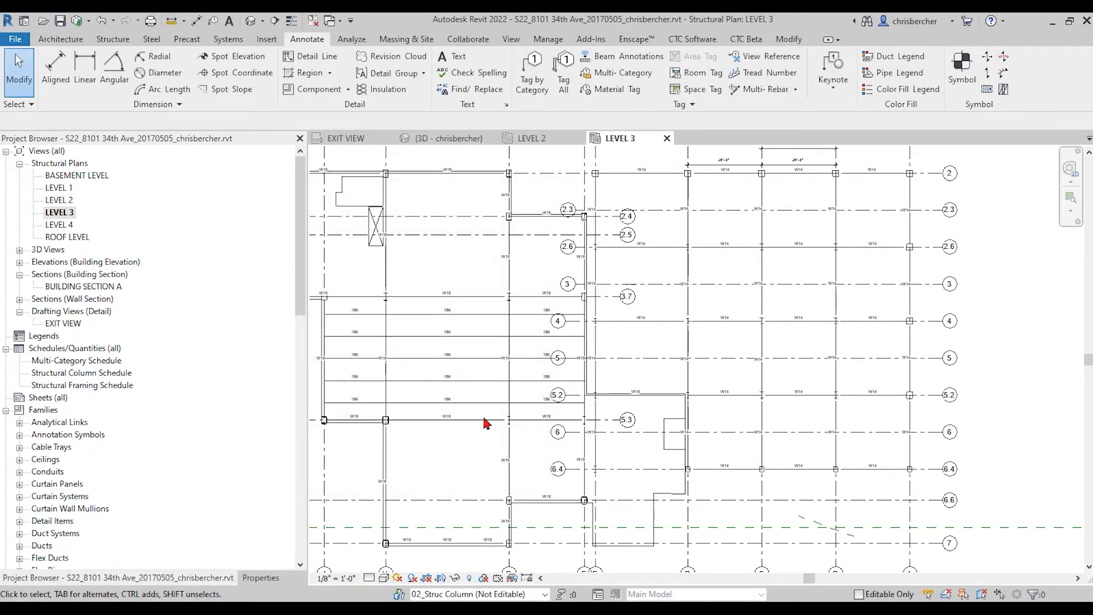
Step: Examine the beam and joist size tags across the LEVEL 3 framing plan
scroll(486, 423, up, 5)
scroll(699, 335, up, 1)
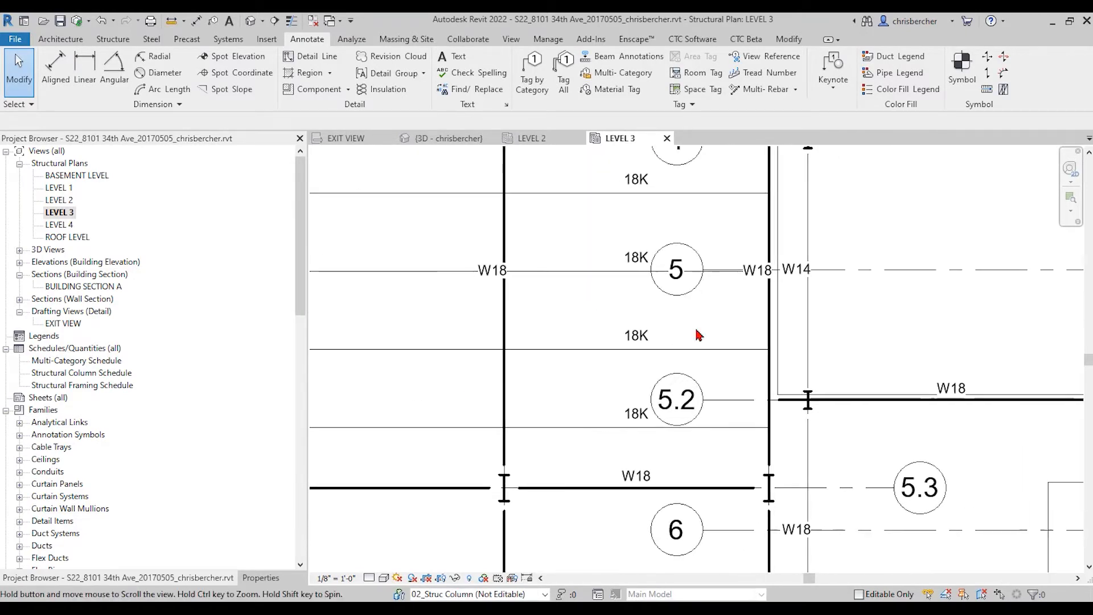
scroll(700, 335, up, 1)
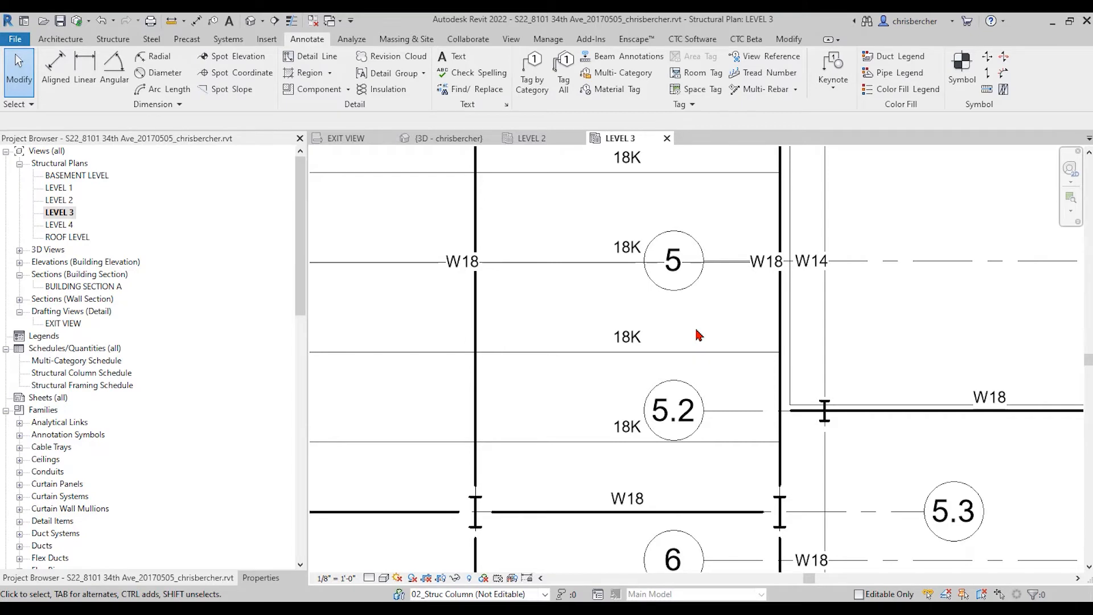
scroll(924, 338, down, 2)
middle_drag(924, 338, 760, 283)
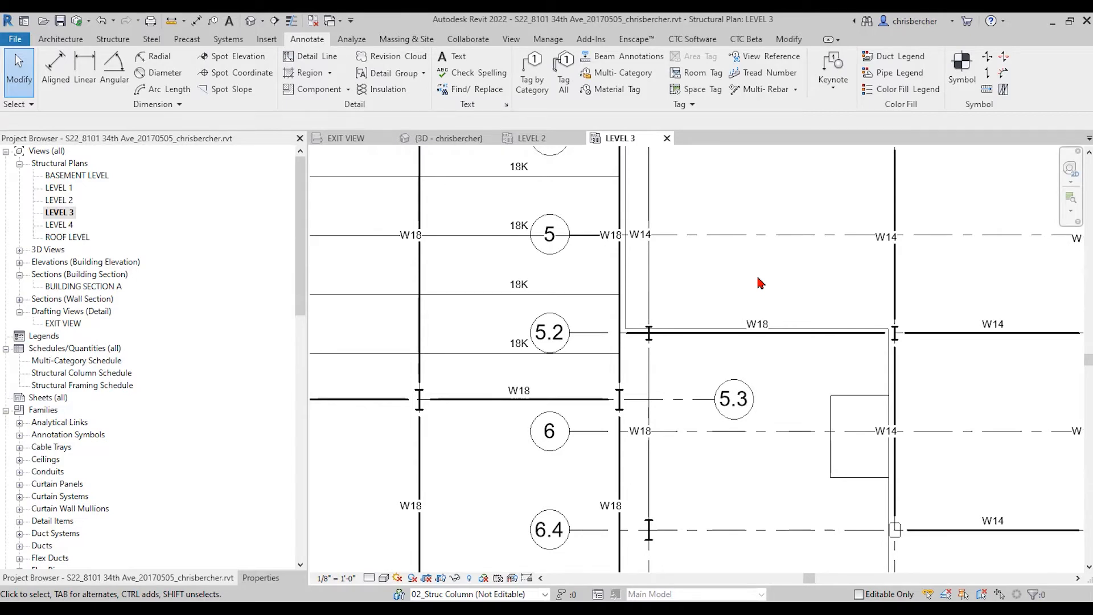
scroll(761, 282, down, 1)
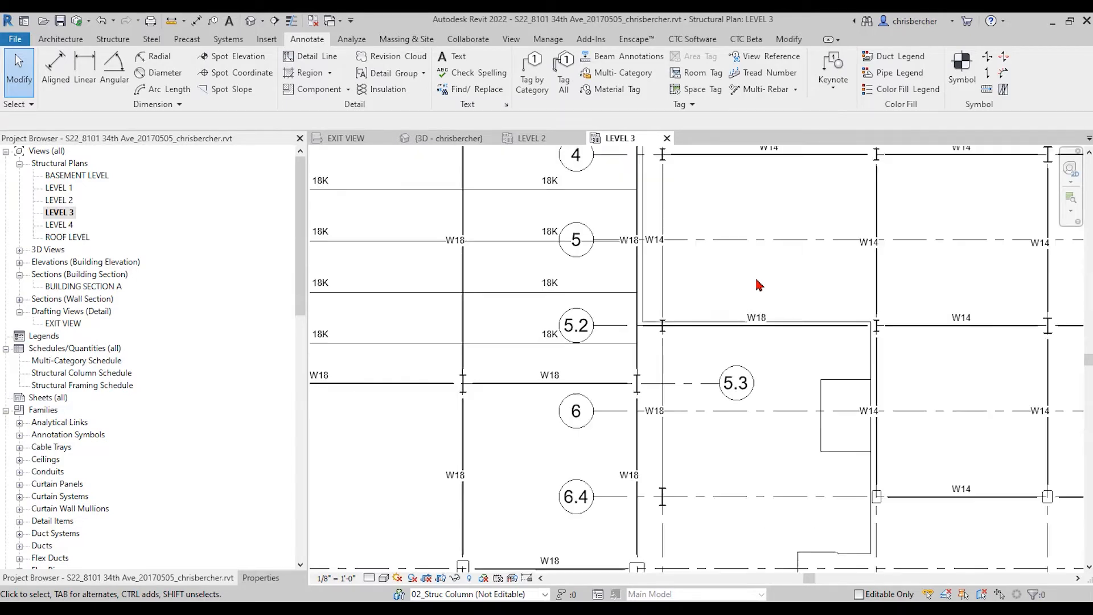
middle_drag(769, 283, 753, 282)
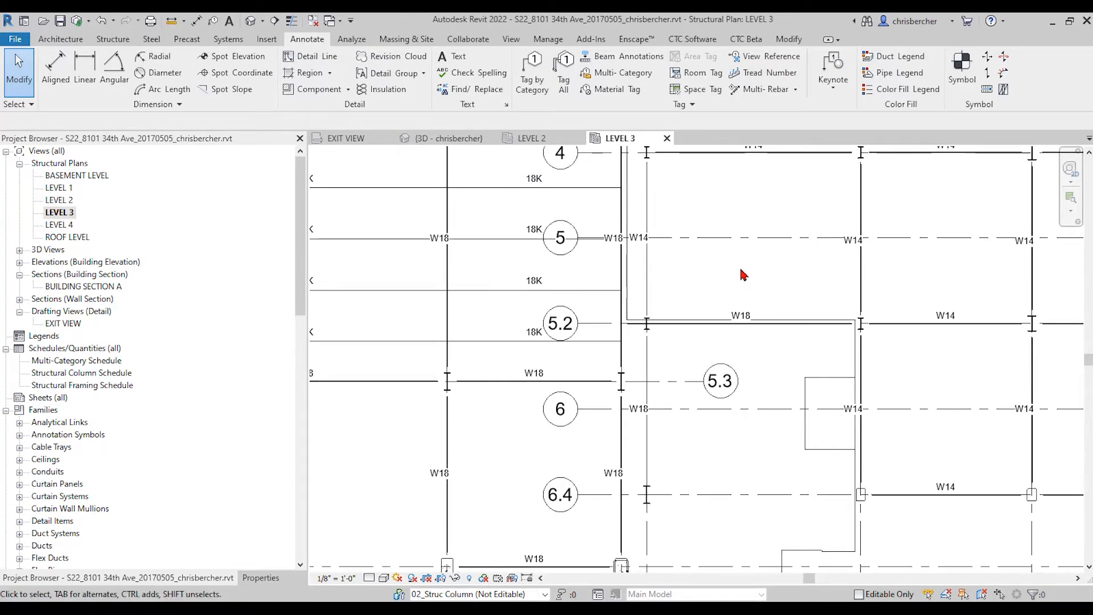
scroll(707, 251, down, 3)
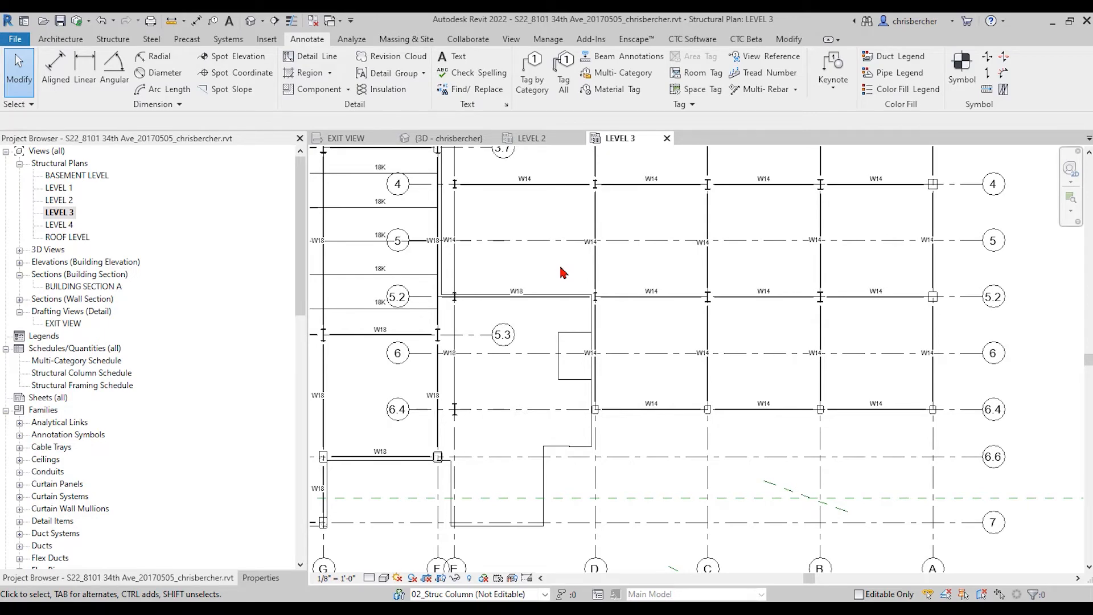
scroll(561, 272, down, 1)
middle_drag(561, 272, 622, 295)
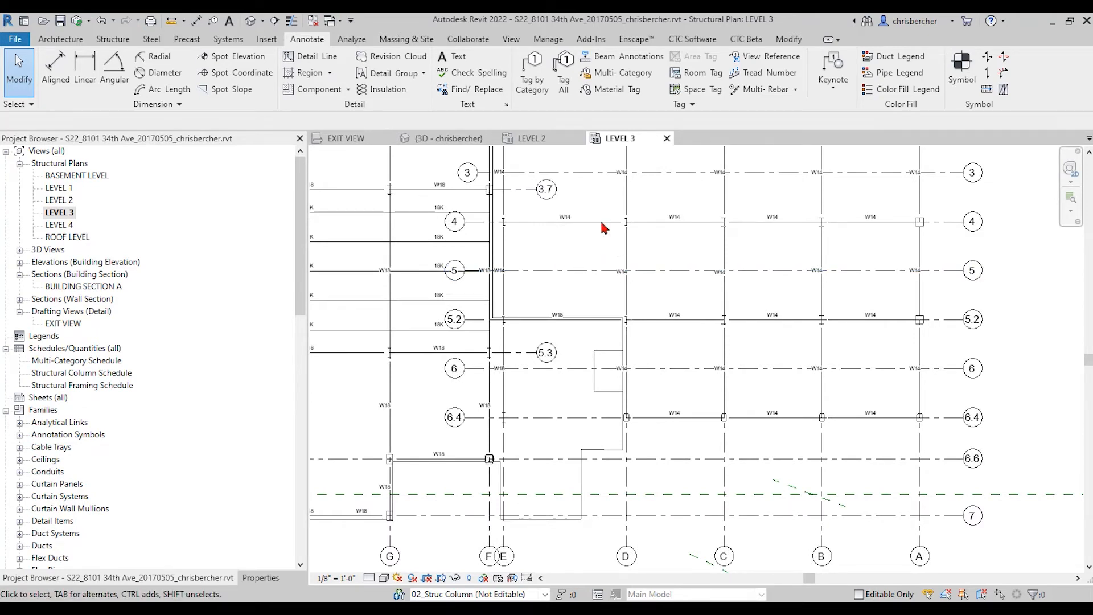
middle_drag(615, 244, 648, 252)
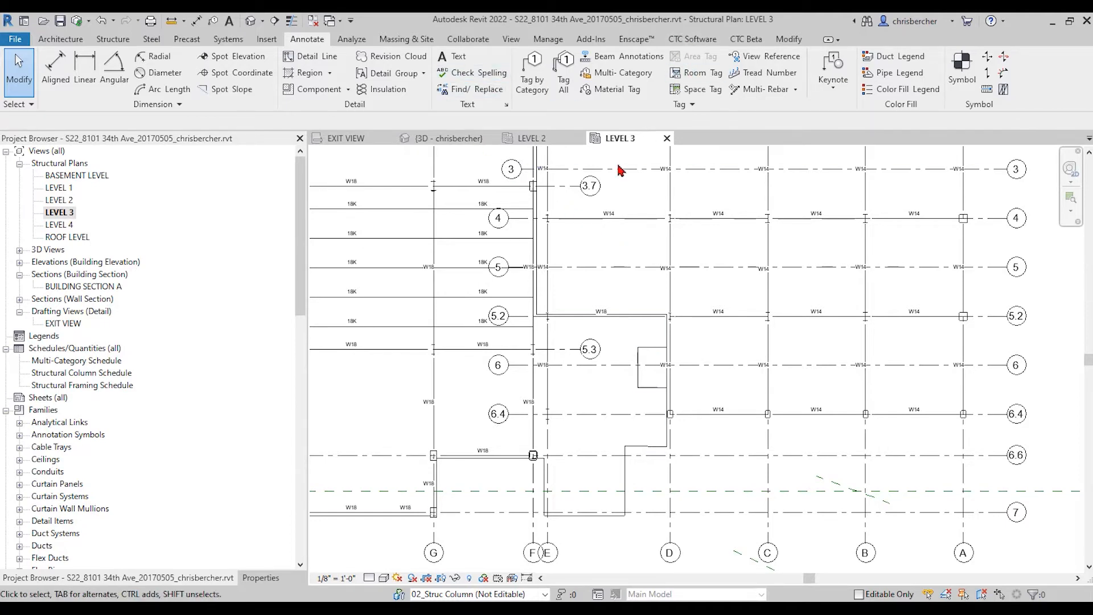
Step: Switch to the 3D view, look at the foundations from below, and inspect the properties of a rectangular footing near grid H
click(452, 138)
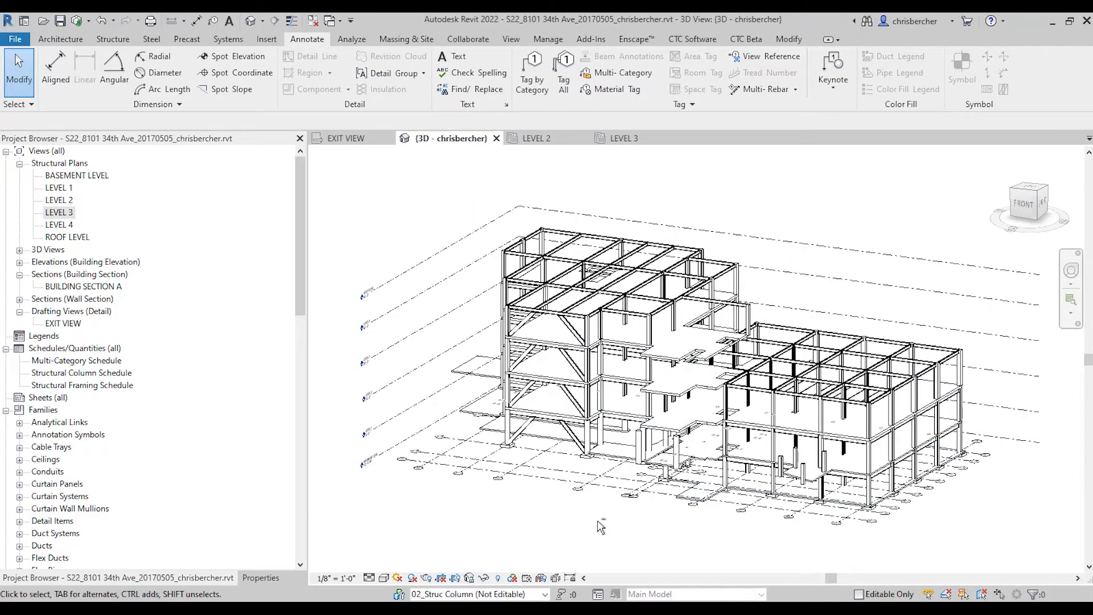
shift+middle_drag(602, 521, 754, 388)
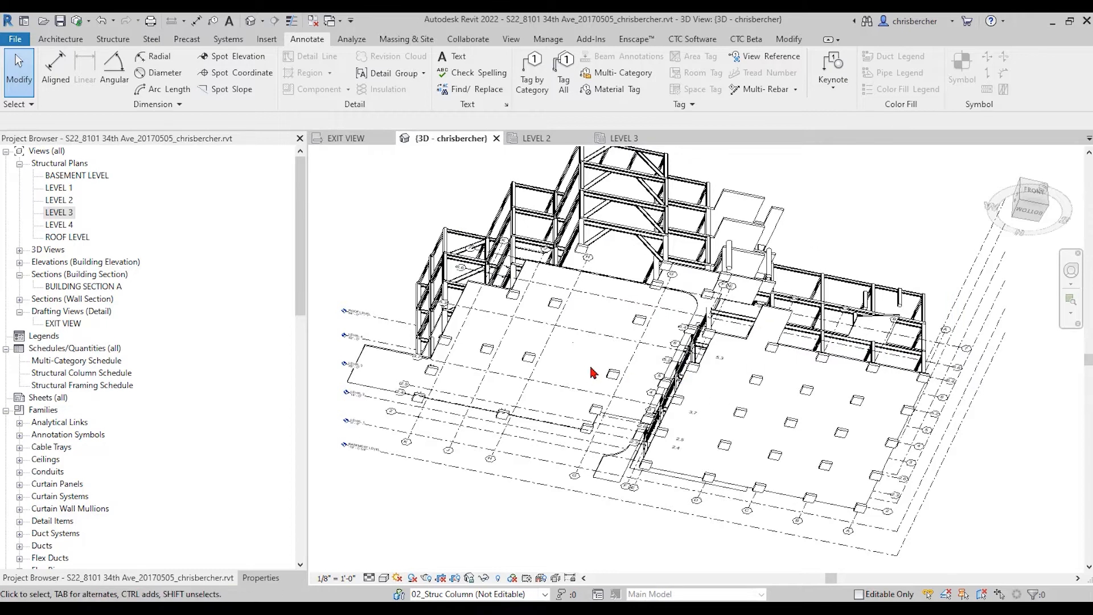
scroll(592, 373, up, 4)
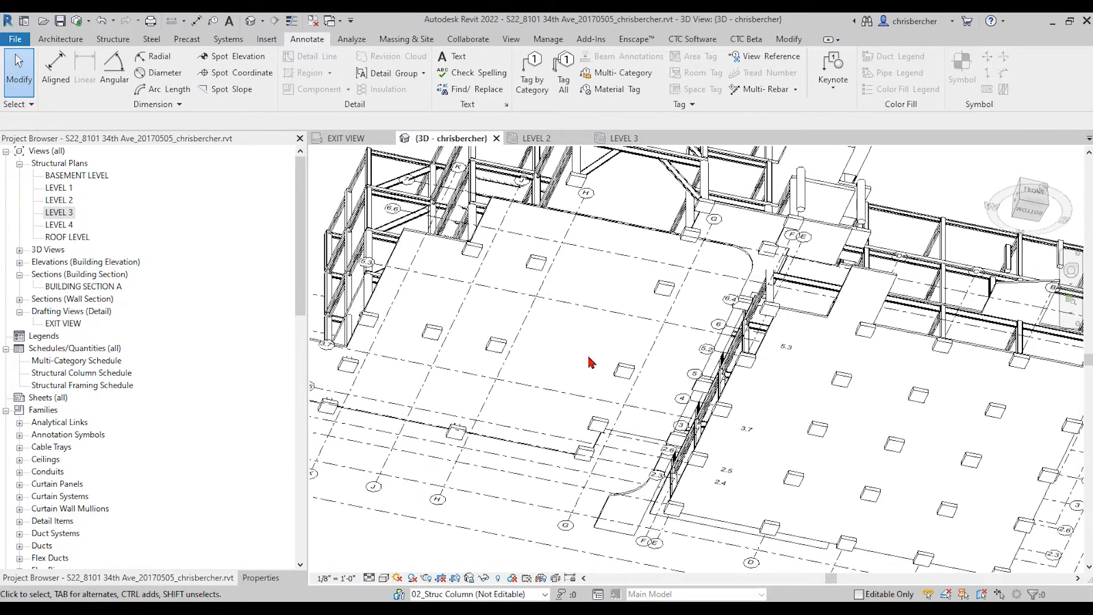
click(496, 345)
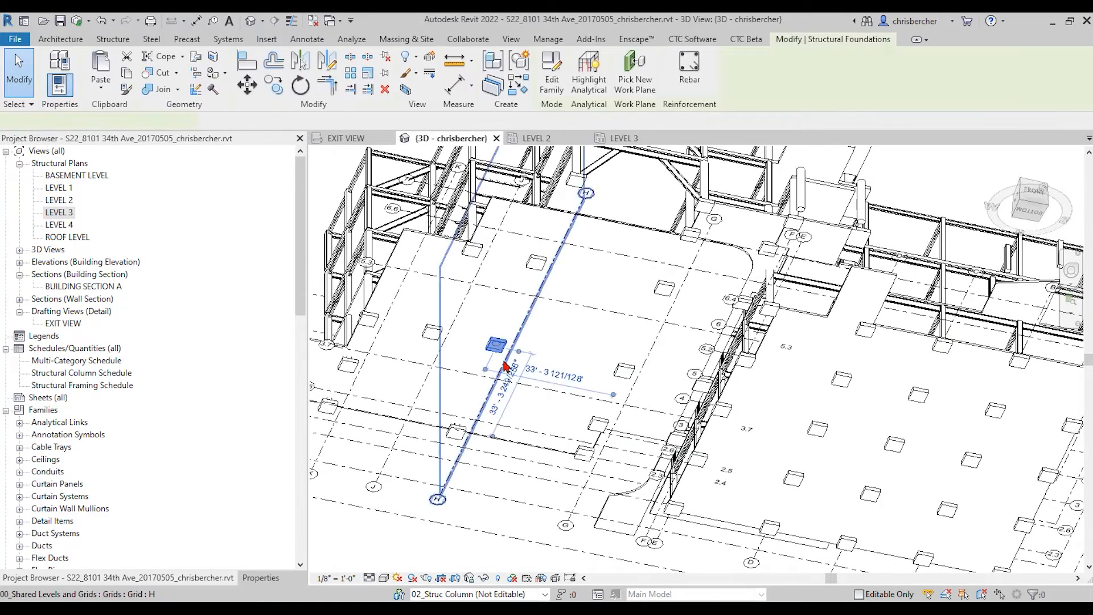
click(249, 578)
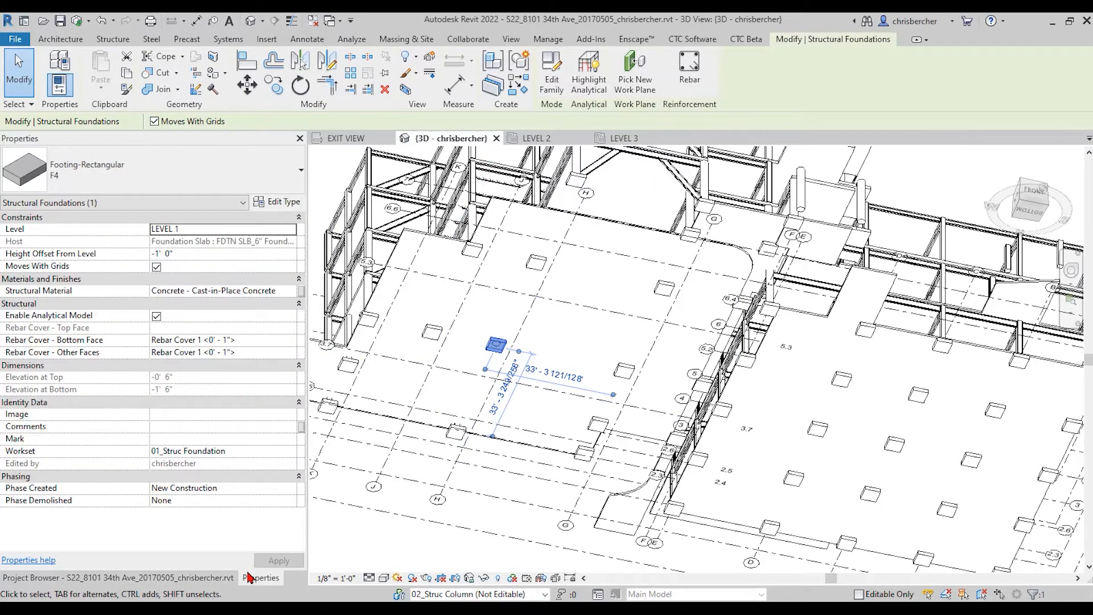
click(358, 551)
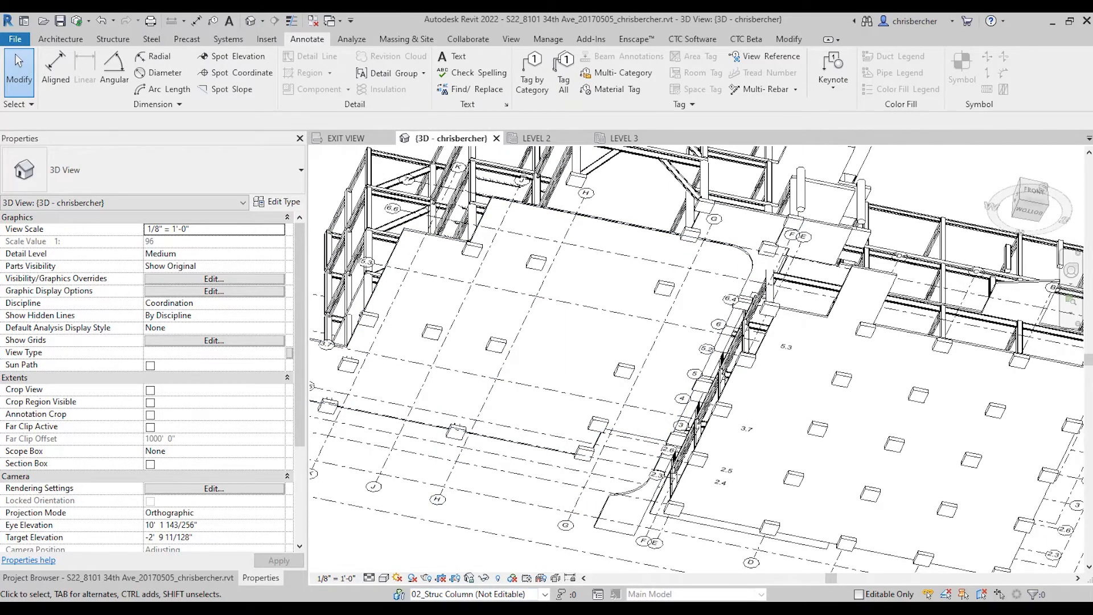
Step: Switch to Structural Foundation Sizing Table.xlsx in Excel and review the footing Type Mark values from cell D6 down
click(391, 590)
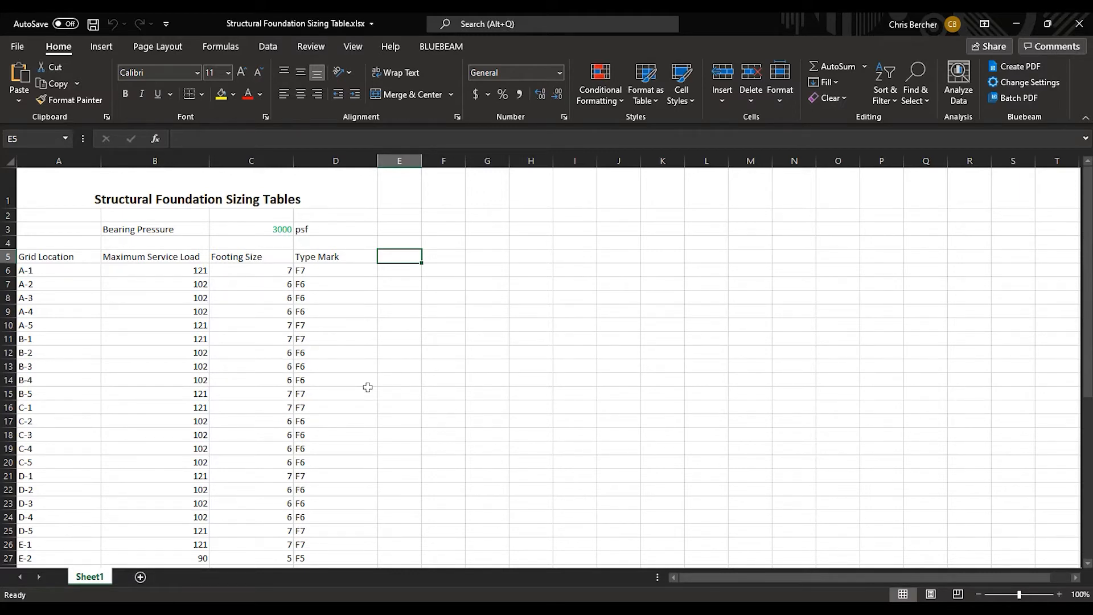
click(308, 273)
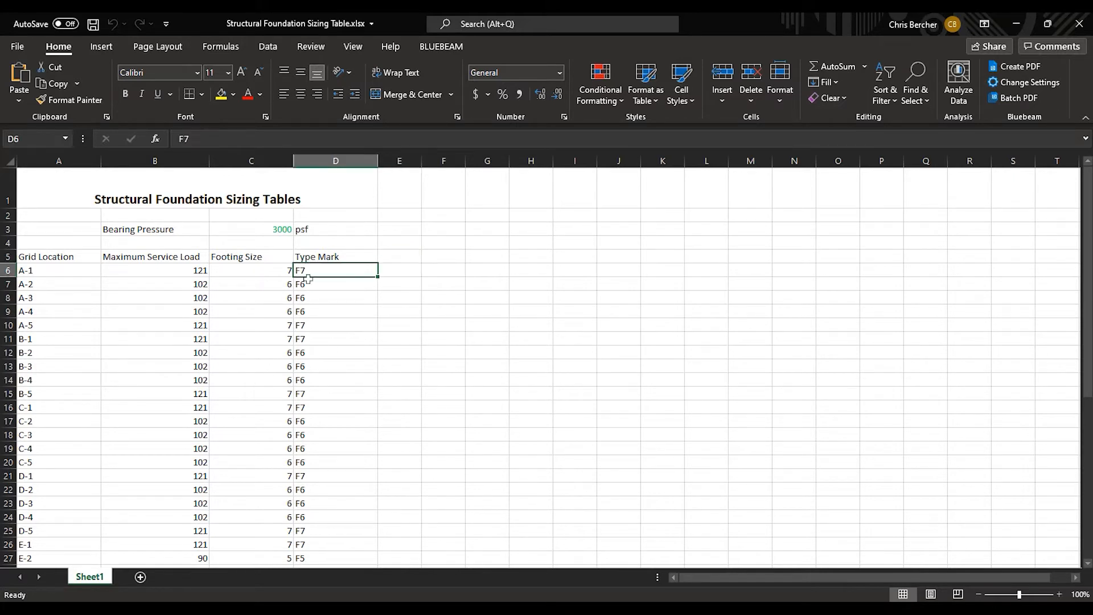
drag(308, 280, 345, 531)
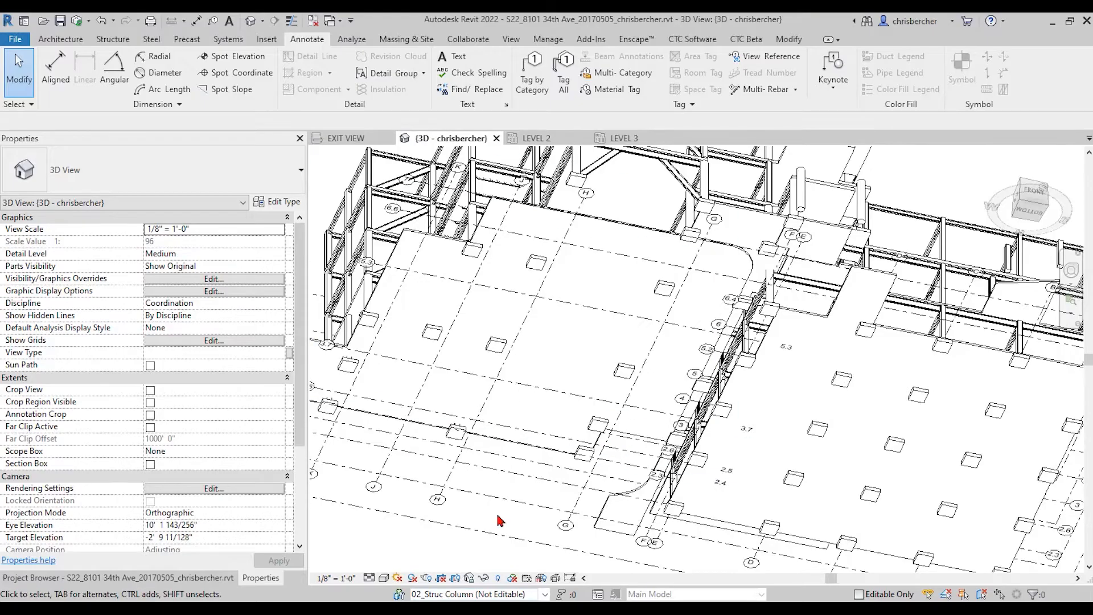
Step: Return to Revit and check which Footing-Rectangular types are available for the footing near grid H, leaving its type as is
click(495, 345)
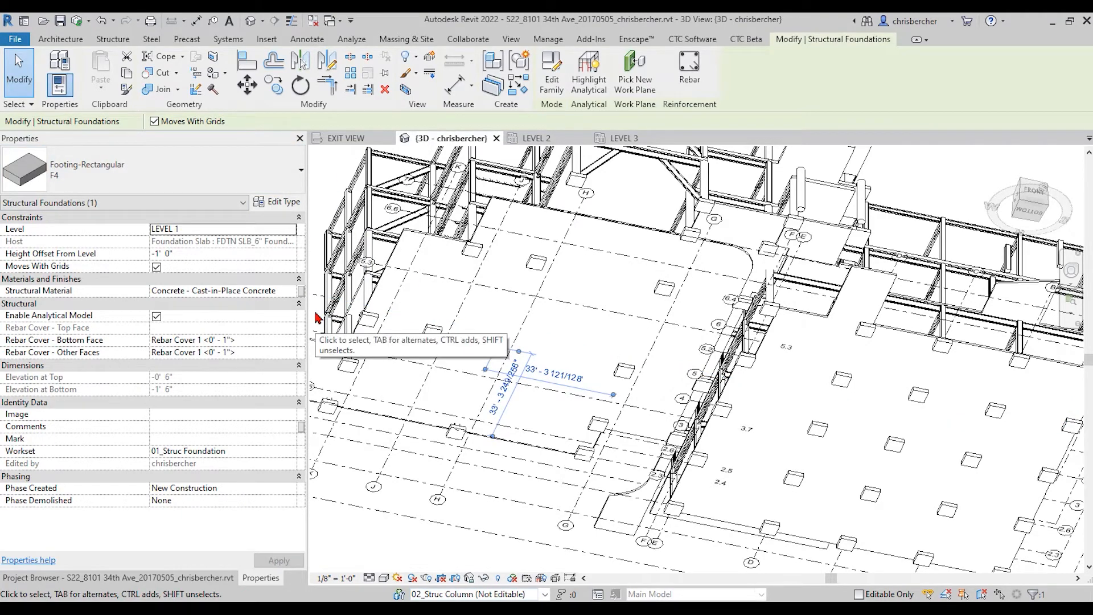
click(171, 171)
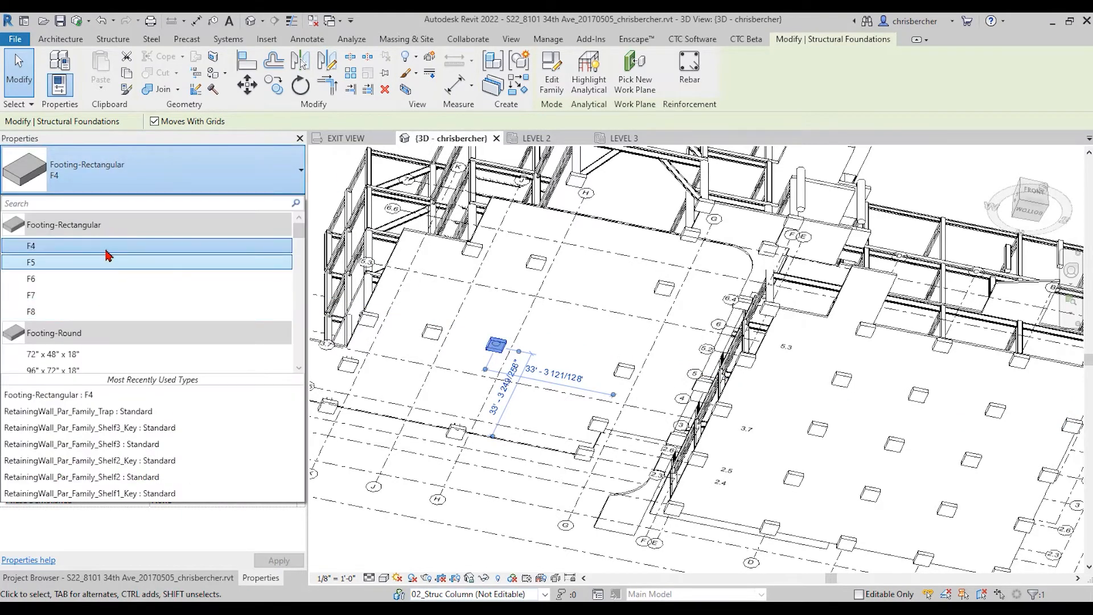
click(583, 320)
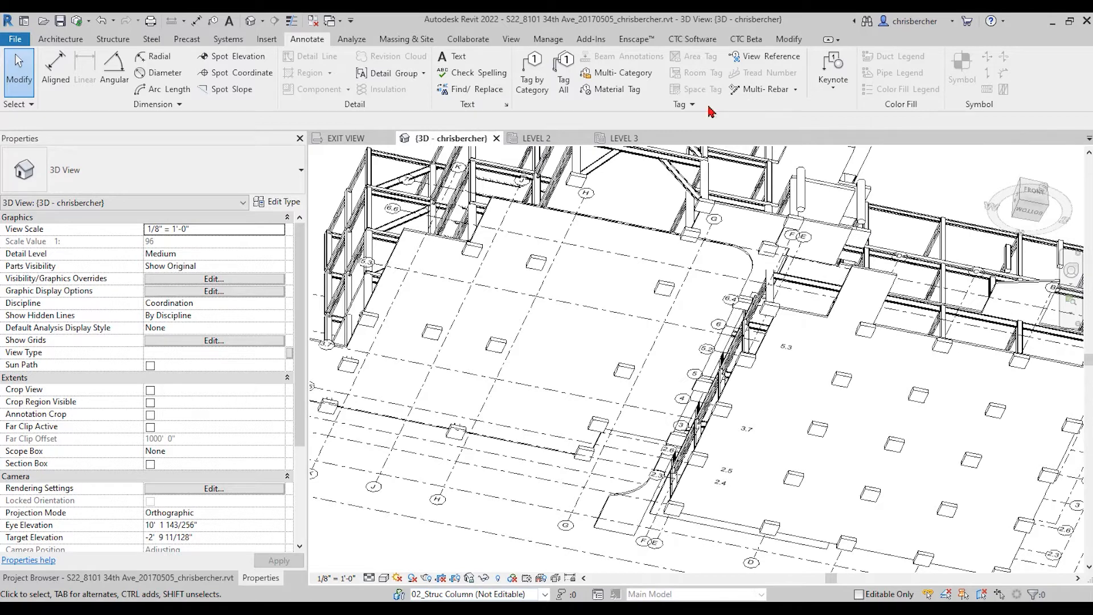
Step: Start Spreadsheet Link and add Structural Foundations to the selected categories
click(692, 38)
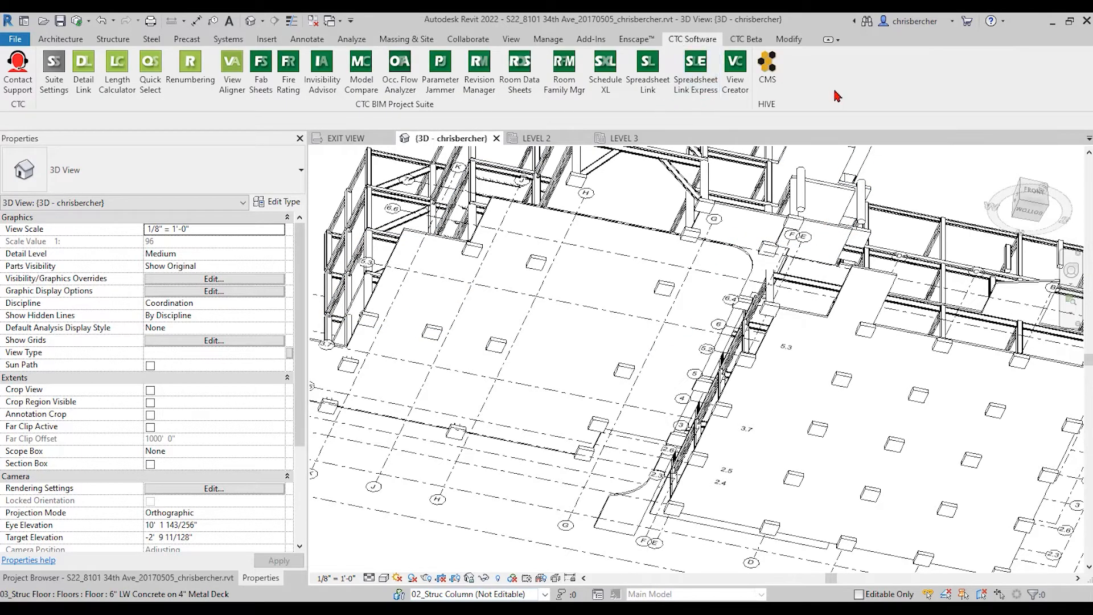
click(650, 91)
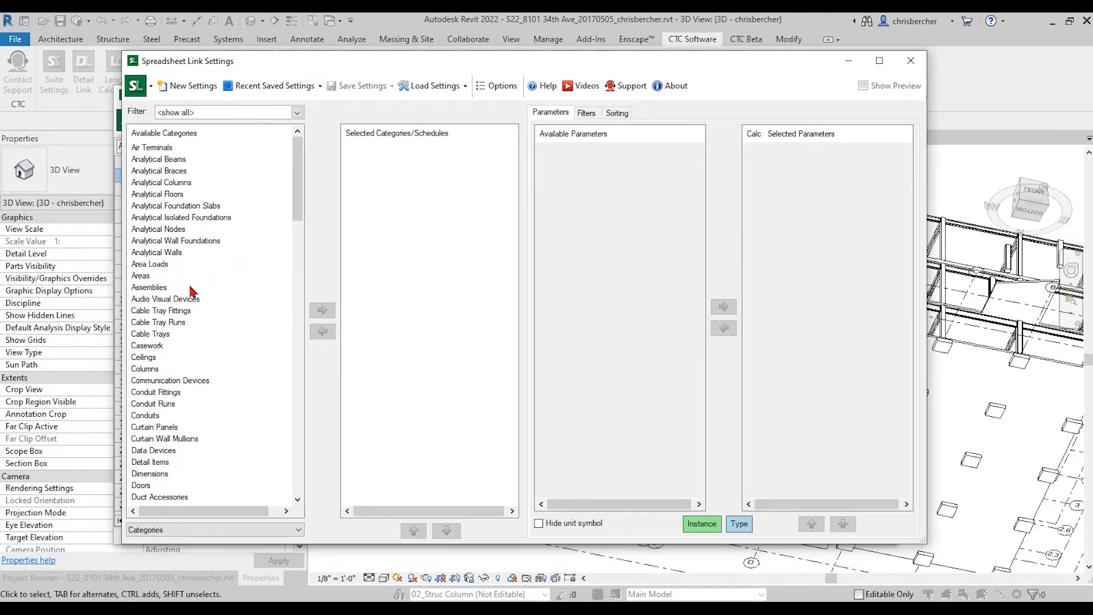
click(165, 322)
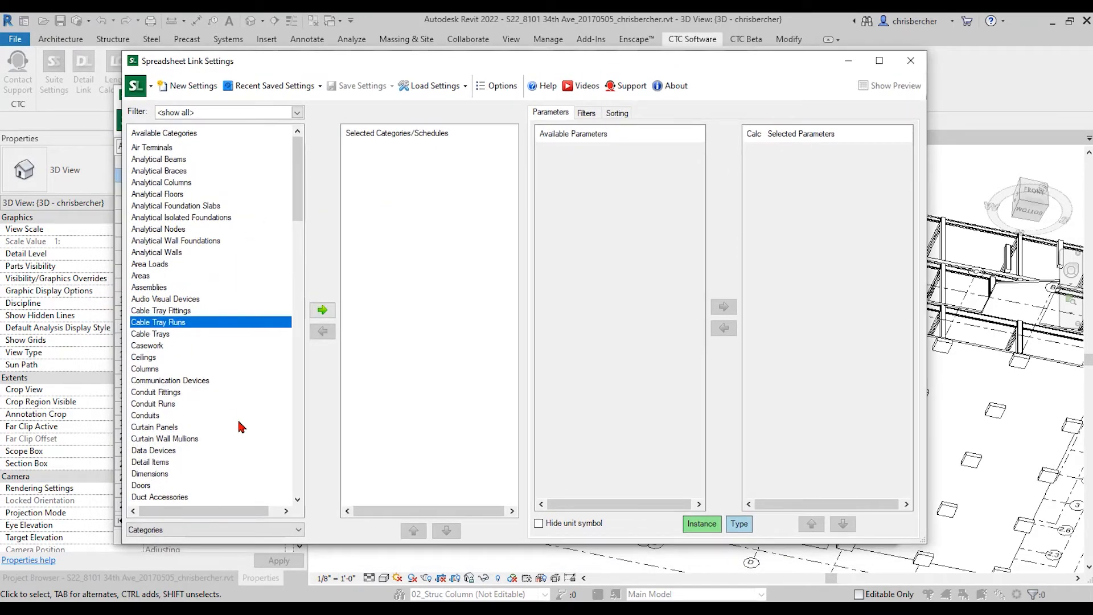
text(str)
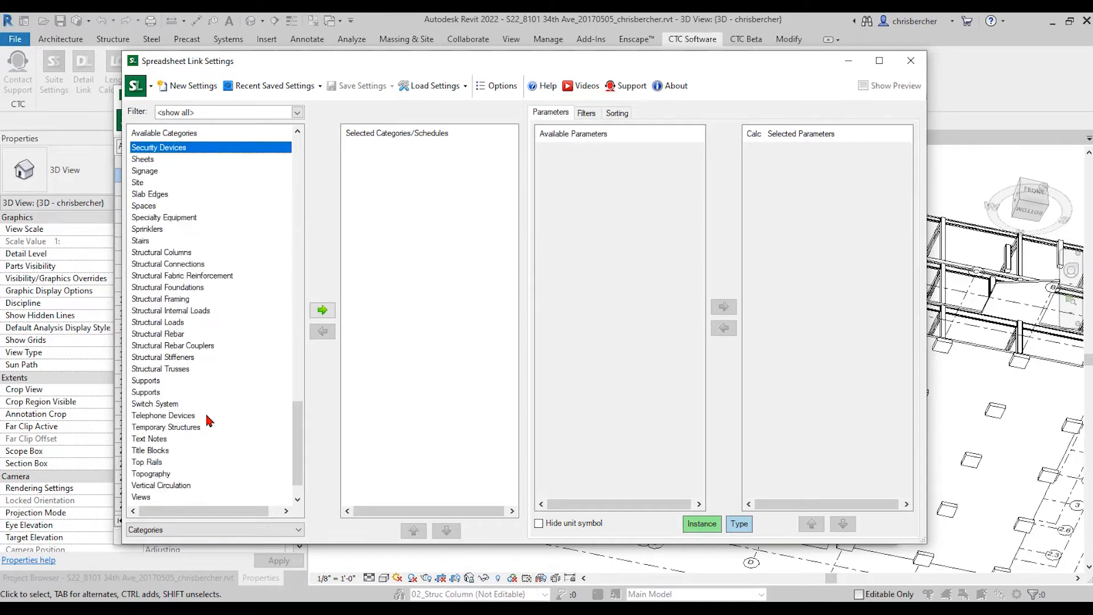
click(174, 289)
double_click(174, 291)
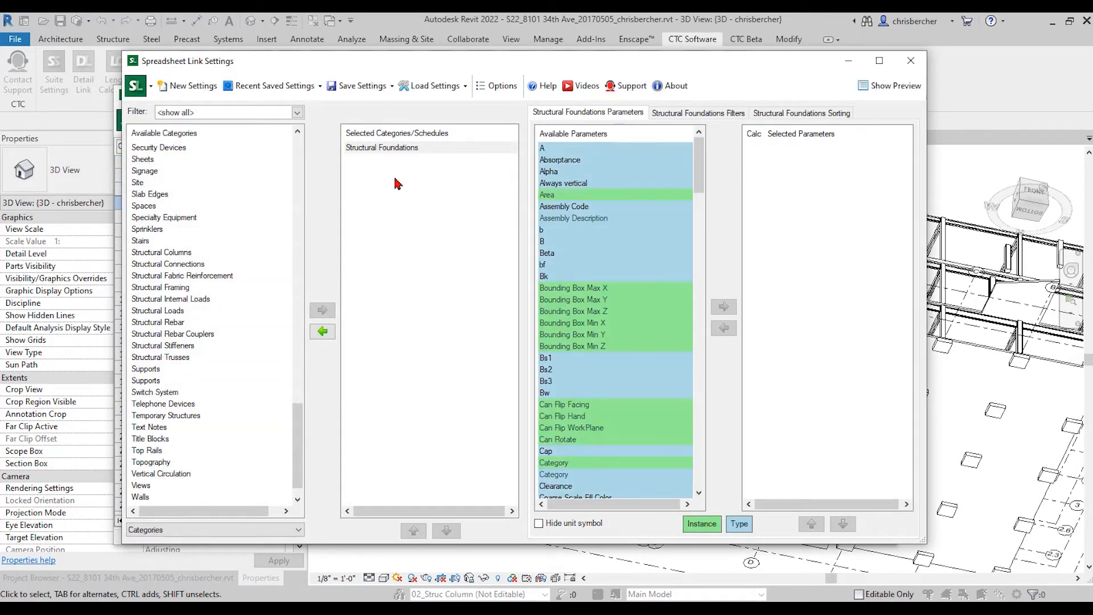
click(405, 148)
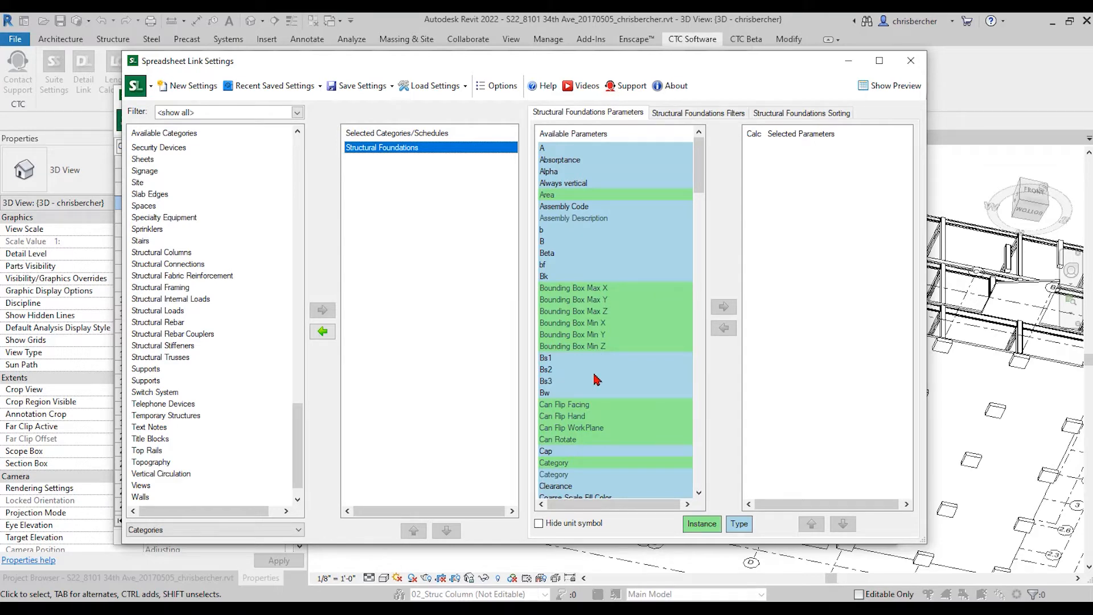
Step: Include the Family and Family and Type parameters for Structural Foundations and check the resulting columns in the spreadsheet
scroll(597, 380, down, 14)
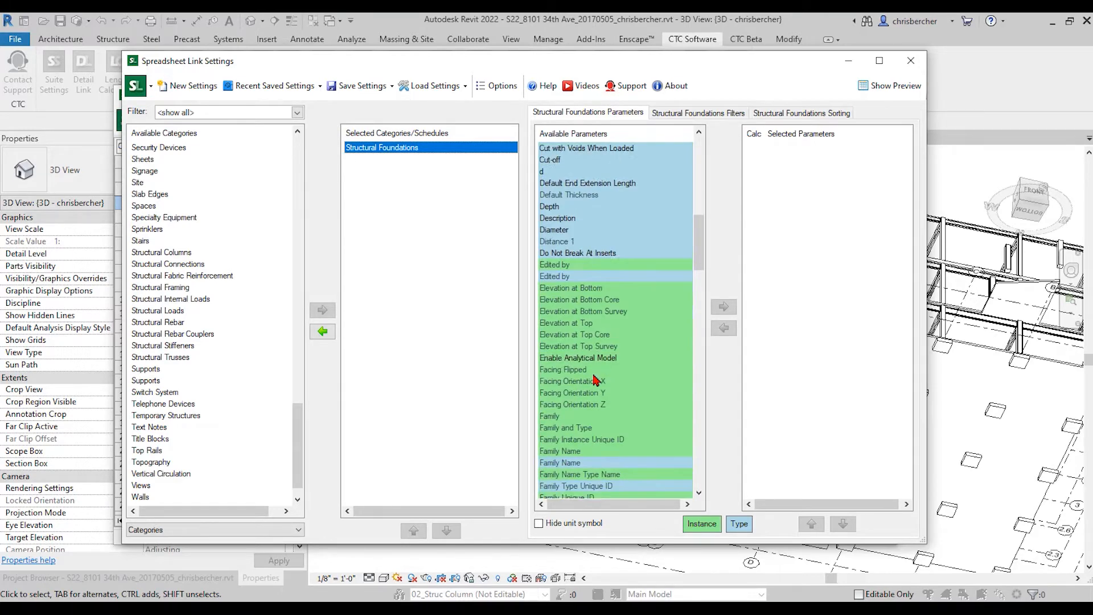
scroll(596, 379, down, 2)
double_click(597, 347)
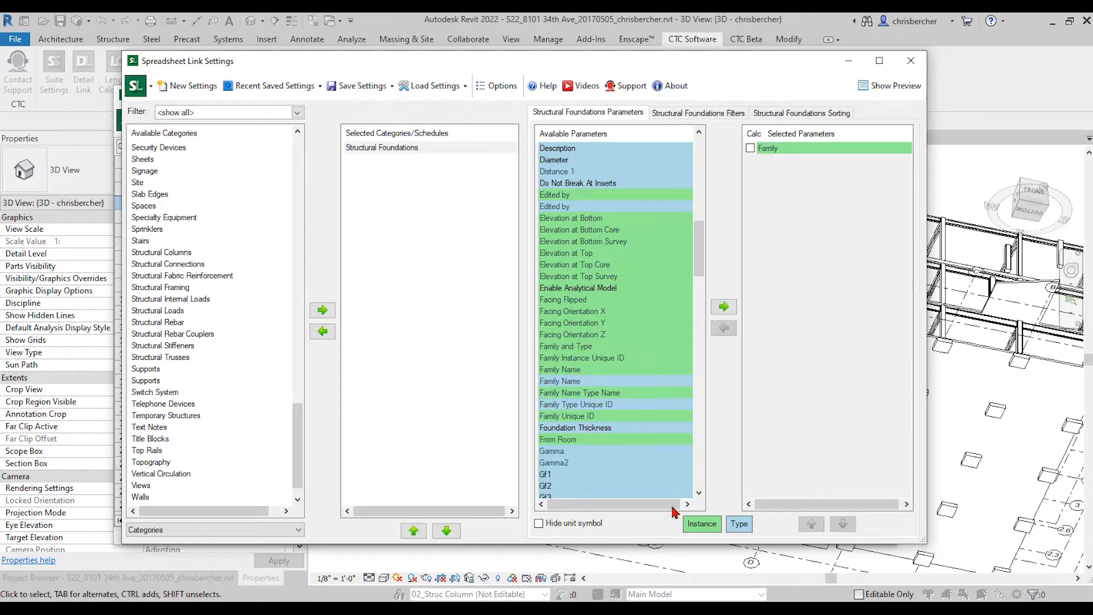
double_click(603, 346)
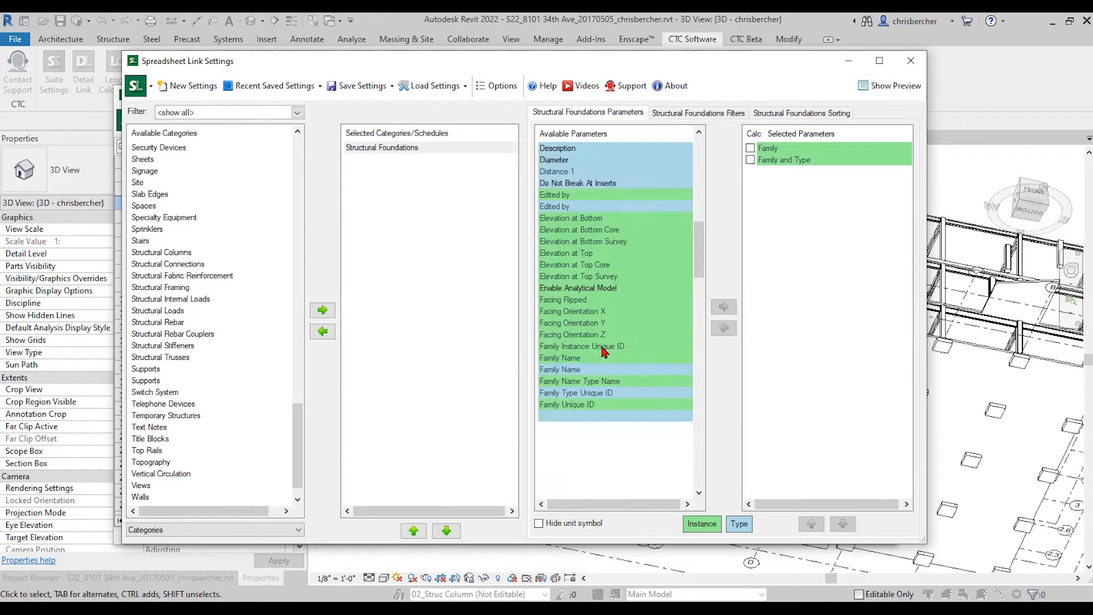
drag(749, 59, 1090, 284)
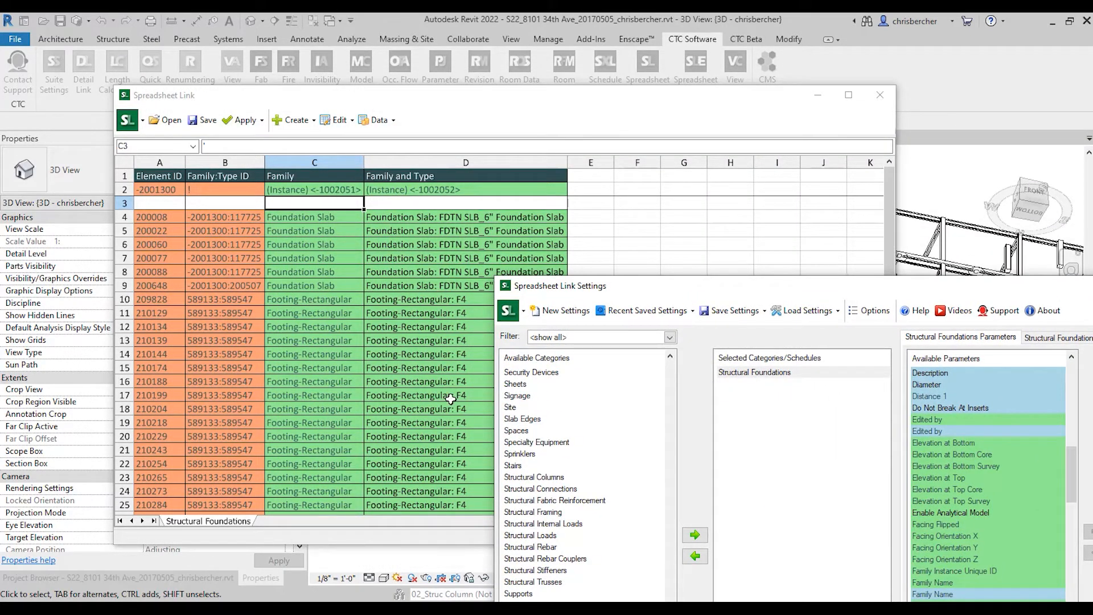
drag(873, 291, 515, 58)
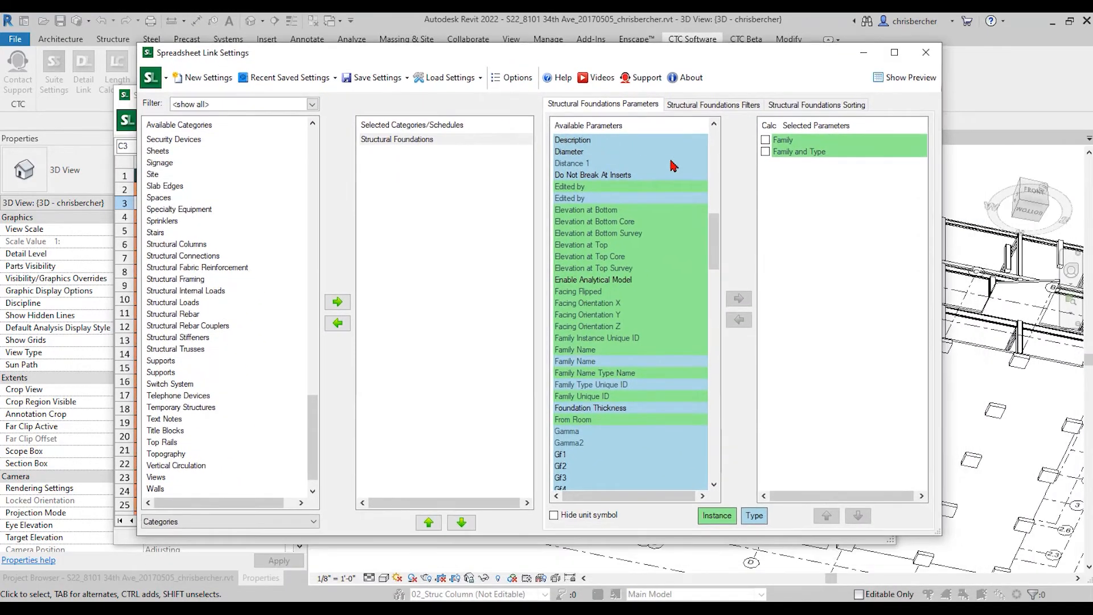
Step: Add the Position X and Position Y parameters to the Structural Foundations selection
scroll(611, 314, down, 6)
scroll(611, 314, down, 15)
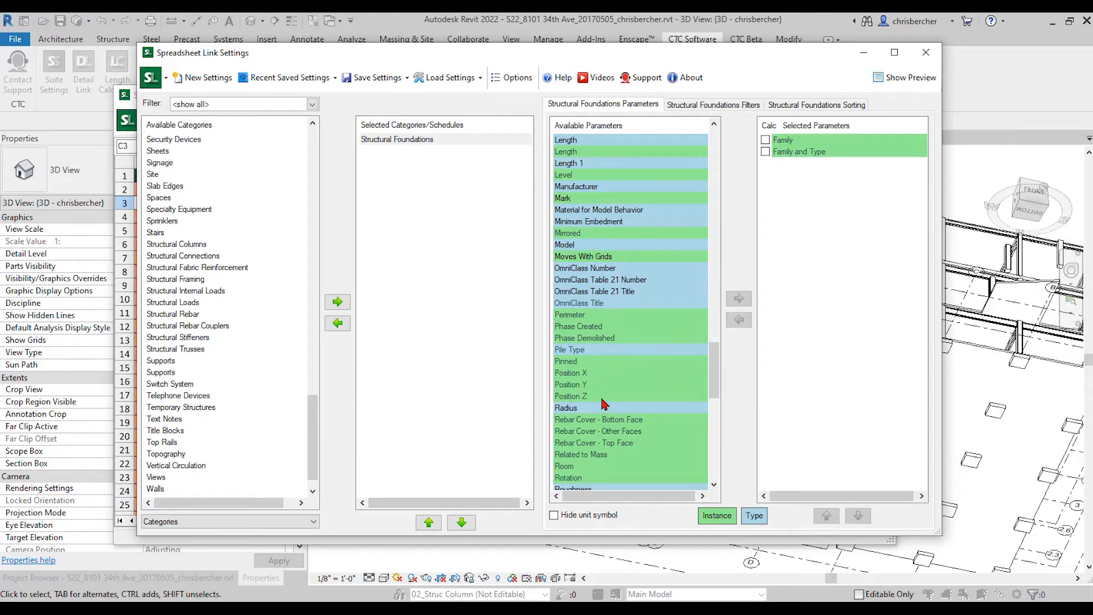
double_click(589, 374)
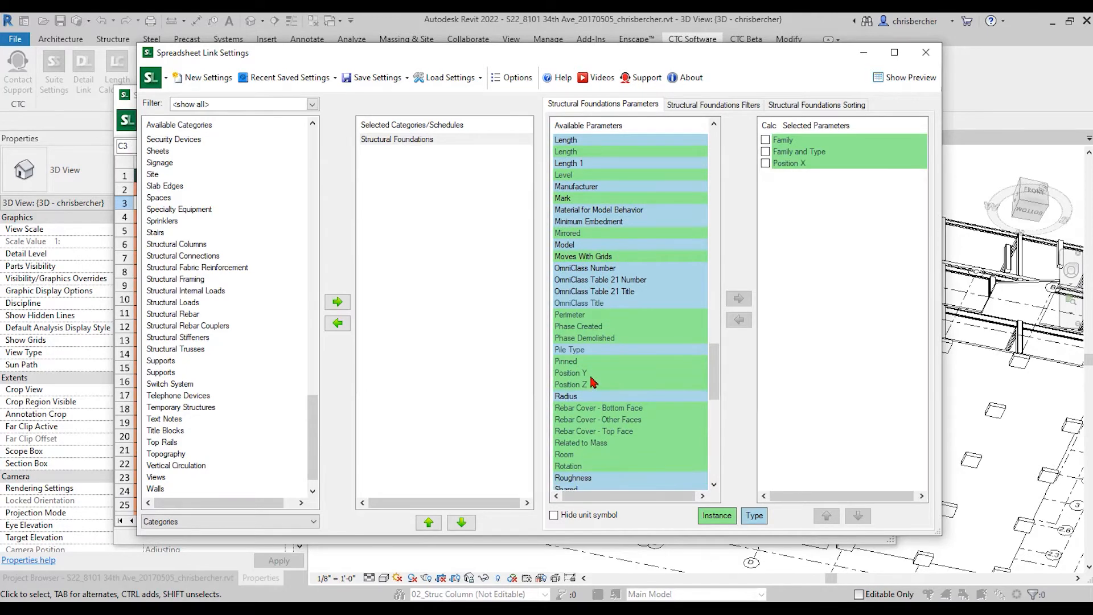
double_click(580, 373)
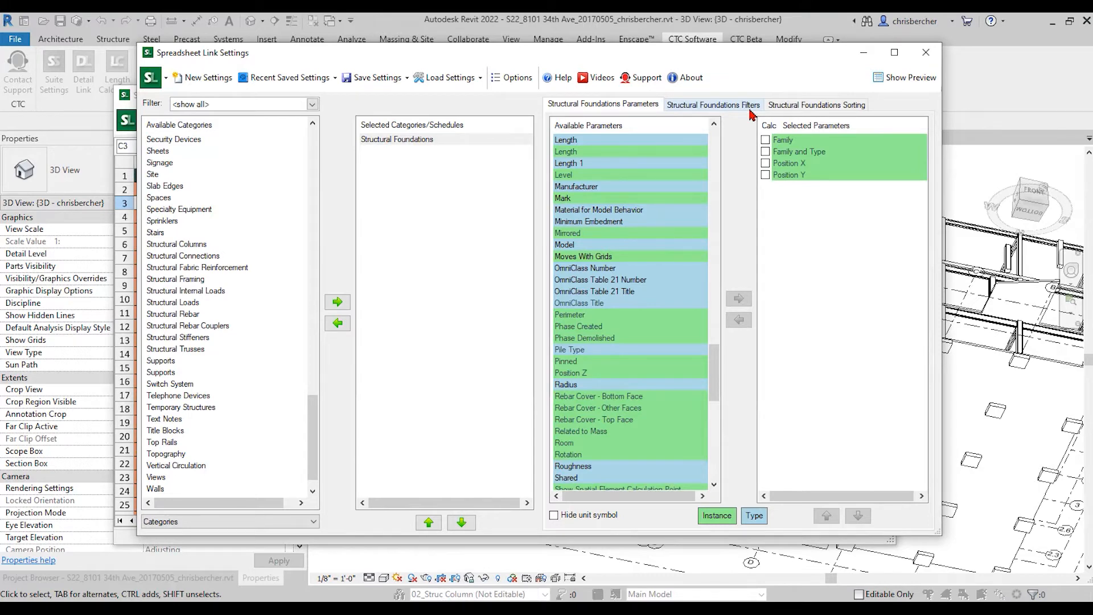
scroll(618, 322, up, 10)
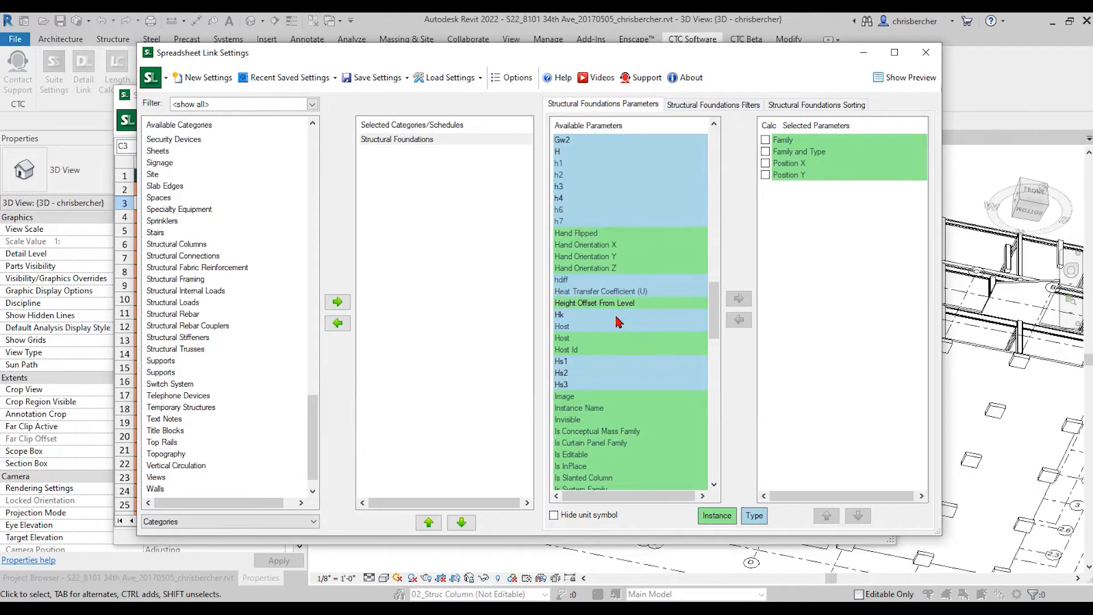
scroll(618, 322, up, 12)
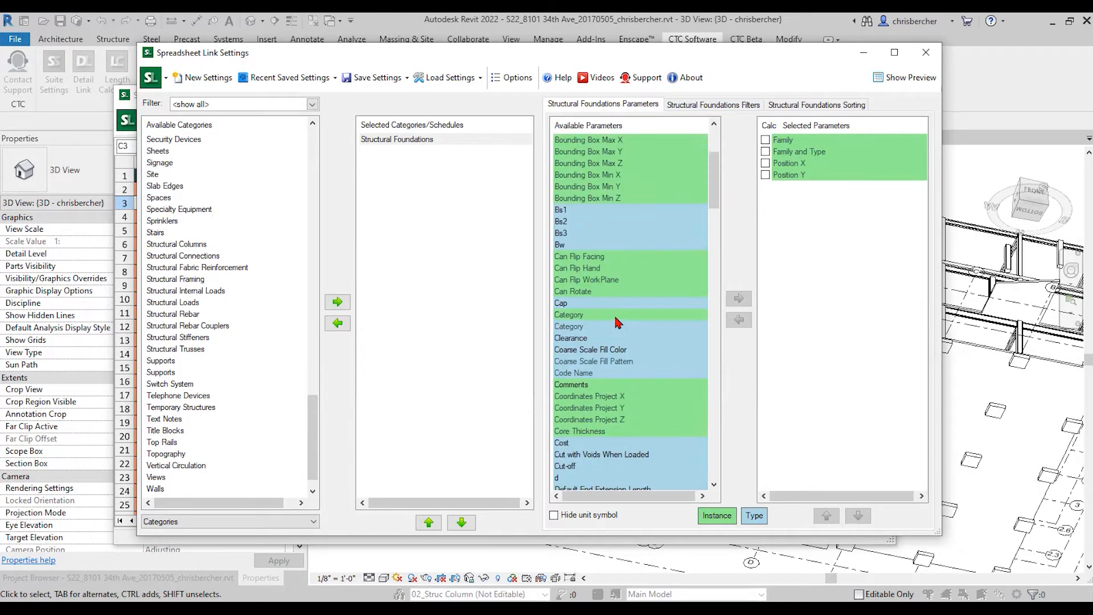
scroll(638, 375, down, 1)
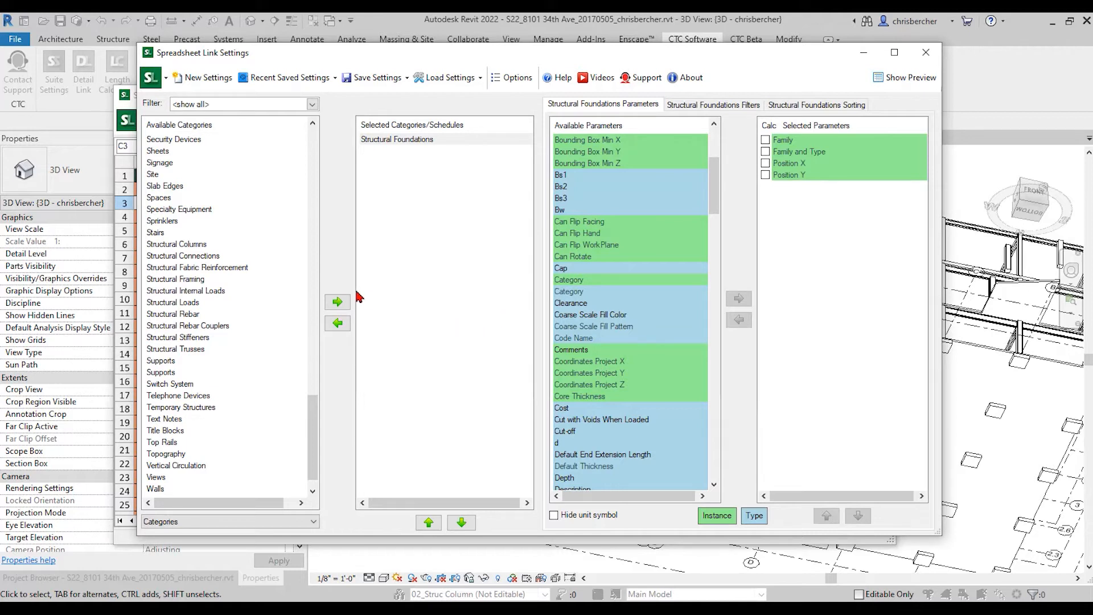
Step: Add the Structural Columns category and include its Column Location Mark parameter
click(188, 244)
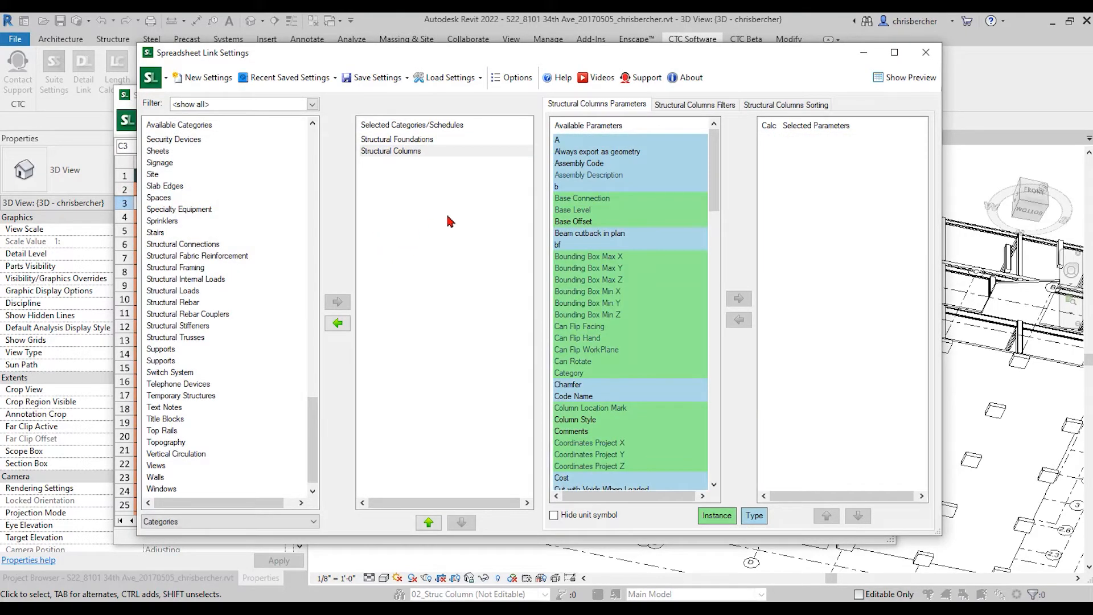
click(391, 151)
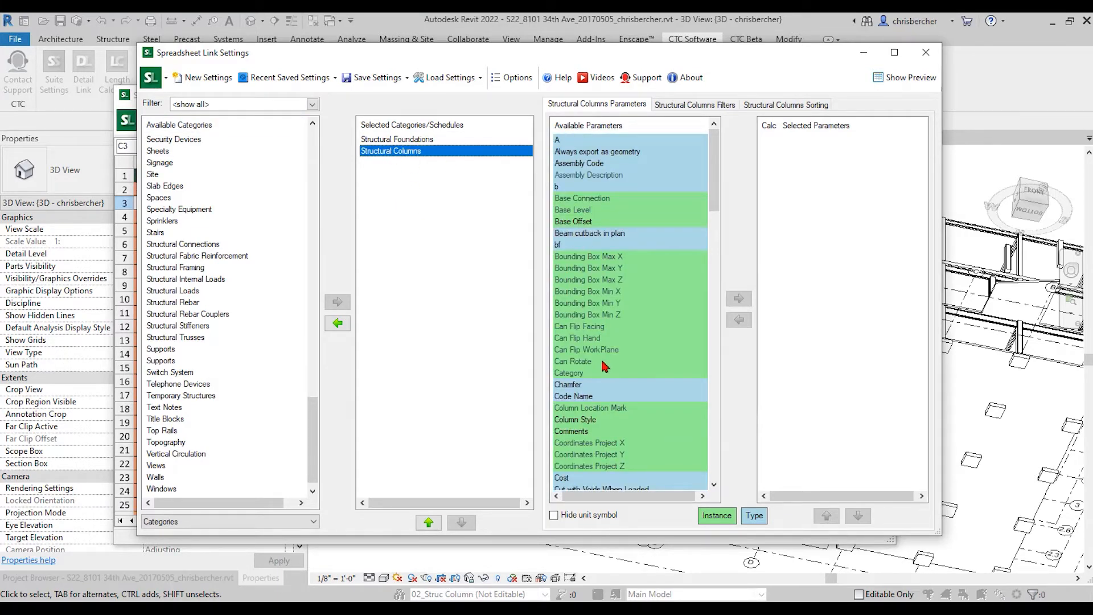
scroll(605, 368, down, 2)
double_click(606, 338)
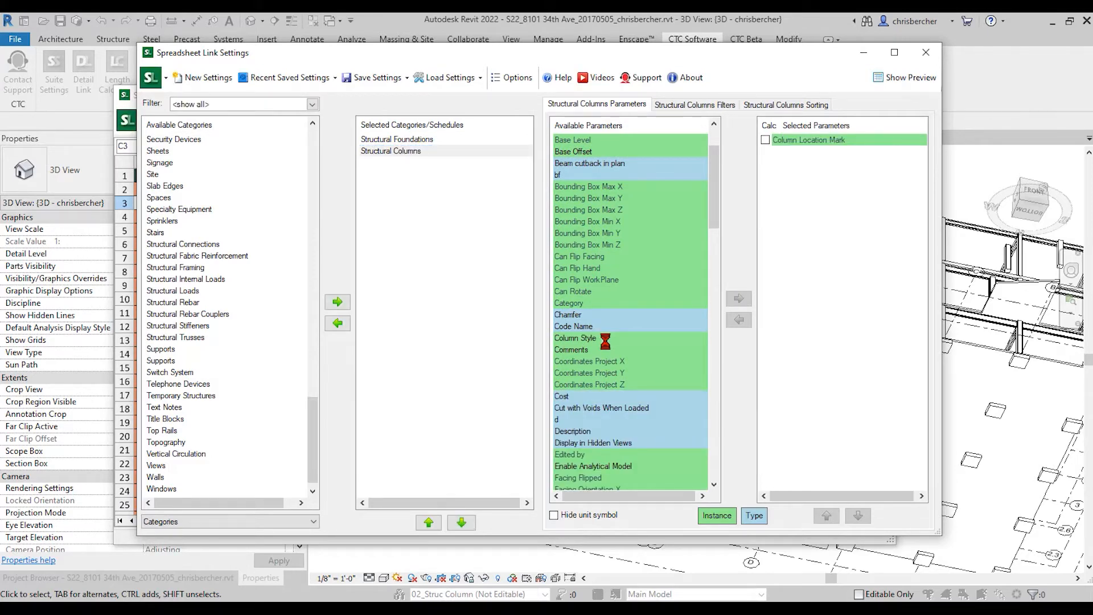
Step: Add the Position X and Position Y parameters to the Structural Columns selection
click(607, 339)
key(p)
key(p)
key(p)
key(p)
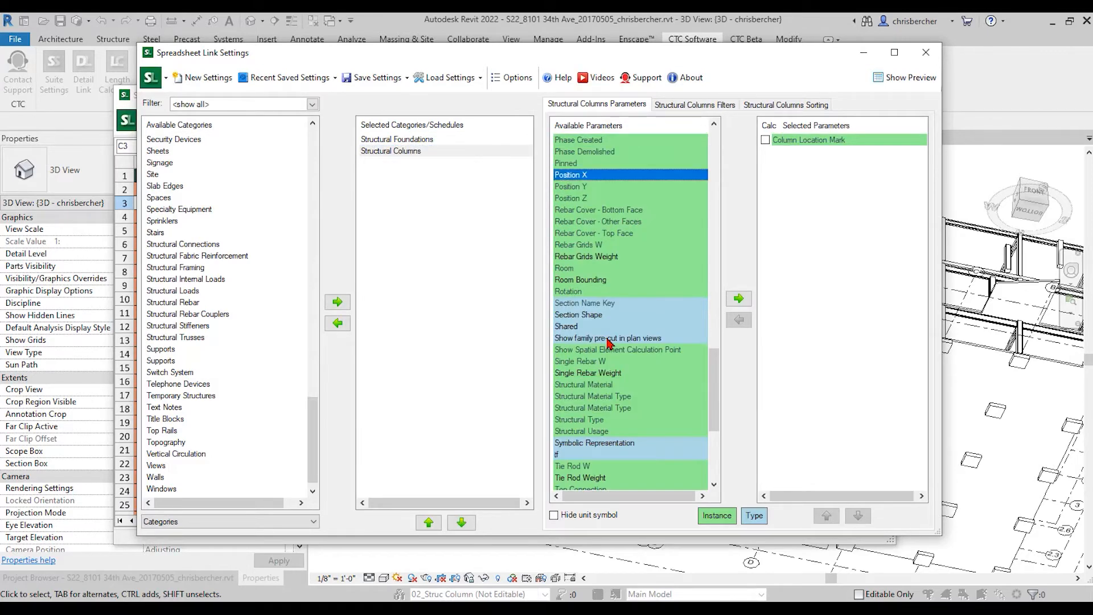
double_click(597, 178)
double_click(597, 176)
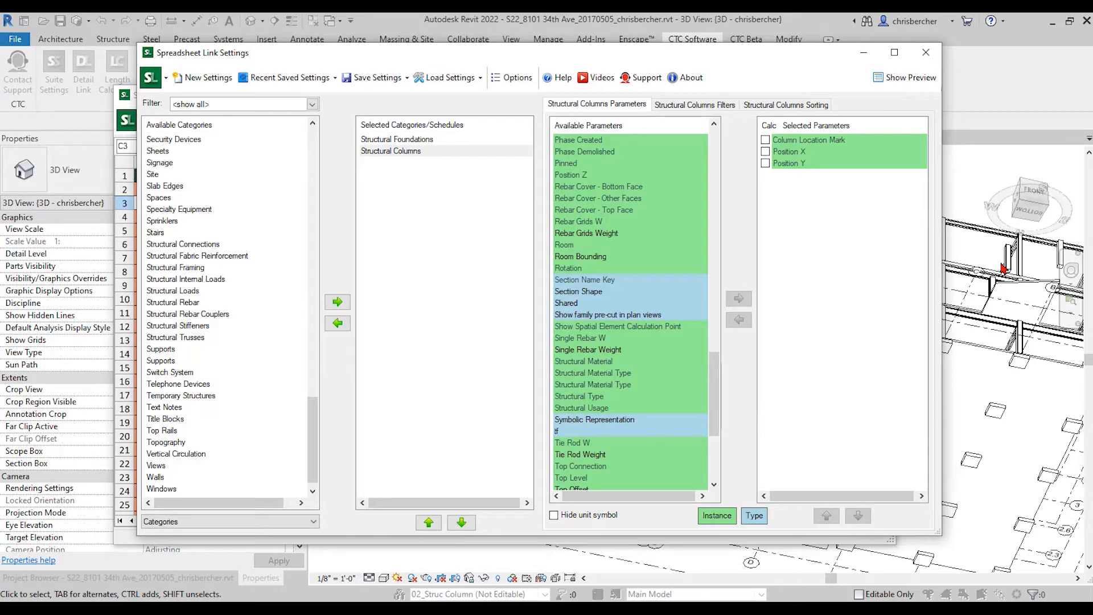
Step: Bring the spreadsheet forward and compare the position data on the Structural Foundations and Structural Columns sheets
drag(669, 58, 775, 139)
click(712, 95)
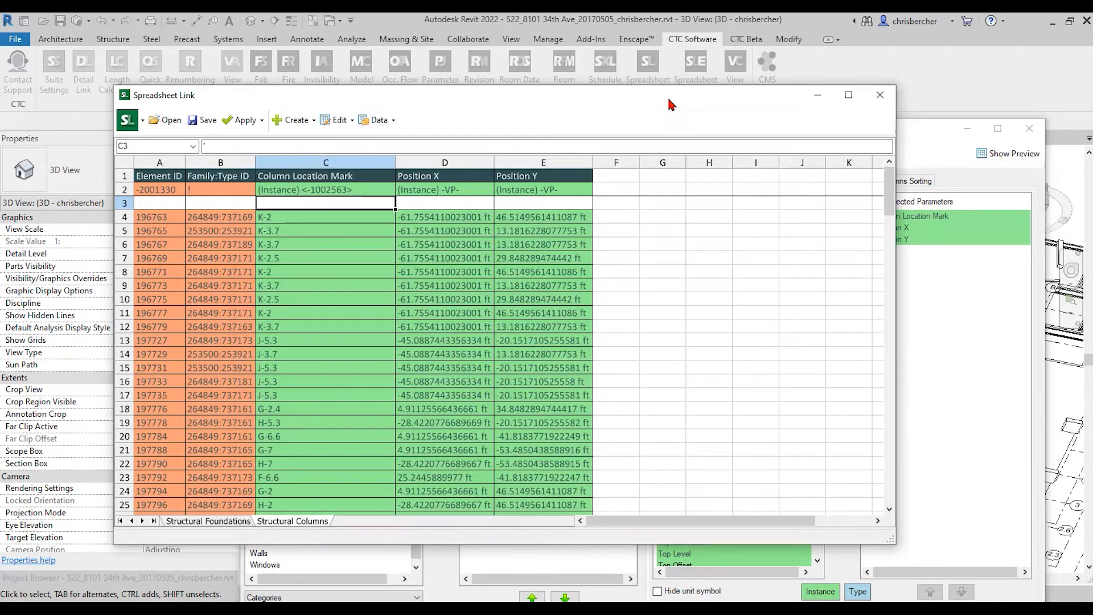
click(171, 522)
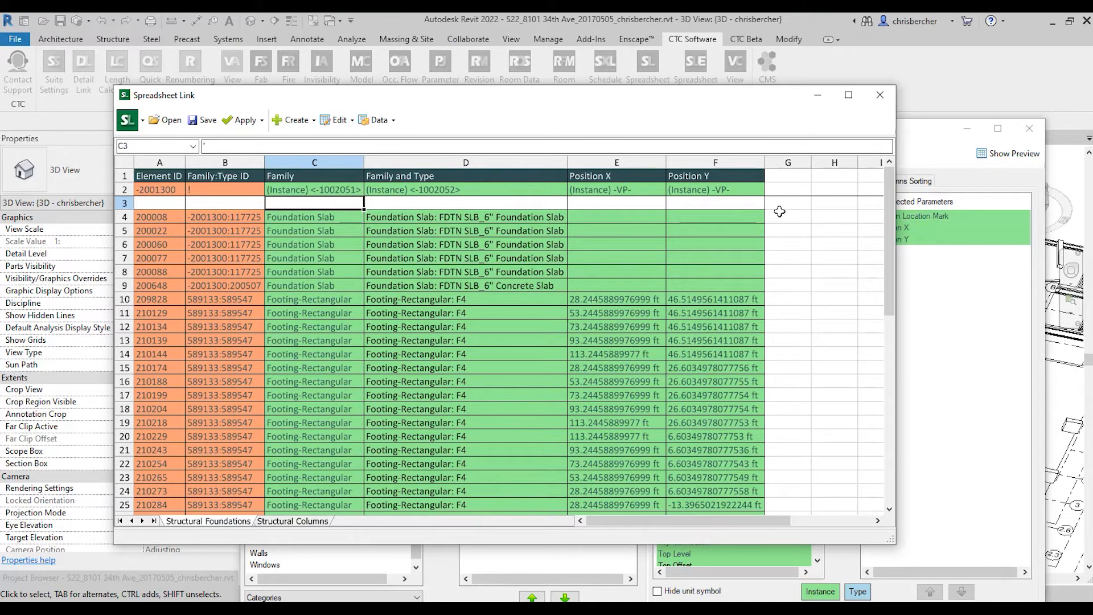
click(302, 523)
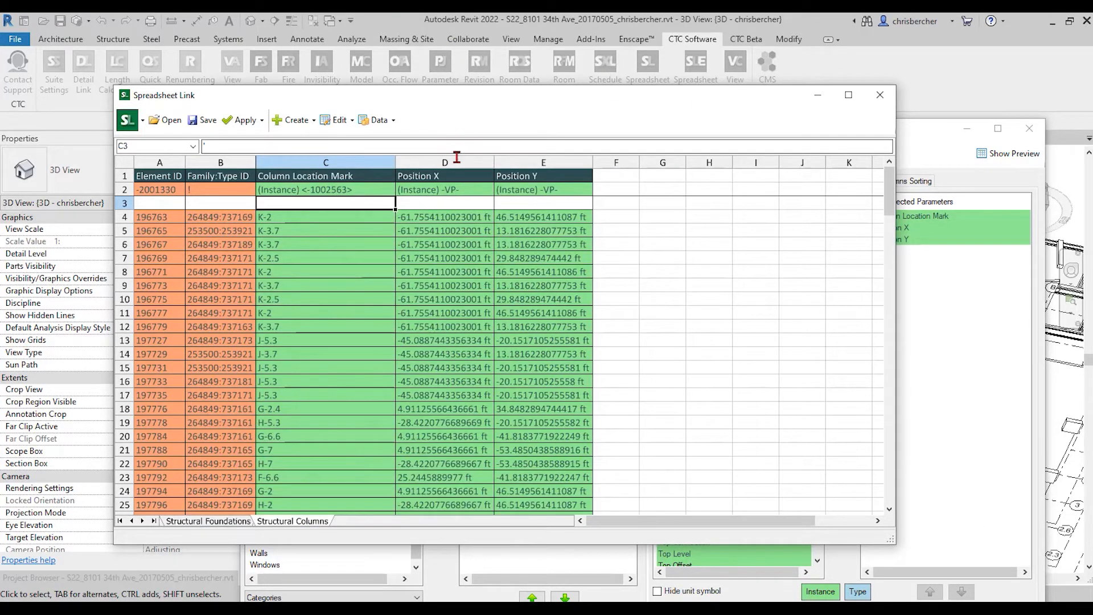
Step: Review the parameters selected for Structural Foundations in the settings, then return to the spreadsheet
click(943, 142)
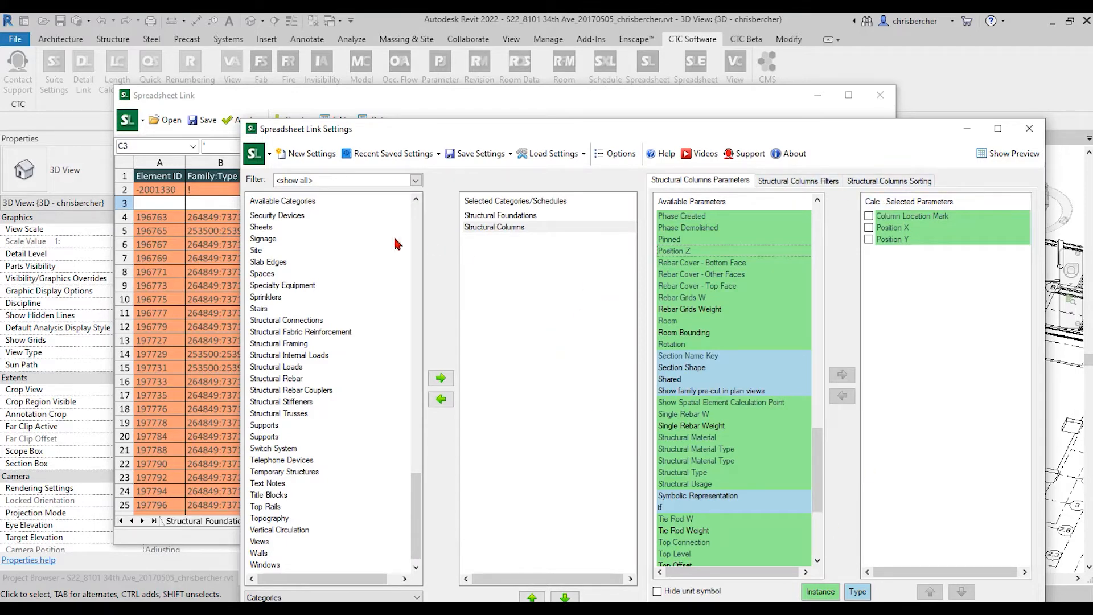
click(625, 217)
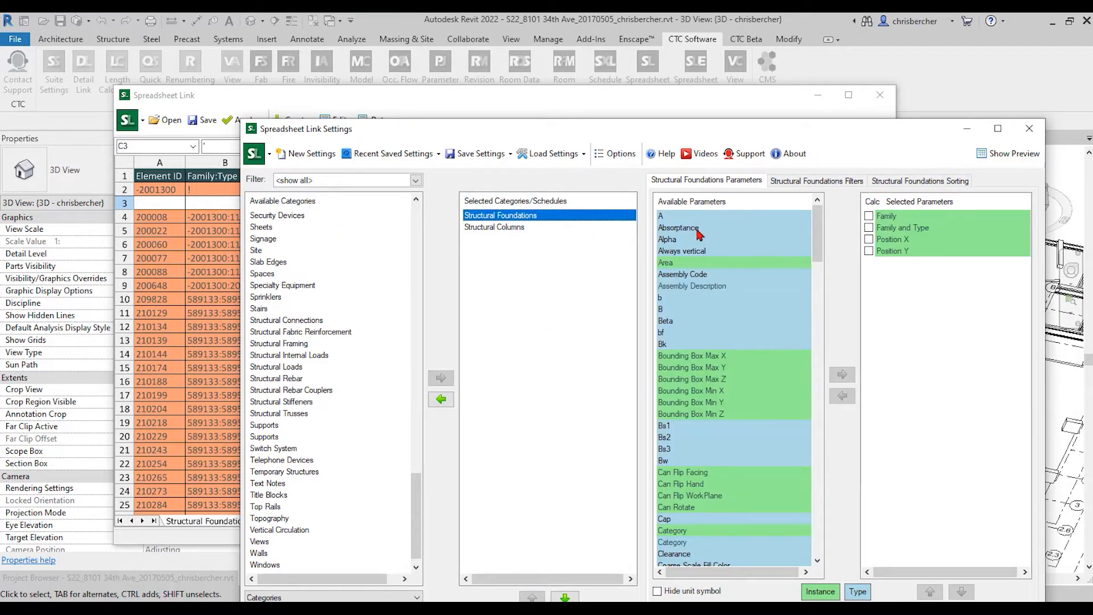
click(878, 220)
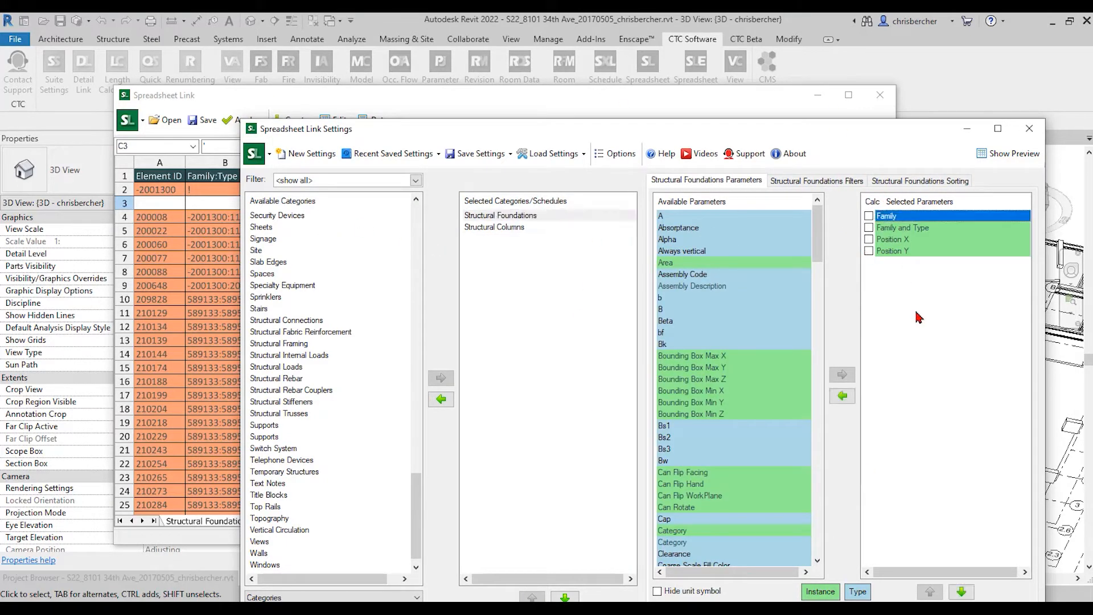
click(869, 228)
click(784, 114)
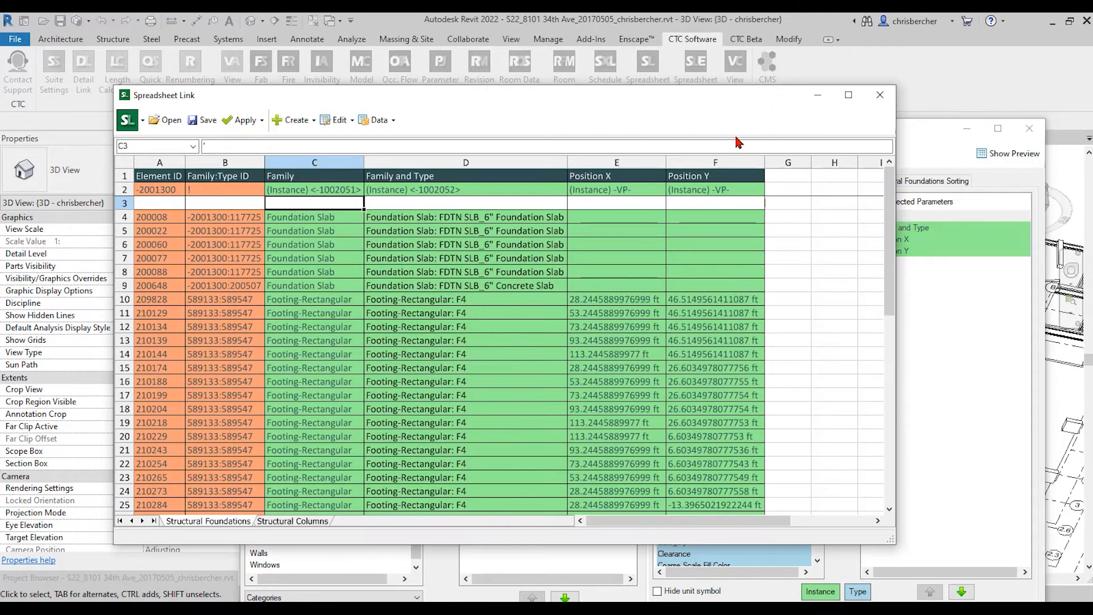
drag(714, 103, 755, 79)
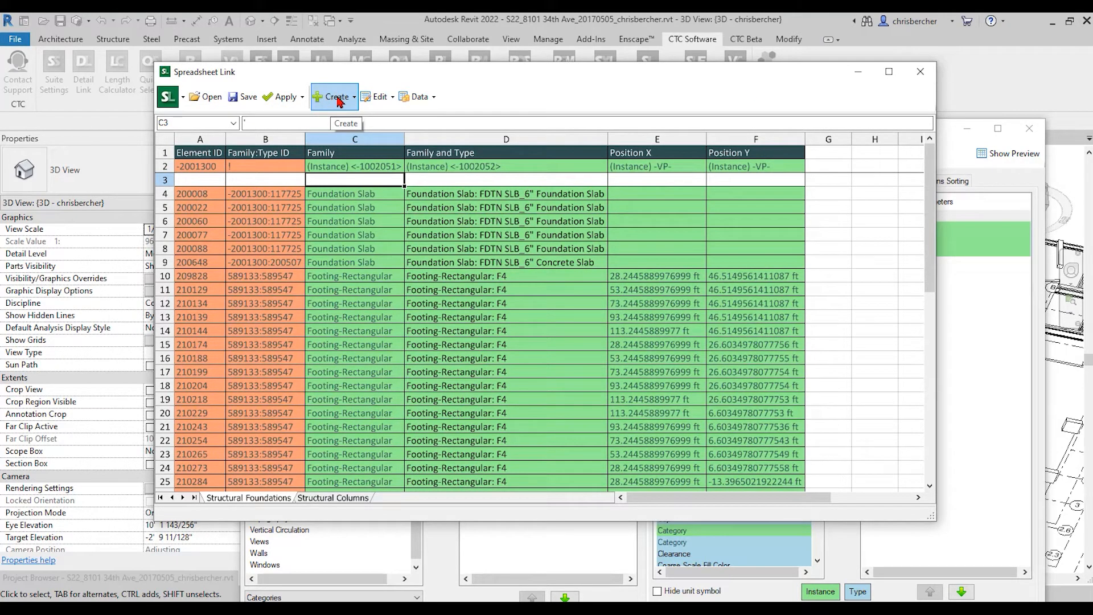
Step: Save the spreadsheet as Revit Footing Size Update in the Content folder and open the saved workbook in Excel
click(251, 97)
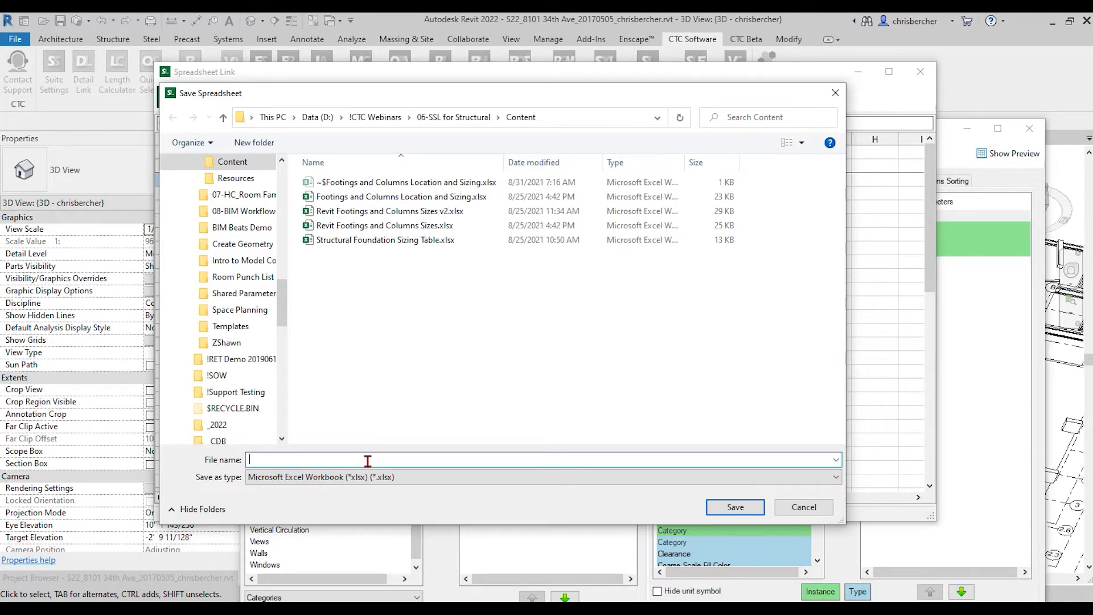
text(Revit F)
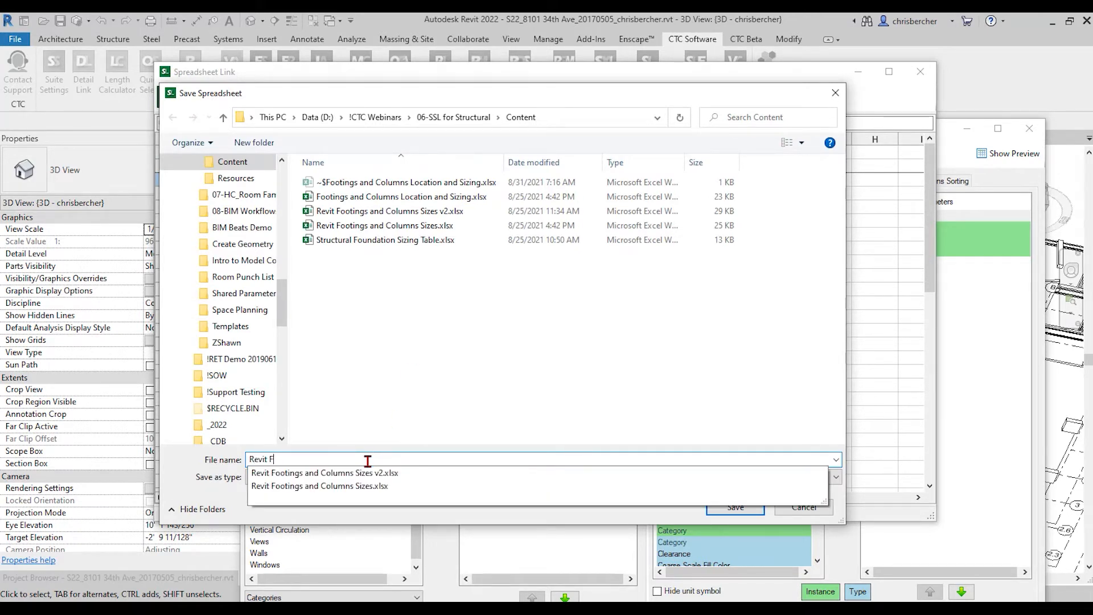
text(ooting S)
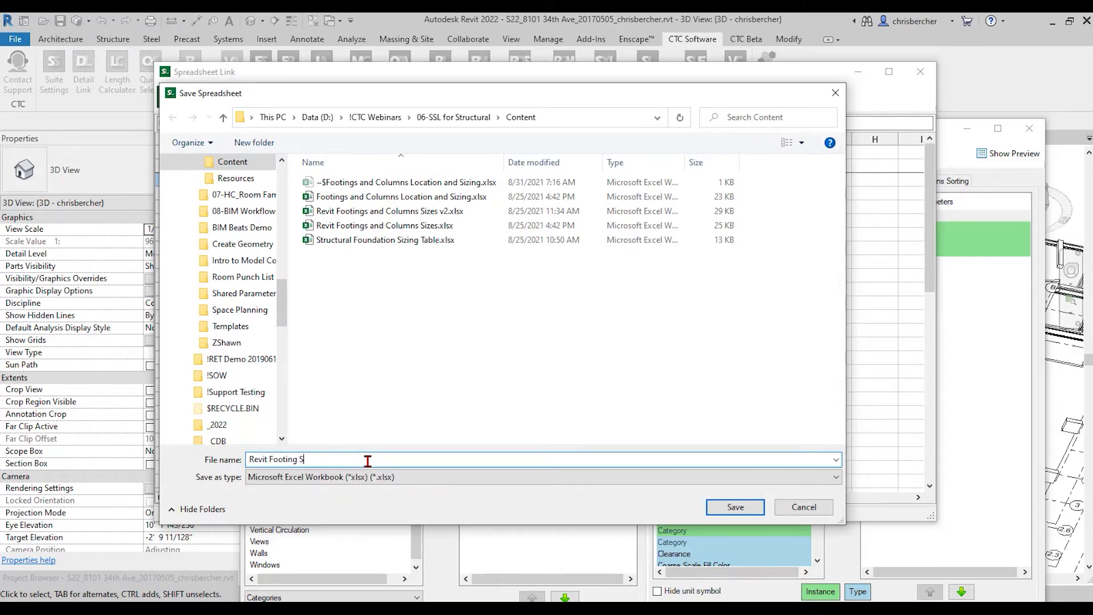
text(ize Update)
click(735, 506)
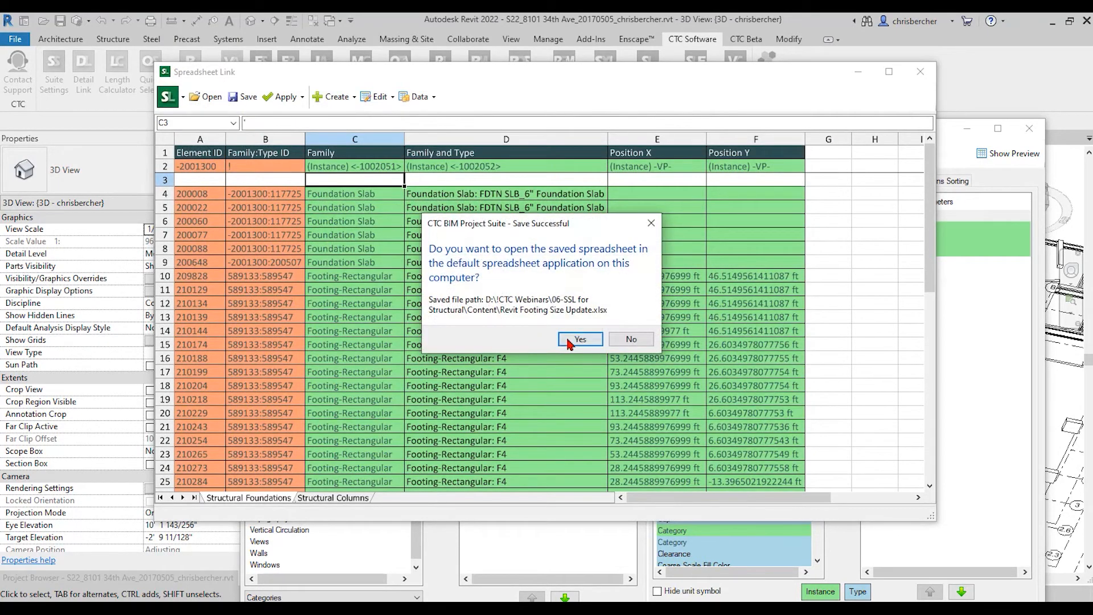
click(575, 338)
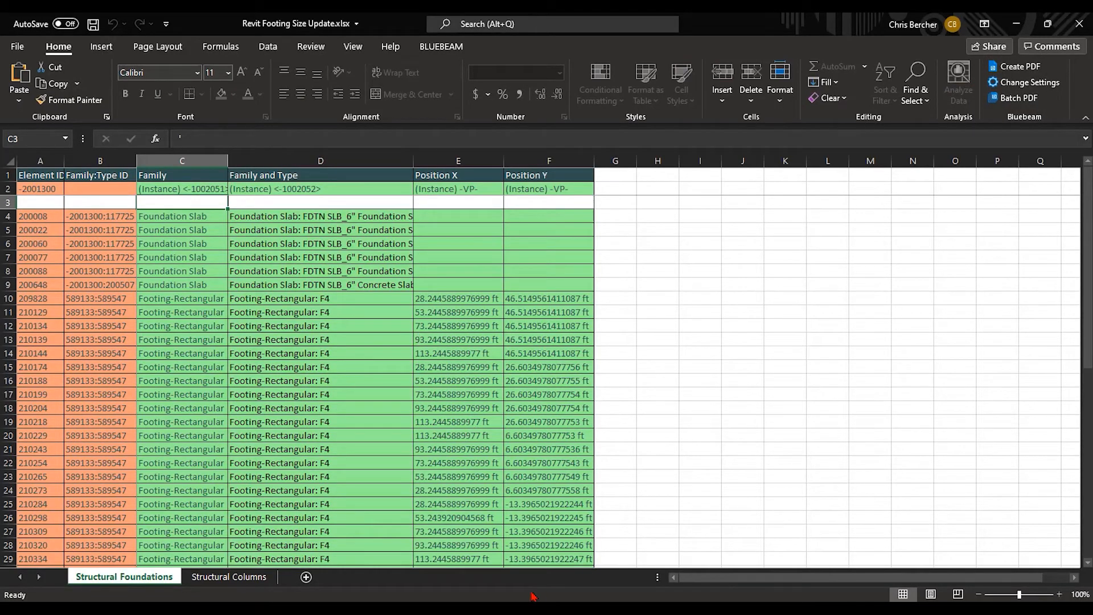
Step: Close the Footings and Columns Location and Sizing workbook without saving its changes
mouse_move(468, 608)
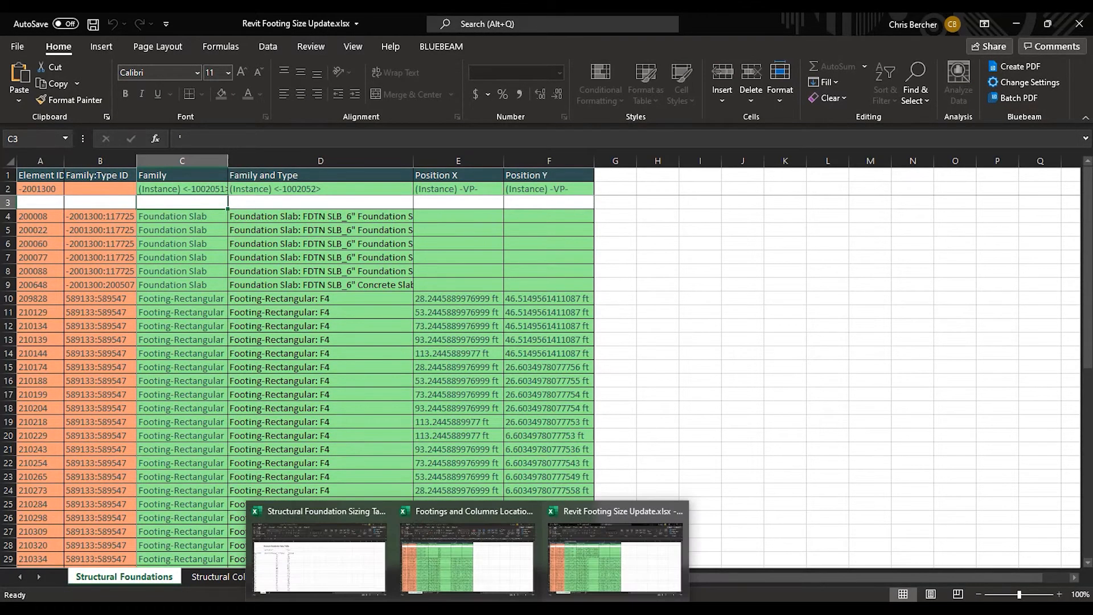
click(477, 586)
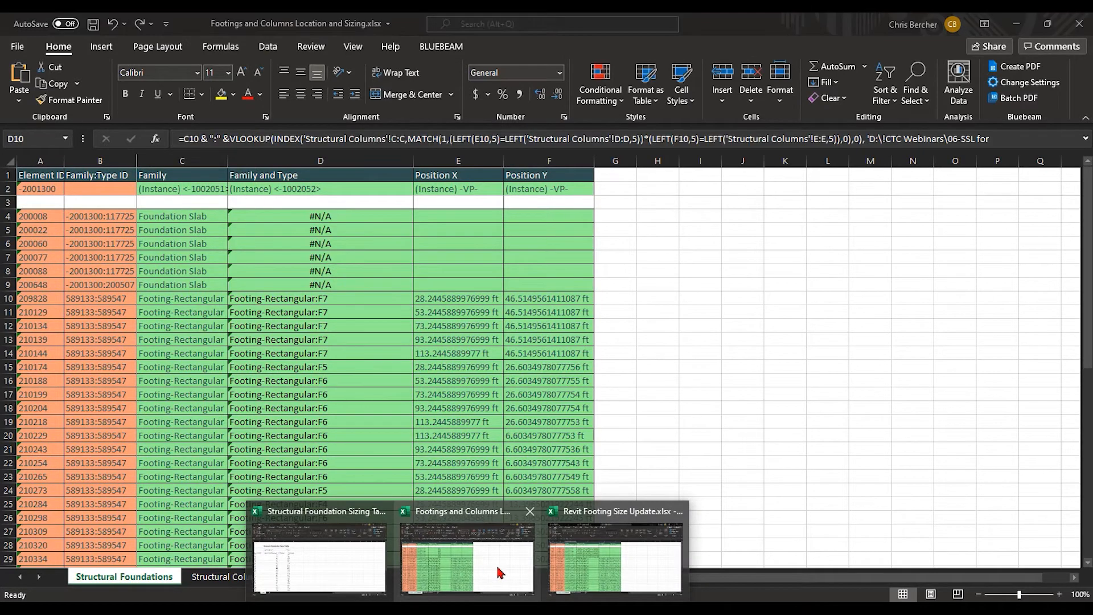
click(530, 513)
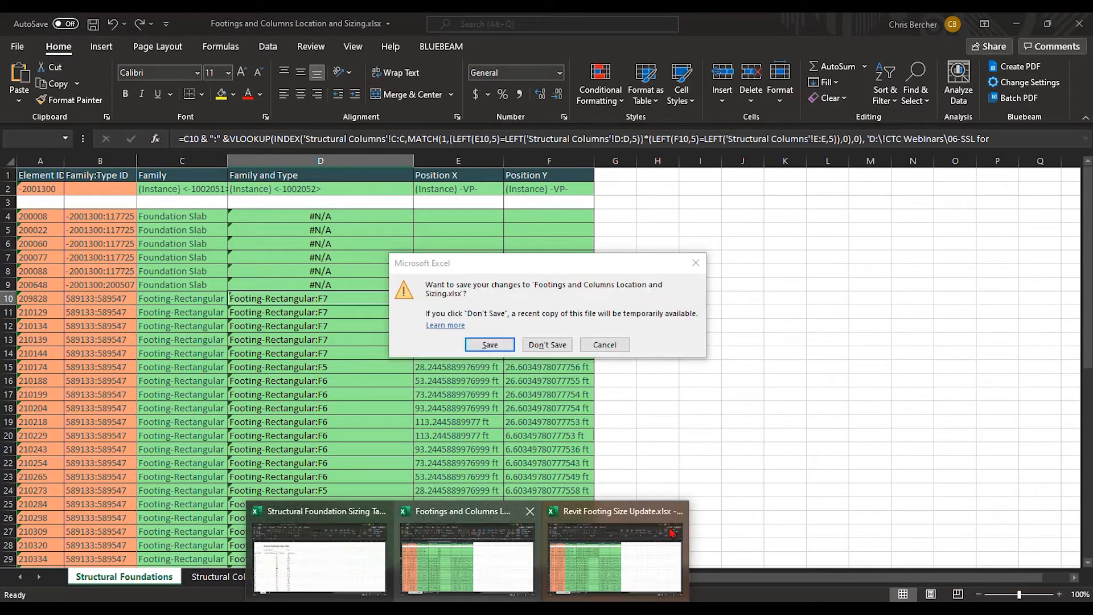
click(547, 344)
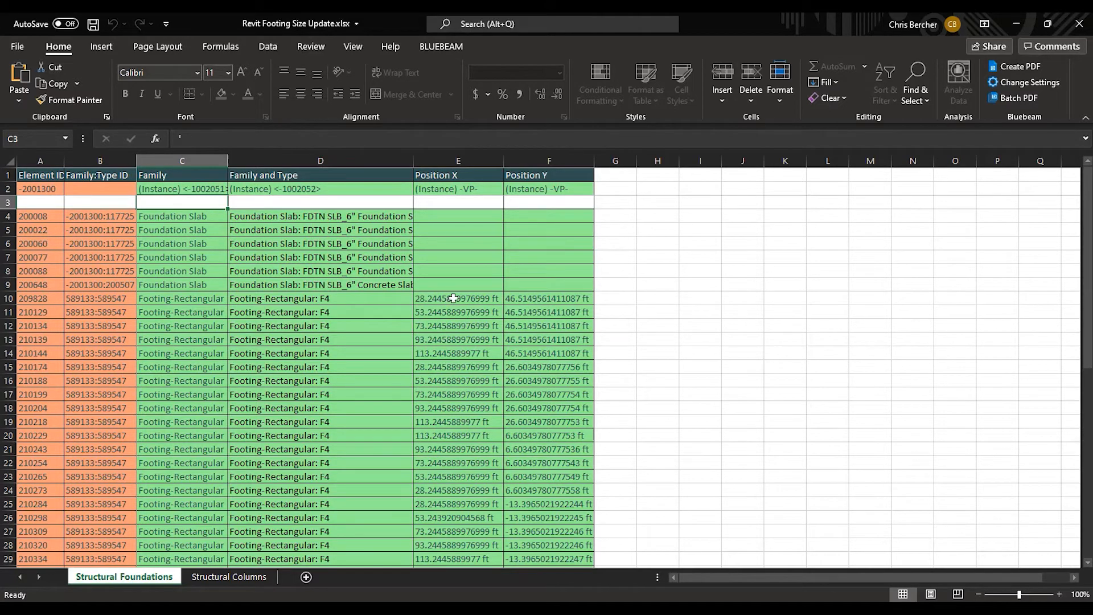
Step: Check the Position X values on the Structural Foundations and Structural Columns sheets, then return to Structural Foundations
click(421, 299)
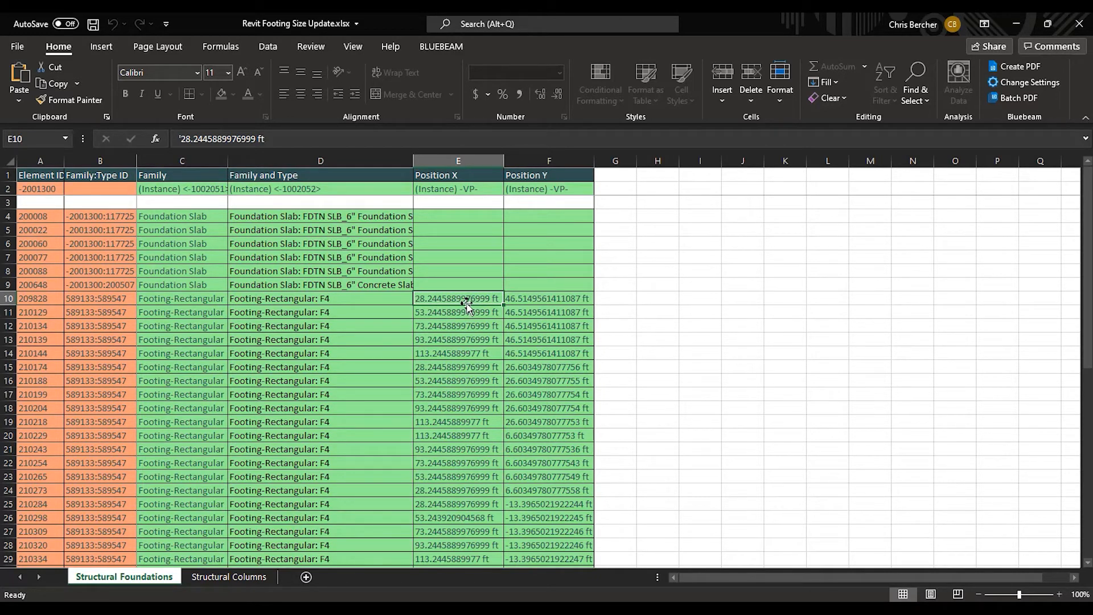
click(229, 577)
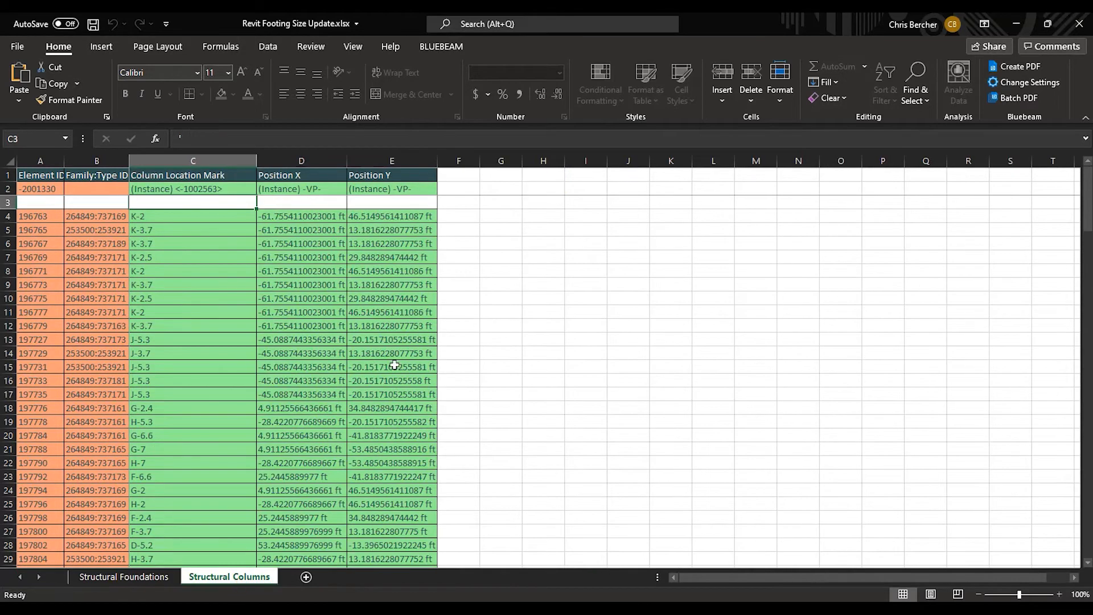
click(298, 241)
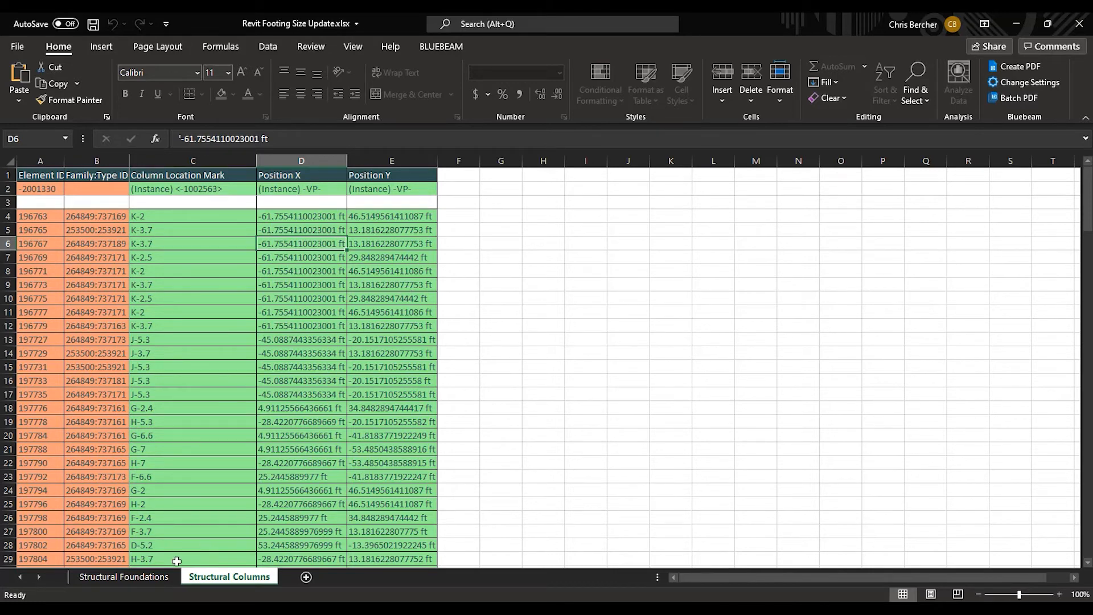
click(142, 577)
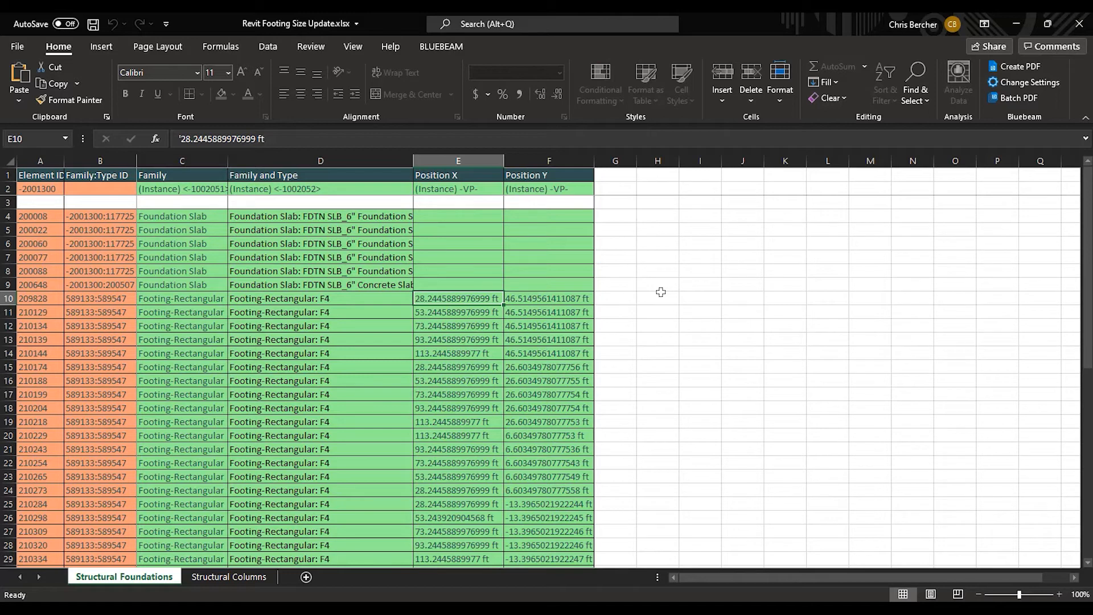
Step: In G10 of the Structural Foundations sheet, enter =LEFT(E10,5)&" "&LEFT(F10,5) to combine the shortened X and Y positions
click(624, 297)
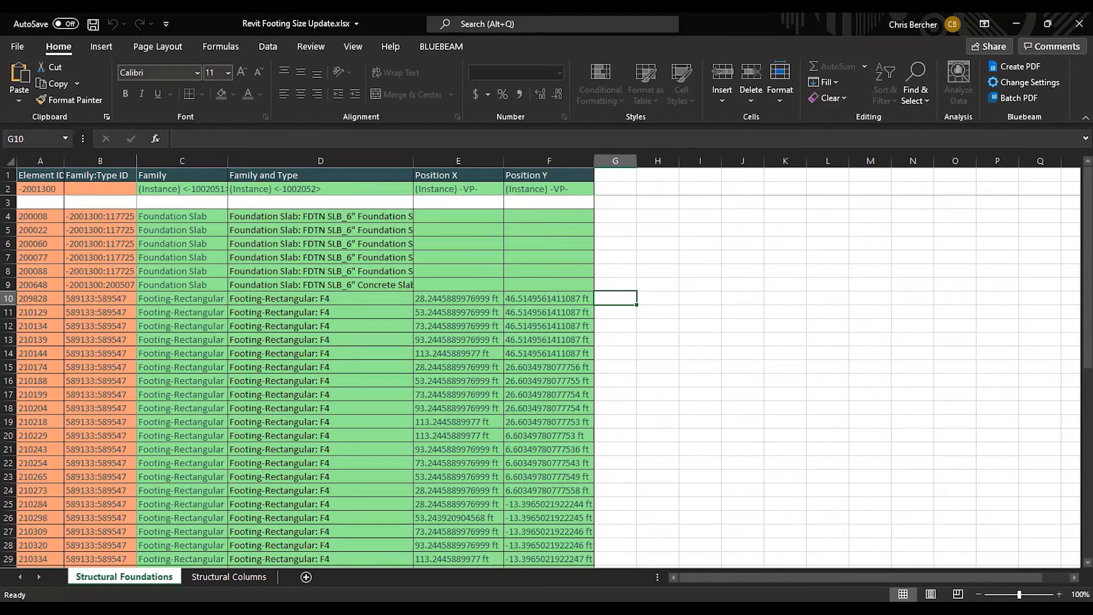
key(alt+Tab)
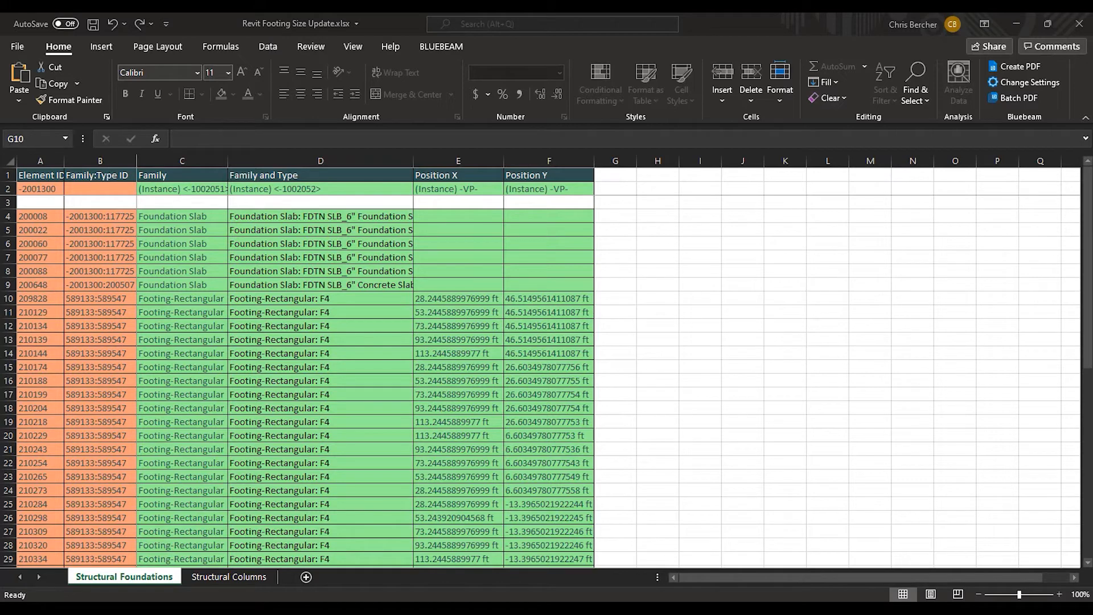
click(619, 299)
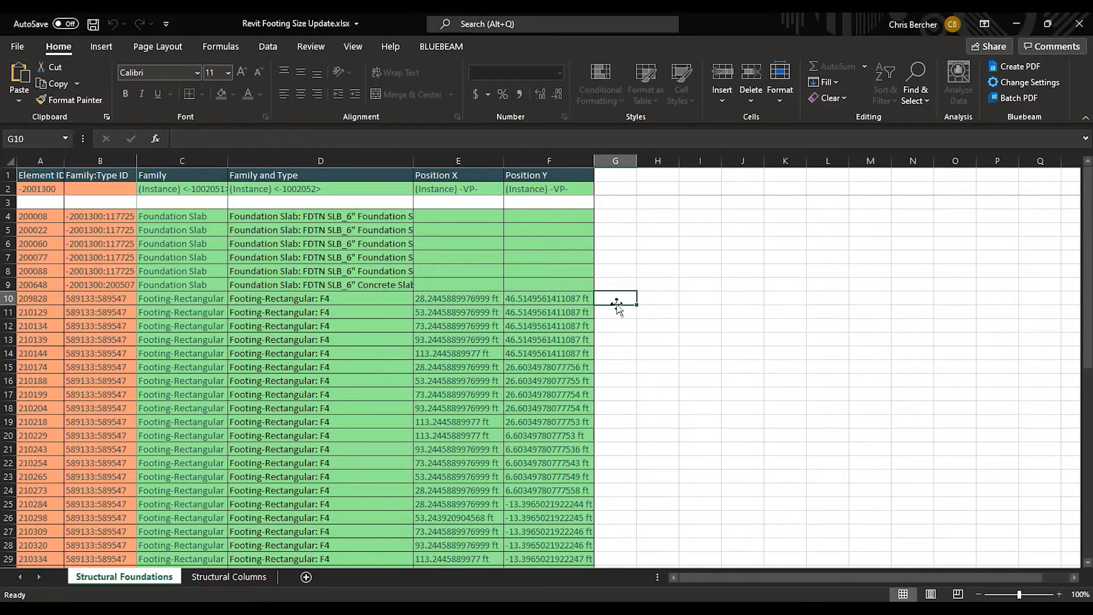
click(283, 141)
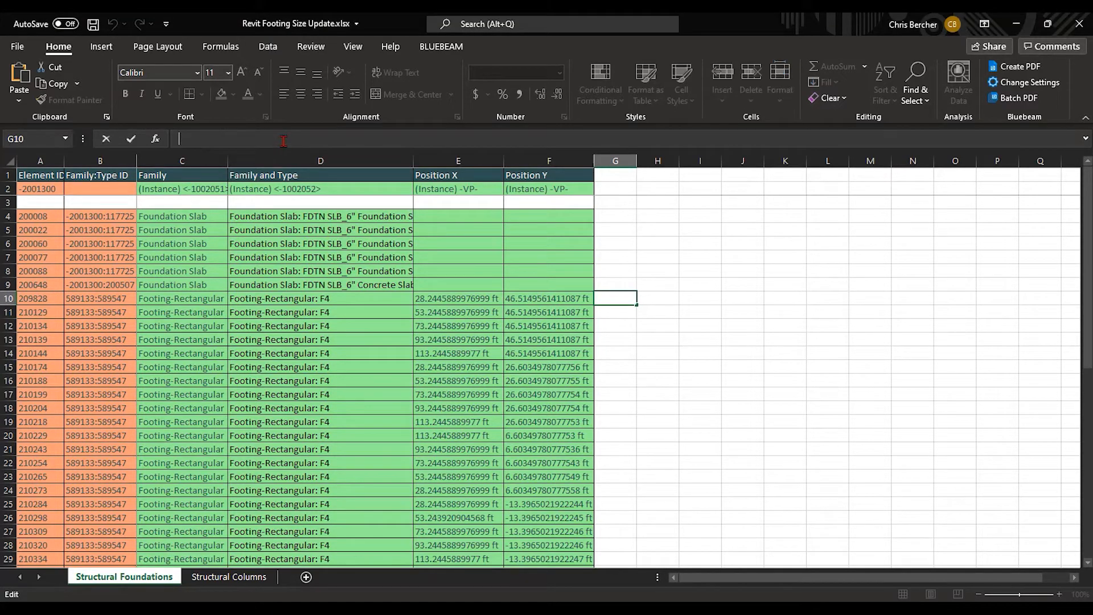
text(=LEFT(E10,5)&" "&LEFT(F10,5))
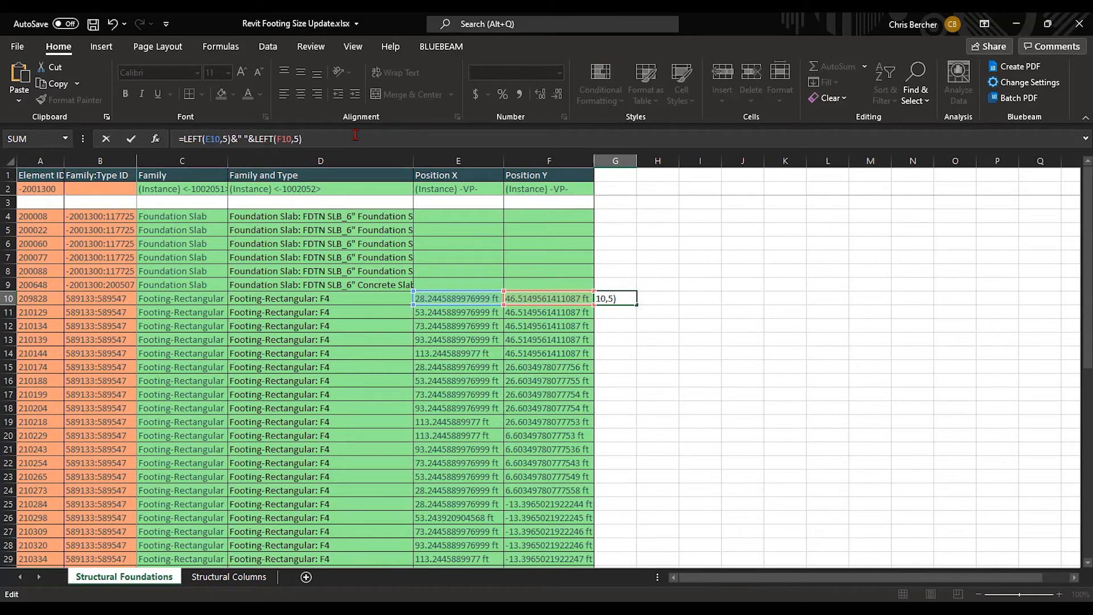
key(Return)
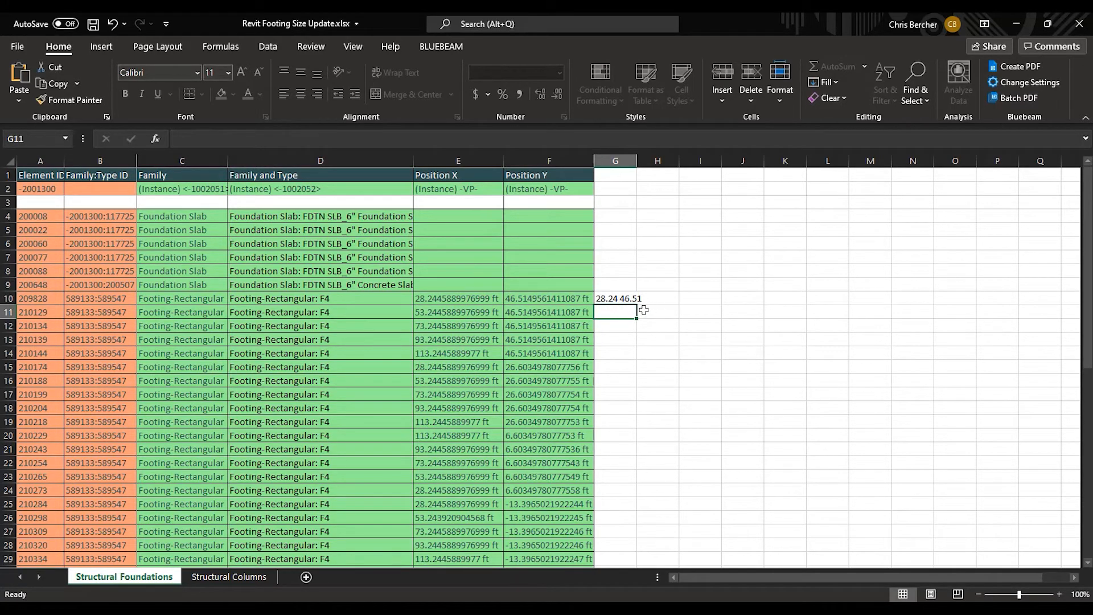
Step: Examine the cell references and character counts of both LEFT functions in G10, leaving the formula as it is
click(625, 299)
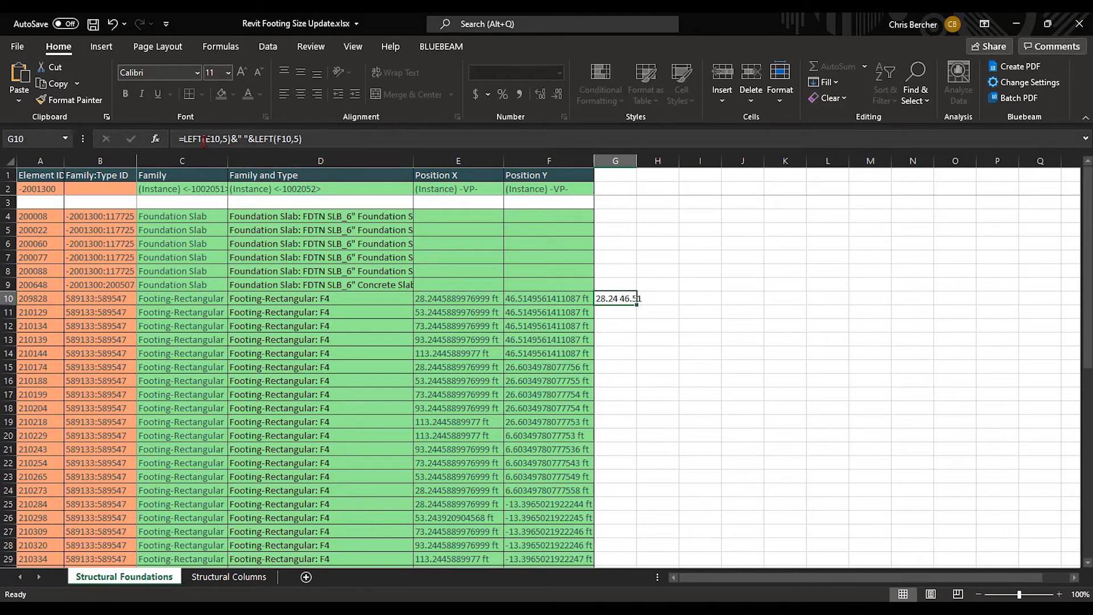
click(223, 139)
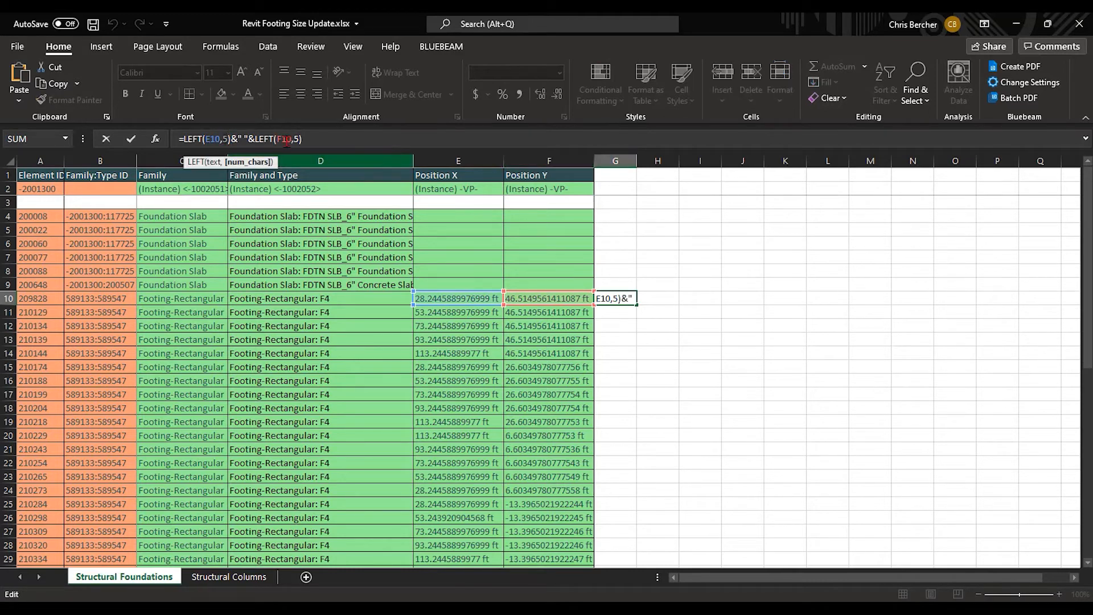
click(298, 138)
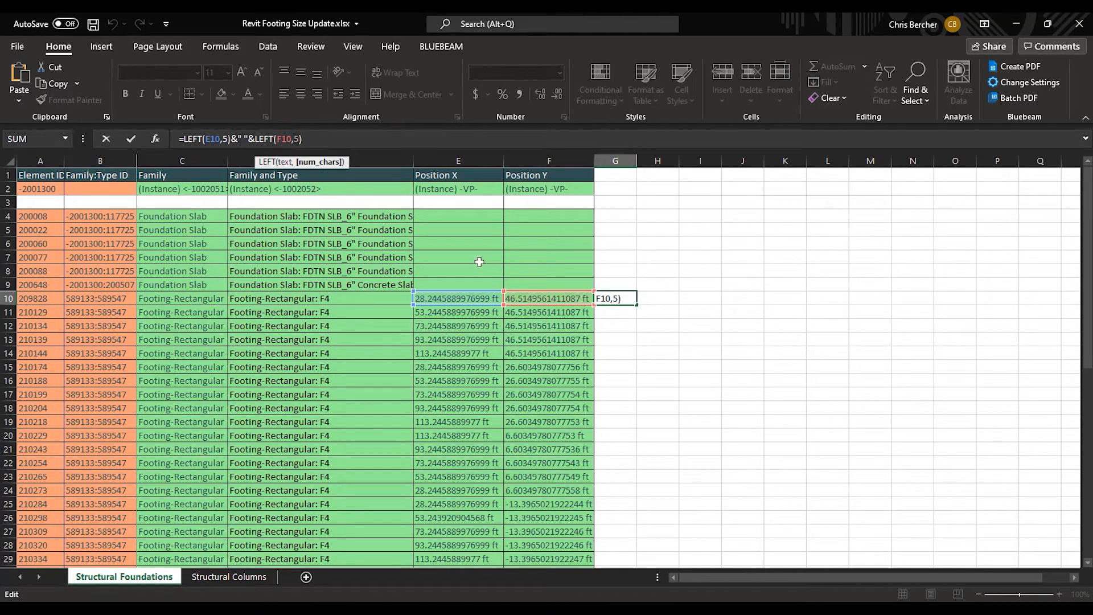
key(BackSpace)
click(660, 283)
key(Escape)
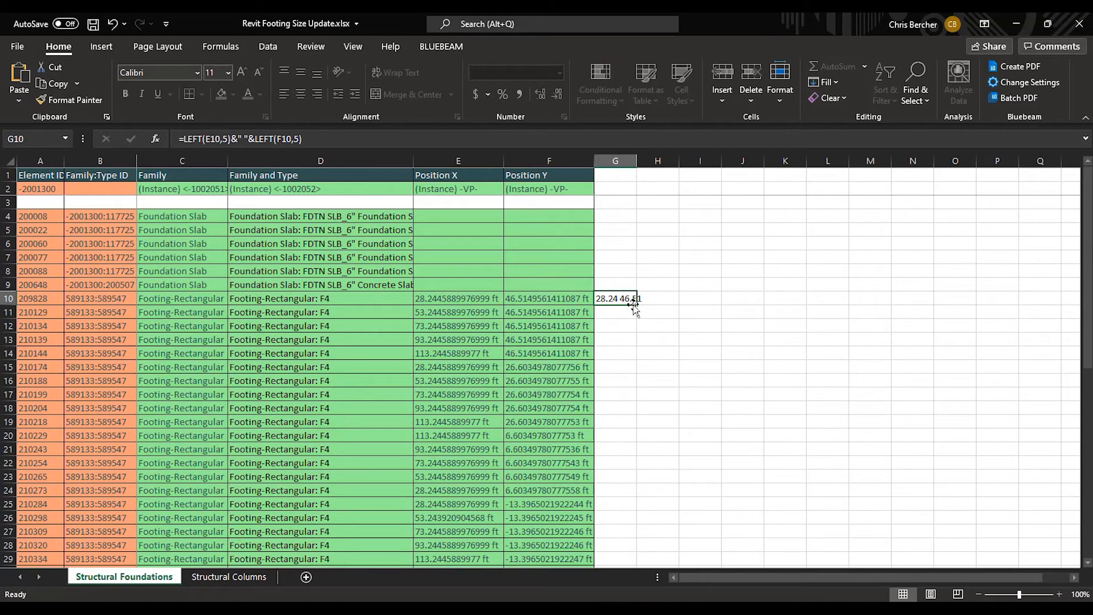
Step: Fill the G10 formula down column G to the last footing in row 54 and up to row 4
double_click(637, 306)
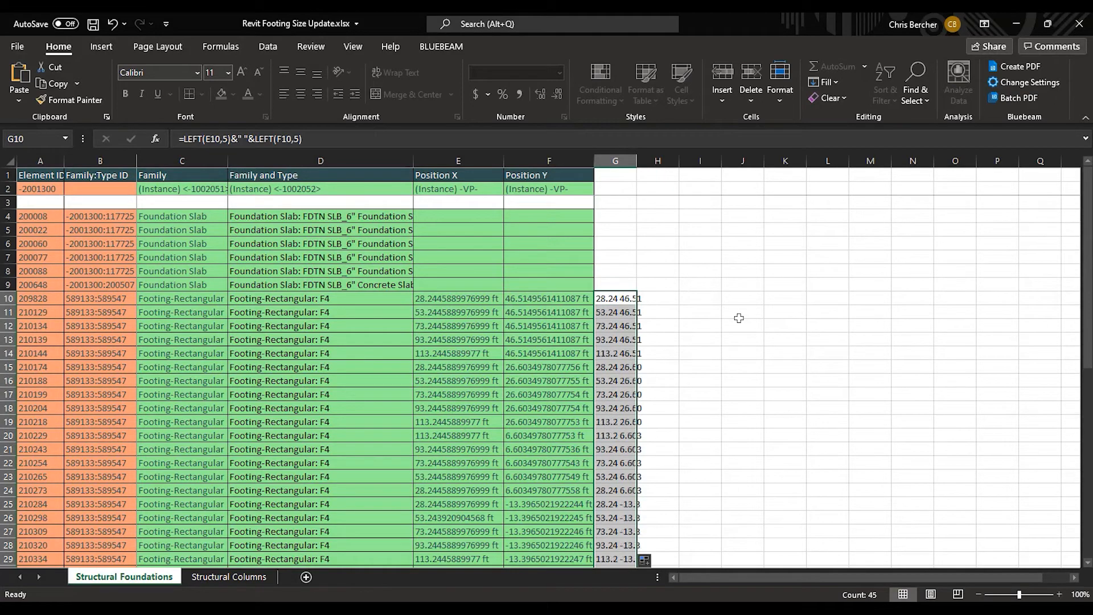
scroll(738, 318, down, 14)
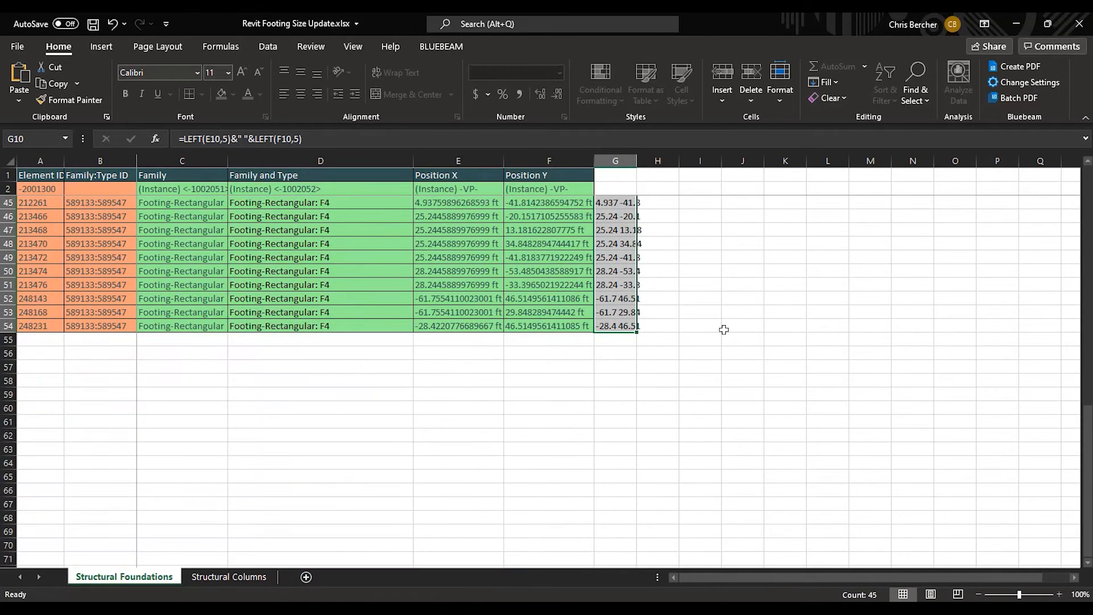
scroll(723, 330, up, 6)
scroll(724, 330, up, 1)
scroll(733, 333, up, 7)
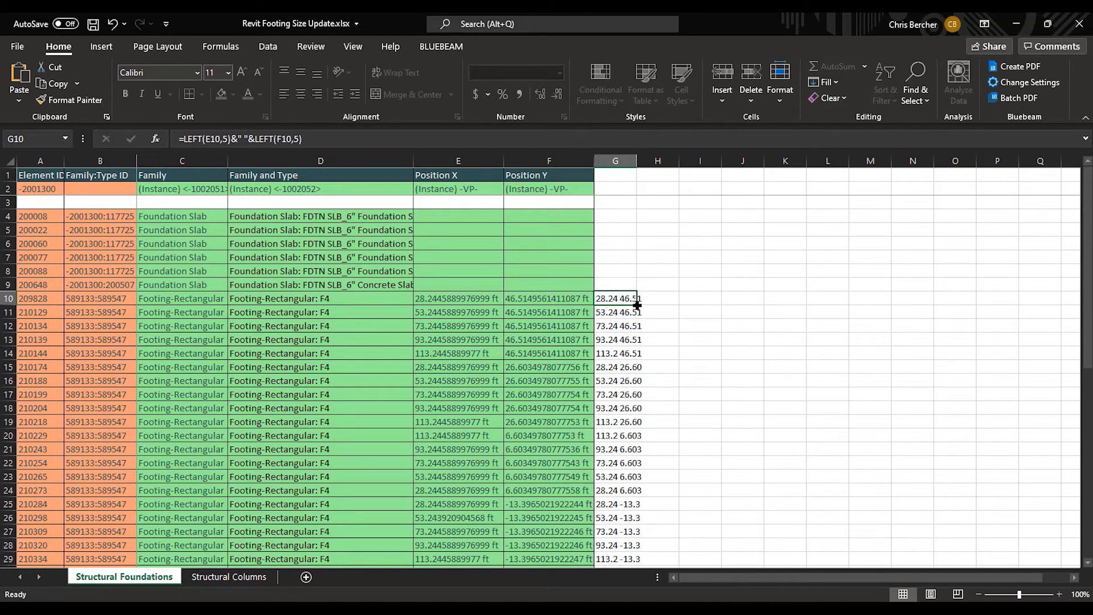
drag(637, 306, 638, 208)
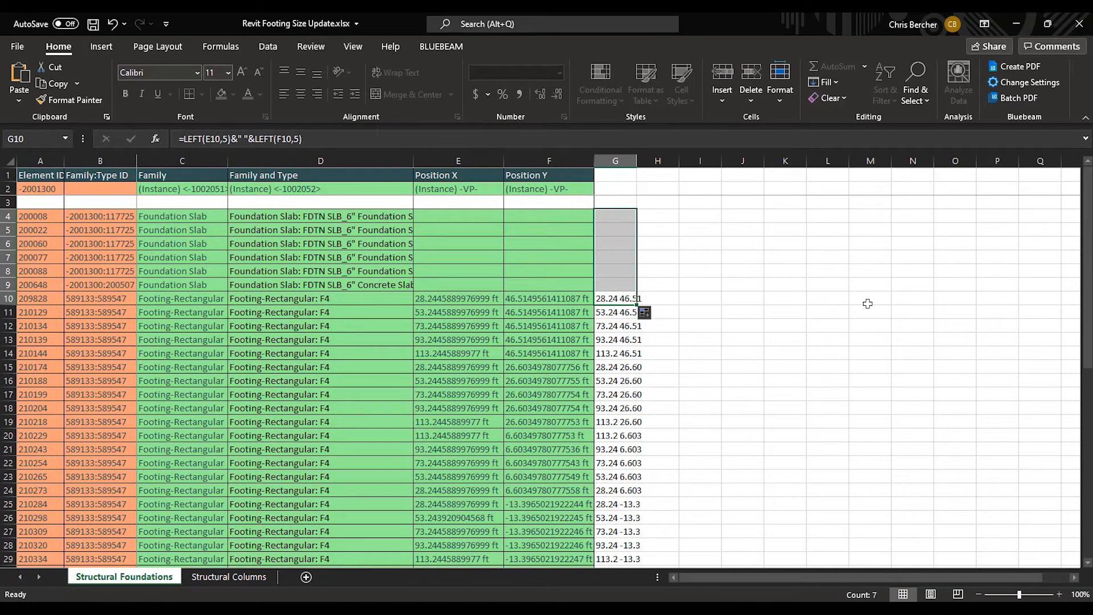
click(688, 246)
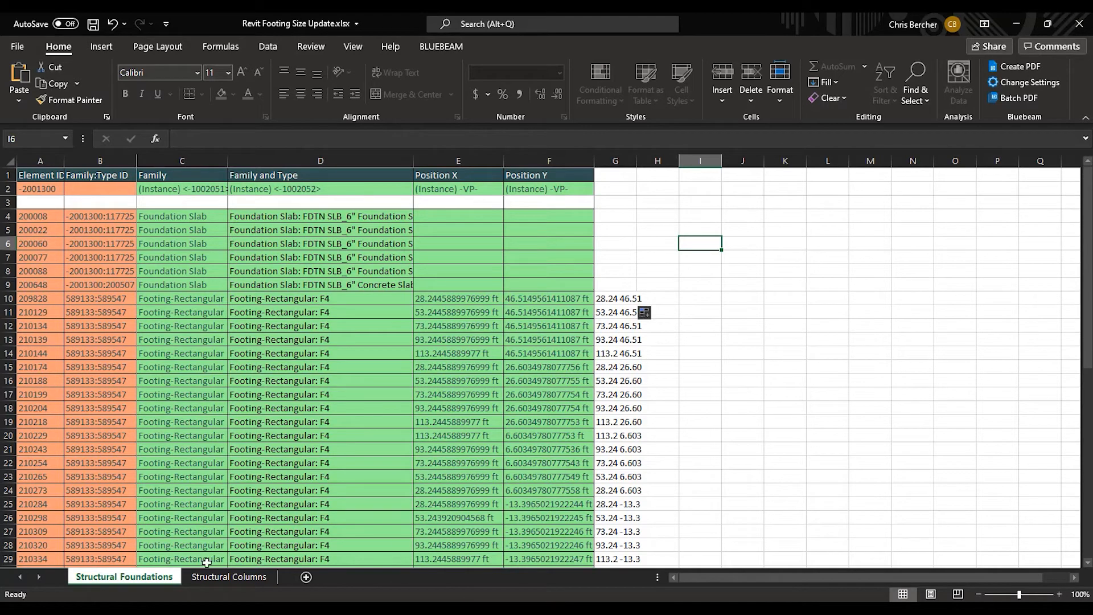
Step: Paste the formula =LEFT(E10,5)&" "&LEFT(F10,5) into G4 of the Structural Columns sheet
click(229, 577)
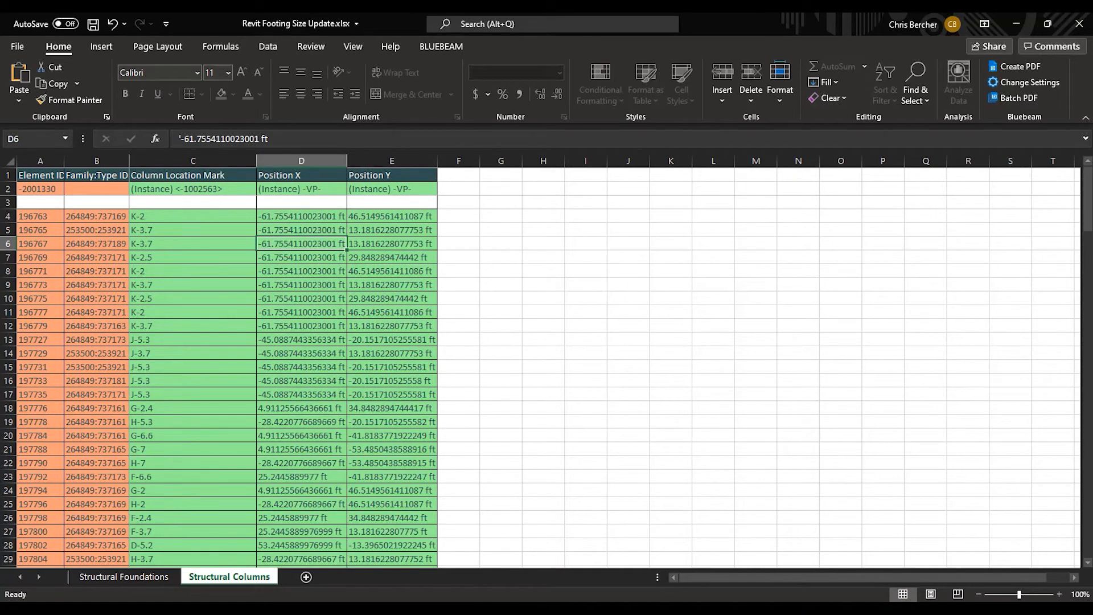
click(501, 216)
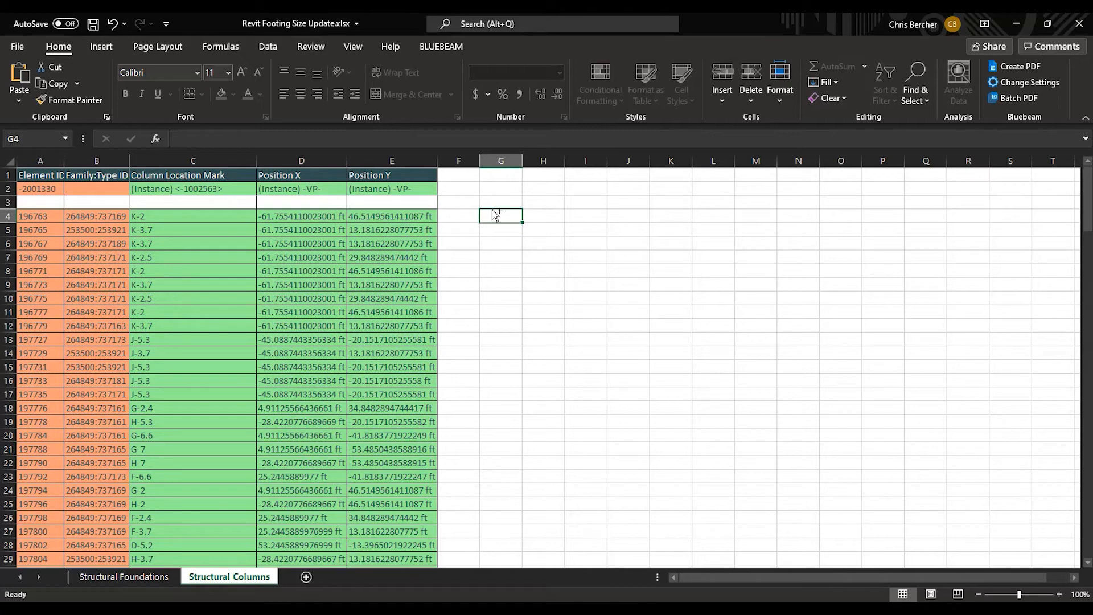
text(29.84)
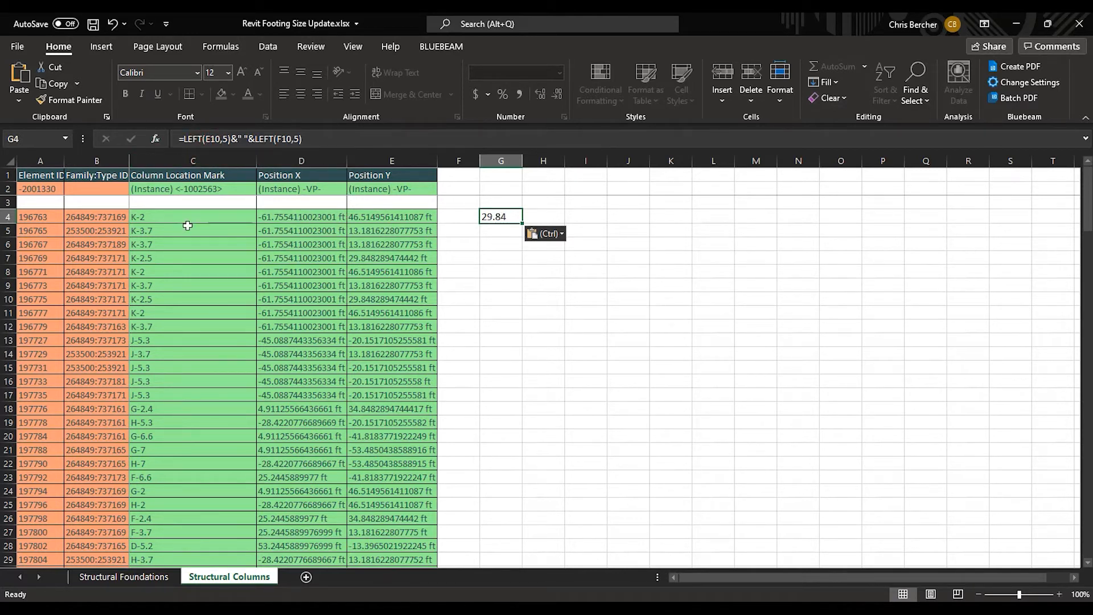
click(220, 138)
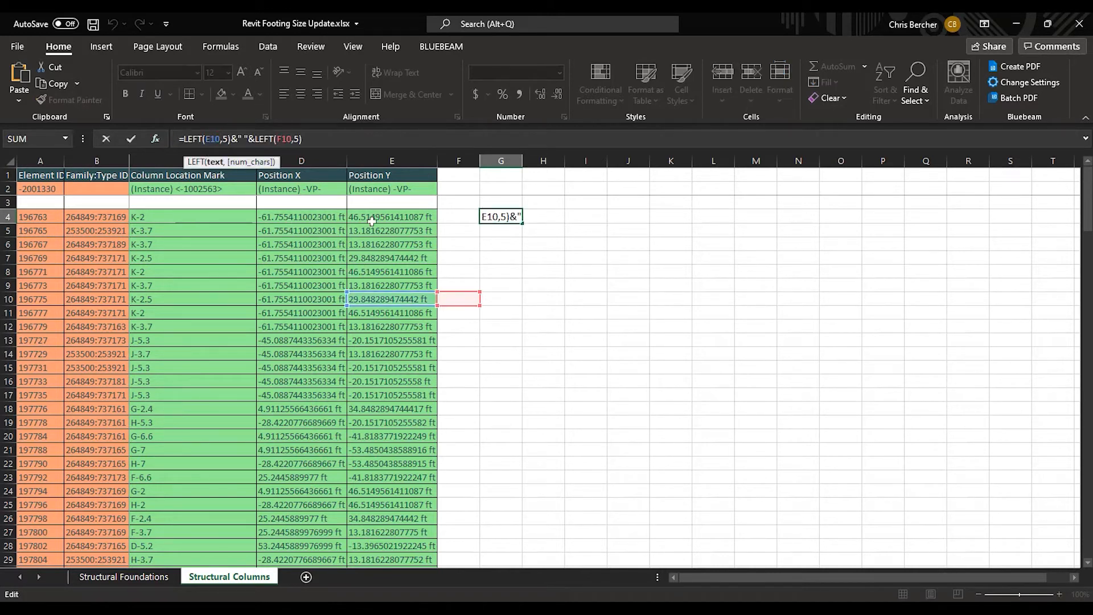
click(305, 218)
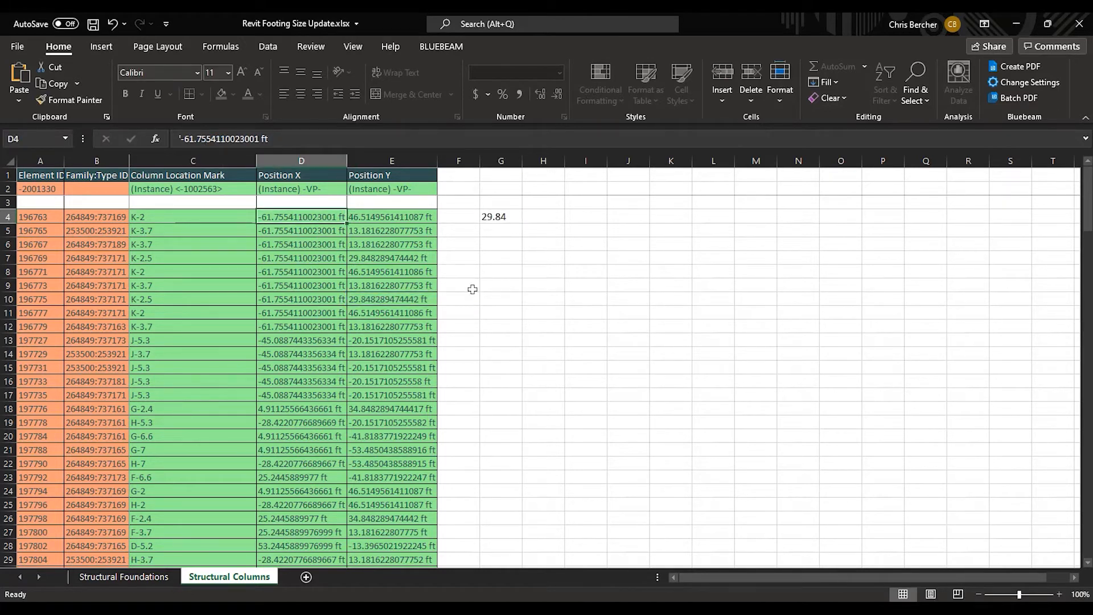
click(528, 269)
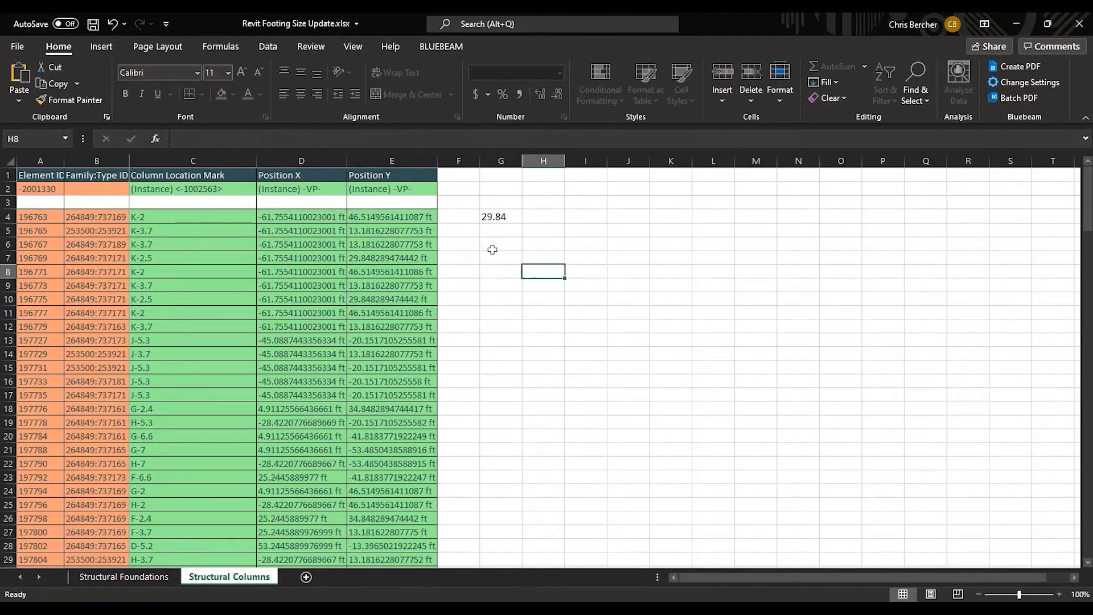
Step: Repoint the formula in G4 to the column's own positions so it reads =LEFT(D4,5)&" "&LEFT(E4,5)
click(493, 216)
click(218, 138)
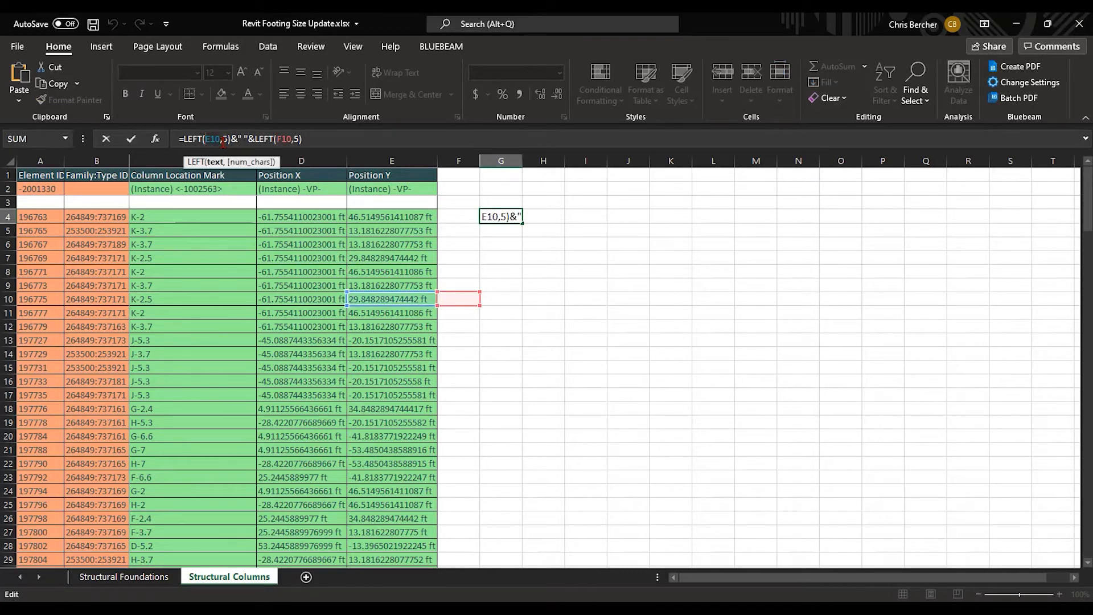
double_click(222, 139)
click(310, 217)
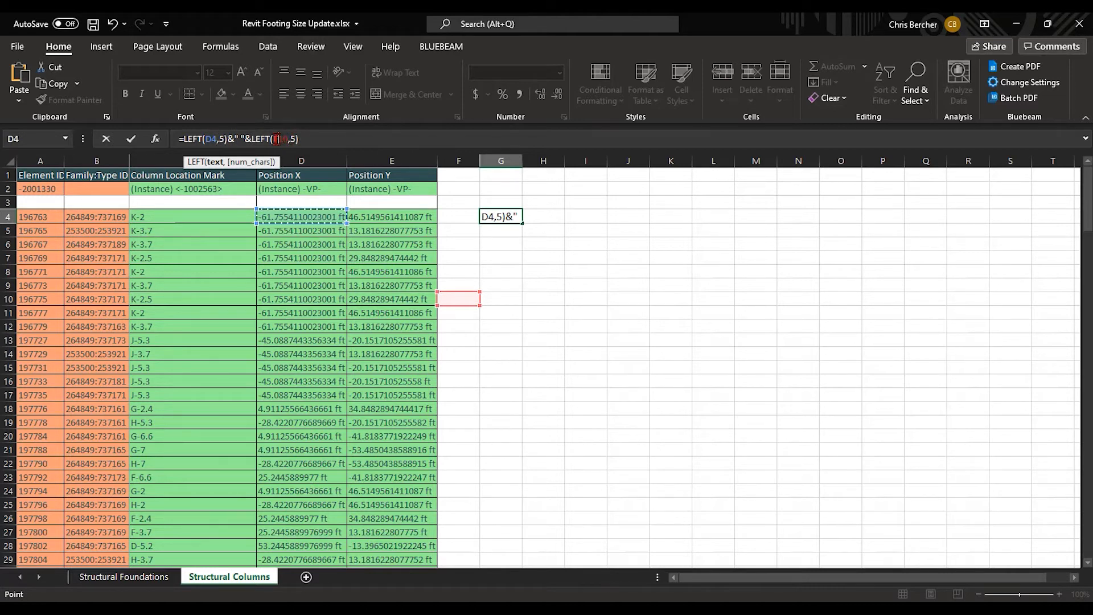
double_click(277, 139)
click(385, 215)
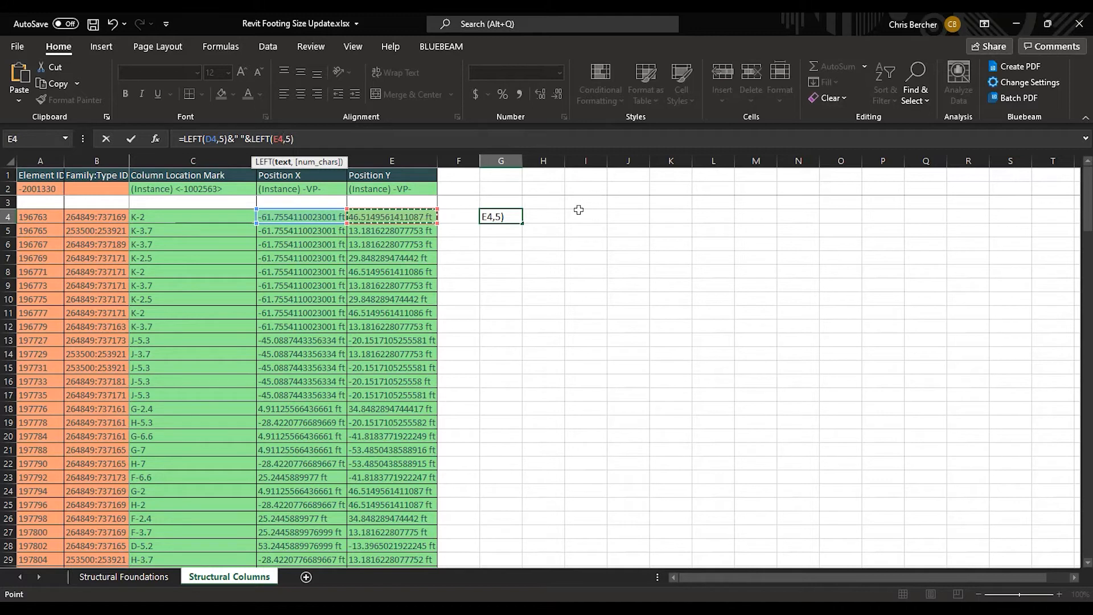
key(Return)
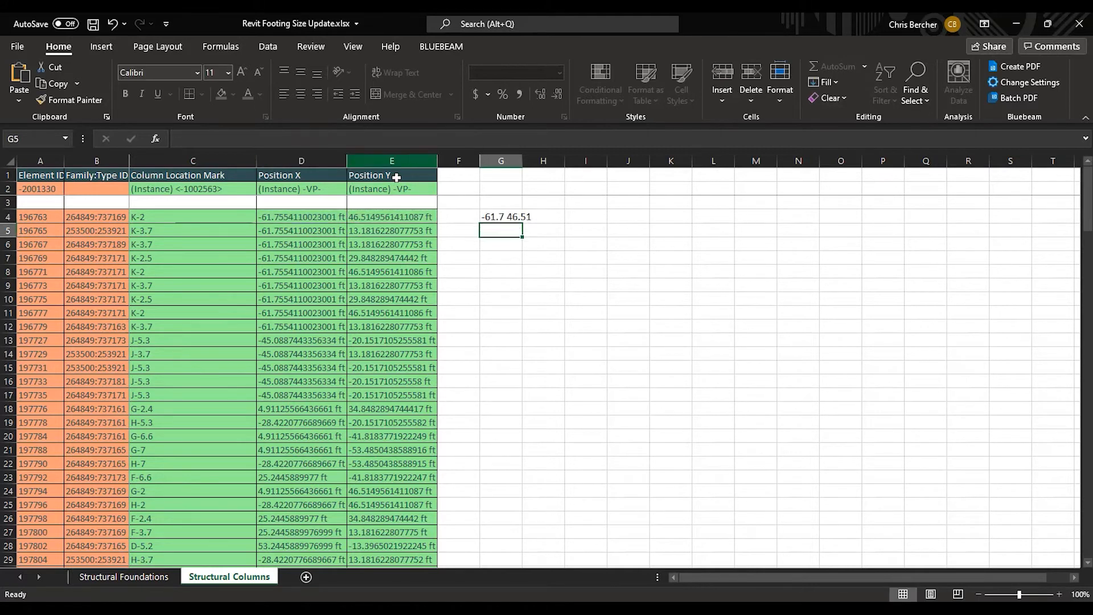
Step: Fill the G4 formula down column G for all the structural column rows
click(499, 216)
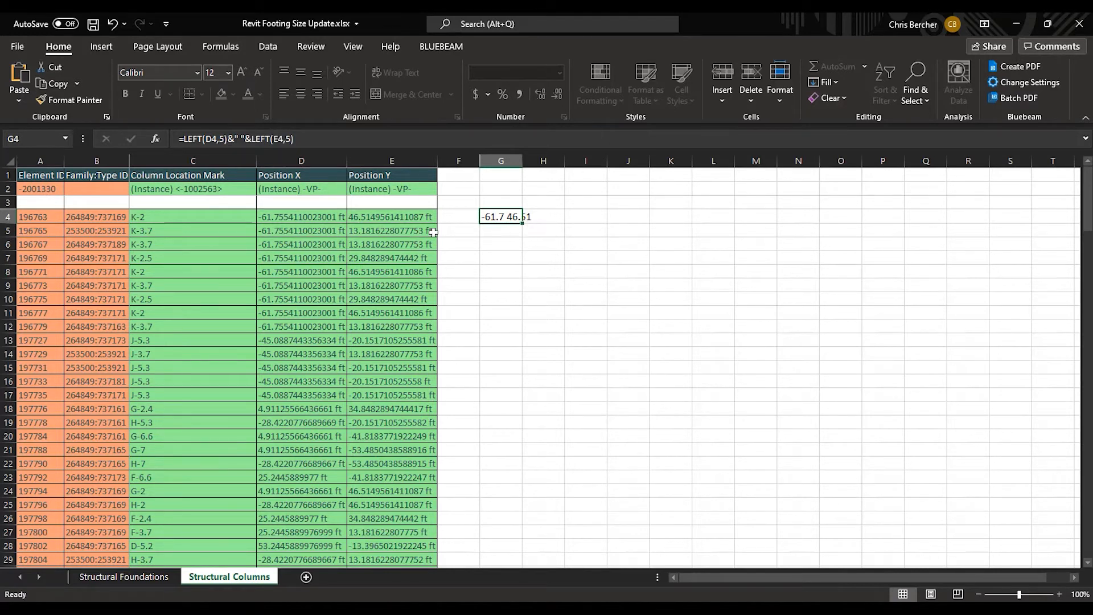
click(499, 233)
click(502, 216)
drag(520, 226, 498, 544)
click(574, 285)
click(521, 250)
scroll(532, 543, up, 10)
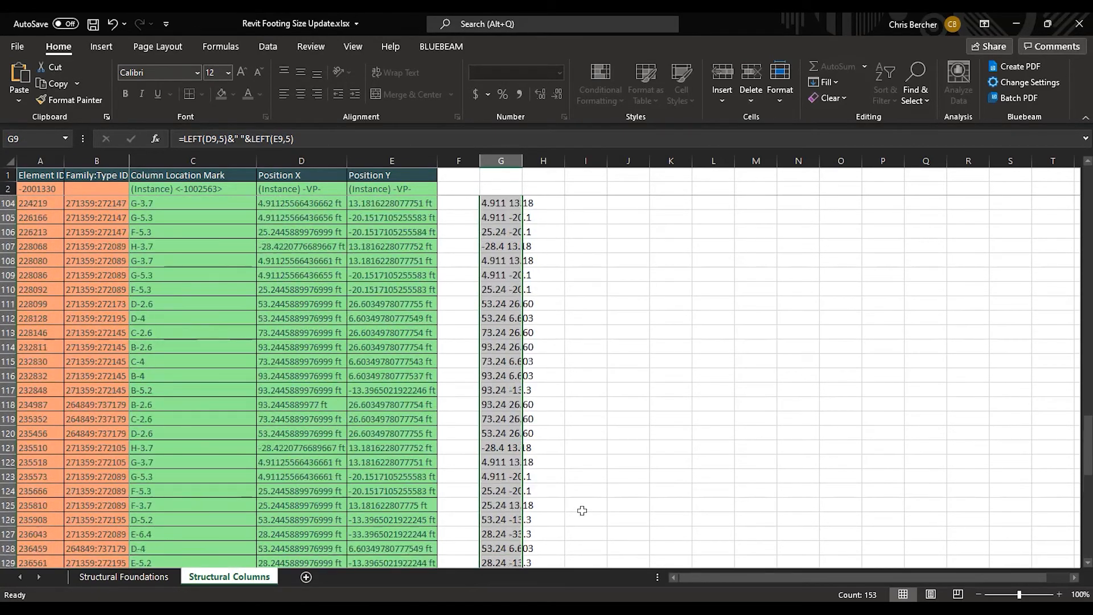
Step: Compare the position keys in column G of the Structural Columns and Structural Foundations sheets, along with the Column Location Mark in row 18
scroll(582, 511, up, 20)
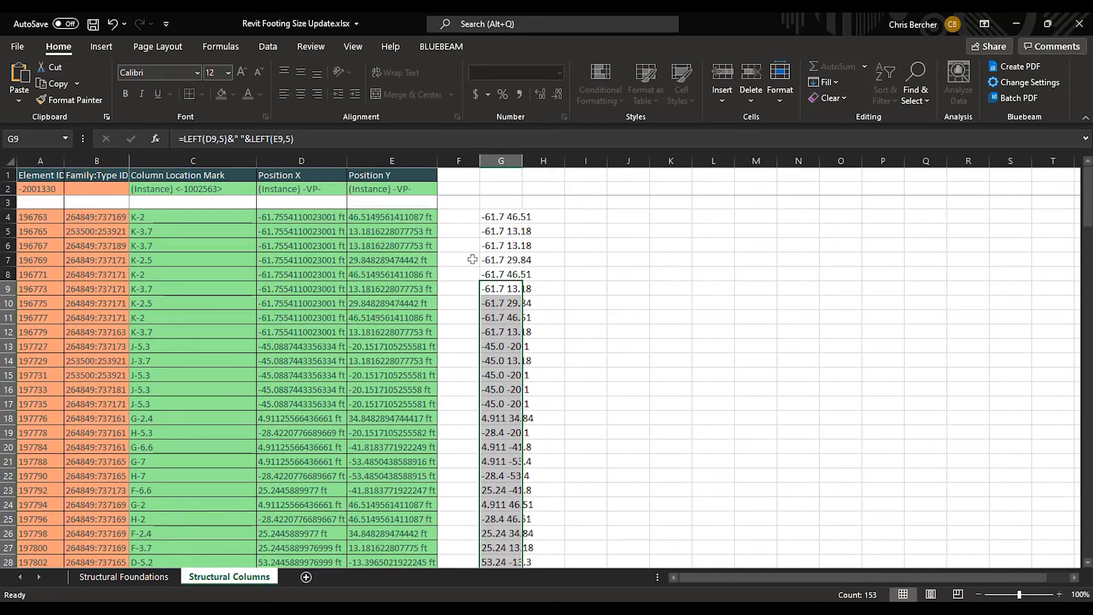
click(511, 275)
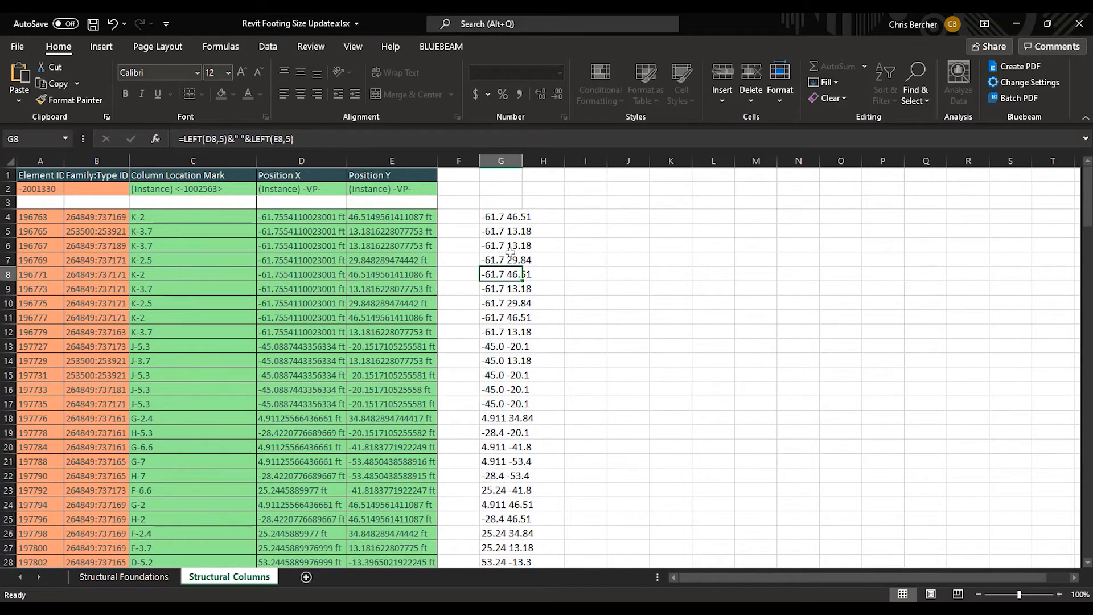
click(511, 249)
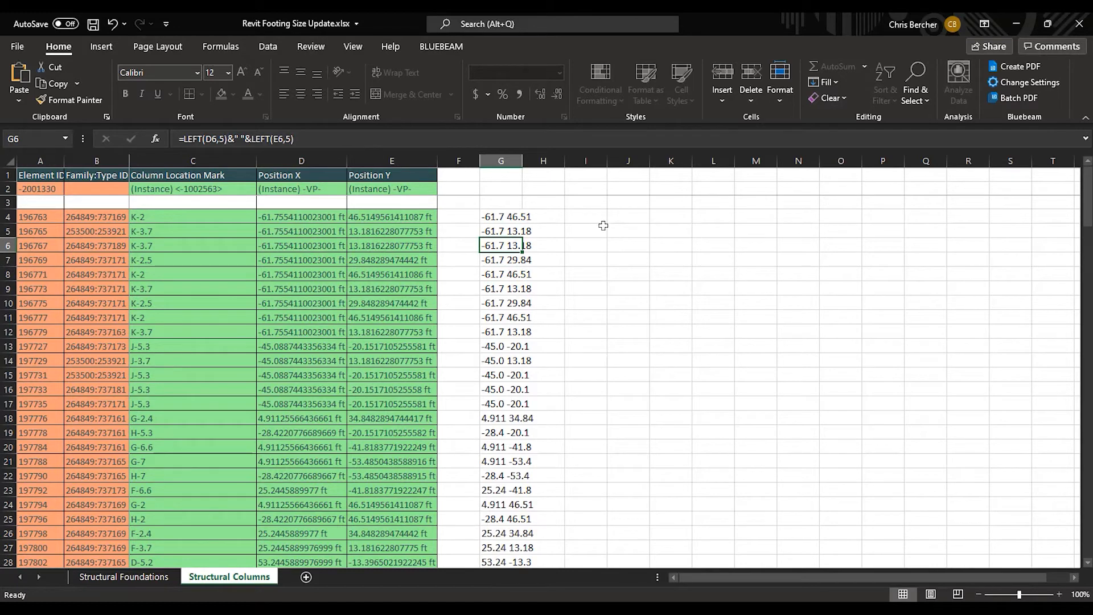
click(163, 583)
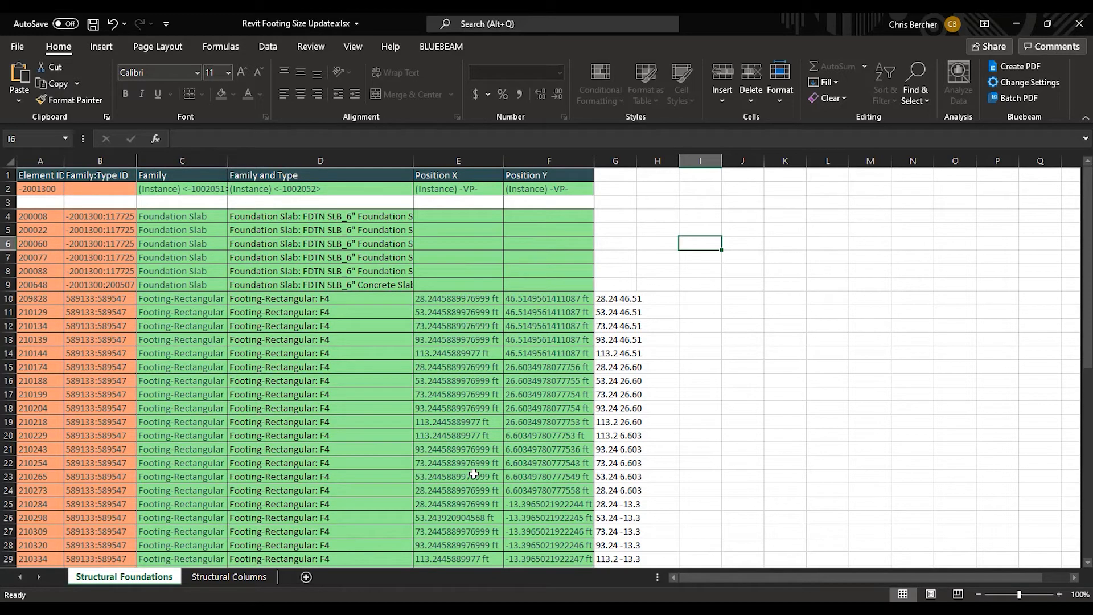
click(707, 298)
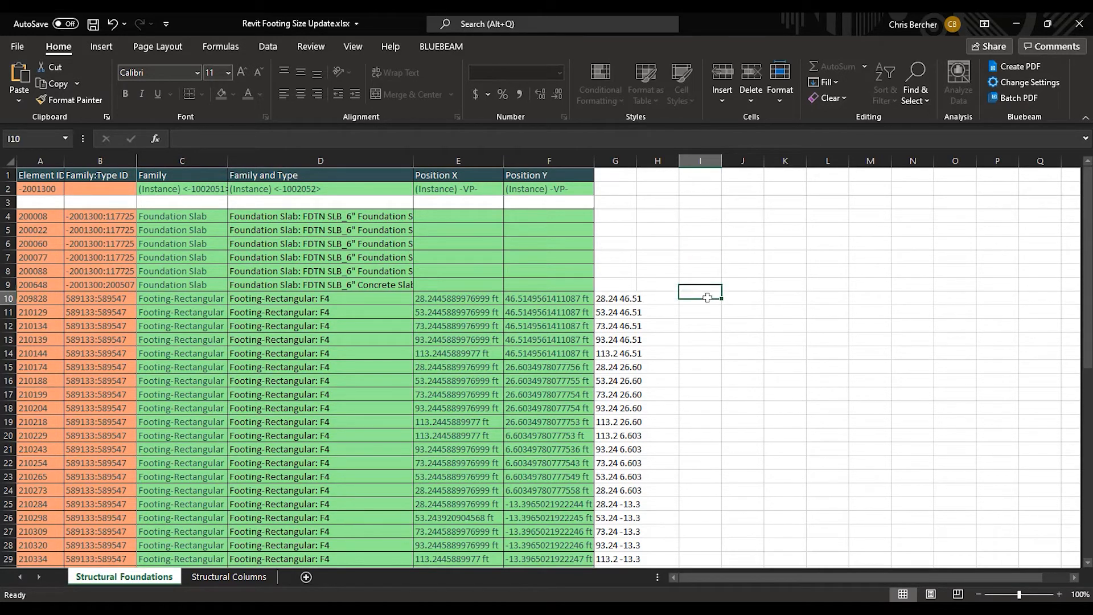
click(613, 297)
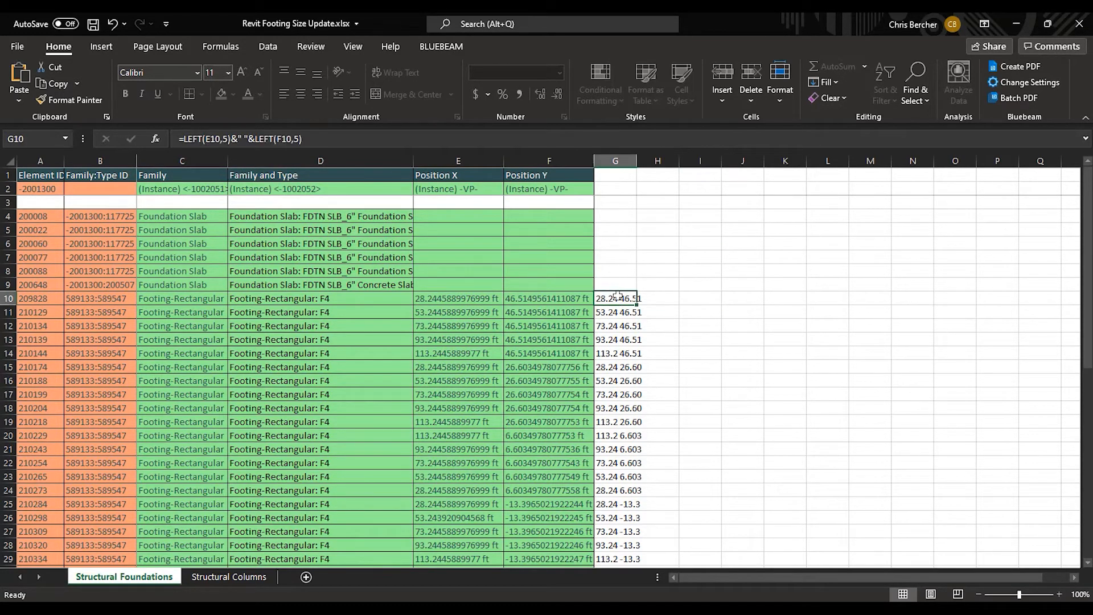
click(251, 577)
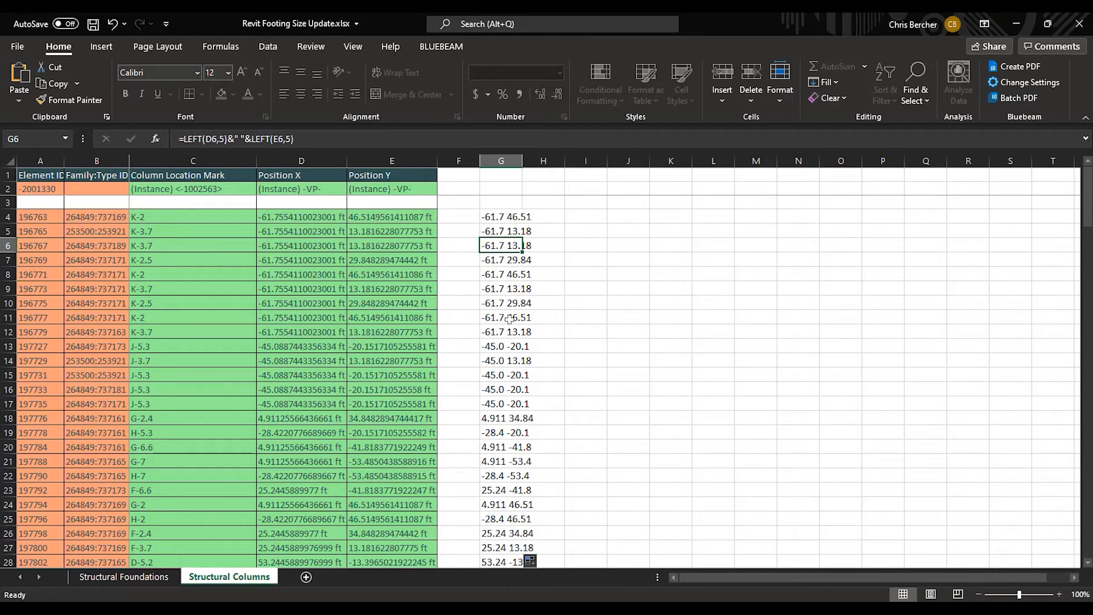
click(518, 419)
click(189, 420)
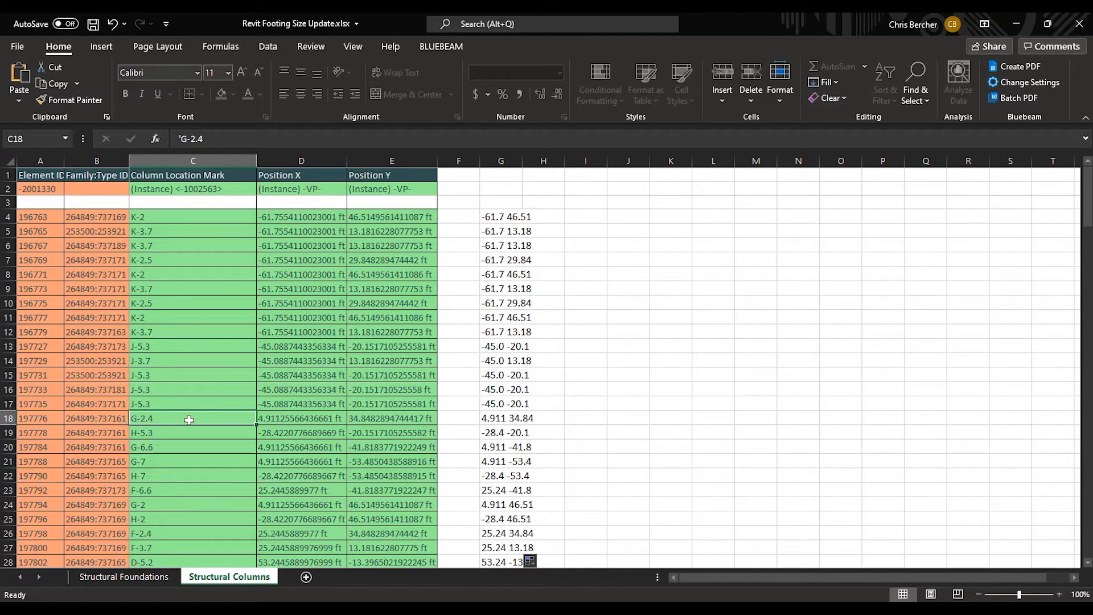
Step: Paste the formula =INDEX('Structural Columns'!C:C,MATCH('Structural Foundations'!G10, 'Structural Columns'!G:G,0),0) into I10 of the Structural Foundations sheet
click(124, 577)
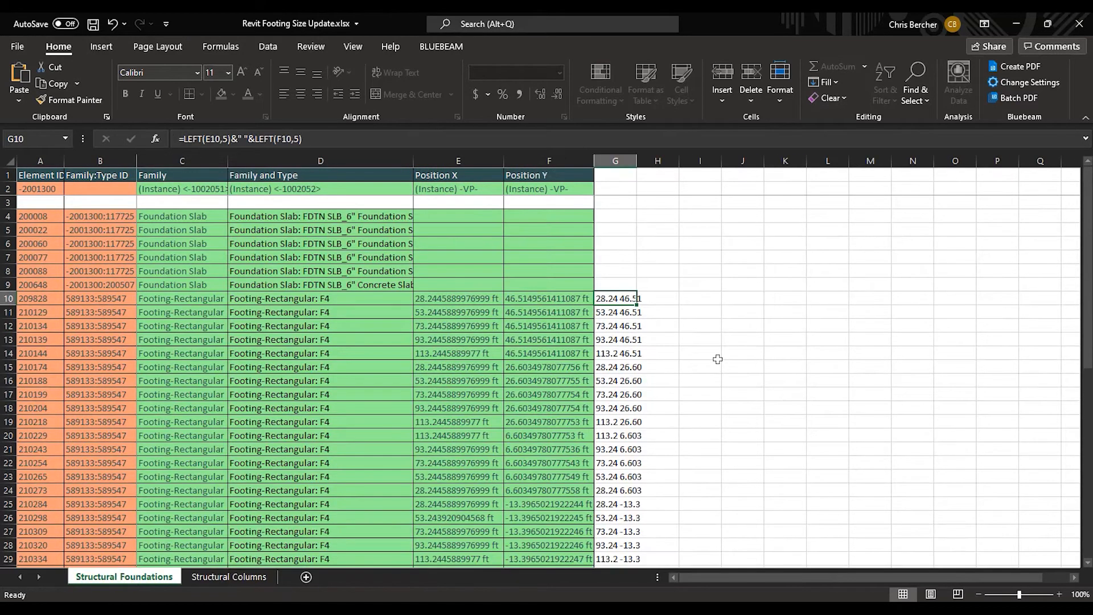
click(700, 300)
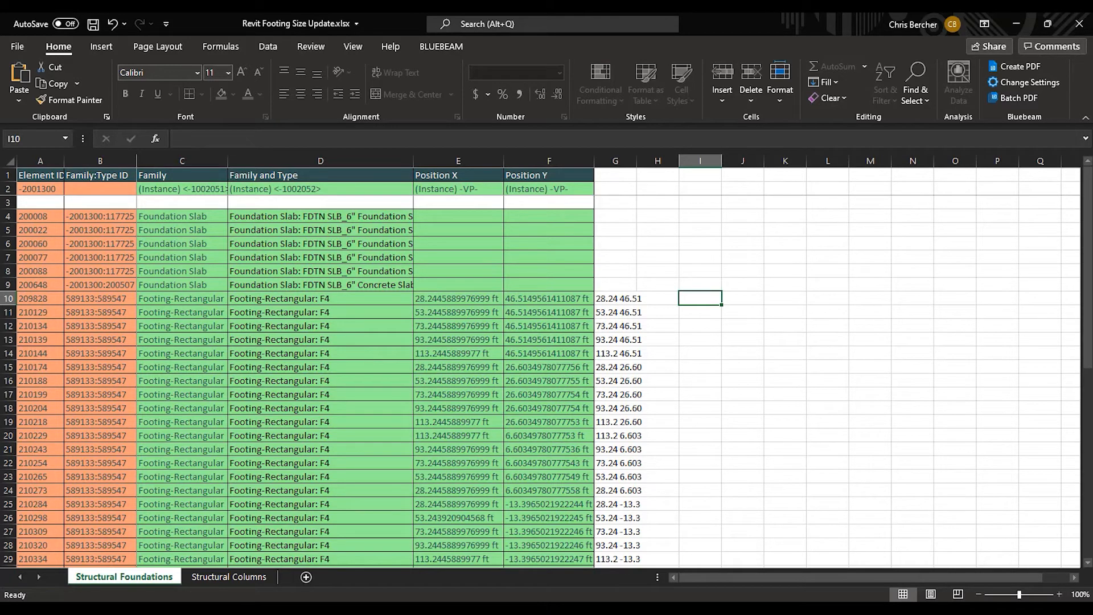
key(alt+Tab)
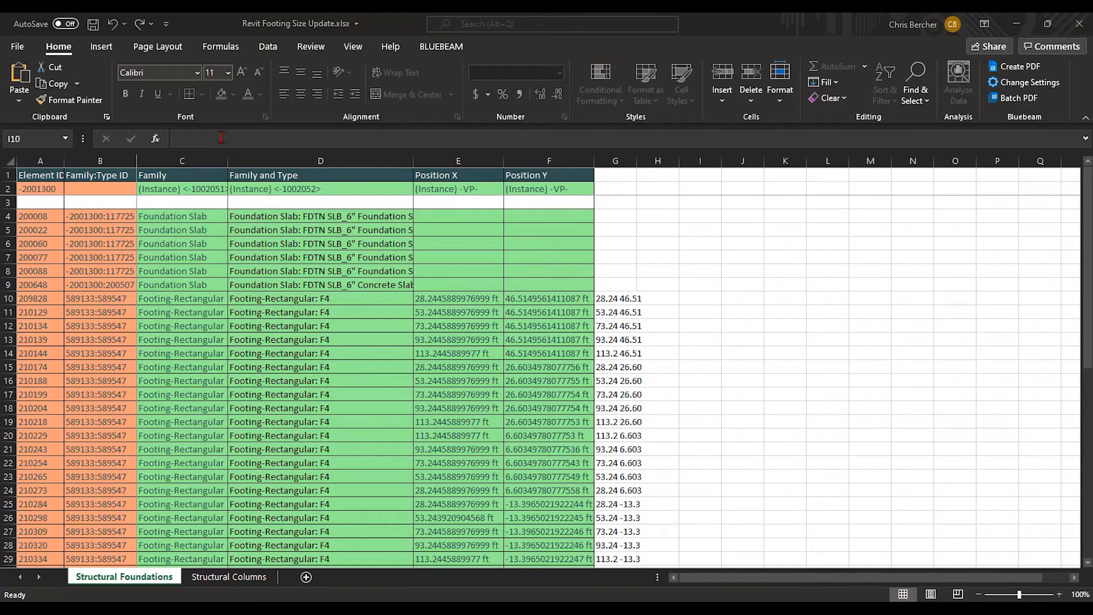
key(alt+Tab)
key(ctrl+v)
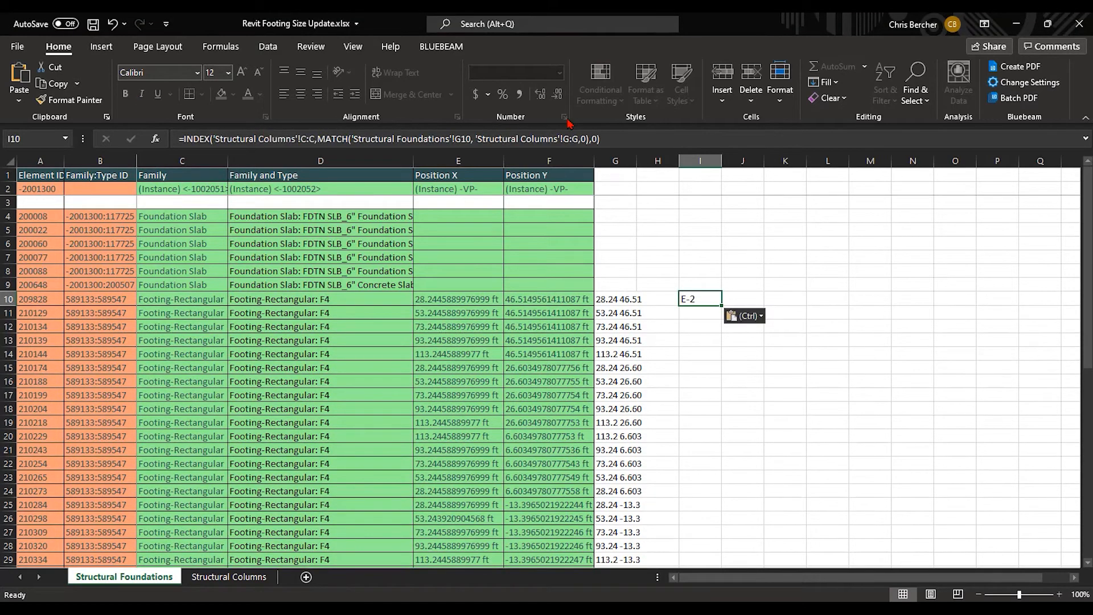
click(625, 138)
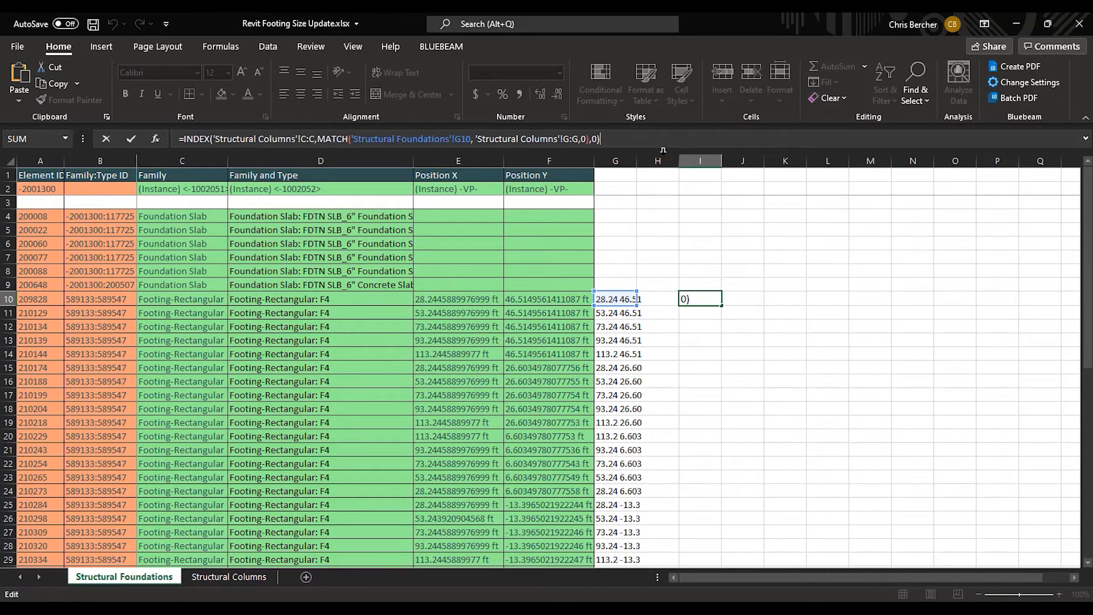
key(Return)
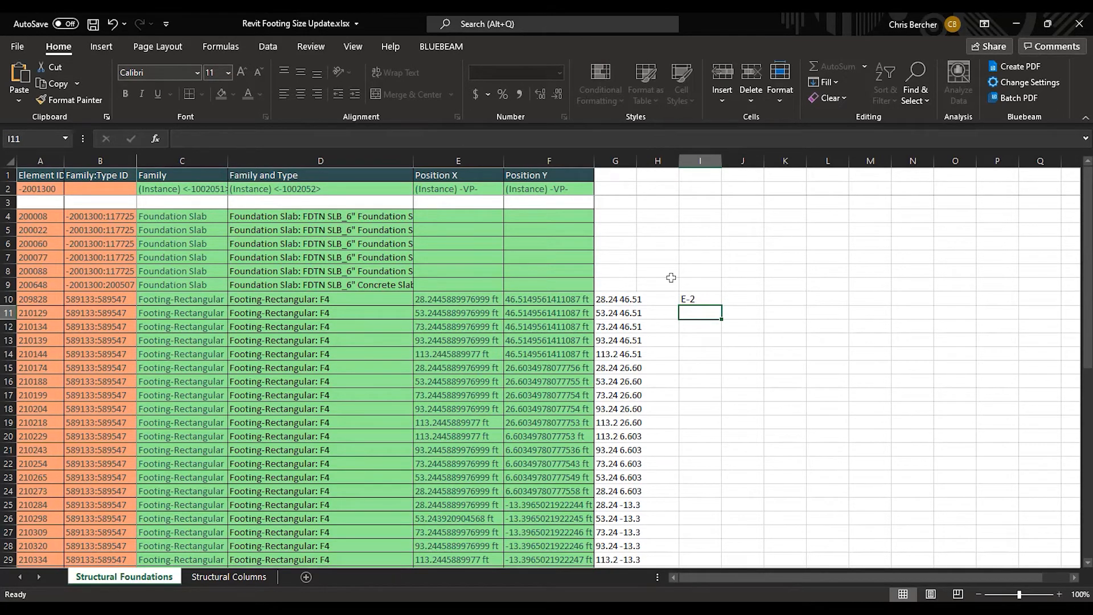
Step: Check the I10 lookup by comparing the footing key in G10 with the key and location mark of the E-2 column on Structural Columns
click(699, 300)
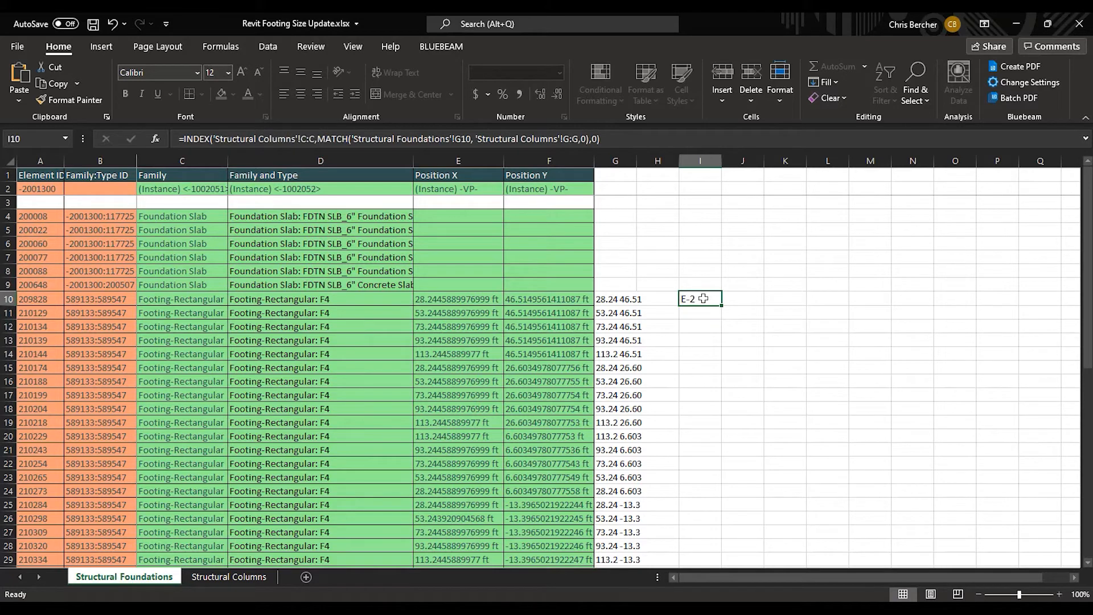
click(622, 298)
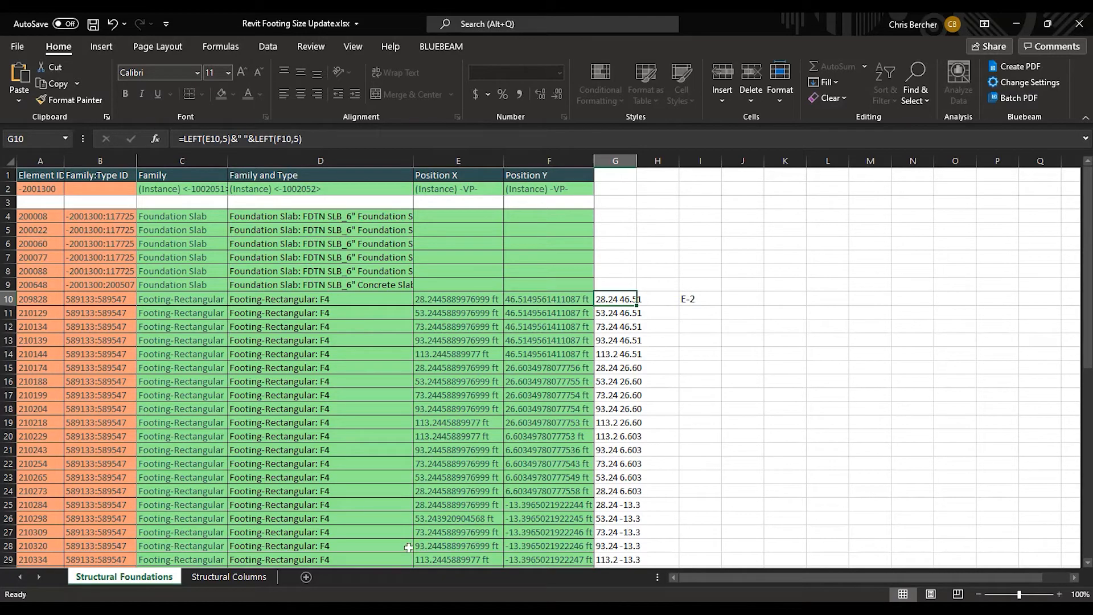
click(231, 578)
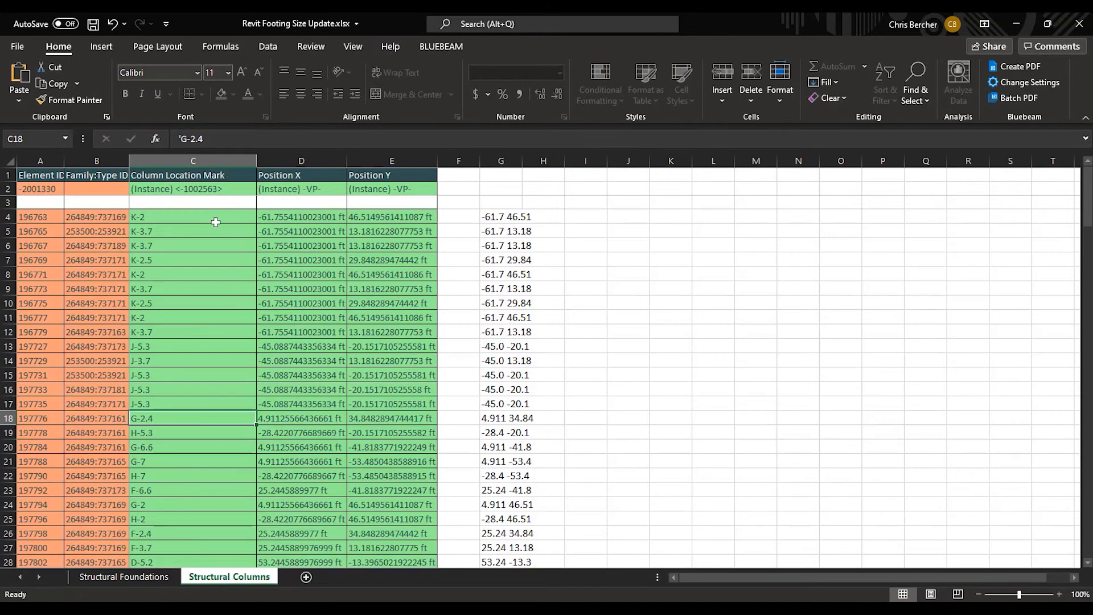
scroll(197, 277, down, 7)
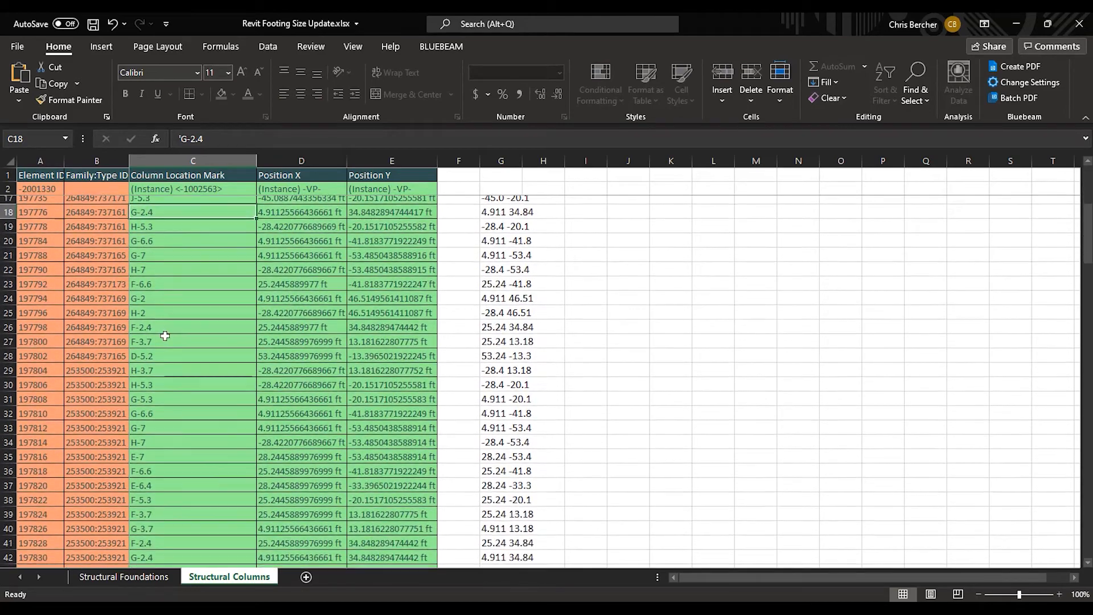
scroll(152, 362, down, 14)
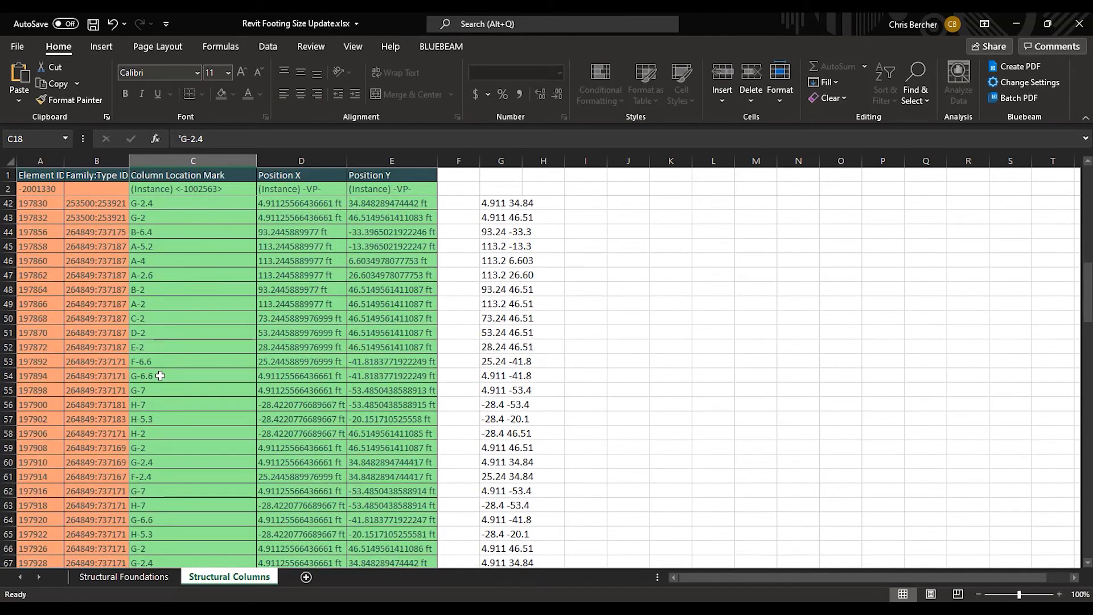
scroll(162, 377, down, 10)
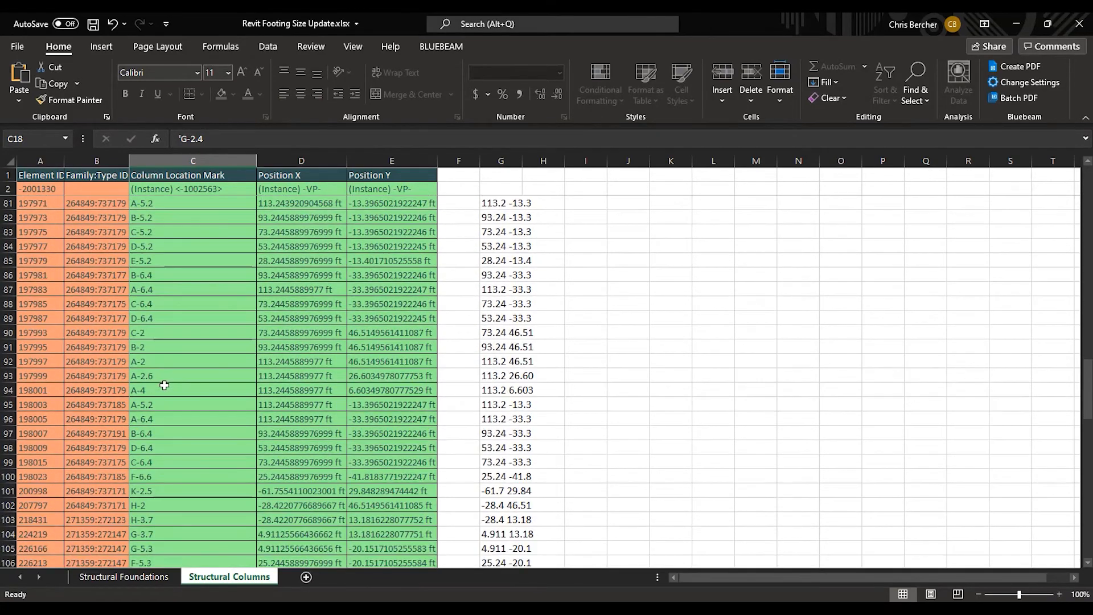
scroll(164, 386, down, 3)
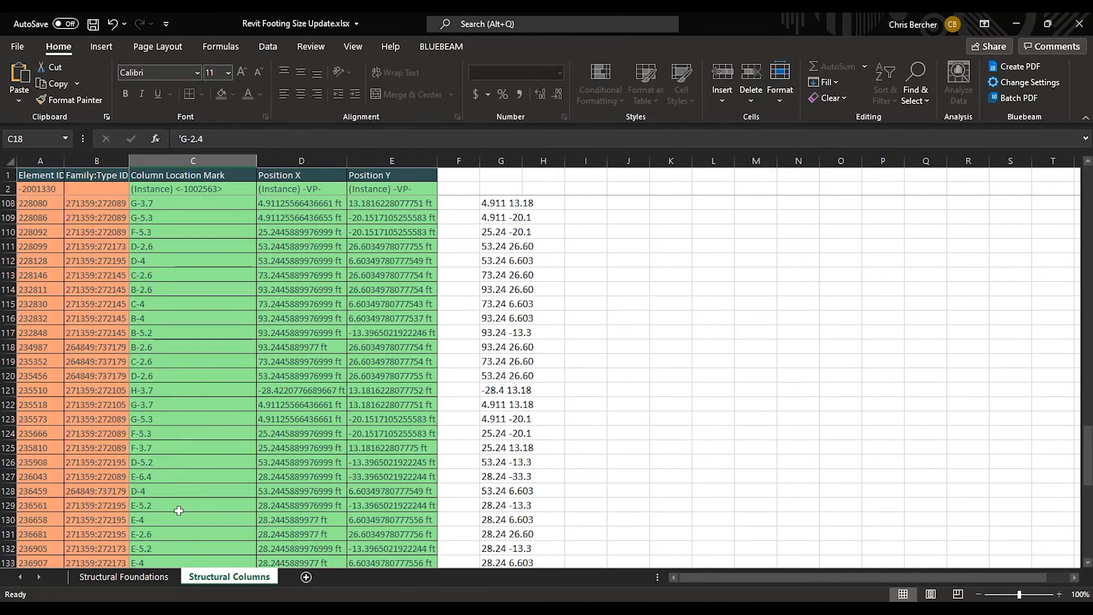
scroll(179, 512, down, 3)
scroll(179, 522, down, 5)
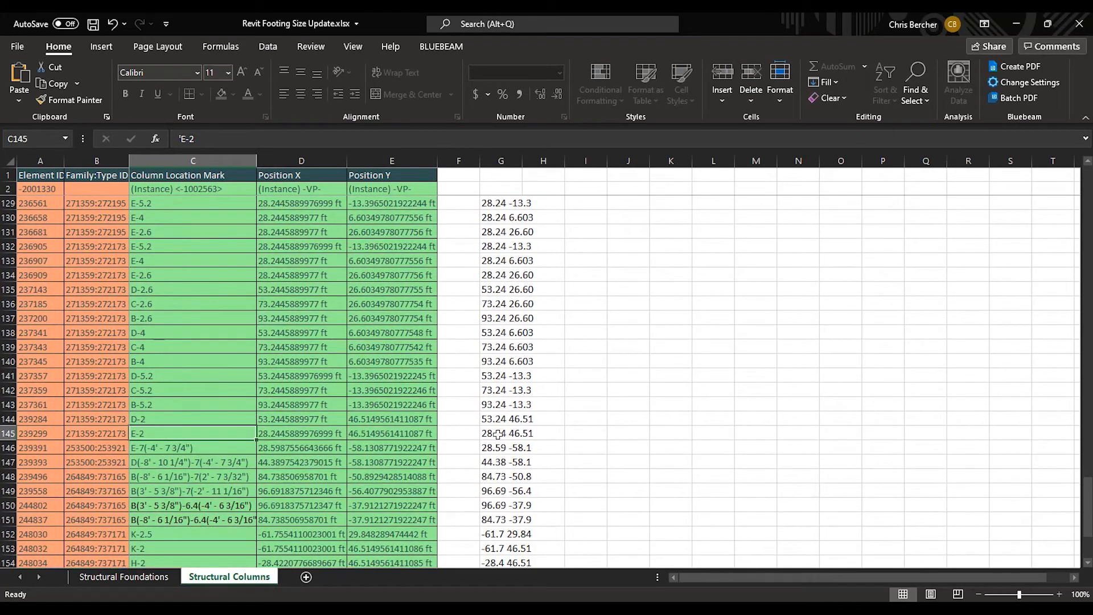
click(492, 434)
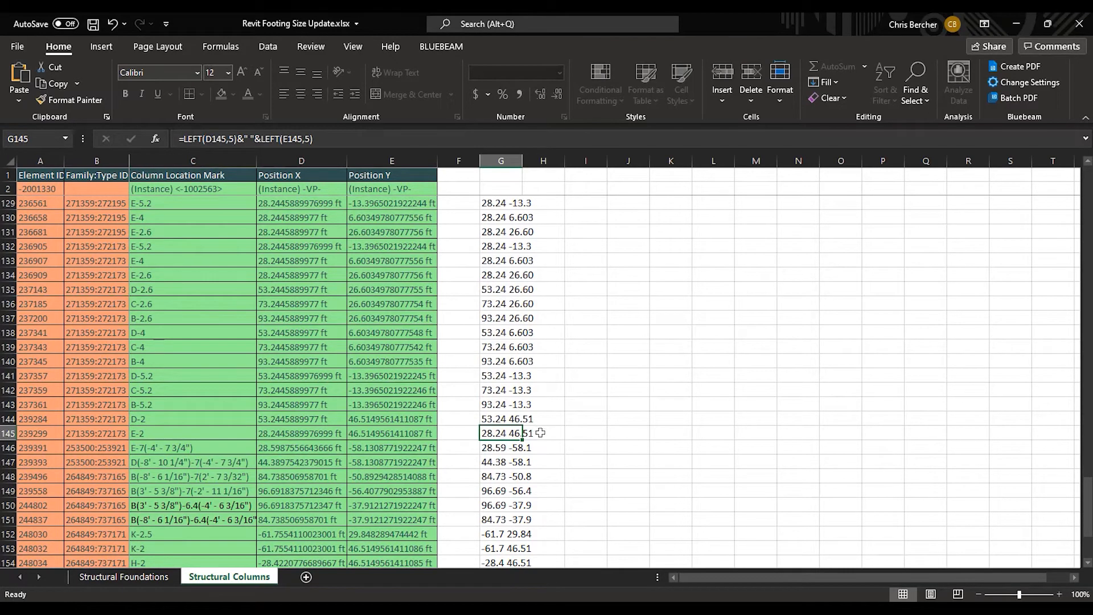
Step: Fill the I10 lookup formula on the Structural Foundations sheet down column I to the last footing in row 54
click(142, 578)
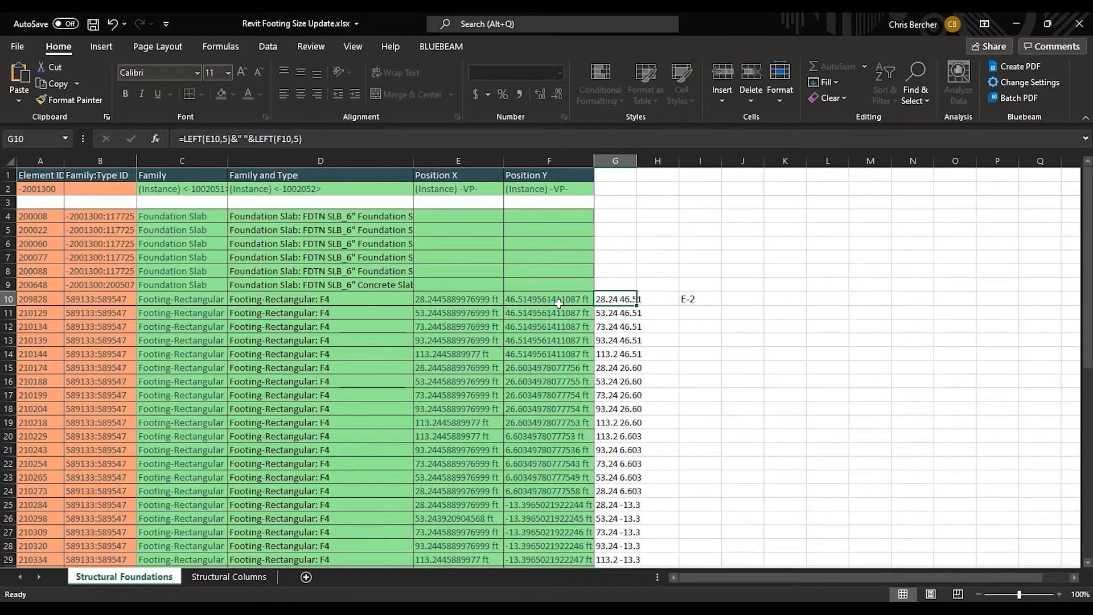
click(709, 298)
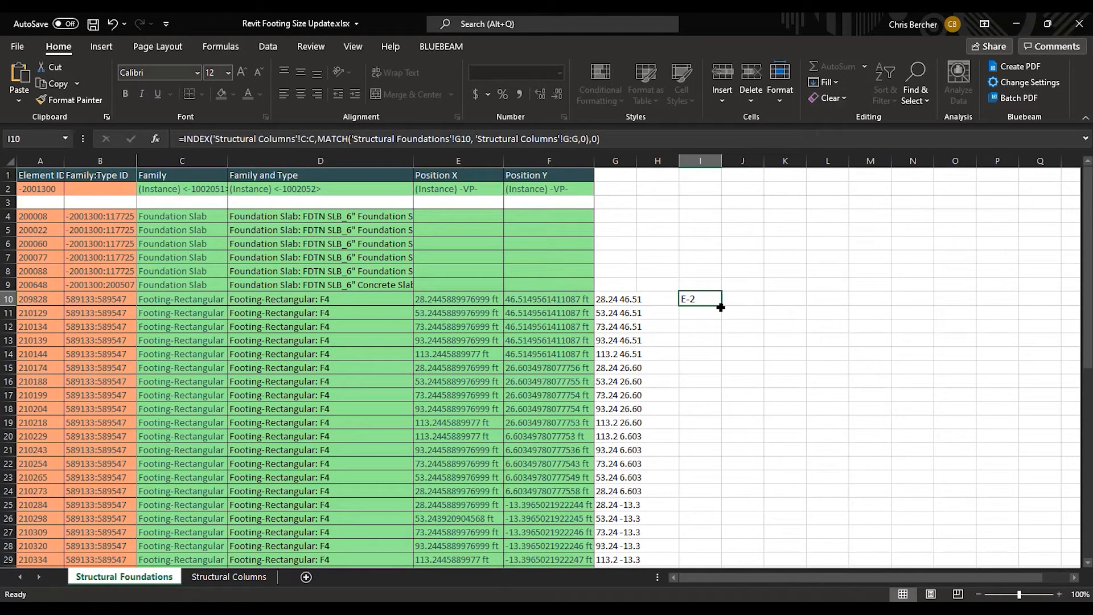
drag(722, 305, 709, 540)
scroll(760, 487, up, 8)
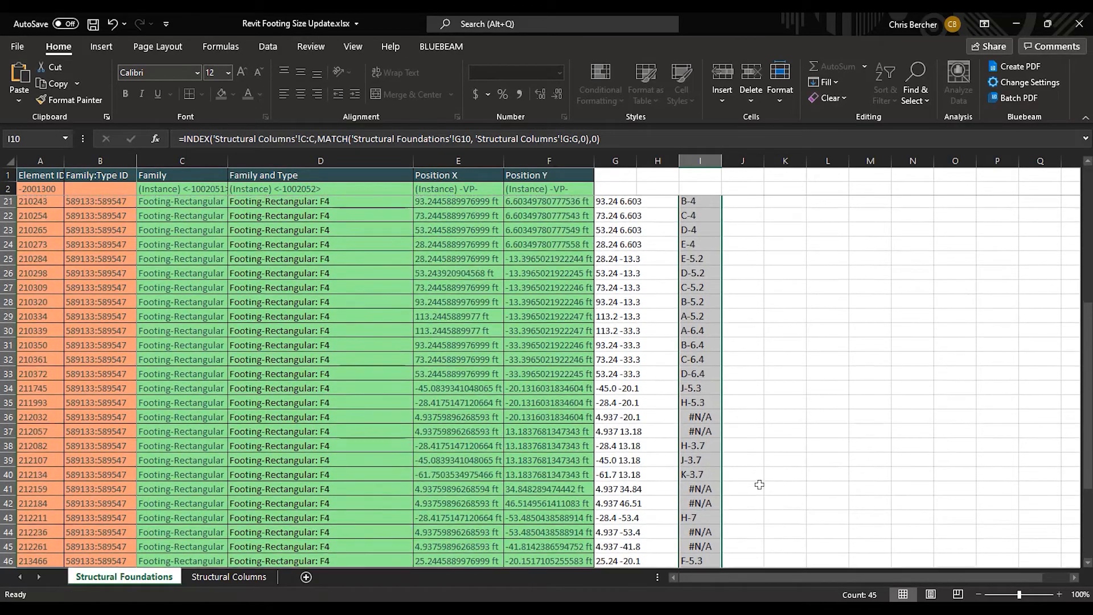
scroll(691, 459, down, 8)
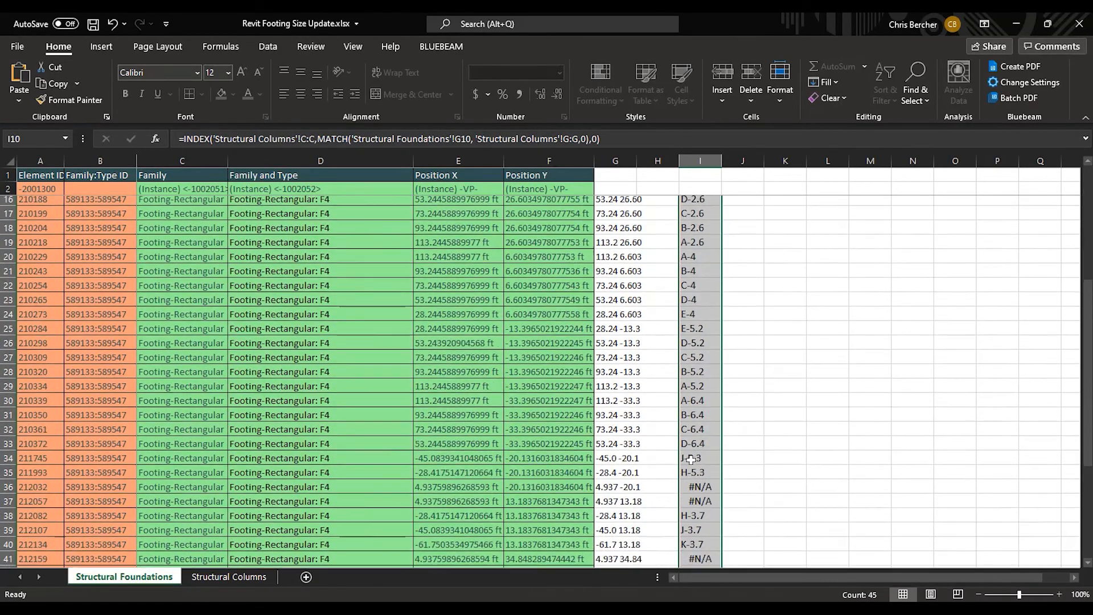
Step: Review the lookup in I36, the footing type in D36 and the location marks in I10:I19, ending with cell K10 selected
click(698, 290)
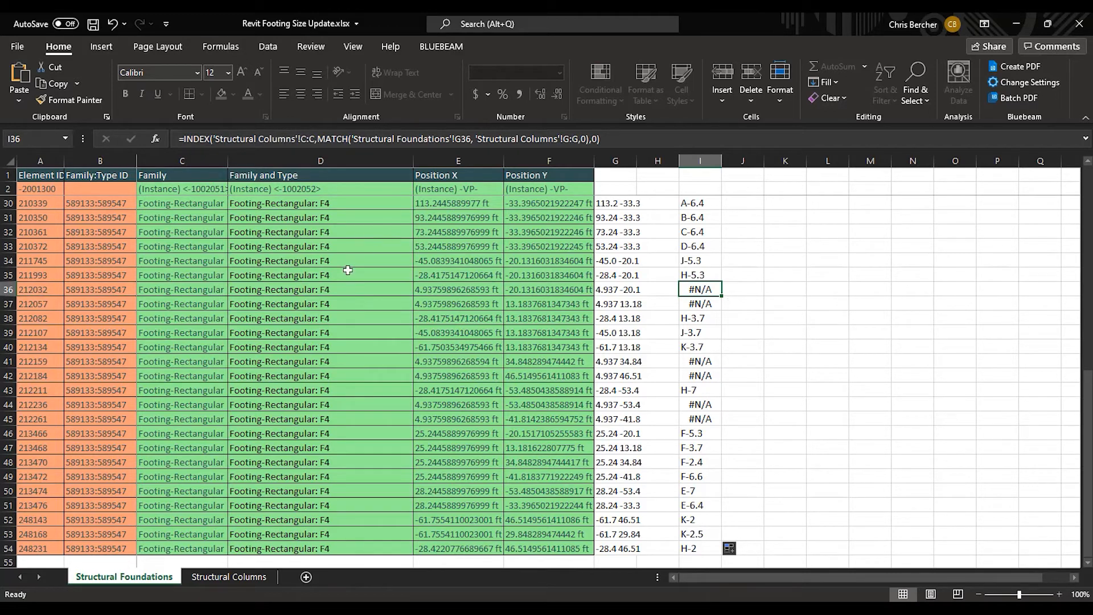
click(351, 289)
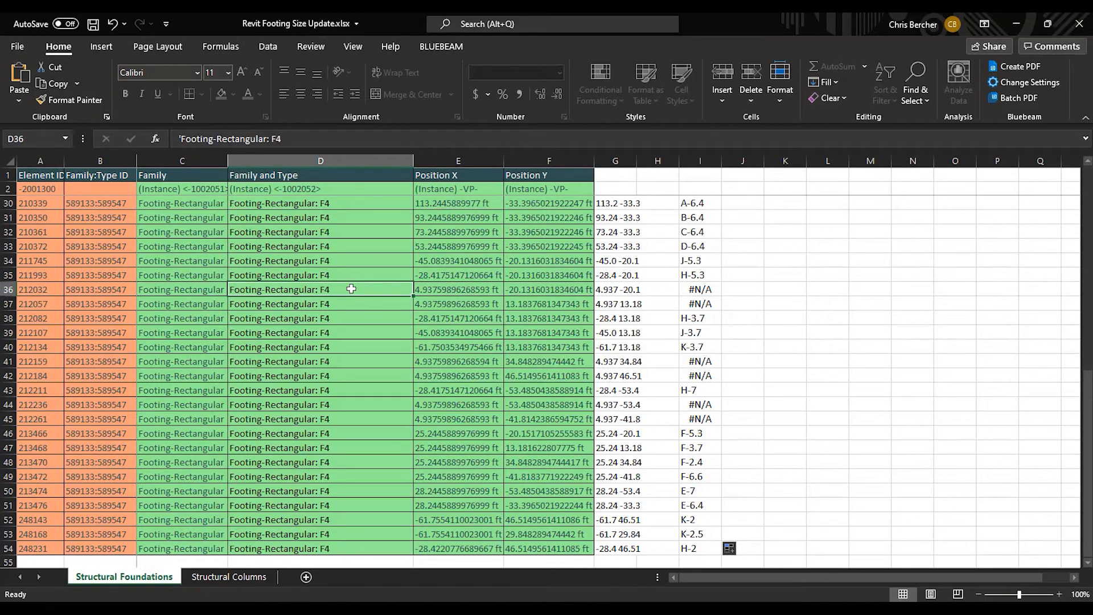
scroll(786, 301, up, 4)
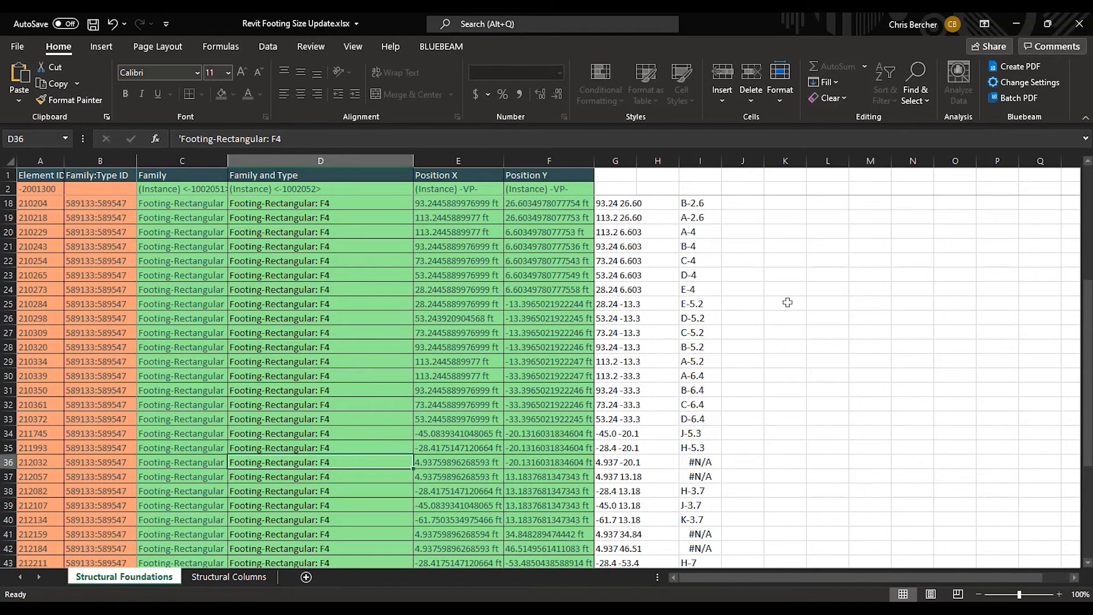
scroll(788, 303, up, 4)
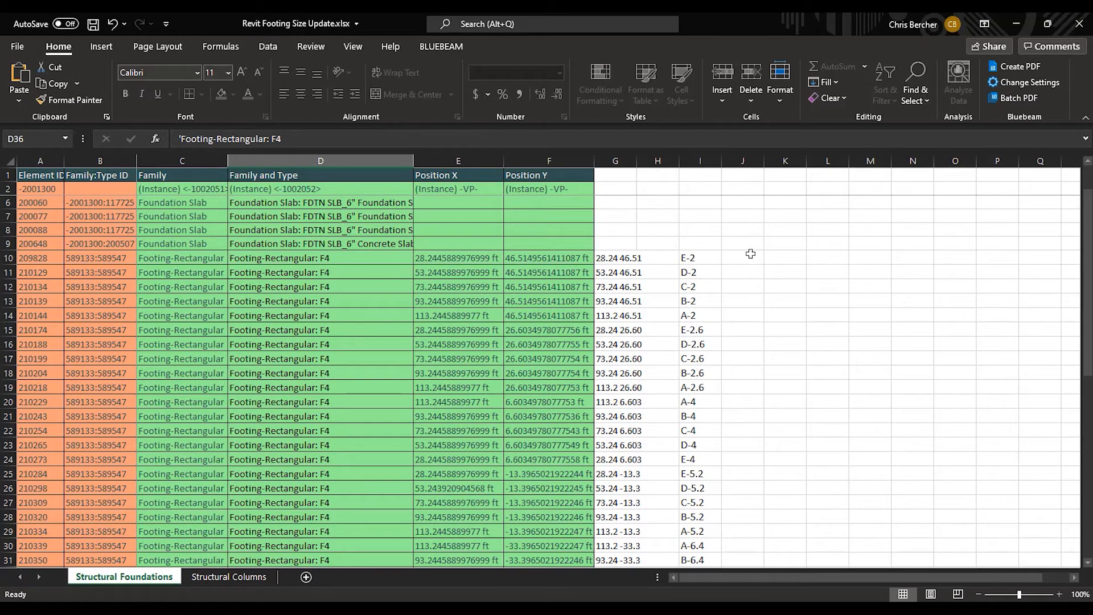
click(798, 254)
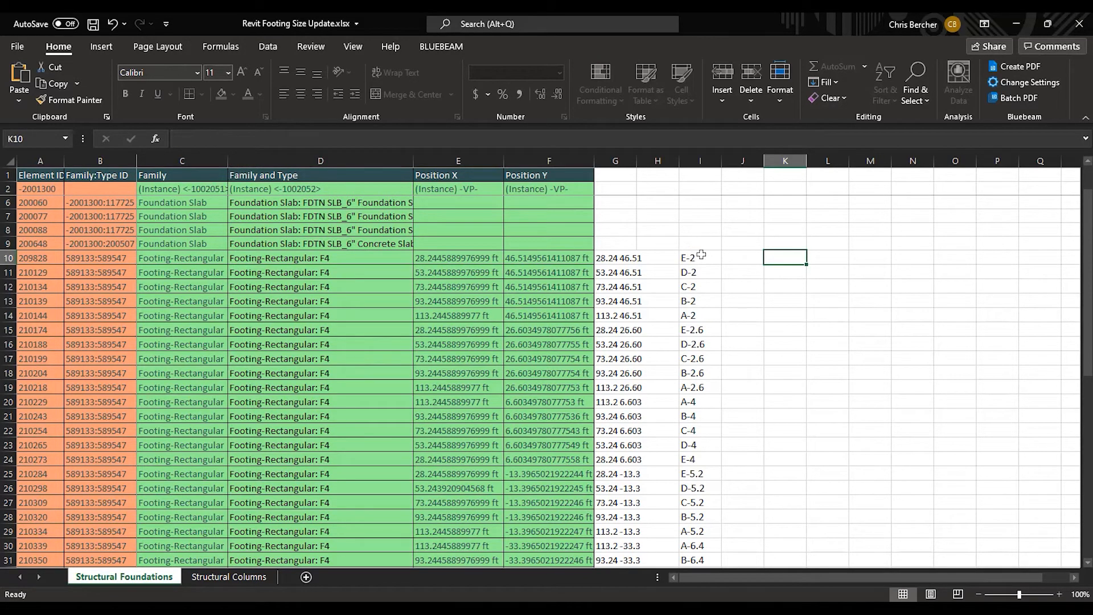
drag(701, 255, 702, 391)
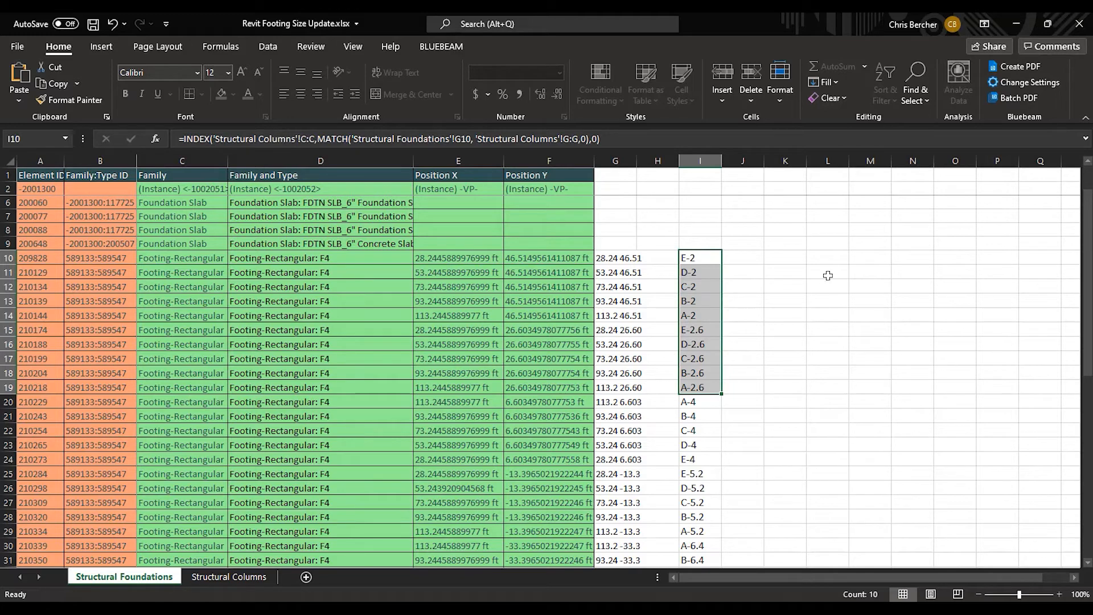
drag(793, 256, 806, 337)
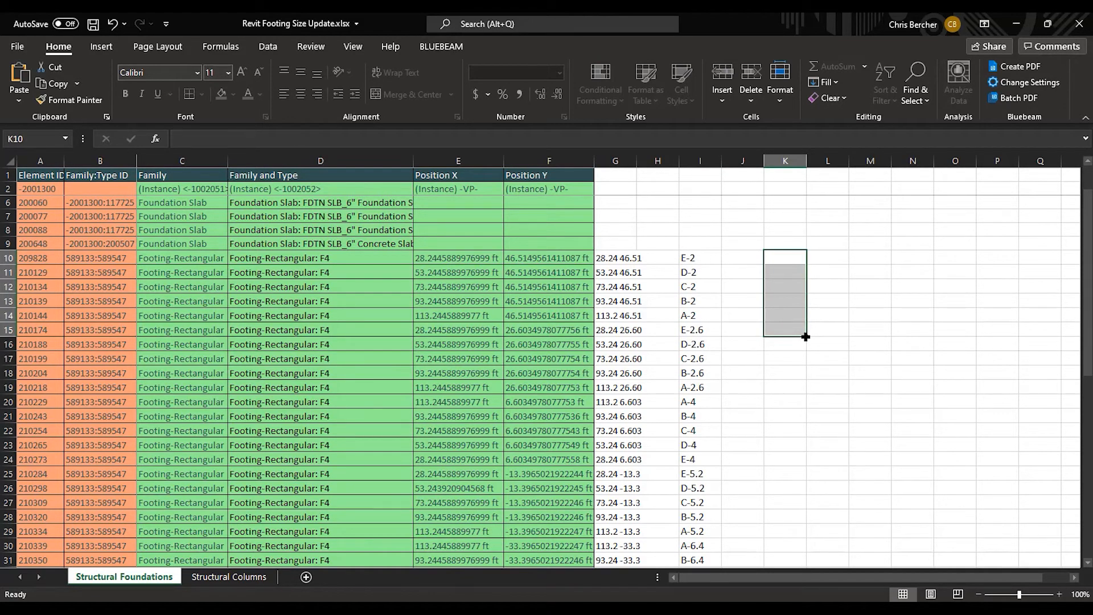
click(774, 264)
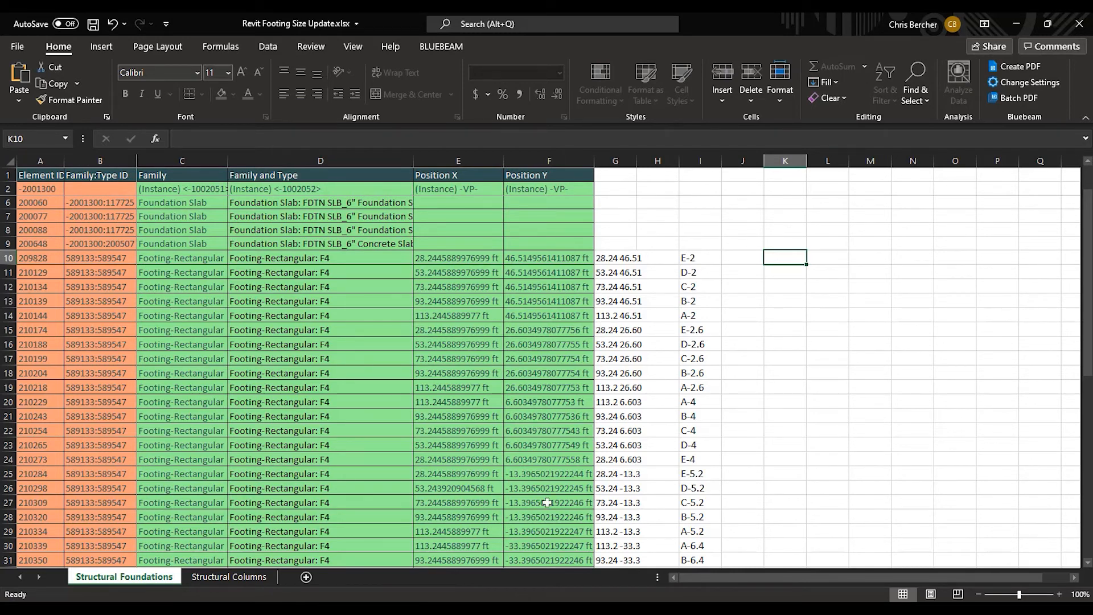
Step: Check the E-2 grid location in Structural Foundation Sizing Table.xlsx, then return to the Revit Footing Size Update workbook
click(467, 611)
click(419, 556)
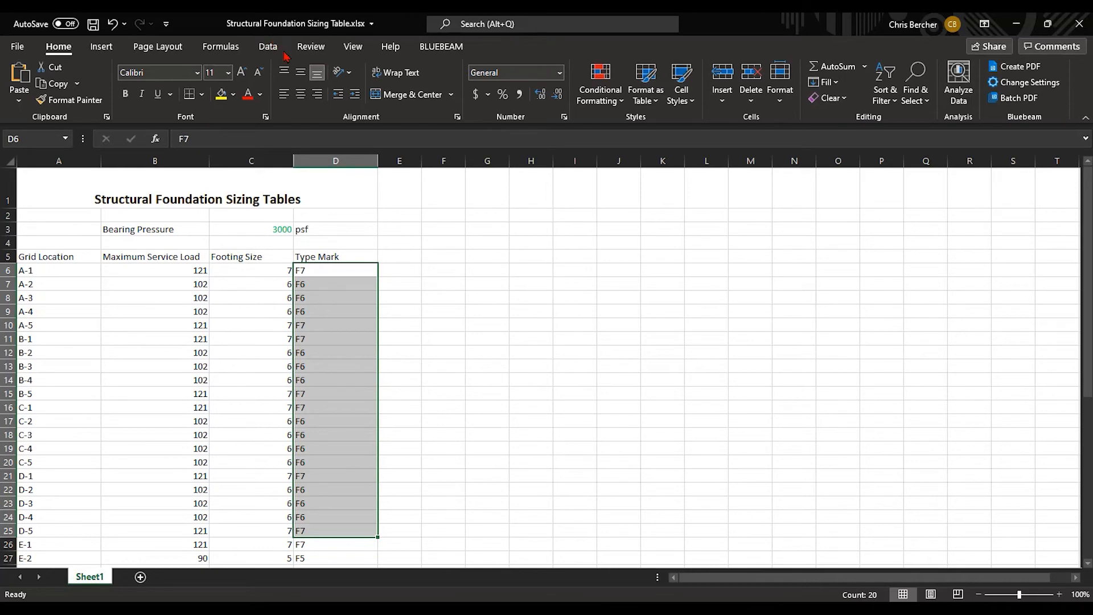
scroll(64, 456, down, 1)
click(55, 492)
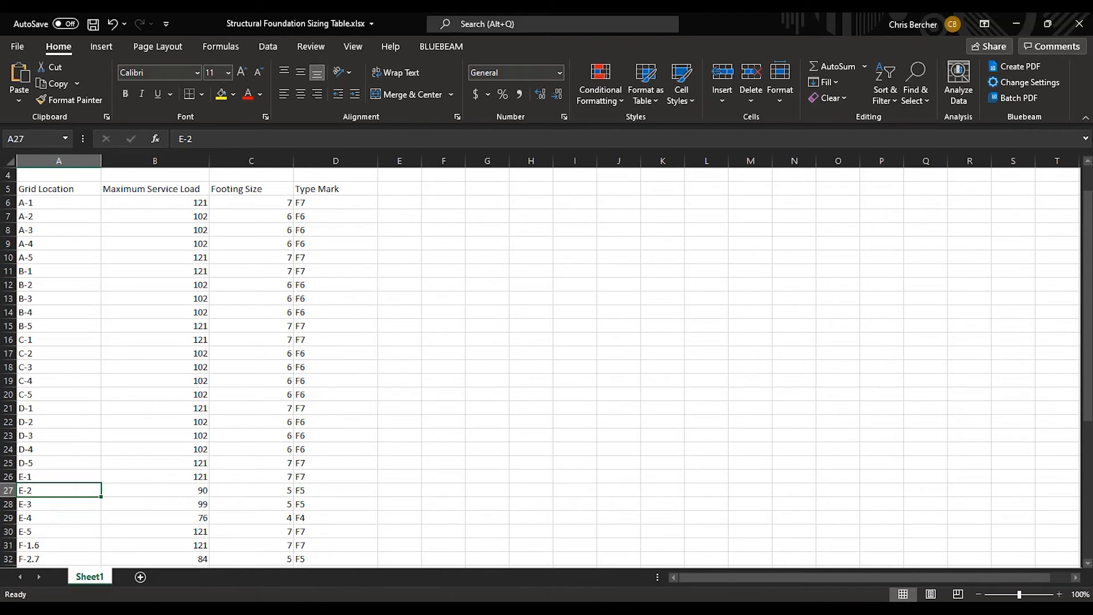
click(519, 584)
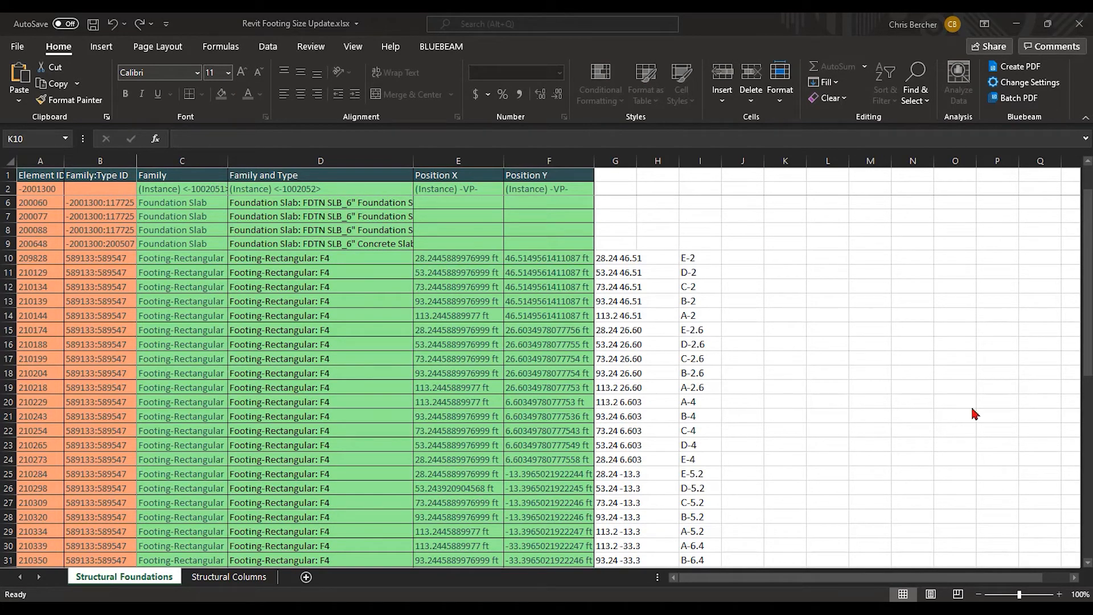
Step: Draft =VLOOKUP(I10, 'C:\Temp\[Structural Foundation Sizing Table.xlsx]Sheet1'!$A:$D,4,0) in K10 and review its table range, column index and range lookup arguments
click(306, 140)
text(=VLOOKUP(I10, 'C:\Temp\[Structural Foundation Sizing Table.xlsx]Sheet1'!$A:$D,4,0))
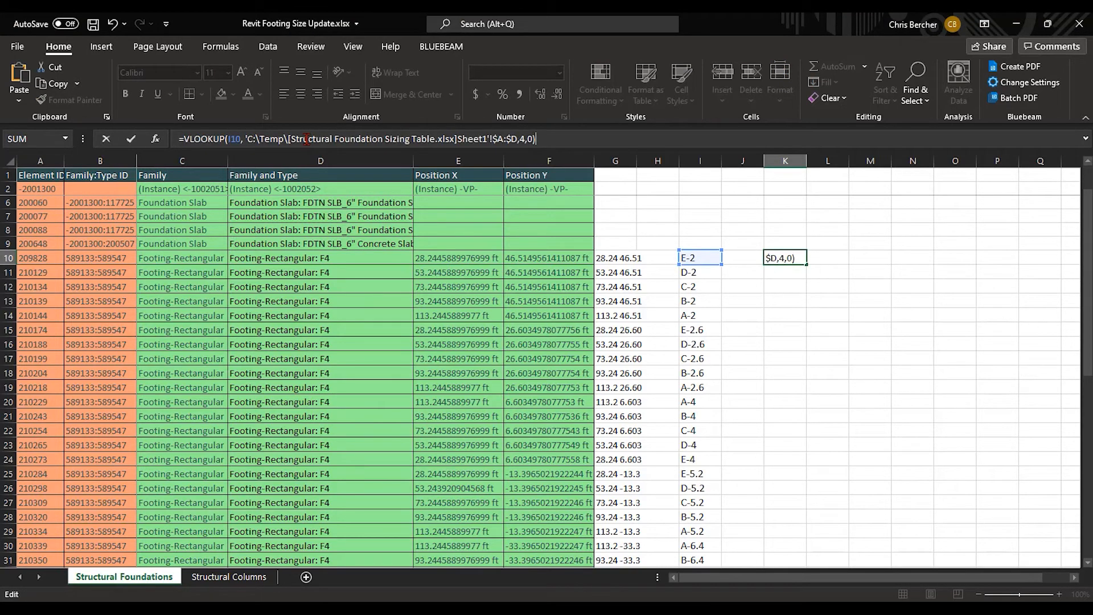
click(582, 144)
scroll(717, 331, up, 1)
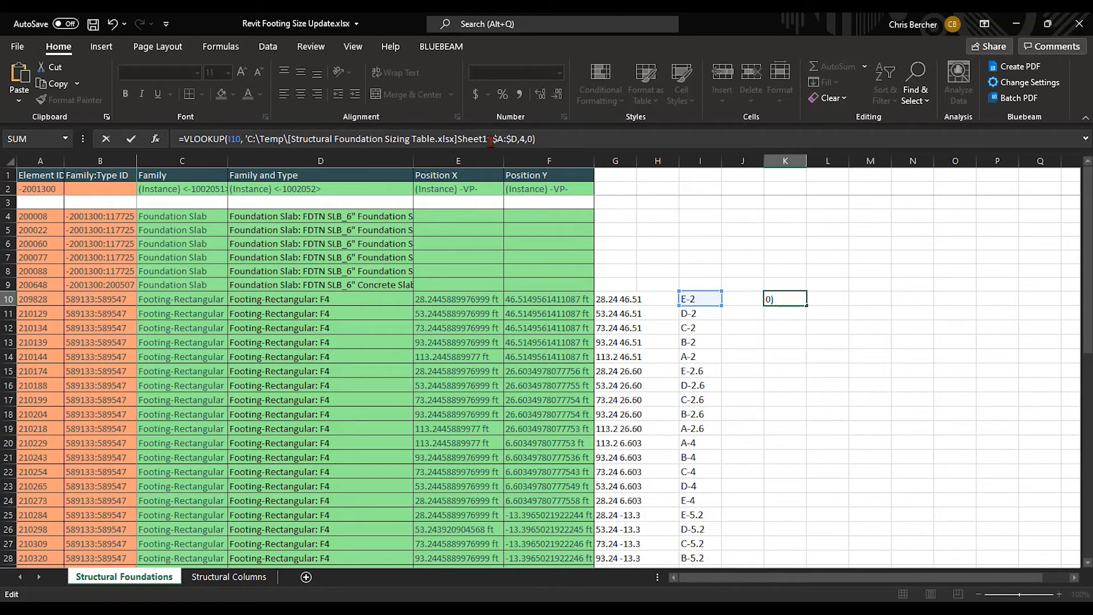
click(516, 138)
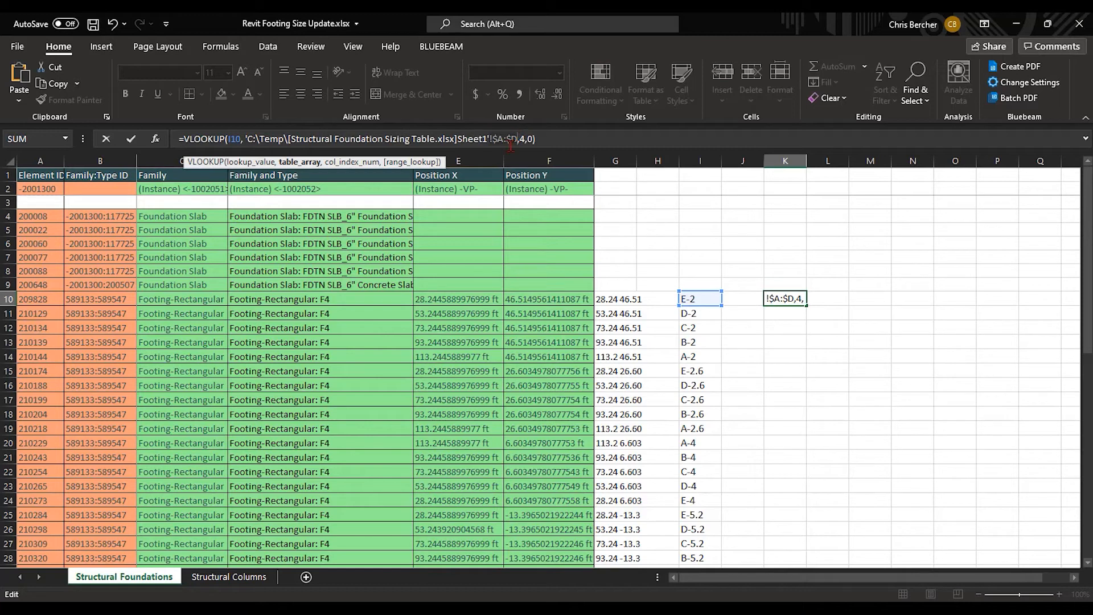
click(520, 138)
key(Right)
key(Right)
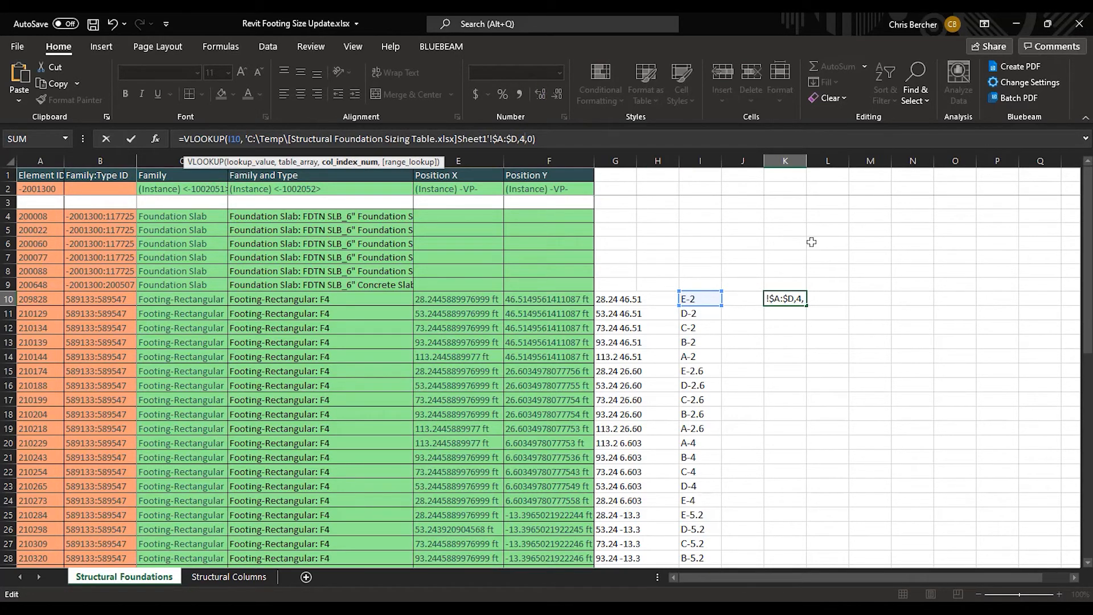
click(562, 138)
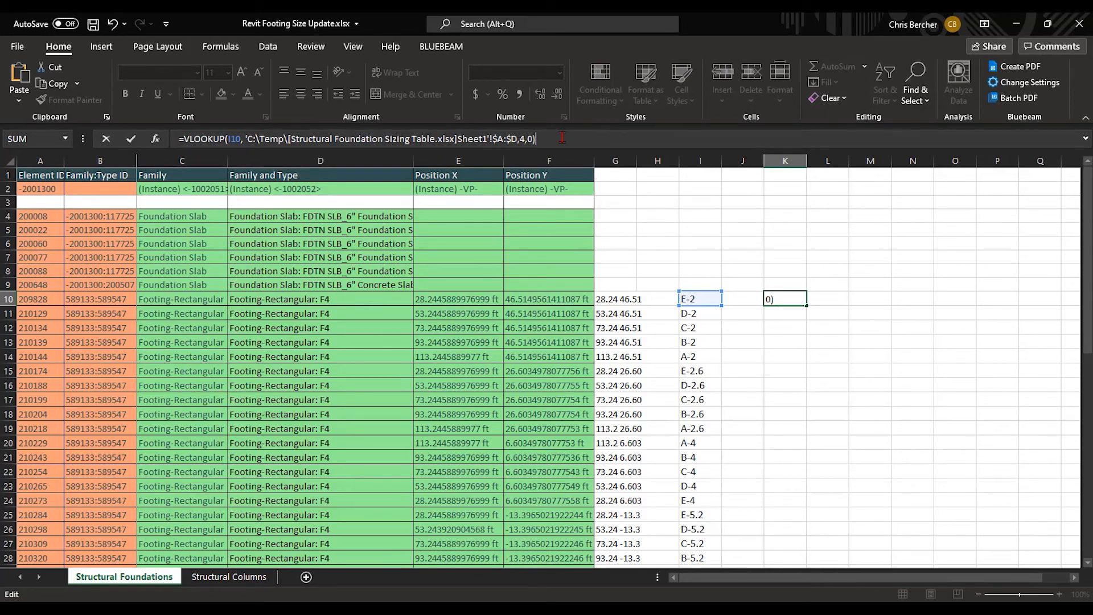
Step: Try replacing the workbook path in the K10 draft by referencing the open sizing table, then restore the path C:\Temp\[Structural Foundation Sizing Table.xlsx]Sheet1
drag(489, 140, 249, 138)
key(ctrl+c)
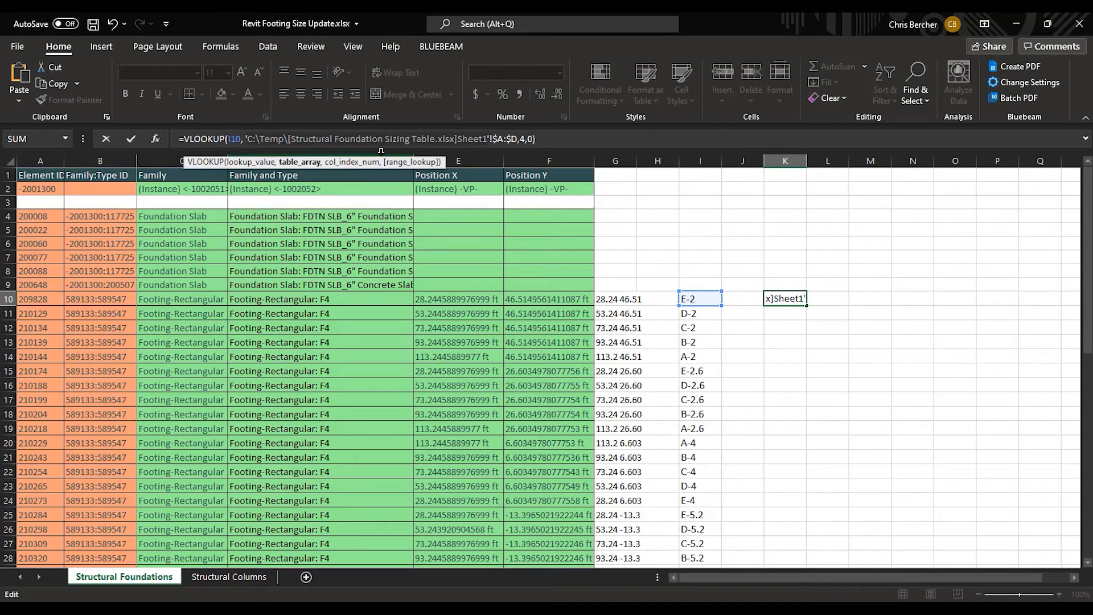
key(BackSpace)
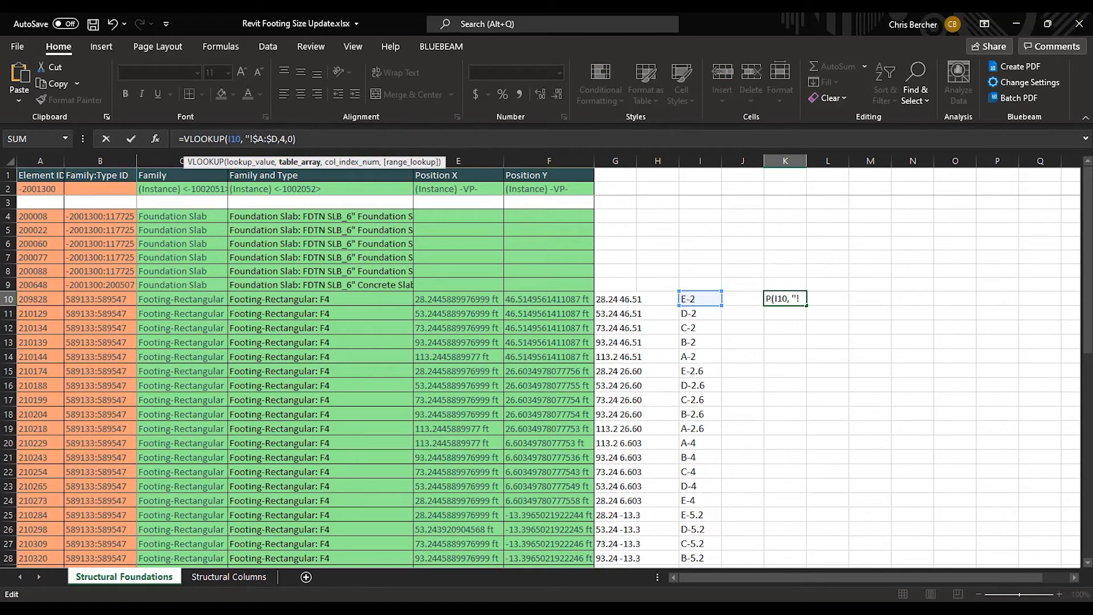
click(468, 608)
click(393, 555)
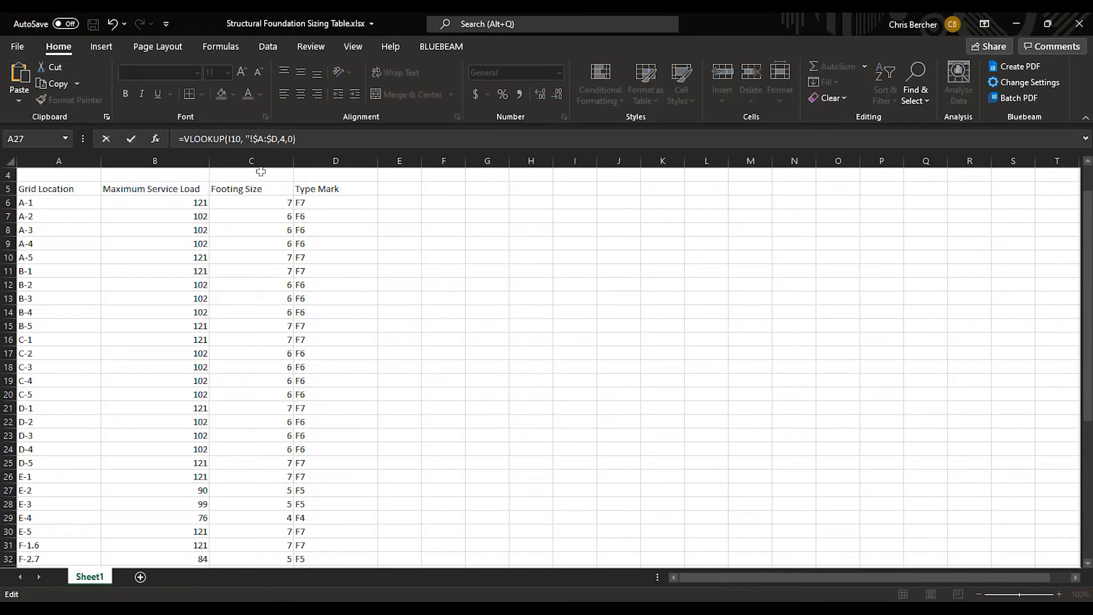
scroll(175, 235, up, 1)
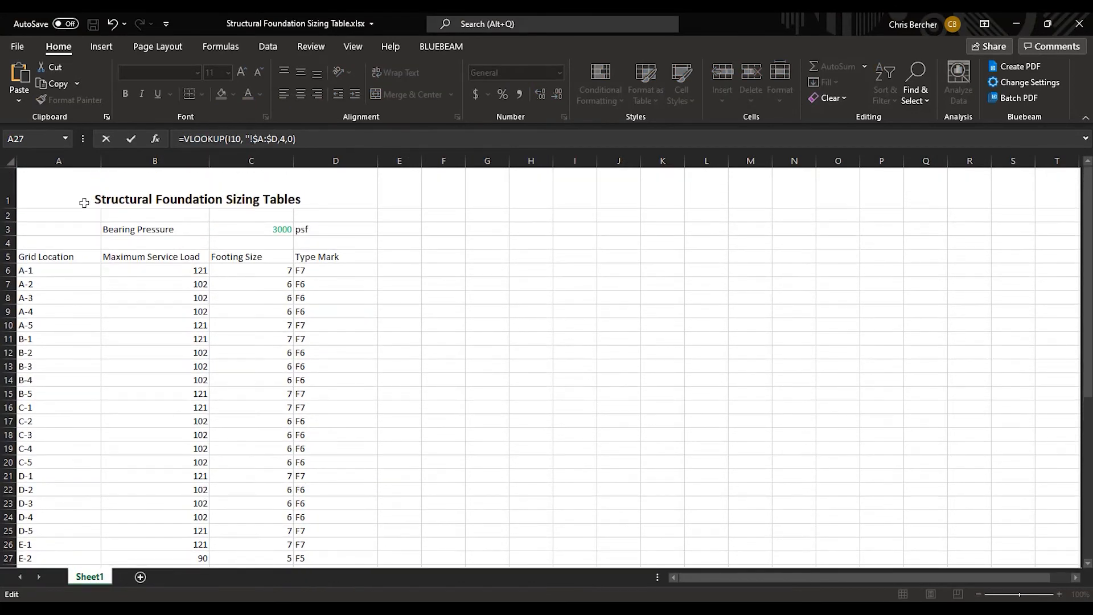
key(Return)
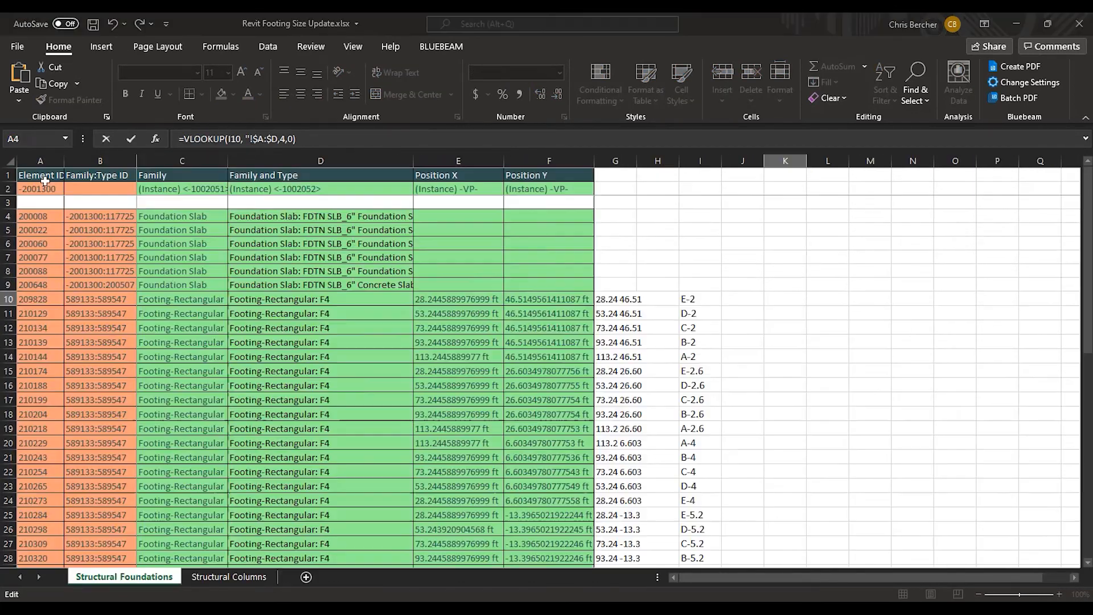
click(557, 357)
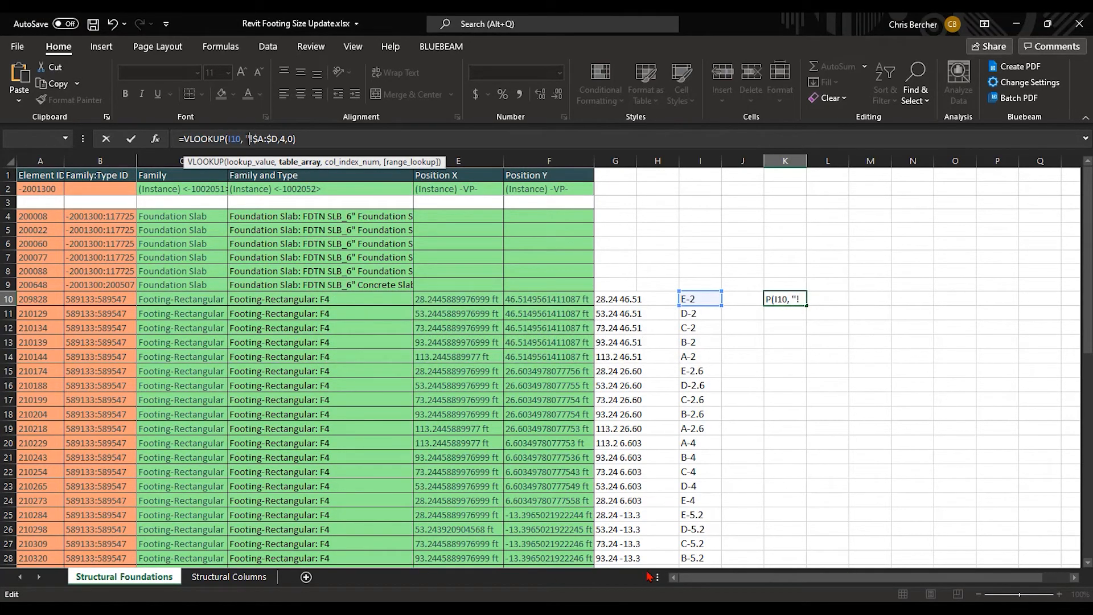
key(ctrl+v)
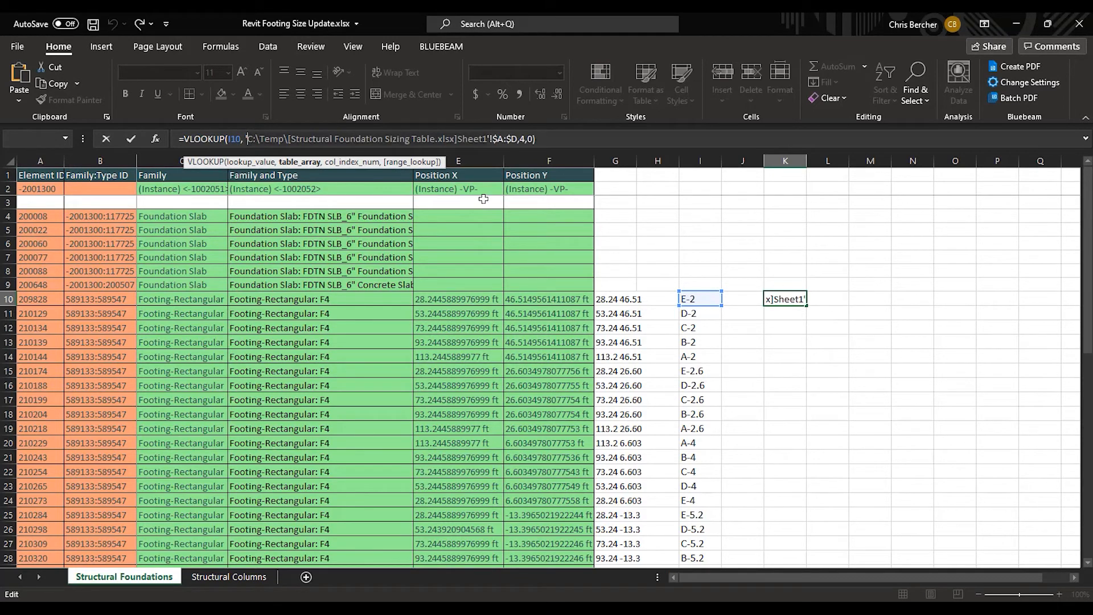
Step: Try removing C:\Temp\ from the K10 formula's workbook reference, review the remaining arguments and discard the edit
click(573, 139)
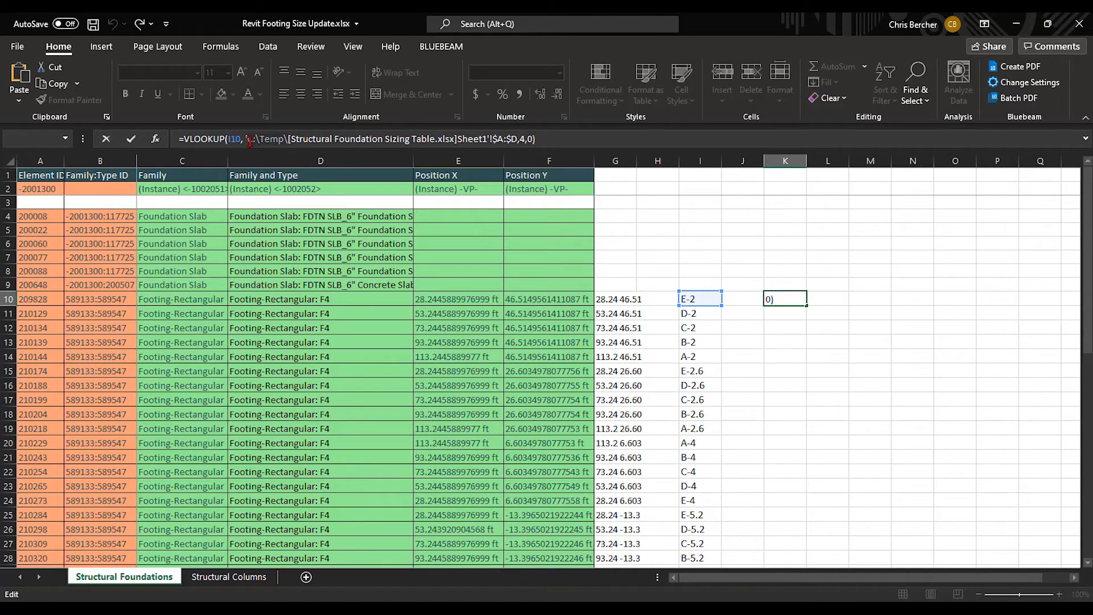
drag(250, 139, 289, 139)
key(Delete)
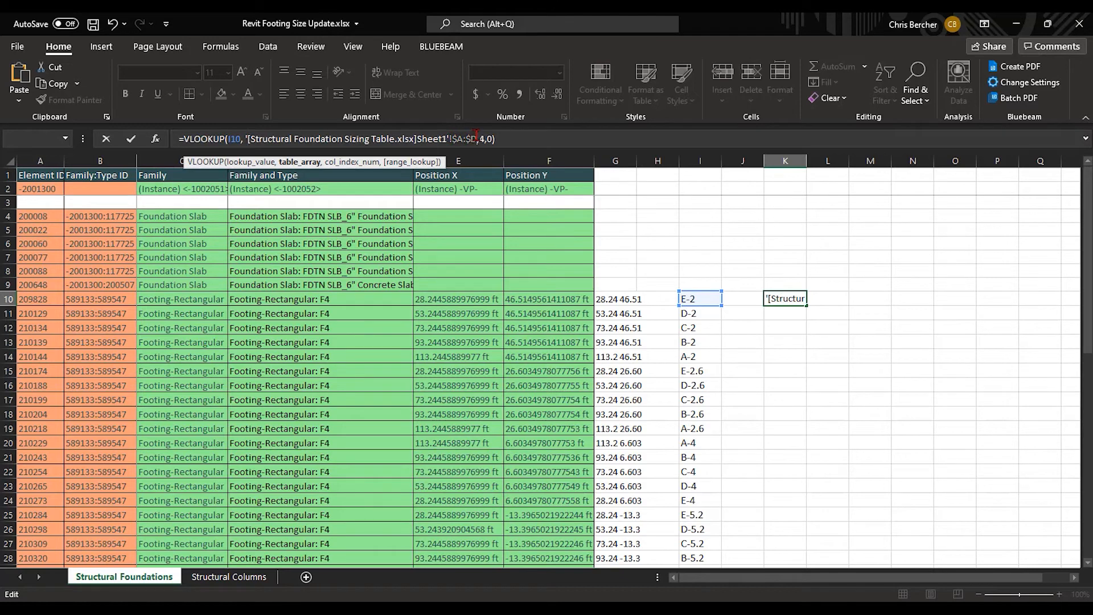
click(478, 139)
click(485, 139)
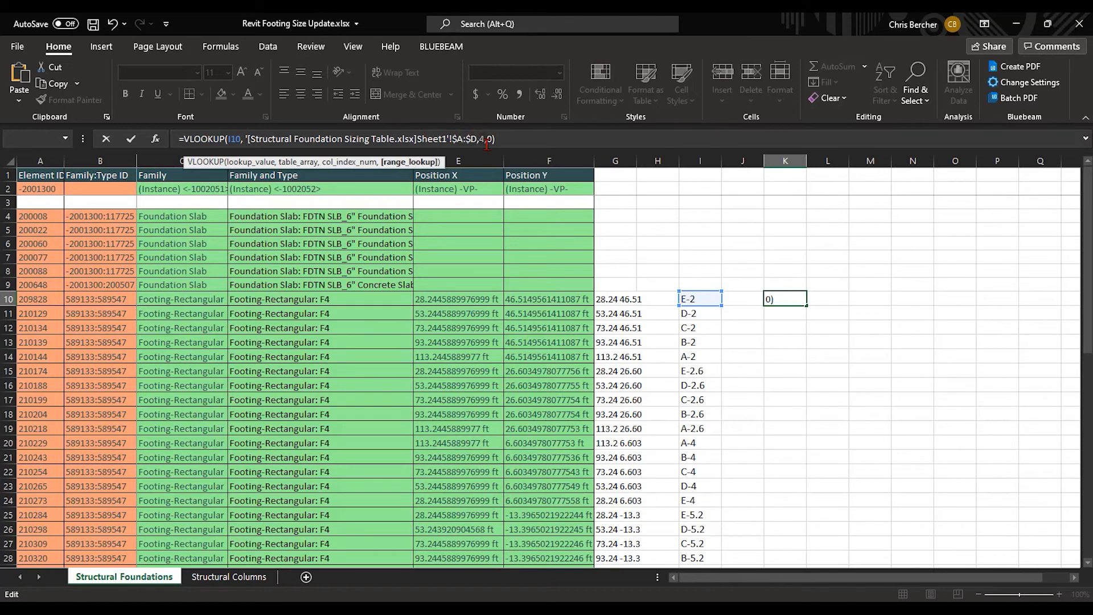
click(553, 139)
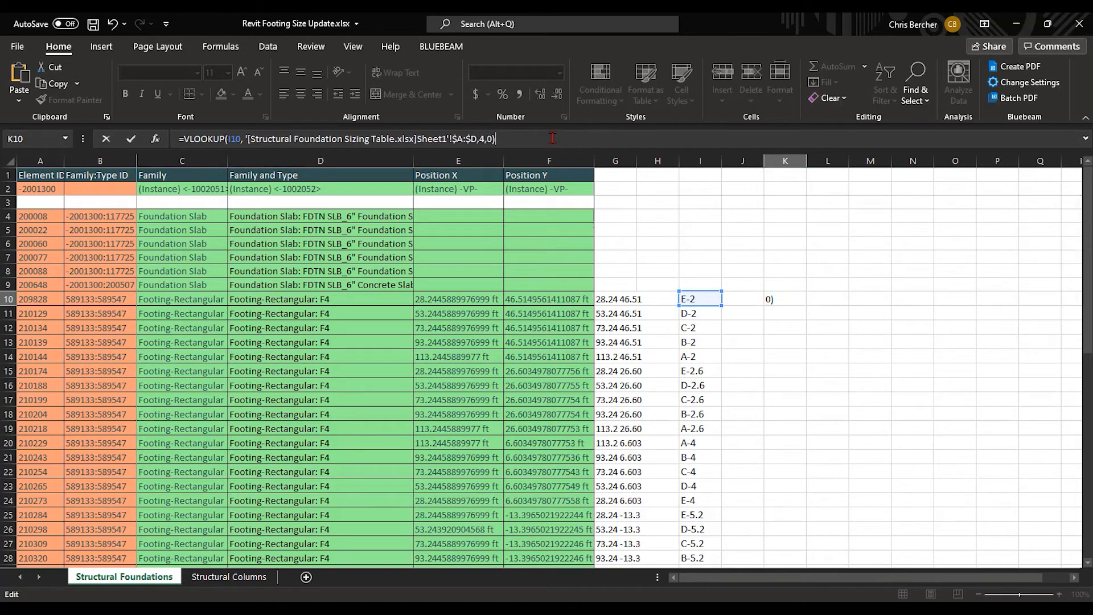
key(Escape)
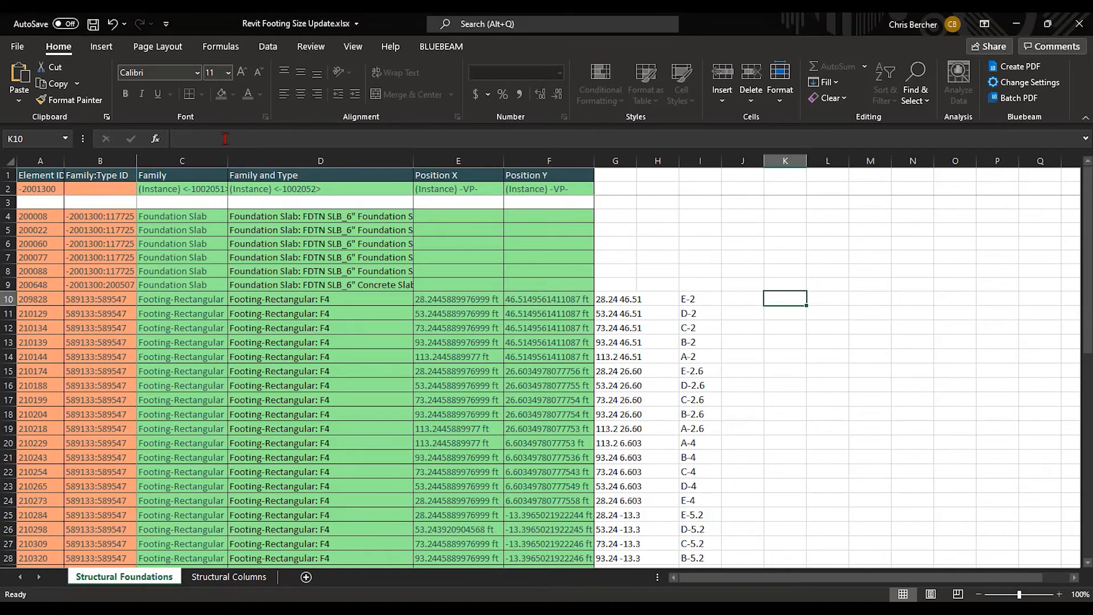
Step: Enter =VLOOKUP(I10, '[Structural Foundation Sizing Table.xlsx]Sheet1'!$A:$D,4,0) in K10 of the Structural Foundations sheet
text(=VLOOKUP(I10, '[Structural Foundation Sizing Table.xlsx]Sheet1'!$A:$D,4,0))
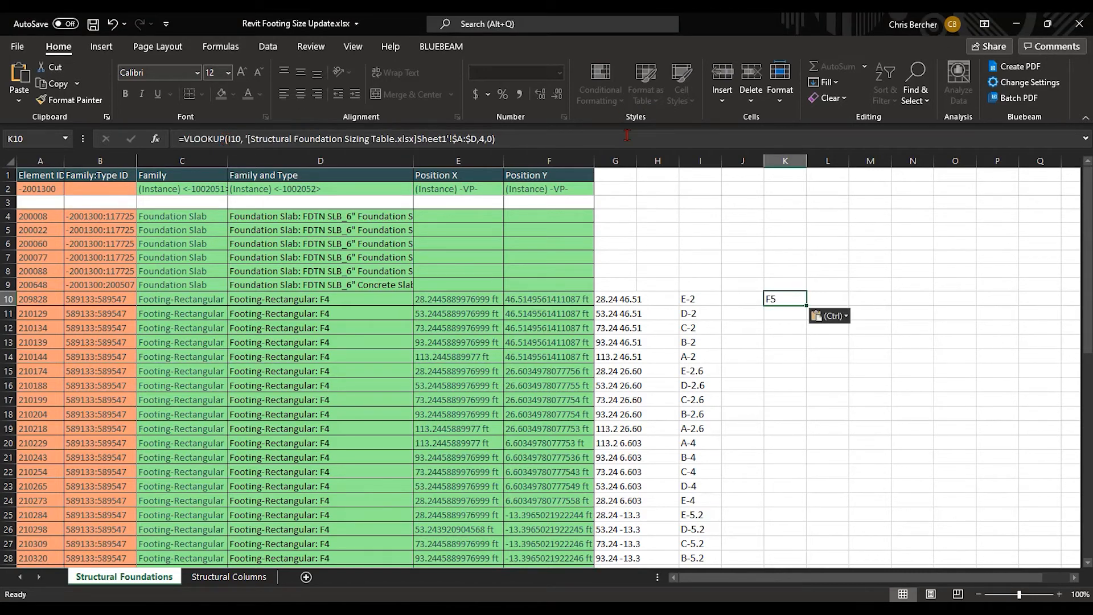
click(842, 297)
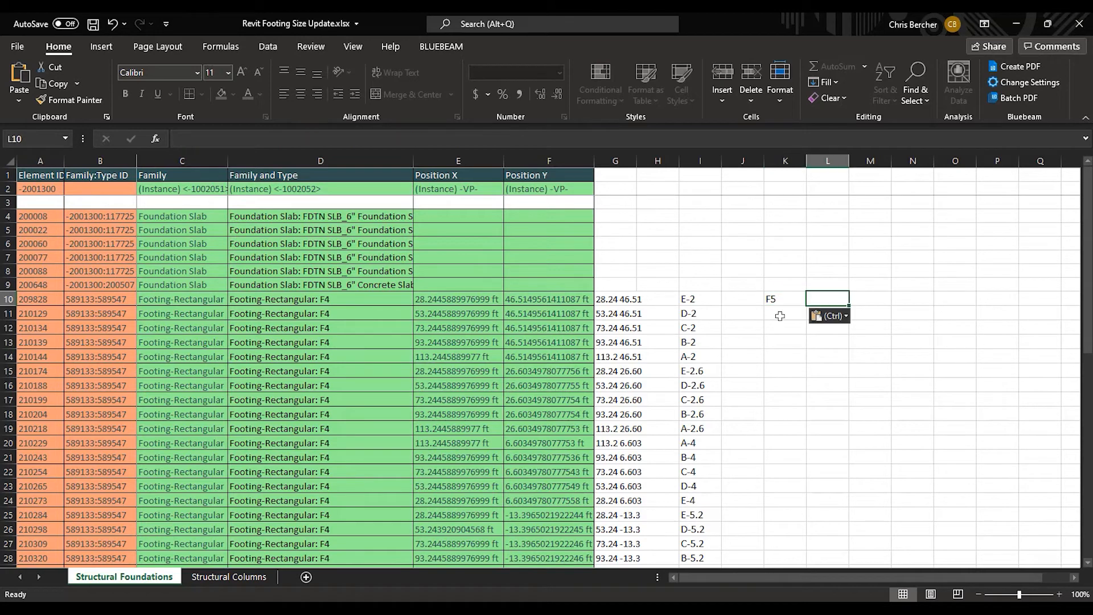
click(797, 300)
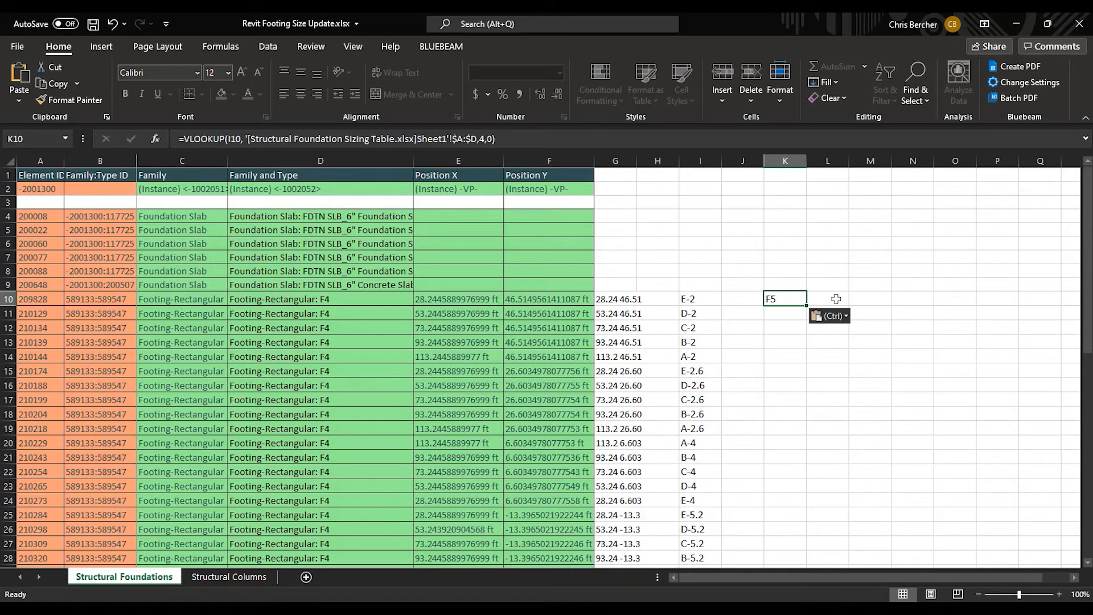
click(811, 300)
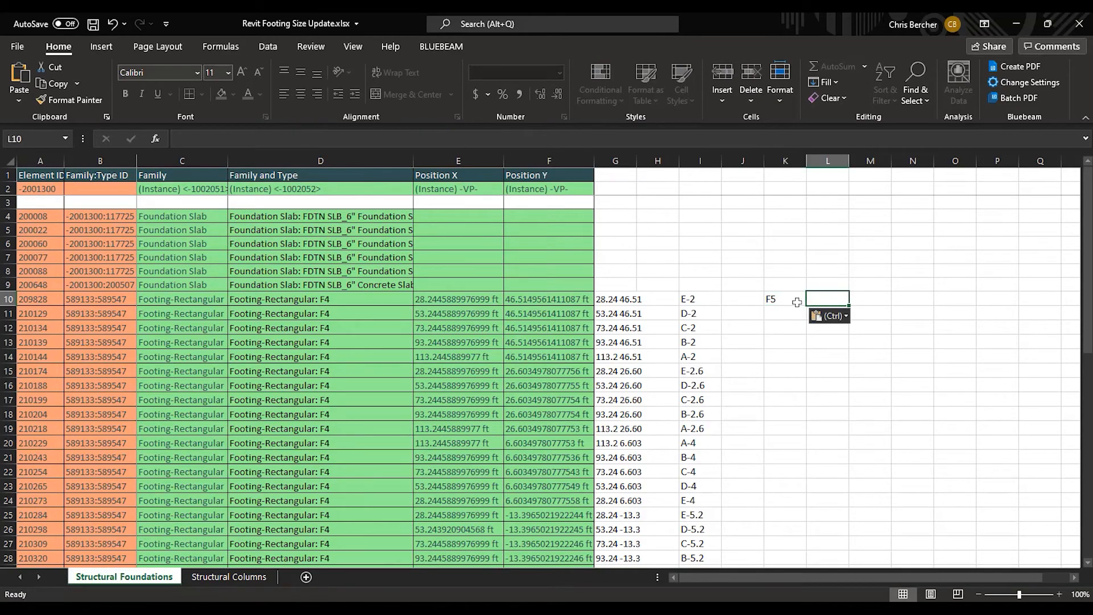
Step: Fill the K10 type mark lookup down column K to the last footing in row 54
click(797, 302)
drag(806, 306, 809, 545)
scroll(829, 439, up, 9)
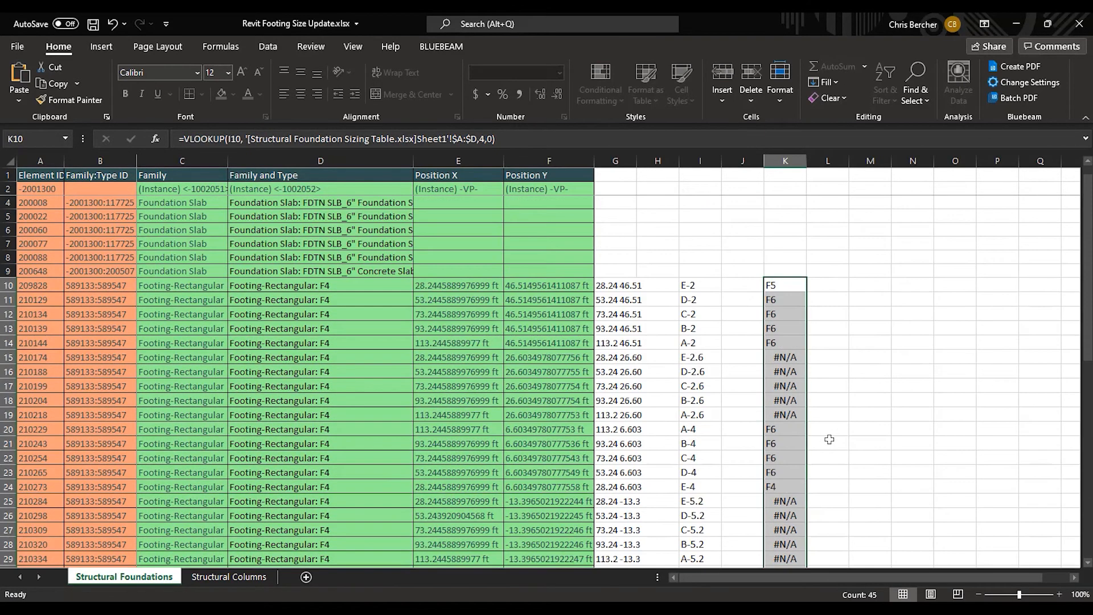
Step: Review the type mark lookups down column K against the location marks in column I, checking the formulas in K16, K15 and K10
scroll(774, 422, down, 2)
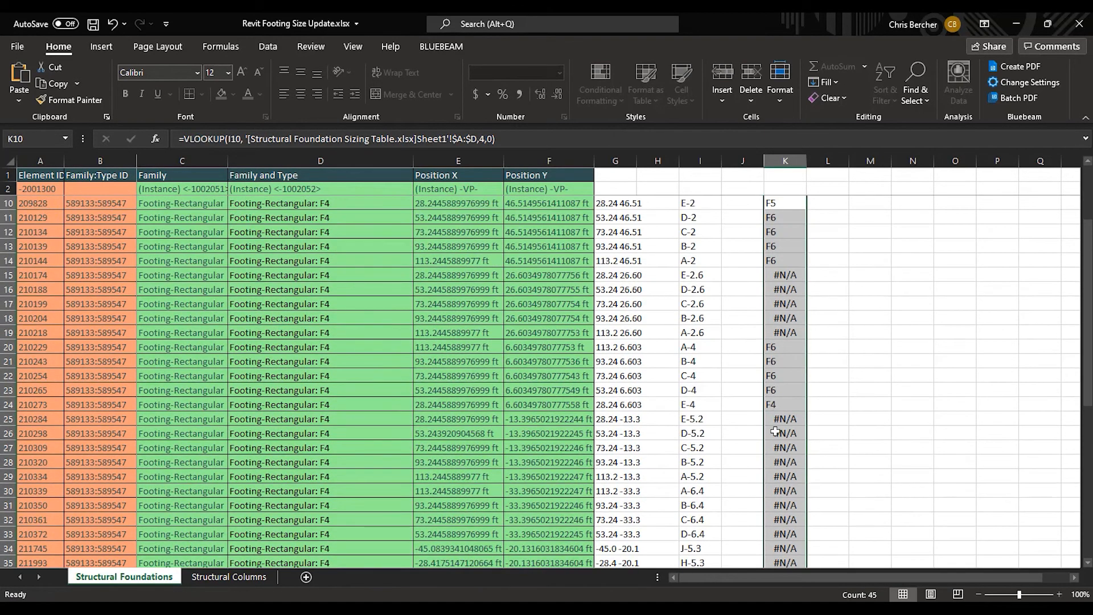
scroll(796, 381, down, 3)
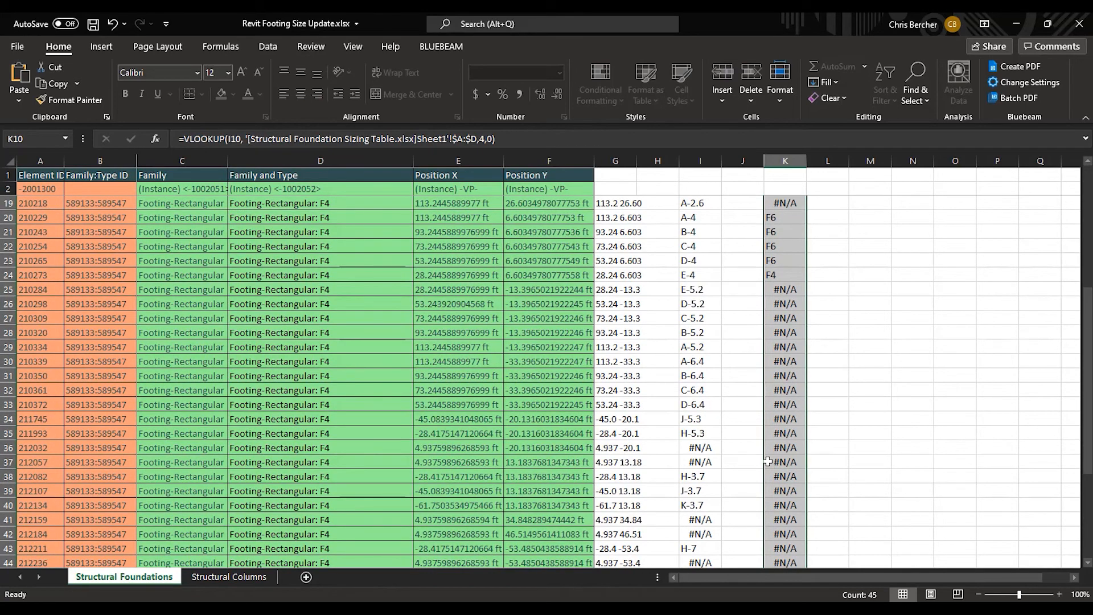
scroll(399, 486, up, 5)
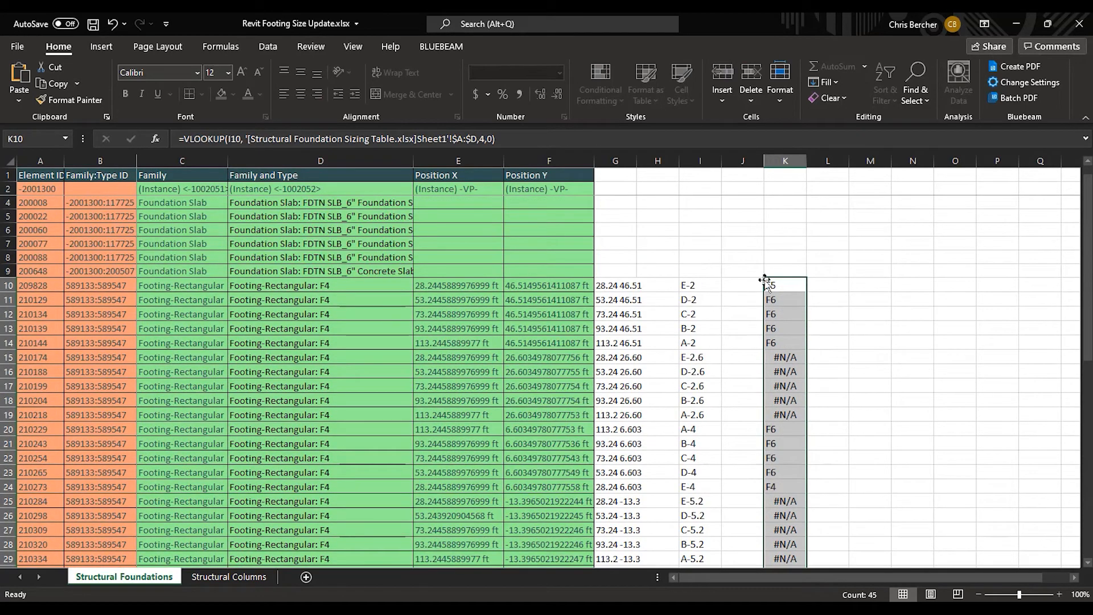
click(796, 298)
click(795, 329)
click(795, 367)
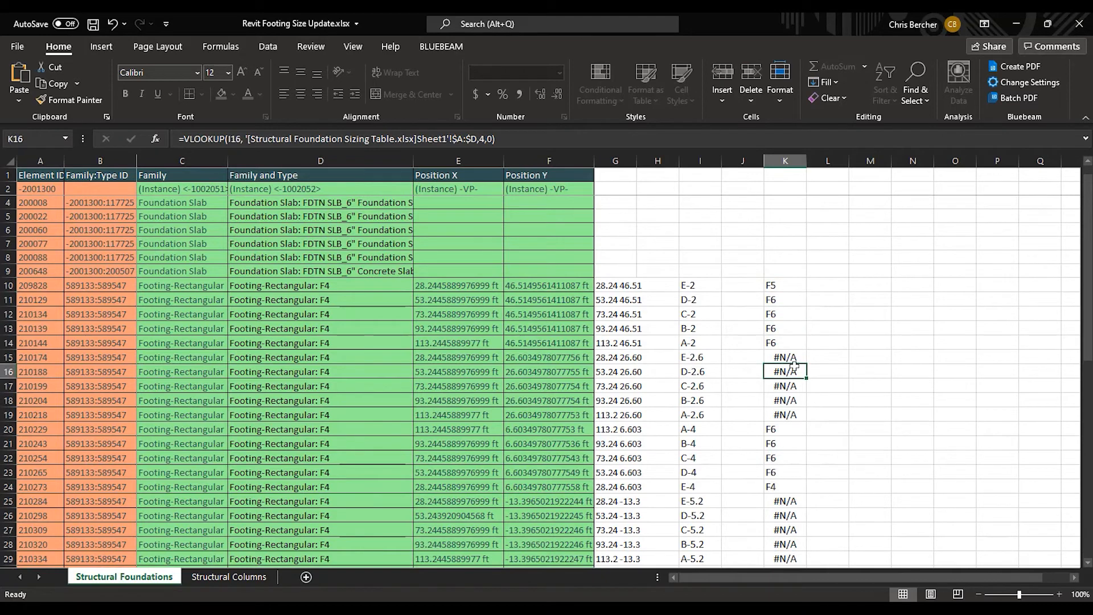
click(795, 357)
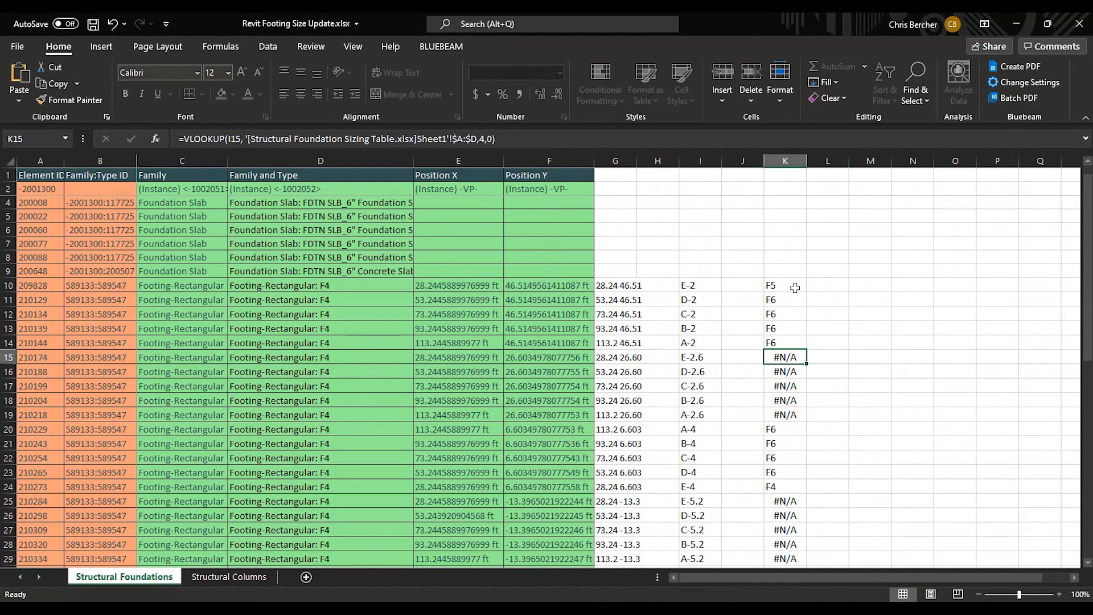
click(795, 287)
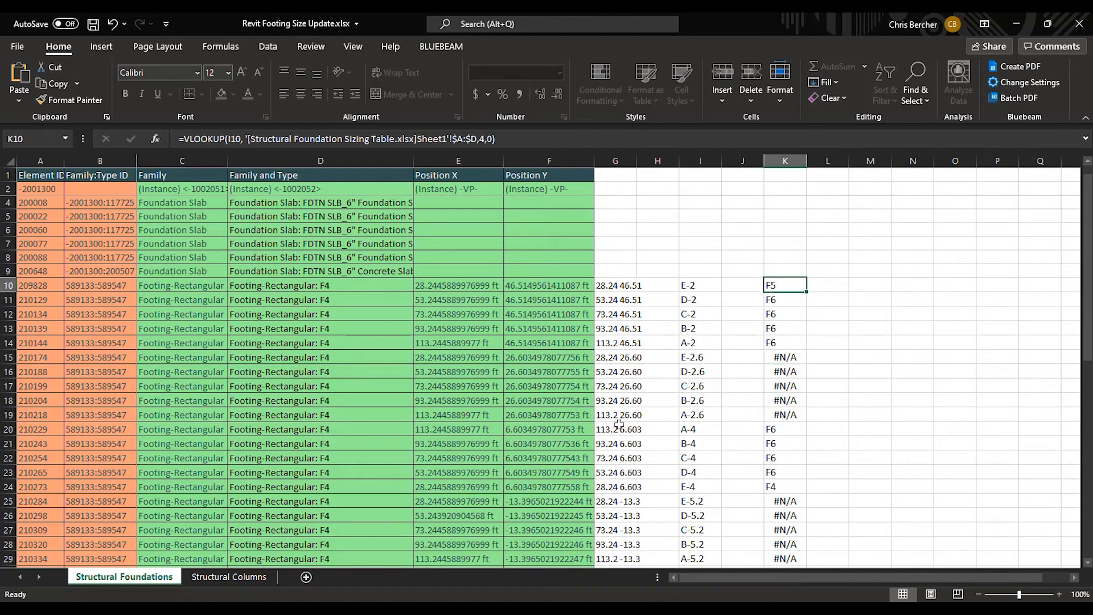
Step: Examine the grid locations and type marks in Structural Foundation Sizing Table.xlsx from A-1 down to K-1
click(468, 610)
click(393, 561)
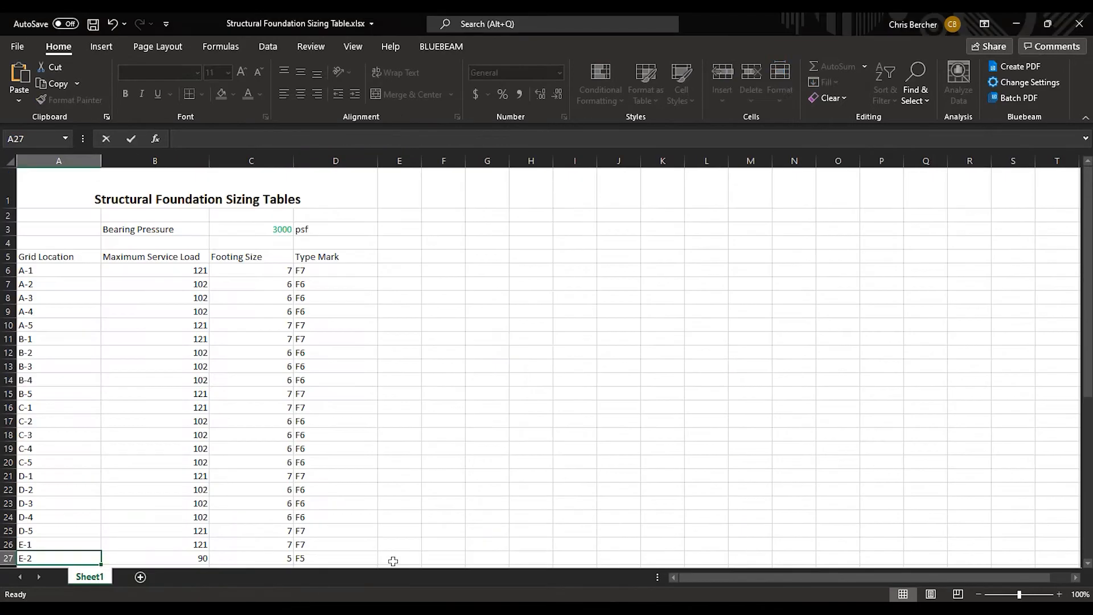
scroll(246, 439, down, 2)
scroll(246, 439, down, 2)
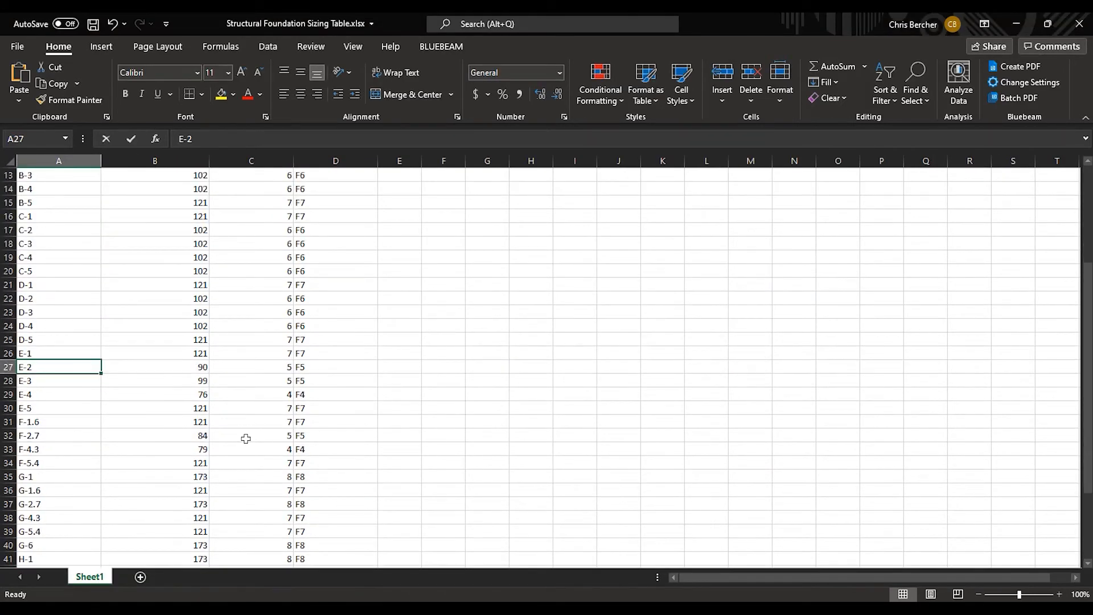
scroll(95, 442, down, 2)
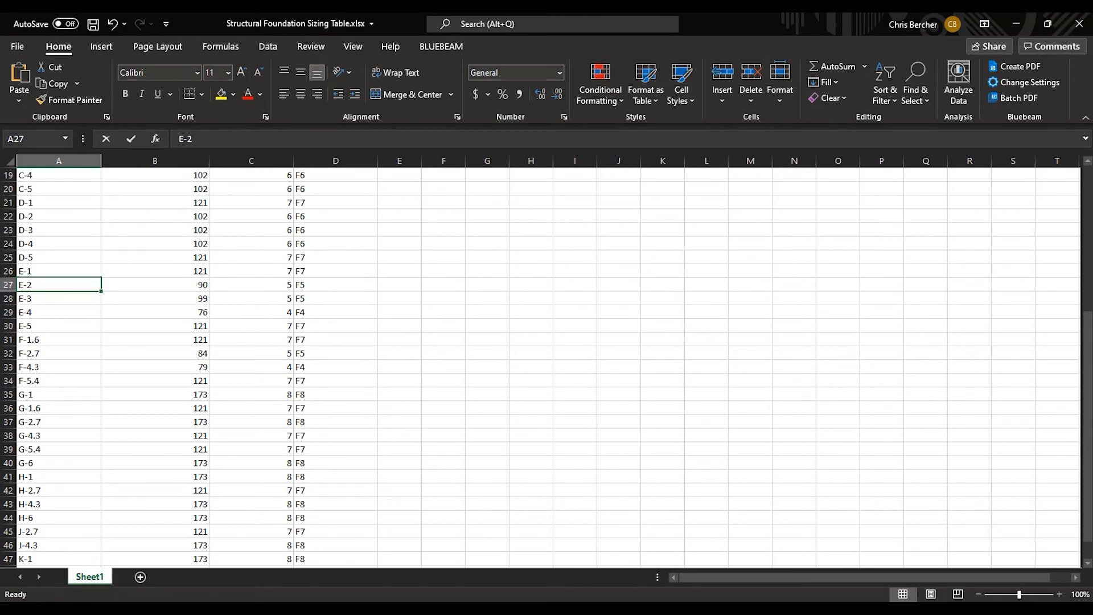
mouse_move(702, 607)
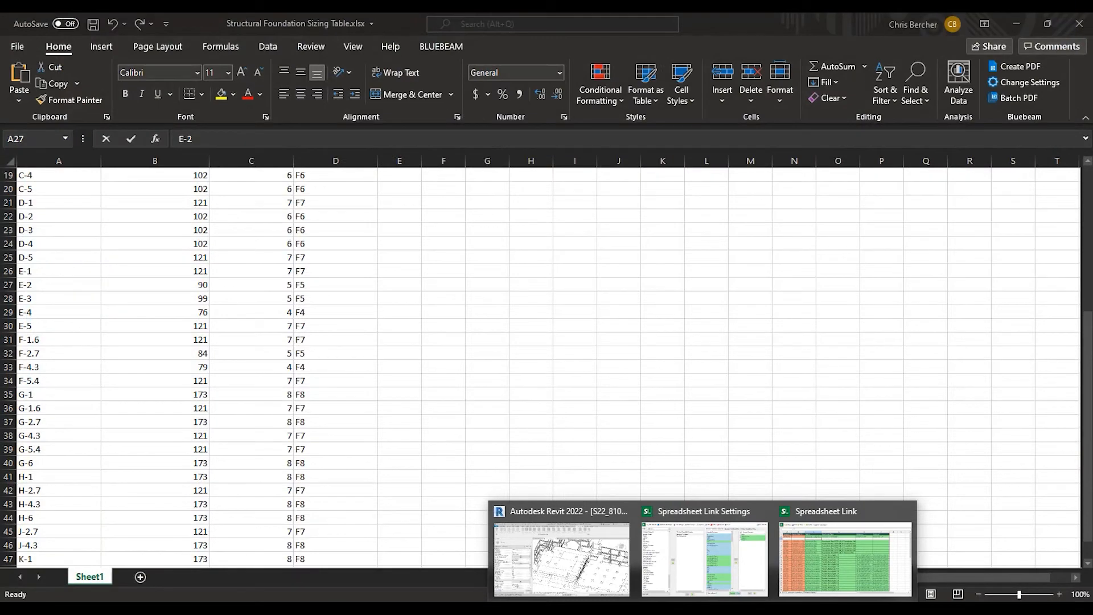
Step: Switch to Revit Footing Size Update.xlsx and compare the location marks in column I with the type marks in column K
click(521, 584)
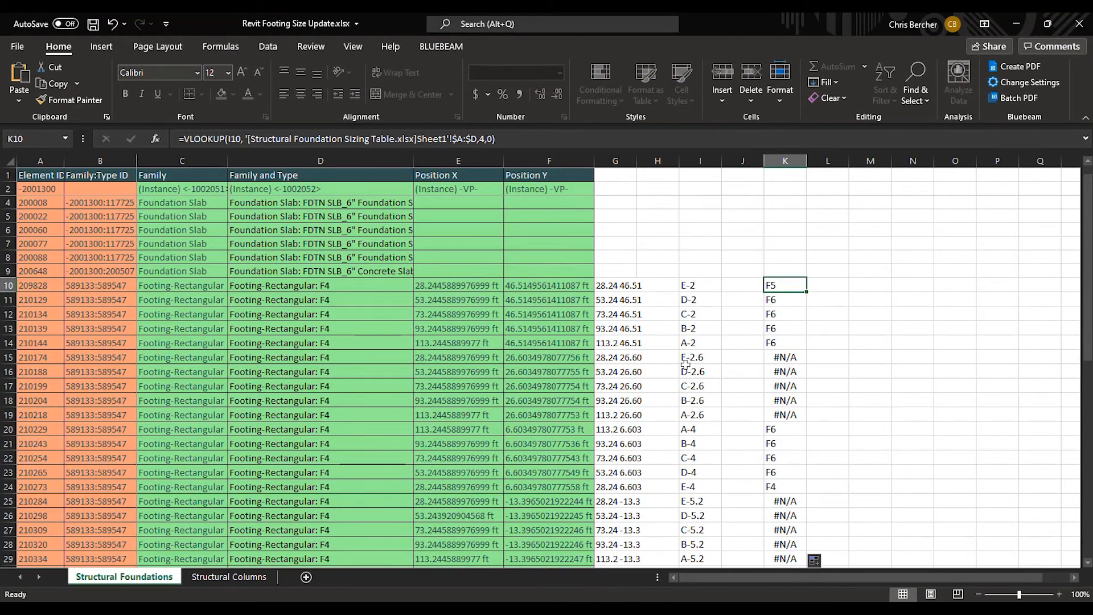
scroll(720, 396, down, 2)
scroll(721, 395, down, 3)
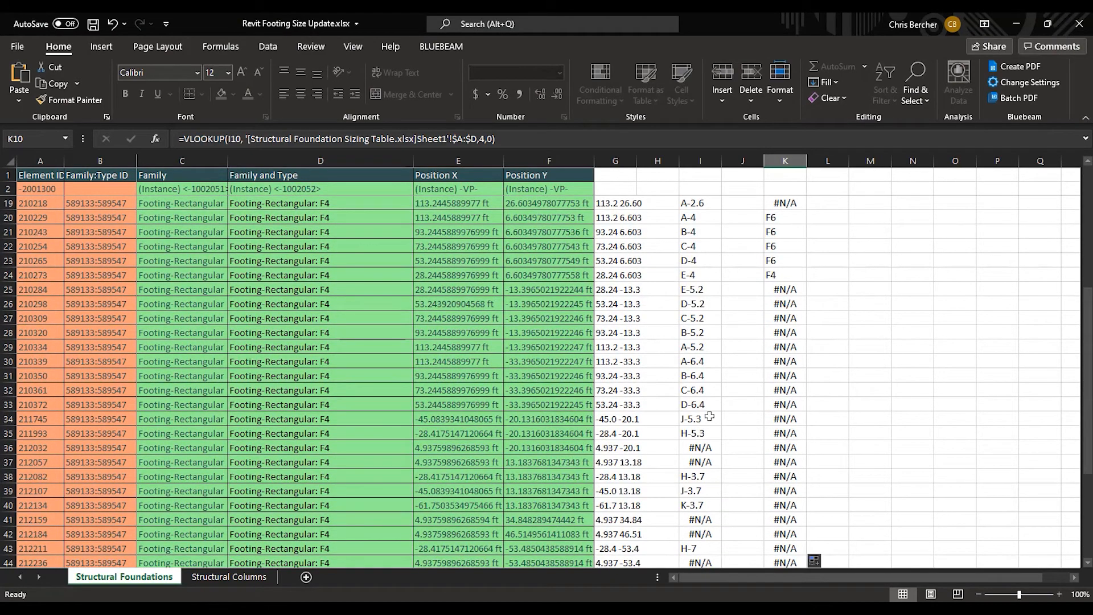
scroll(717, 402, up, 5)
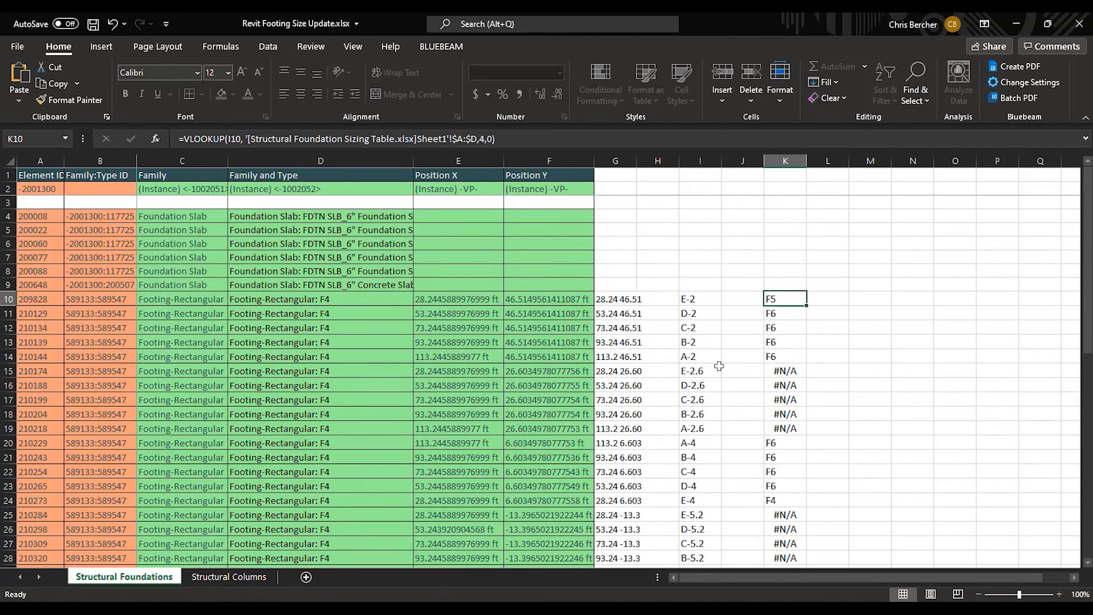
scroll(745, 353, down, 1)
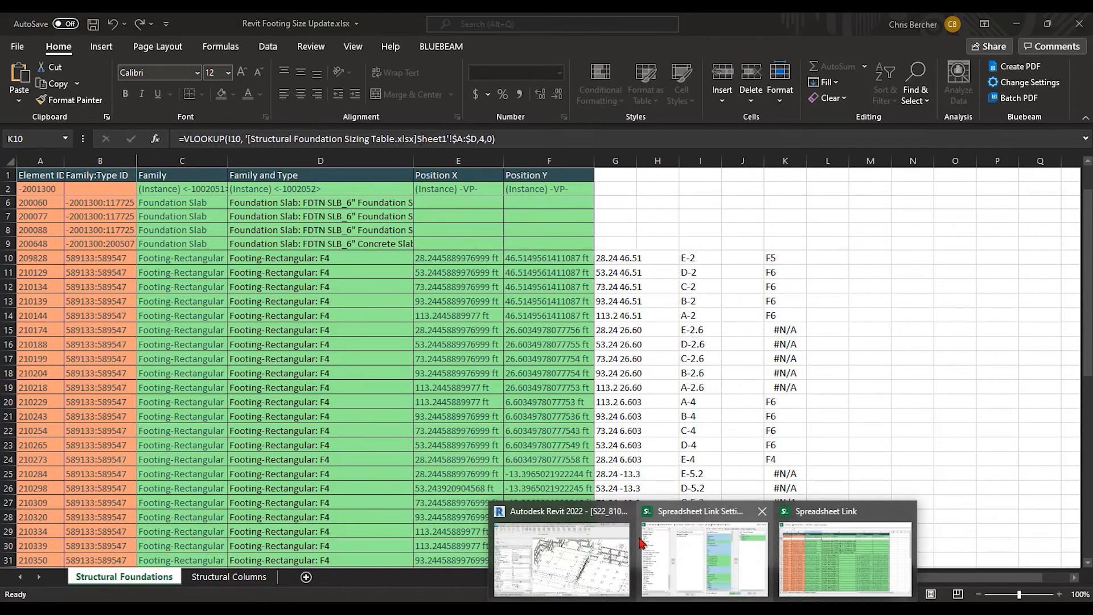
Step: Switch to Revit, close the Spreadsheet Link window and open the LEVEL 3 structural plan
click(851, 547)
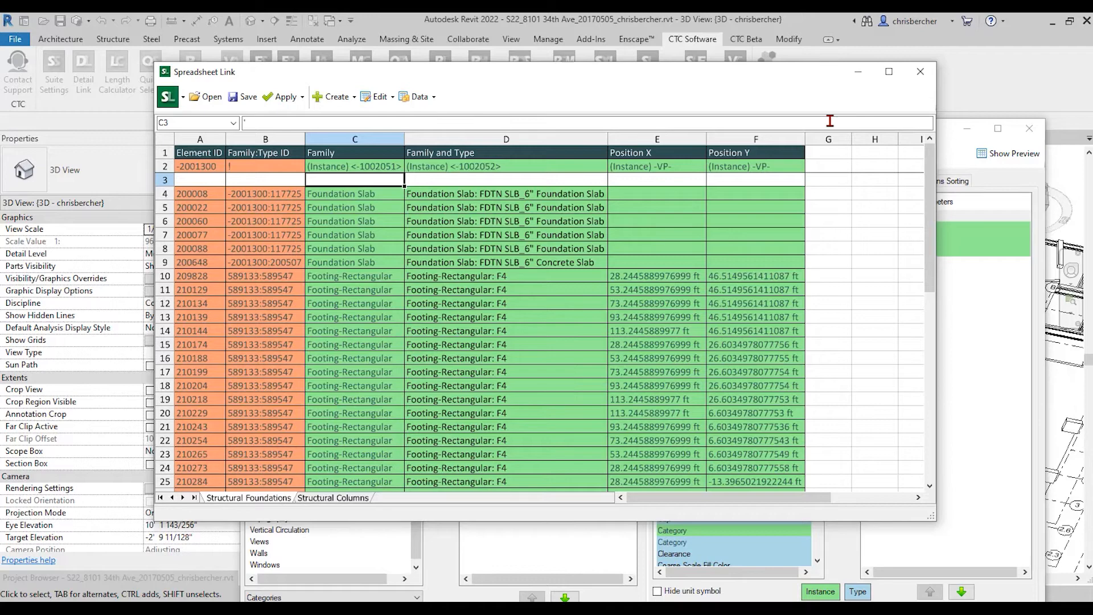
click(920, 71)
click(571, 337)
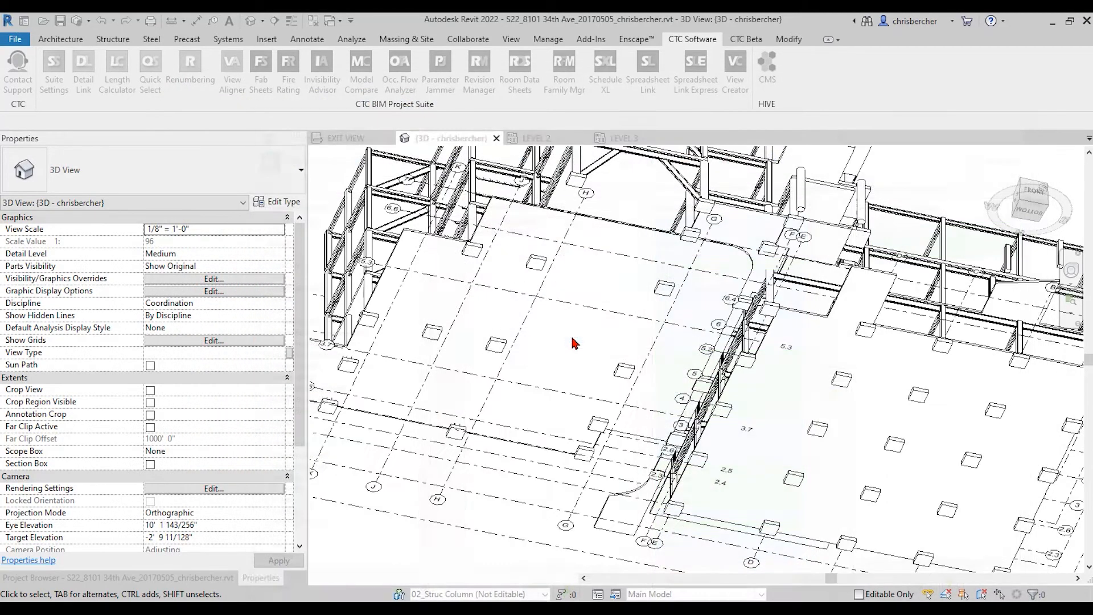
click(194, 578)
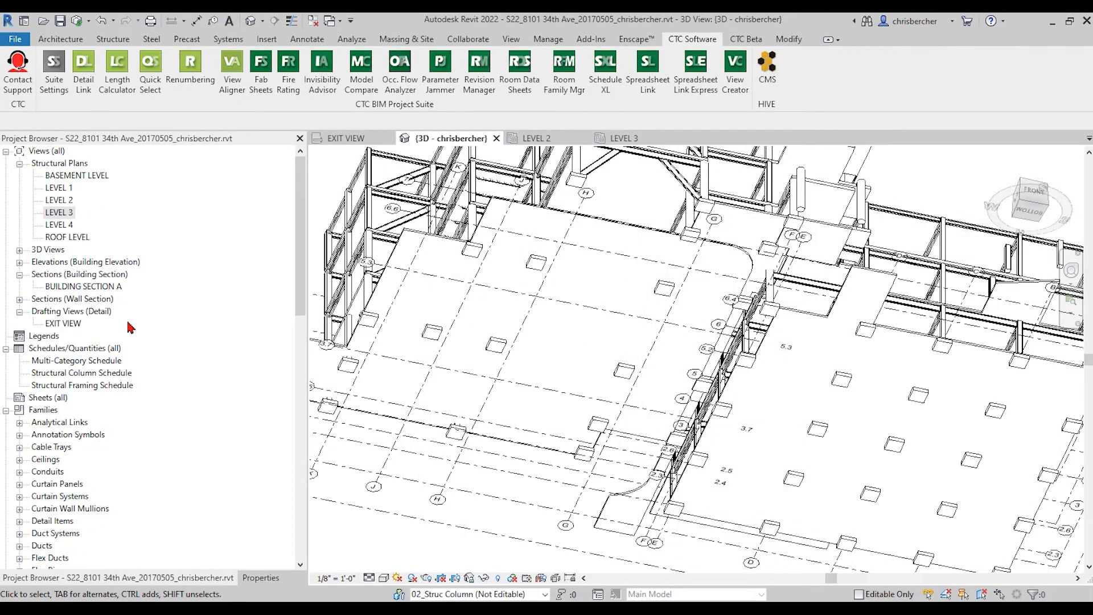
double_click(59, 212)
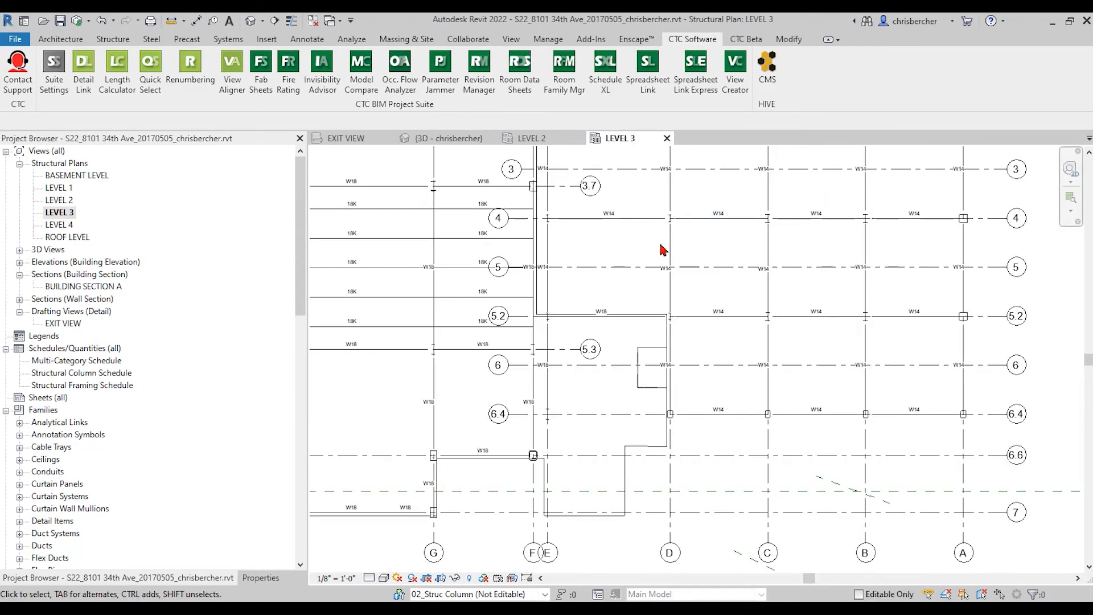
Step: Examine the grid lines and column locations on the LEVEL 3 plan, from grids A to K and 2 to 7
middle_drag(761, 399, 802, 322)
scroll(826, 307, down, 4)
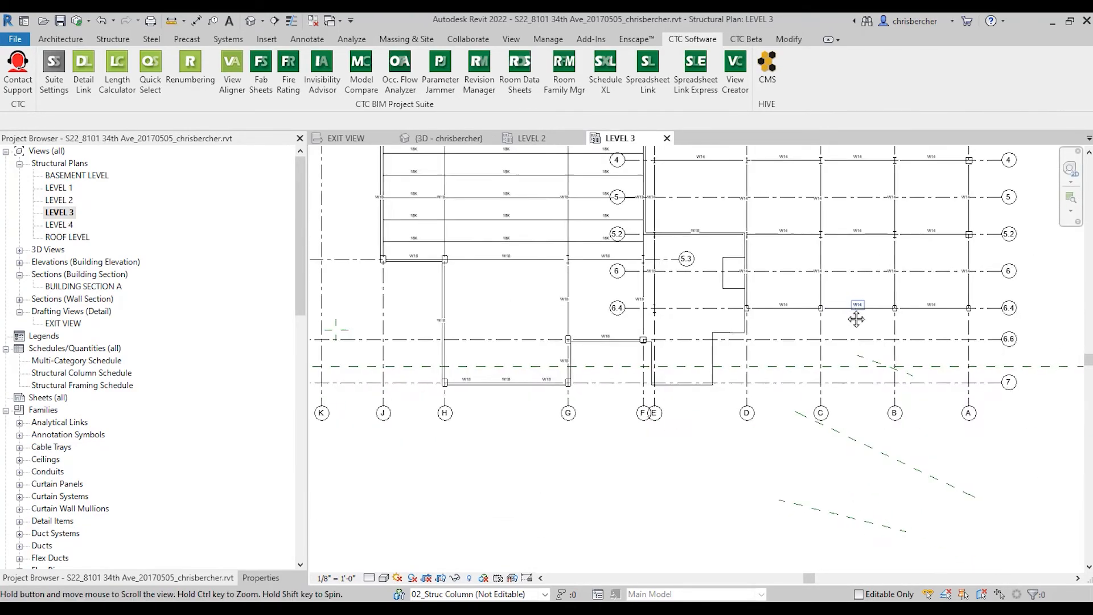
middle_drag(789, 454, 782, 506)
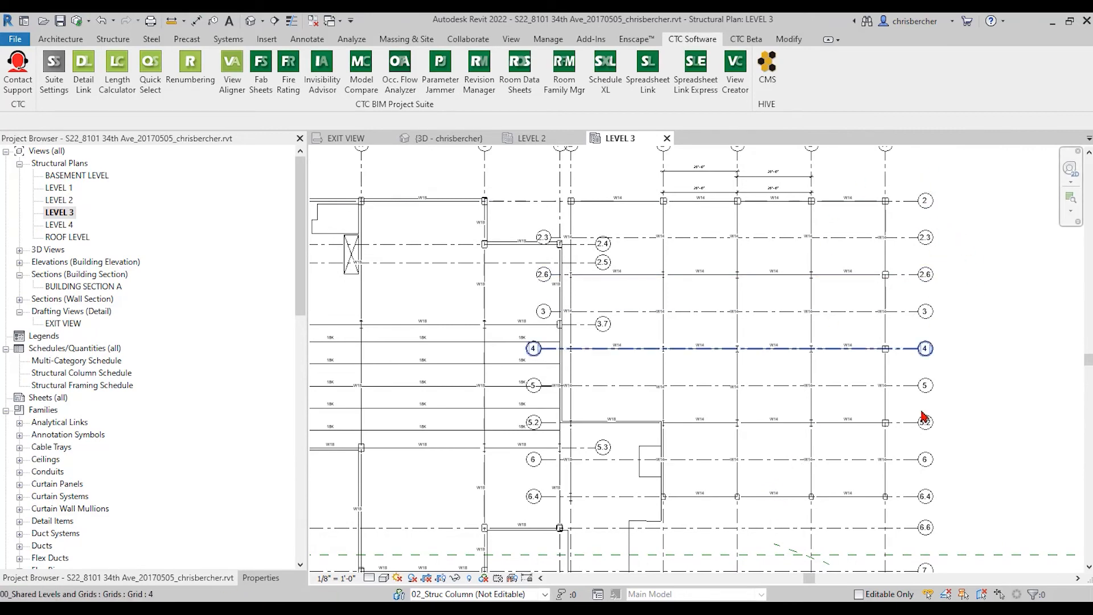
middle_drag(957, 556, 935, 525)
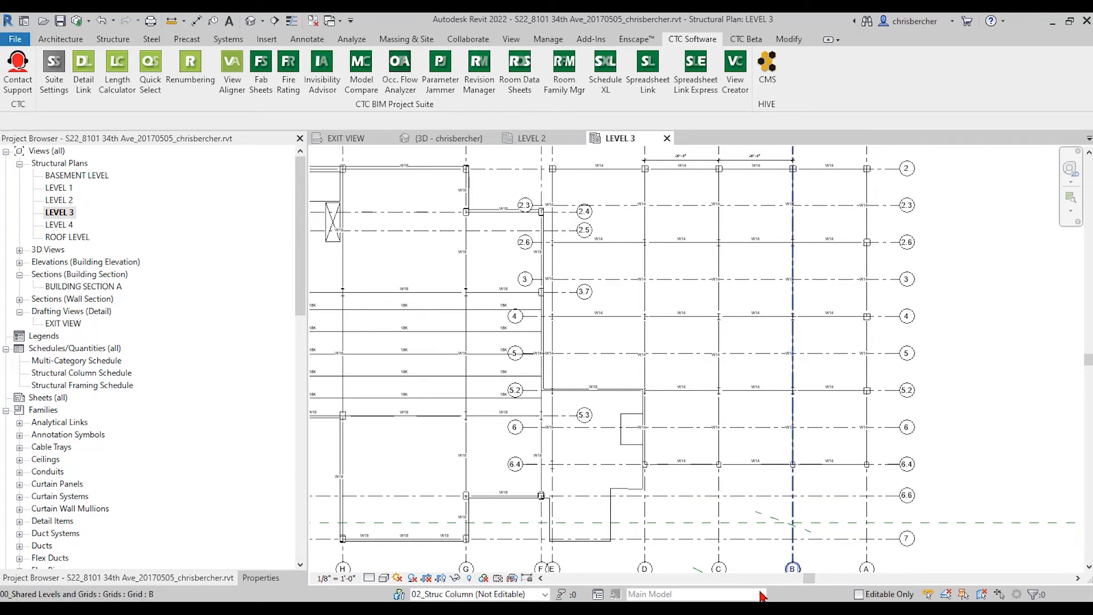
mouse_move(733, 609)
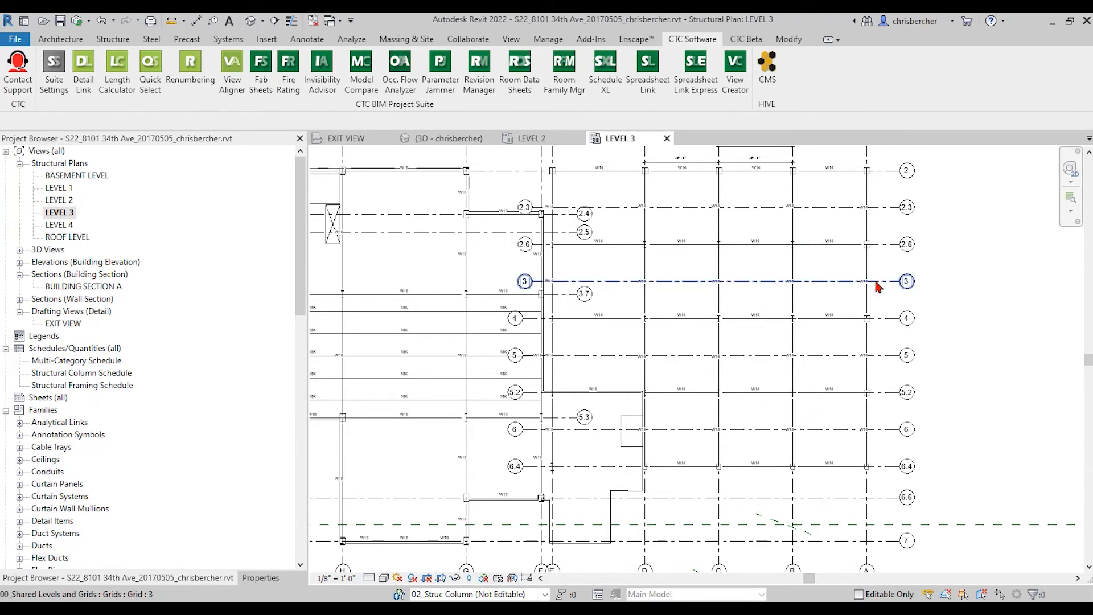
middle_drag(803, 185, 802, 205)
middle_drag(670, 228, 709, 253)
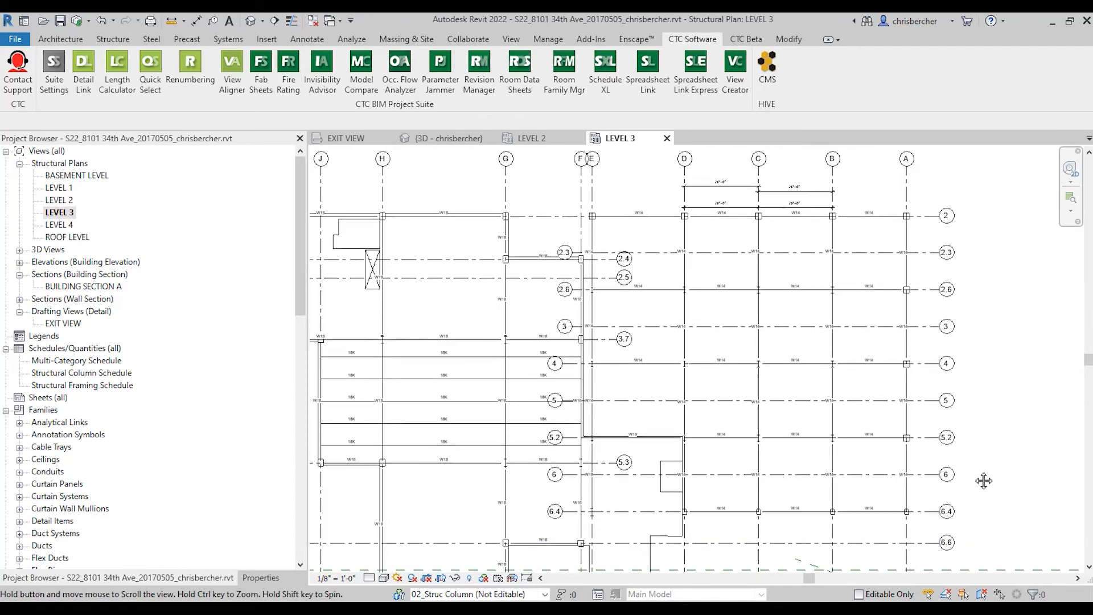
middle_drag(899, 565, 893, 532)
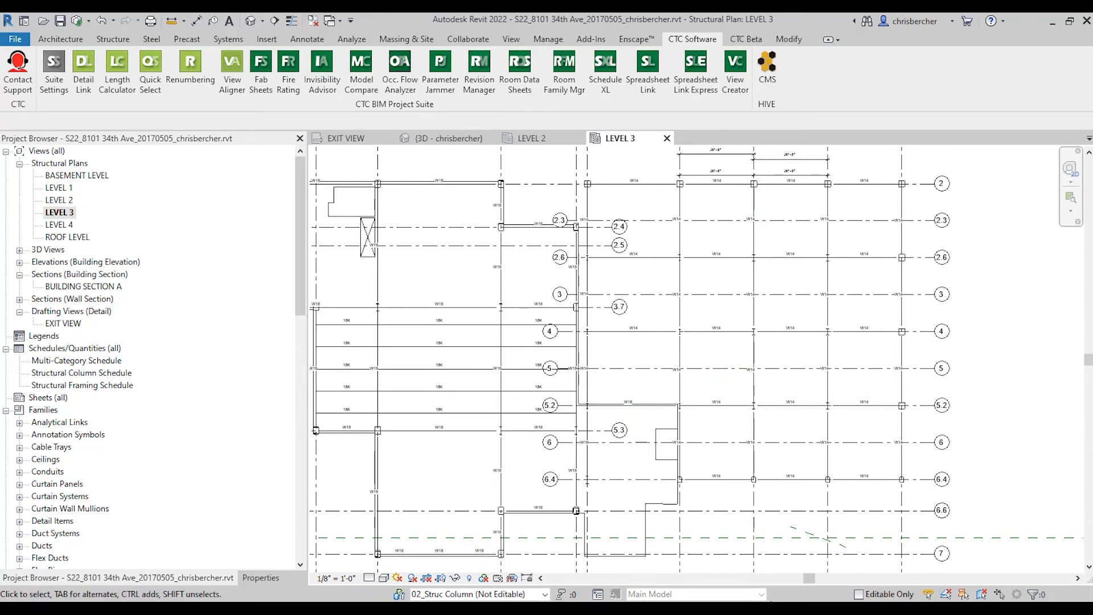
Step: Return to Revit Footing Size Update.xlsx and recheck the column K type mark lookups for the footings from row 10 down
key(alt+Tab)
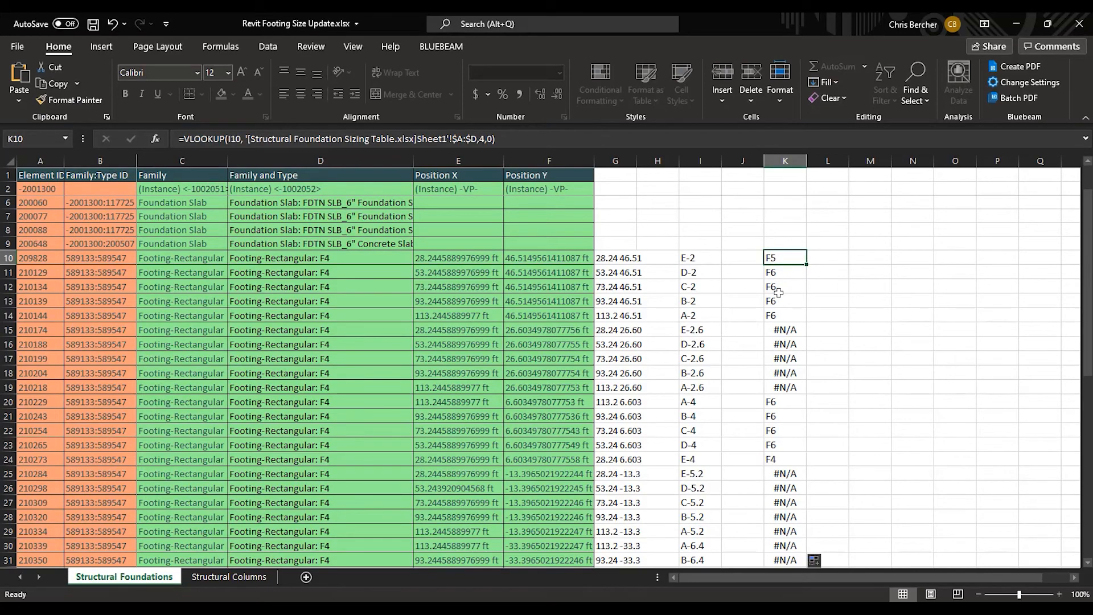
scroll(774, 434, down, 6)
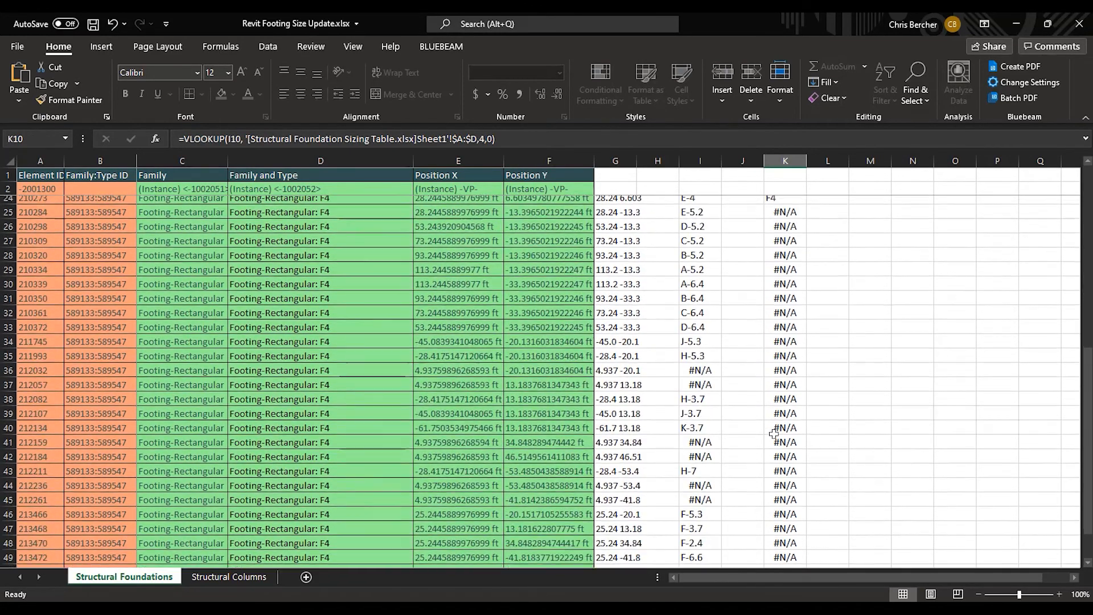
scroll(774, 434, up, 6)
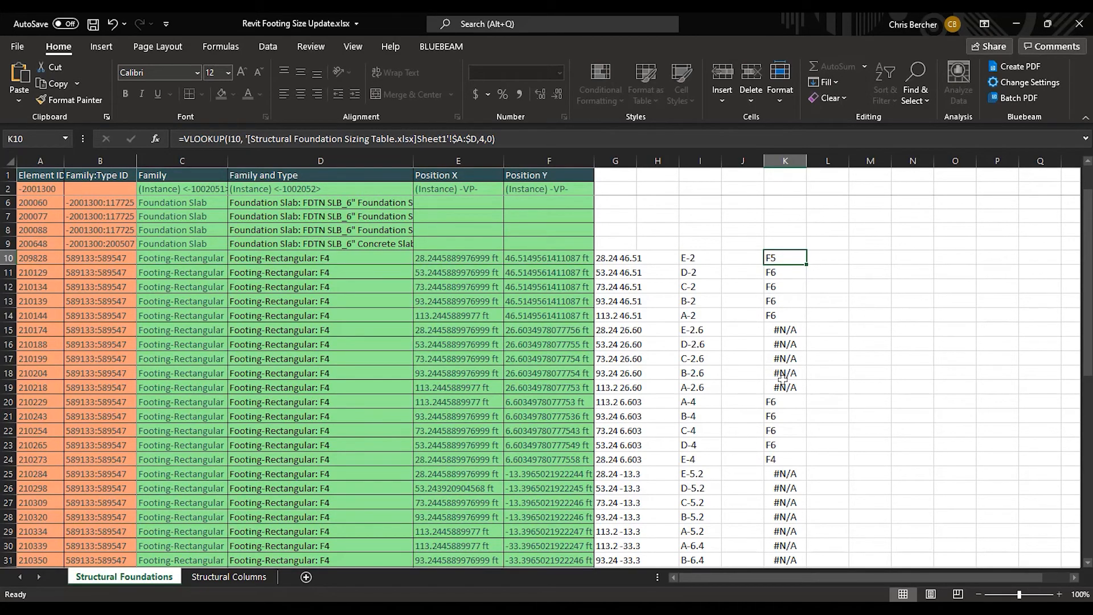
scroll(797, 336, down, 10)
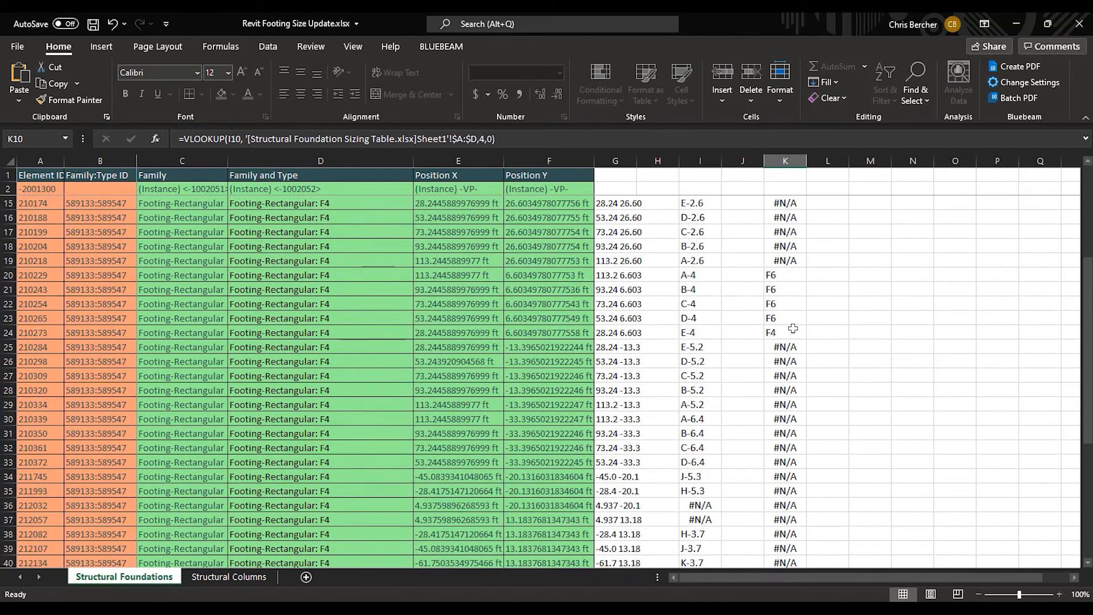
scroll(807, 385, up, 10)
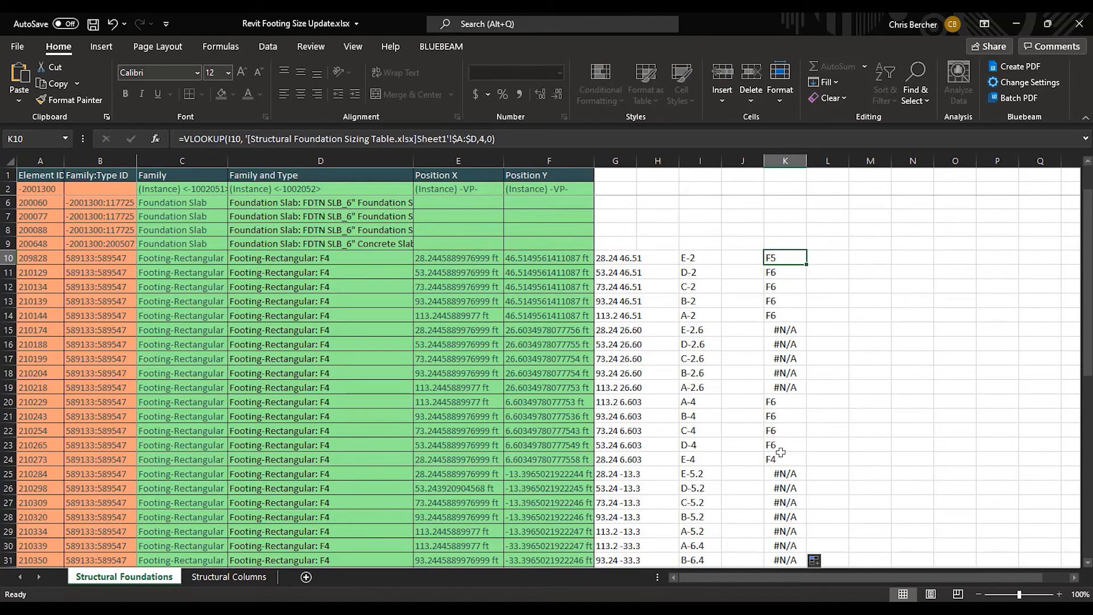
scroll(792, 354, down, 2)
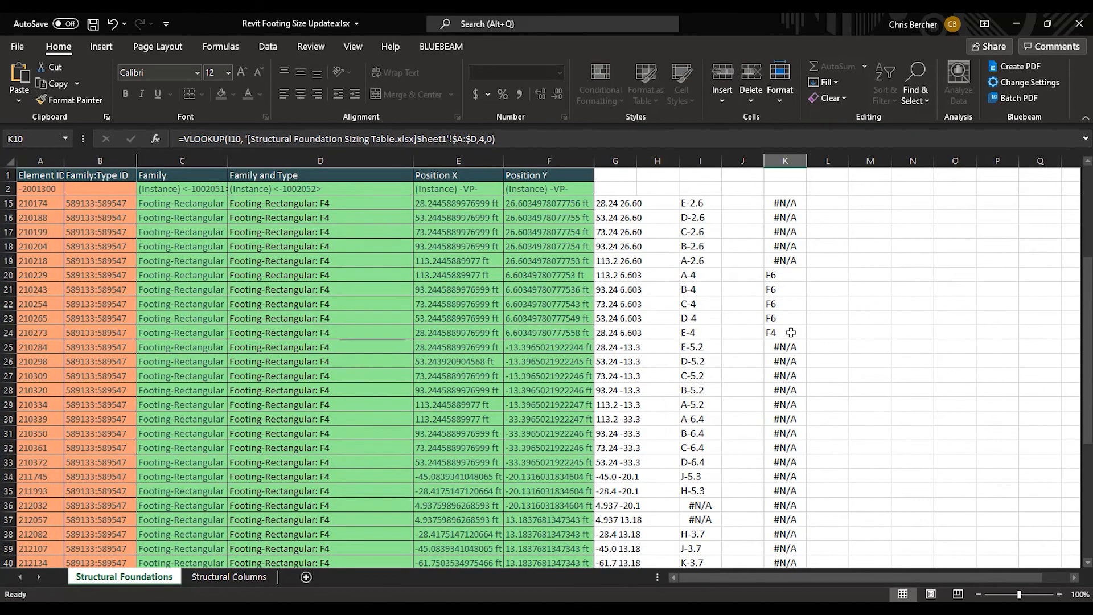
scroll(774, 470, up, 3)
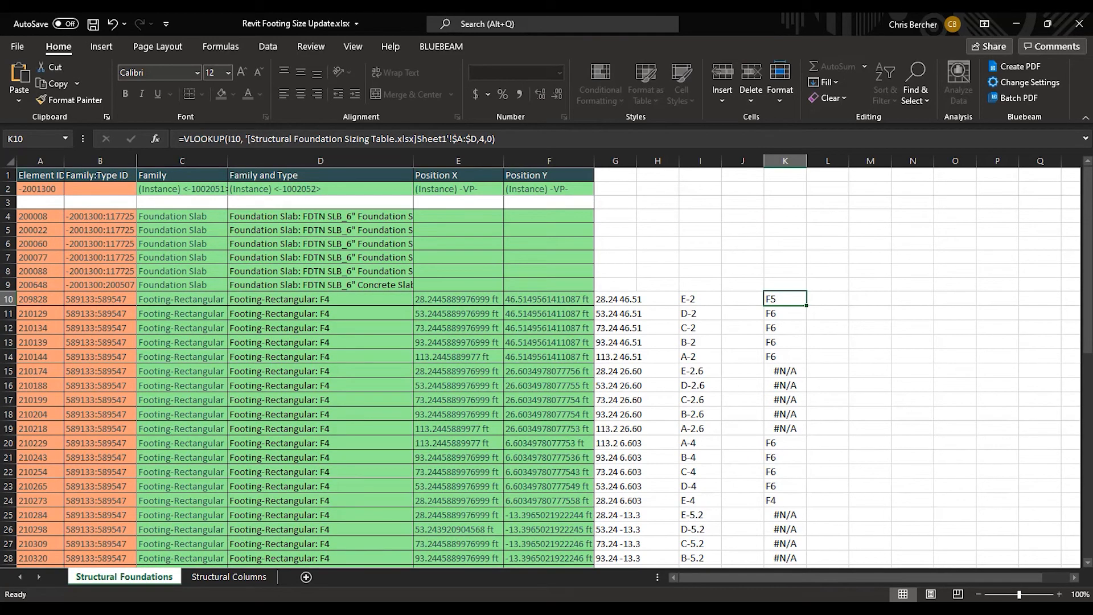
Step: Replace the Family and Type text in D10 with the formula =C10 & ":" & K10
key(alt+Tab)
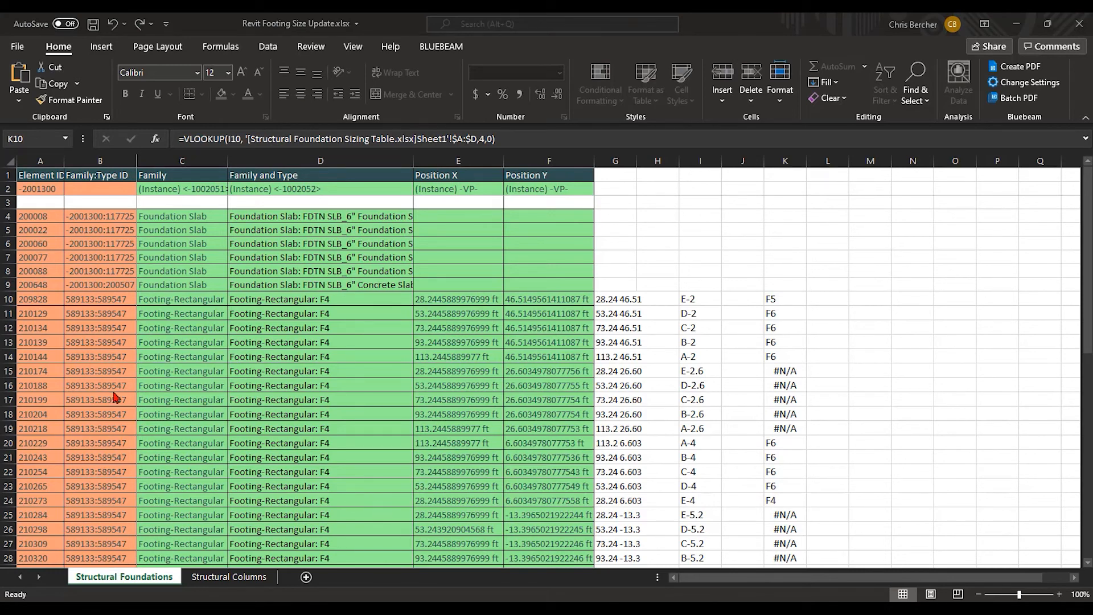
key(alt+Tab)
click(330, 301)
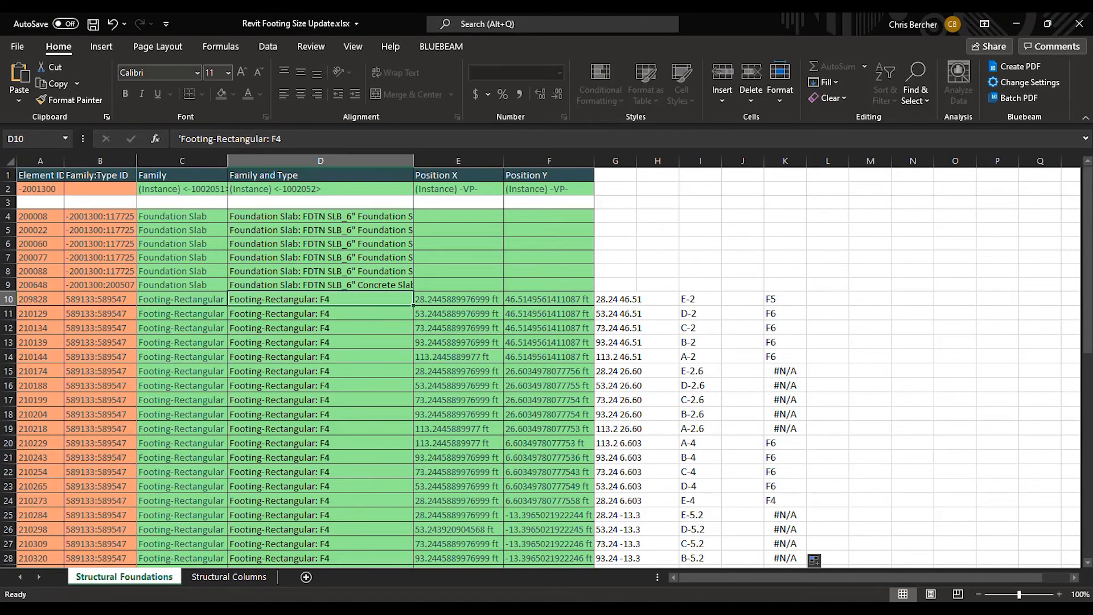
key(alt+Tab)
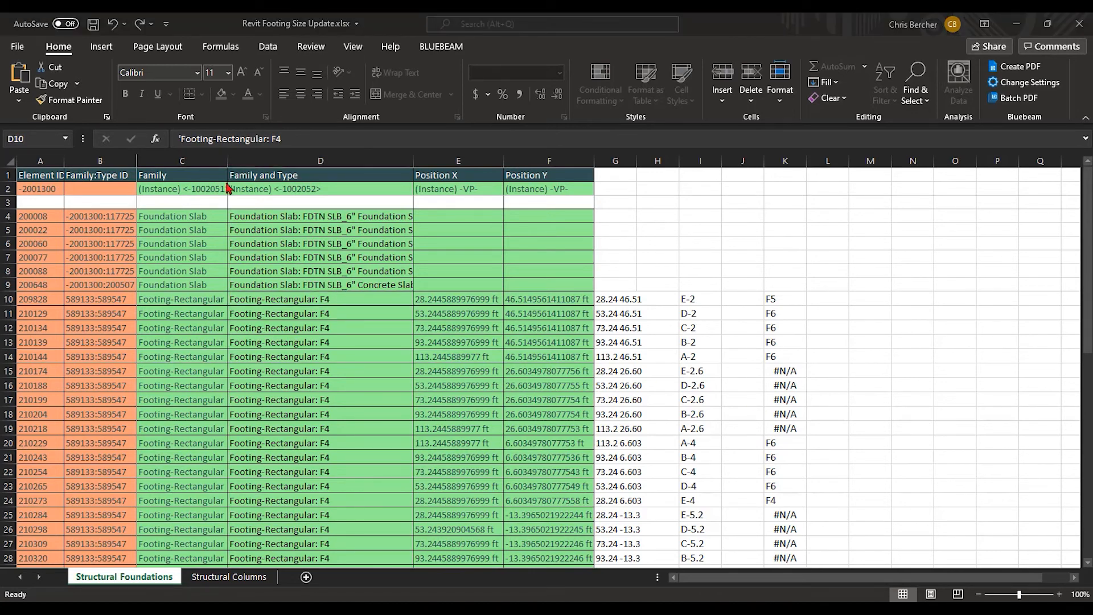
click(306, 301)
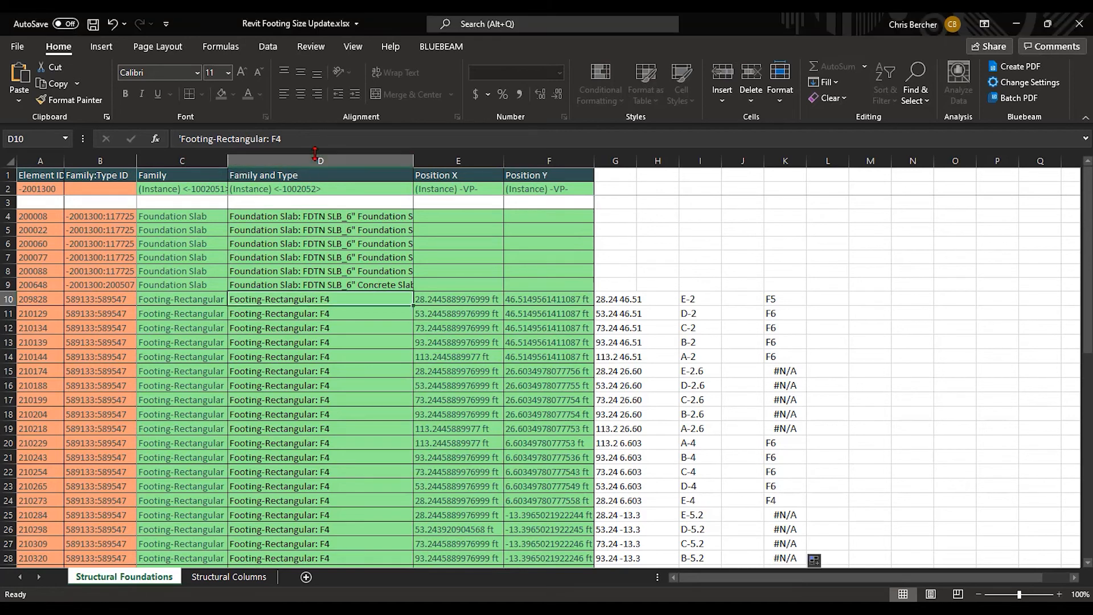
click(316, 137)
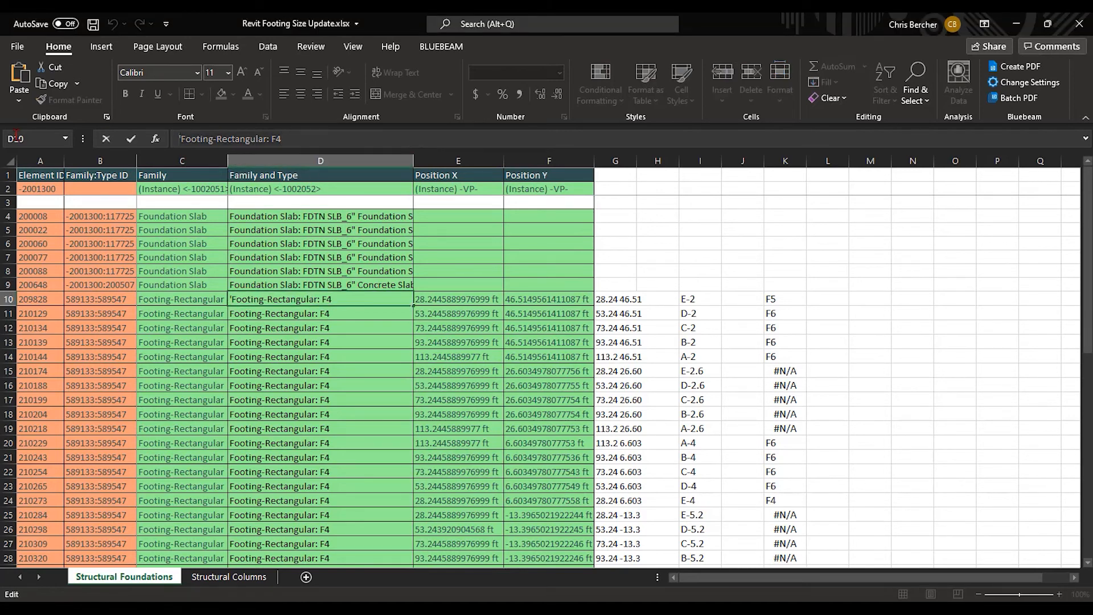
key(ctrl+a)
text(C10 & ":" & K10)
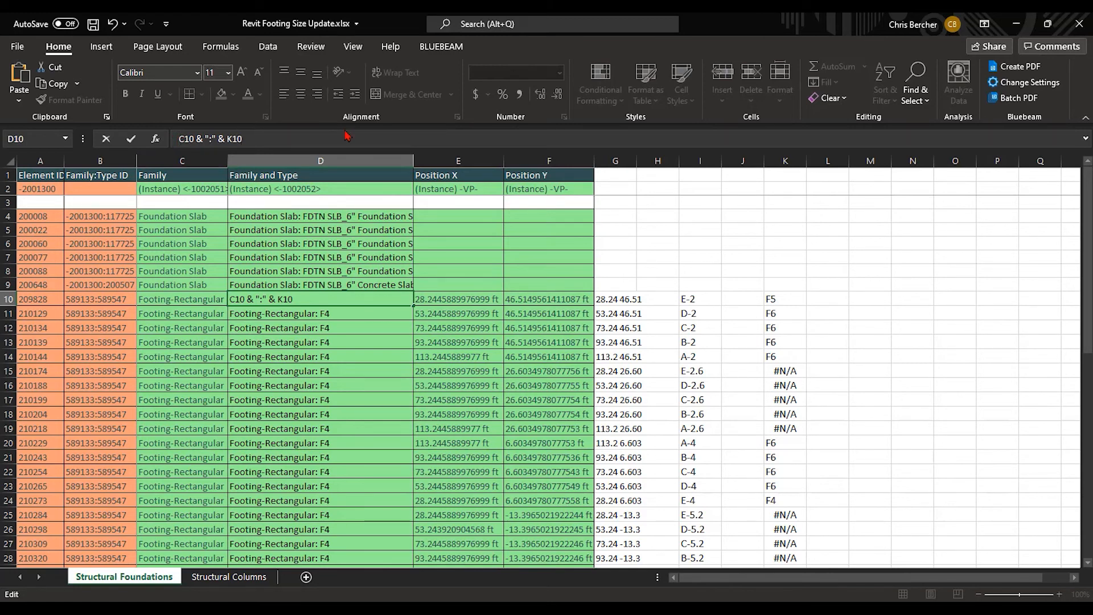
text(=)
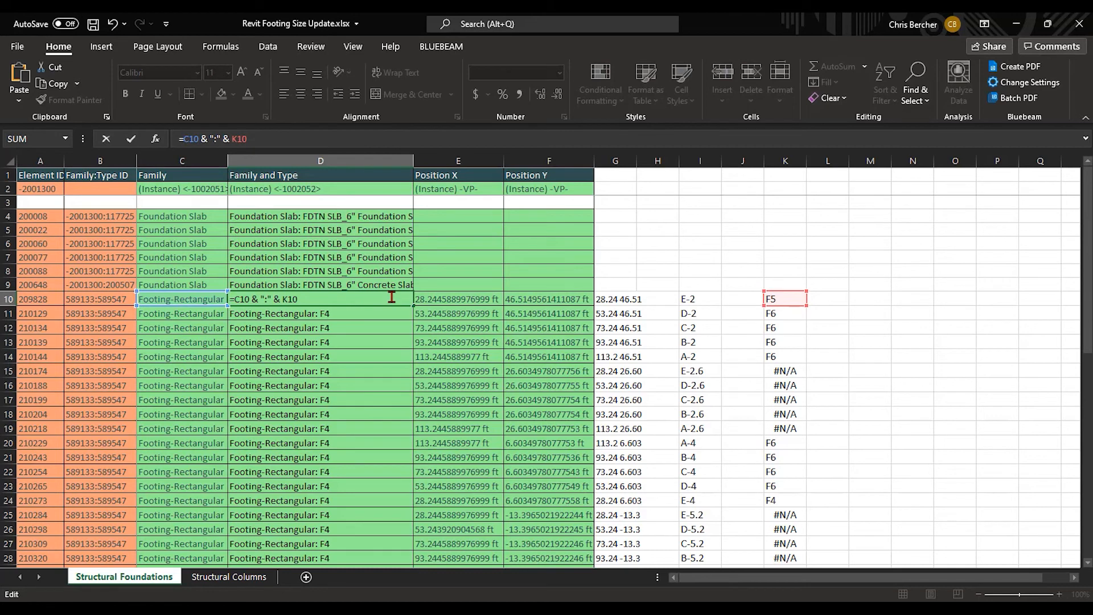
key(Return)
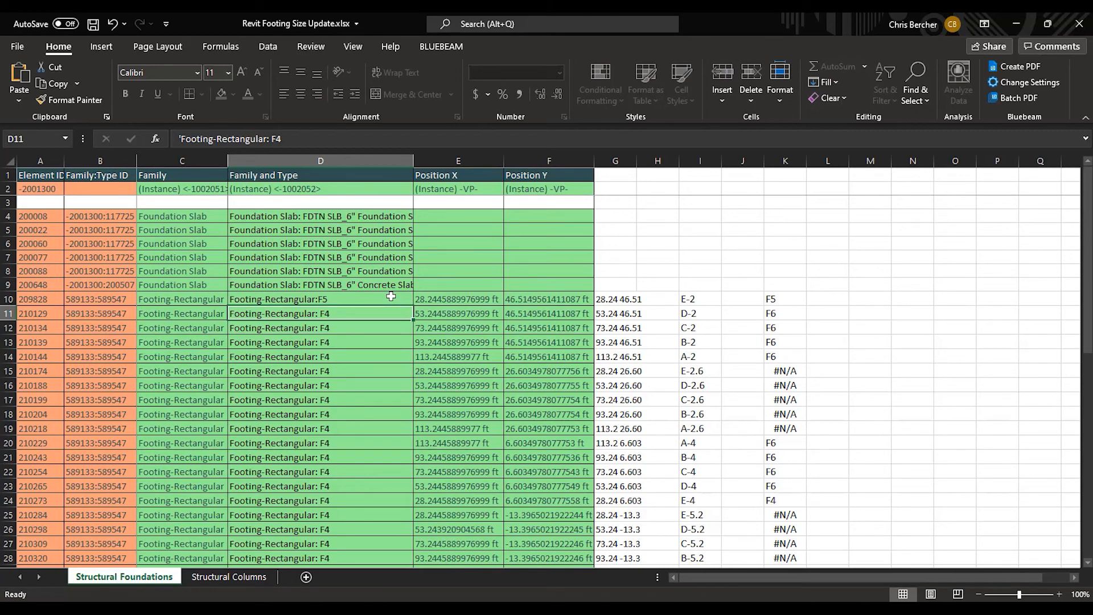
Step: Fill the D10 Family and Type formula down column D to the last footing and save the workbook
click(390, 298)
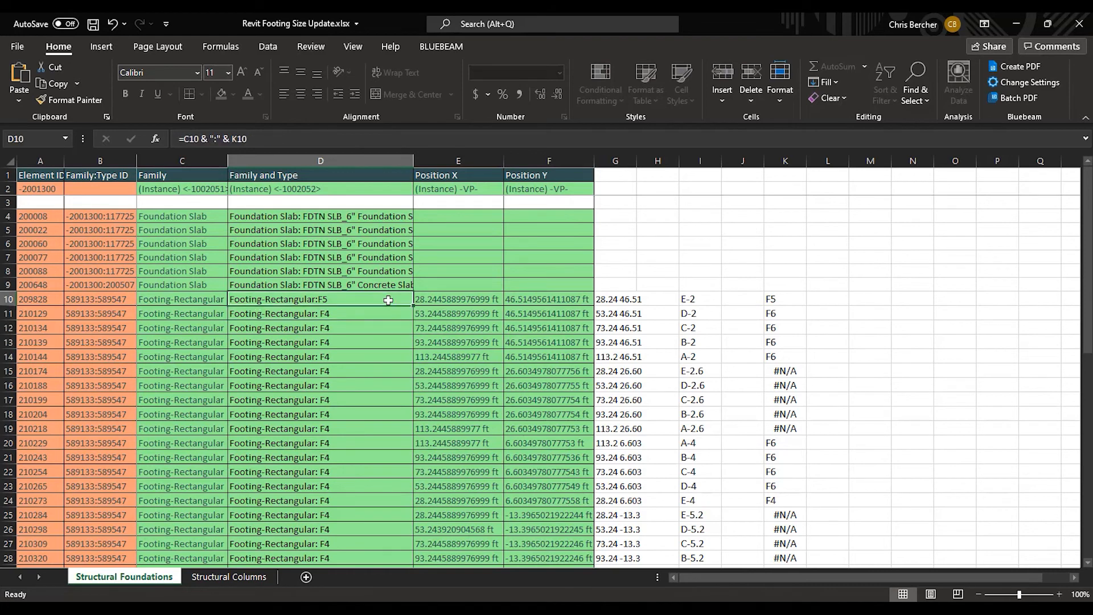
double_click(412, 305)
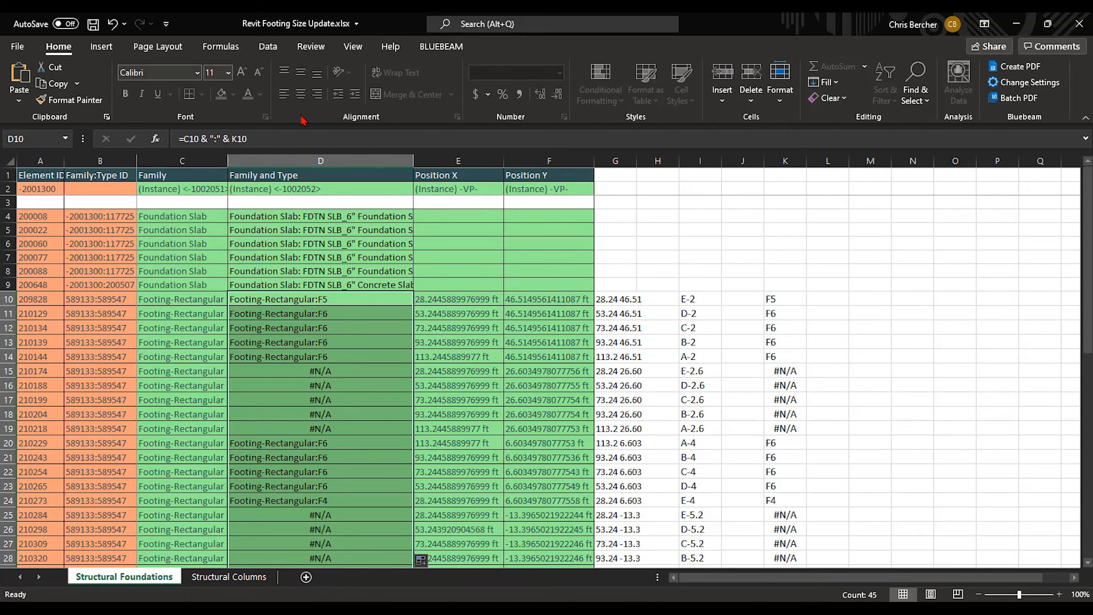
click(93, 25)
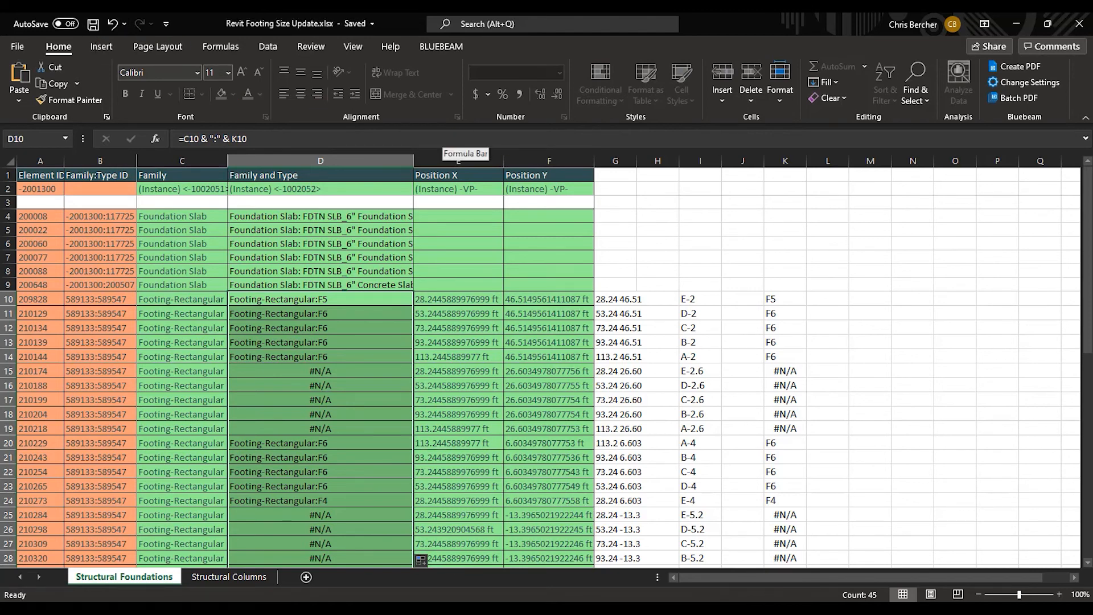
Step: Switch to Revit and bring up the open 3D view of the footings
key(alt+Tab)
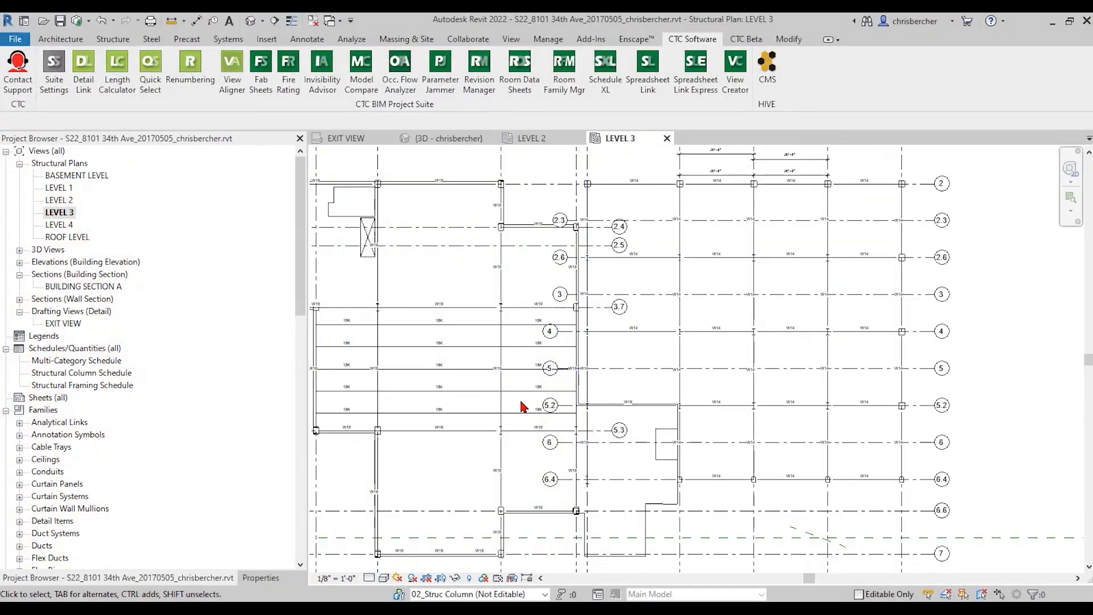
middle_drag(877, 424, 860, 427)
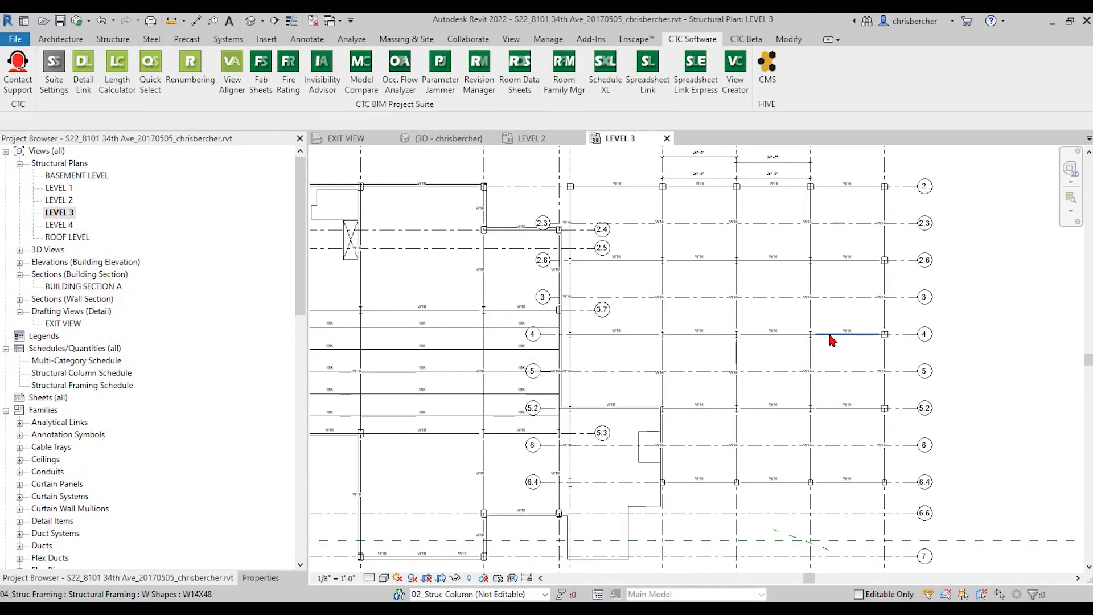
click(427, 141)
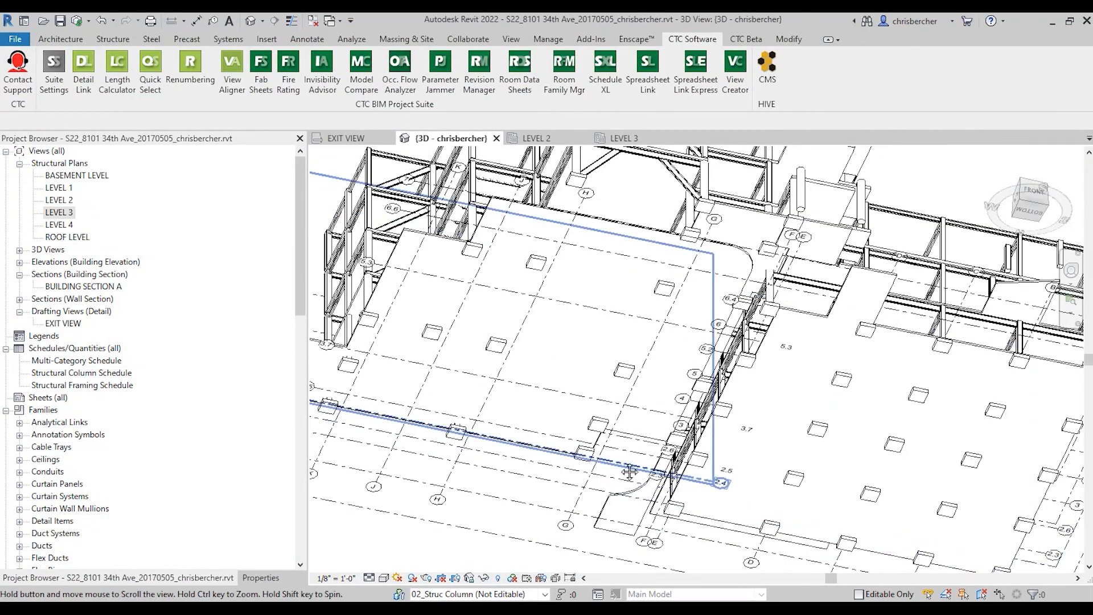
Step: Examine the footings along grid 2 between grids A and D in the 3D view
middle_drag(603, 490, 598, 356)
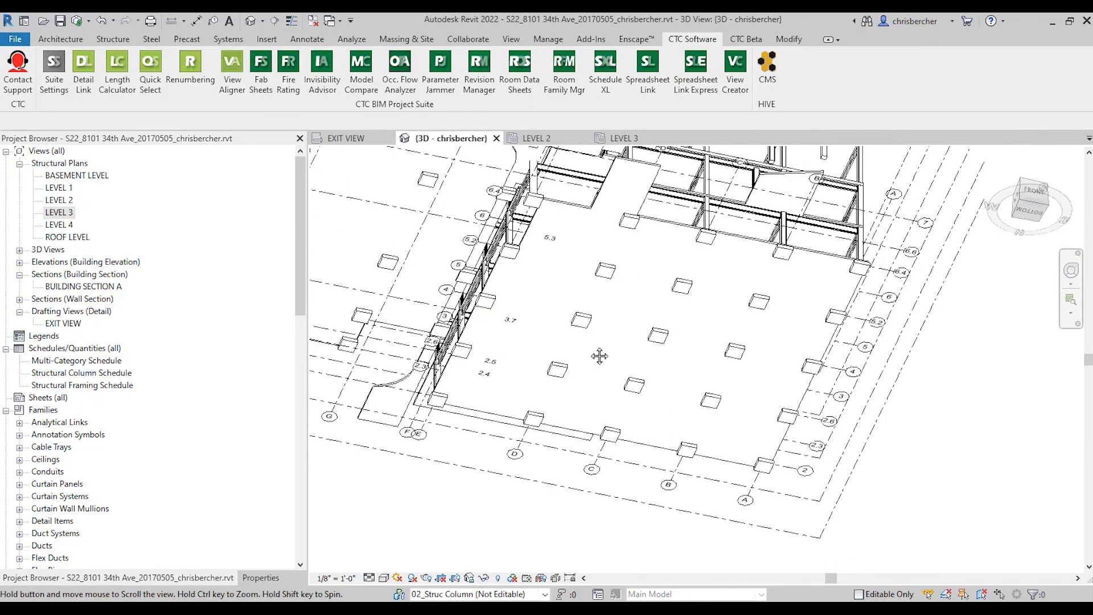
scroll(783, 497, up, 3)
scroll(766, 497, up, 2)
middle_drag(757, 498, 819, 481)
scroll(788, 455, up, 1)
middle_drag(626, 337, 801, 356)
scroll(676, 366, down, 1)
scroll(799, 356, up, 1)
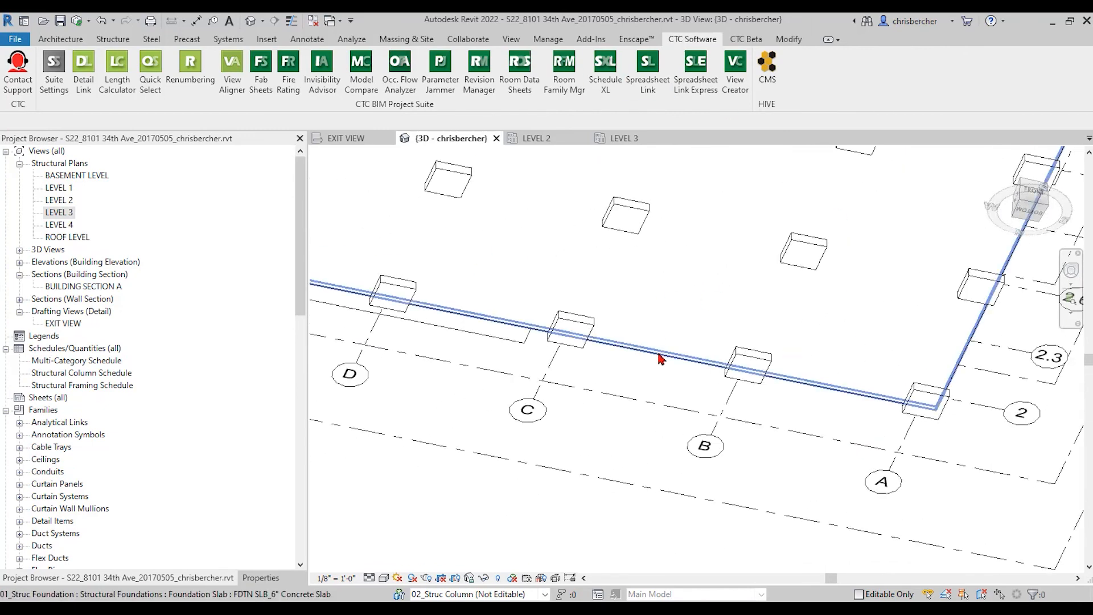
Step: Open Revit Footing Size Update.xlsx in the Spreadsheet Link tool
click(650, 82)
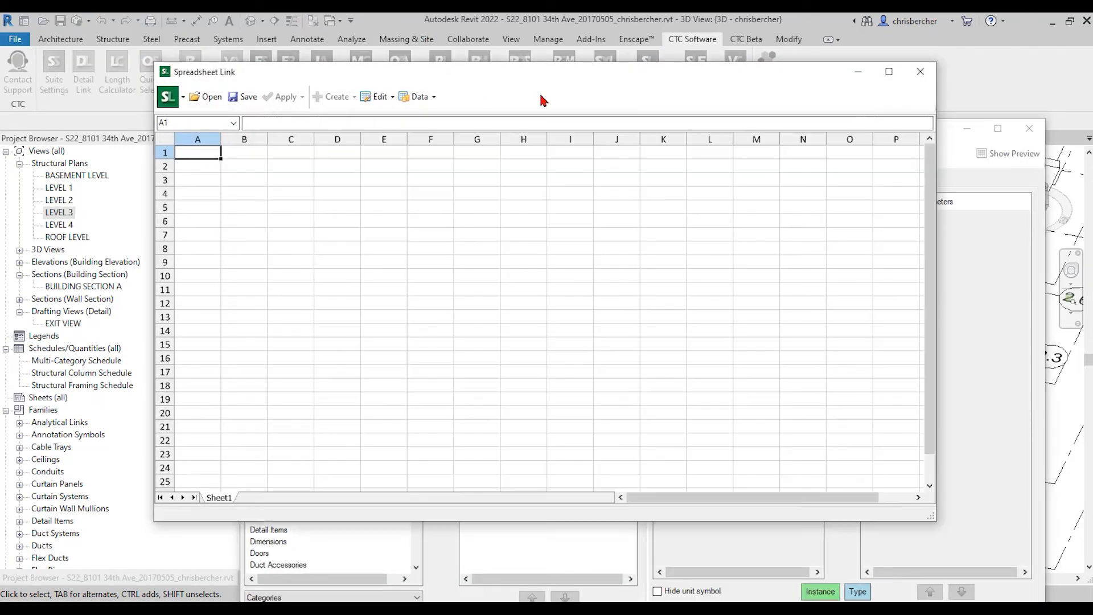
click(542, 101)
click(205, 97)
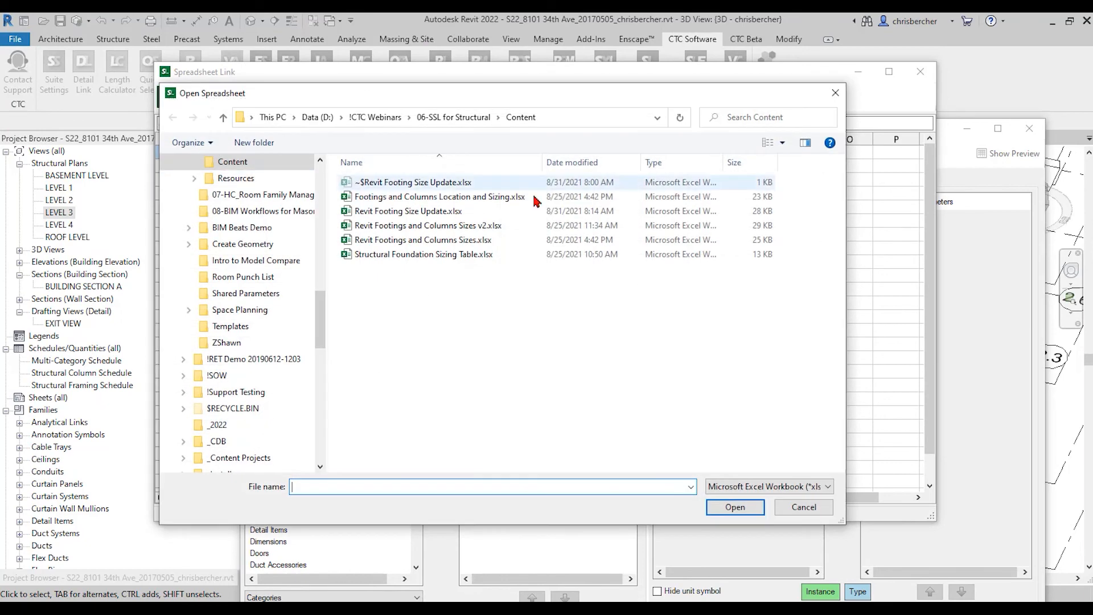
click(453, 214)
click(735, 507)
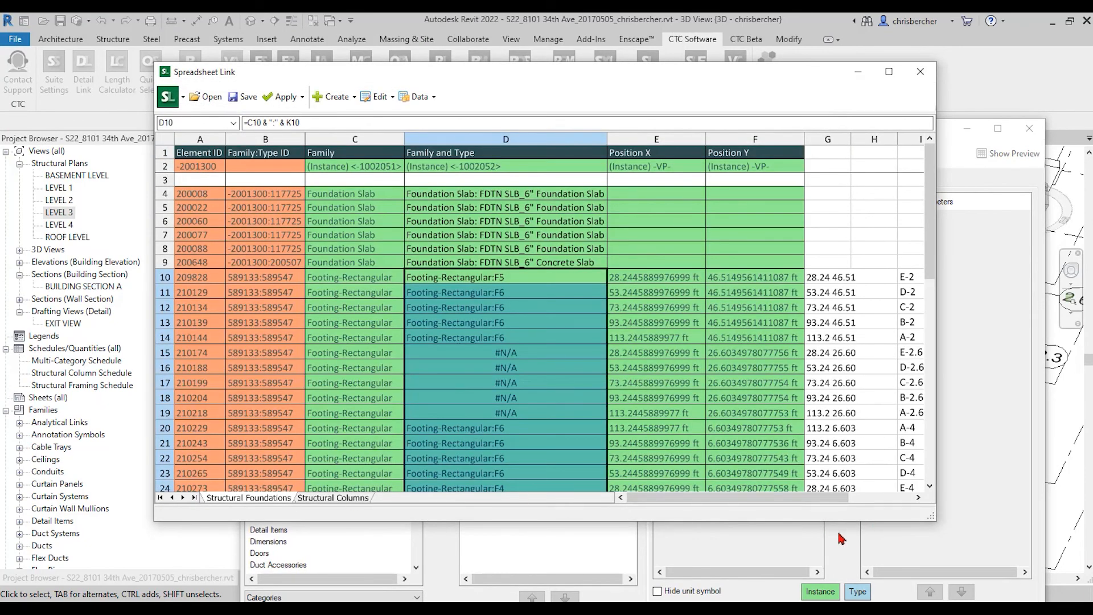
drag(931, 522, 899, 513)
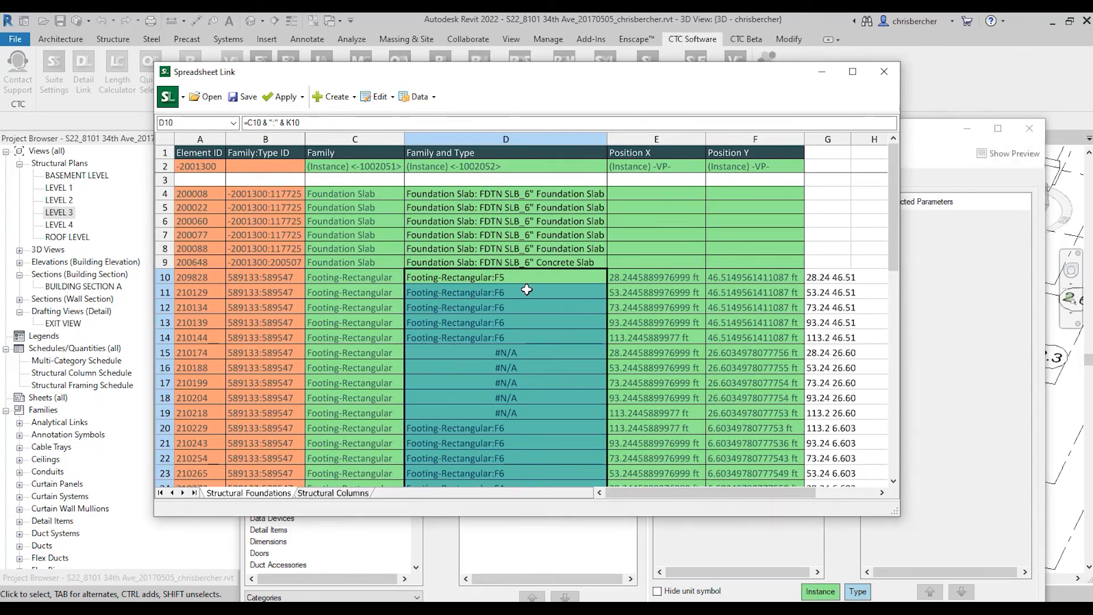
Step: Apply the spreadsheet values to the Revit project and close Spreadsheet Link
click(286, 97)
click(285, 116)
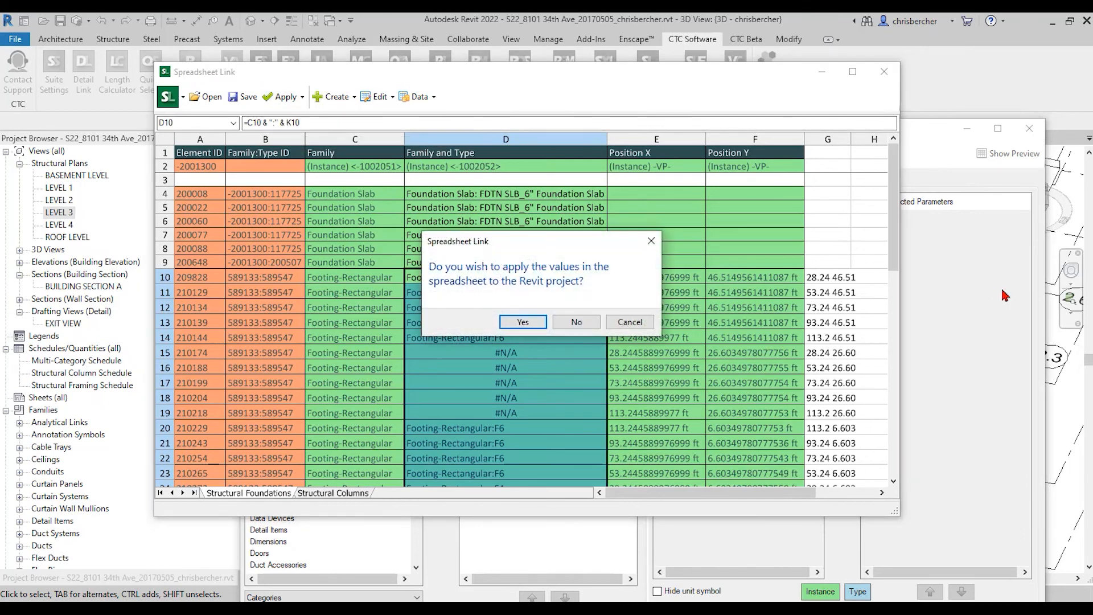
click(524, 323)
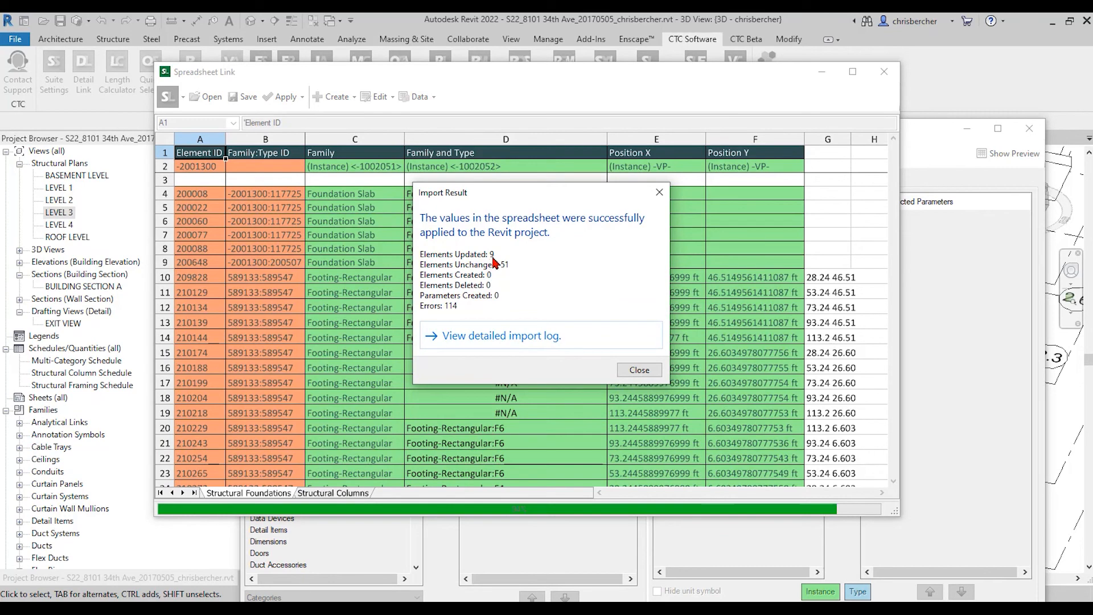
click(655, 377)
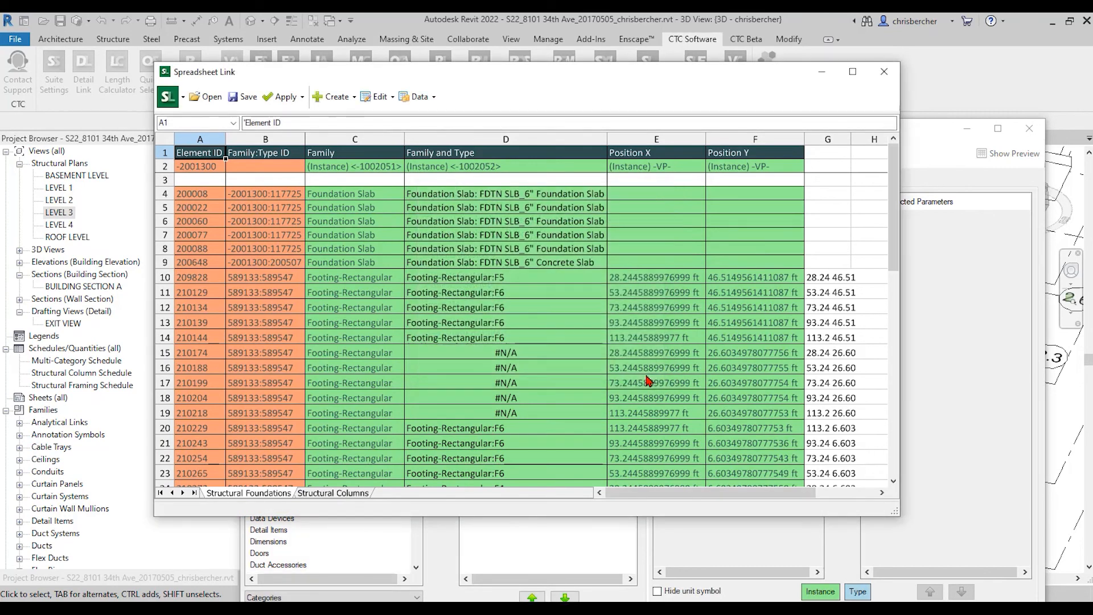
click(884, 71)
click(1029, 128)
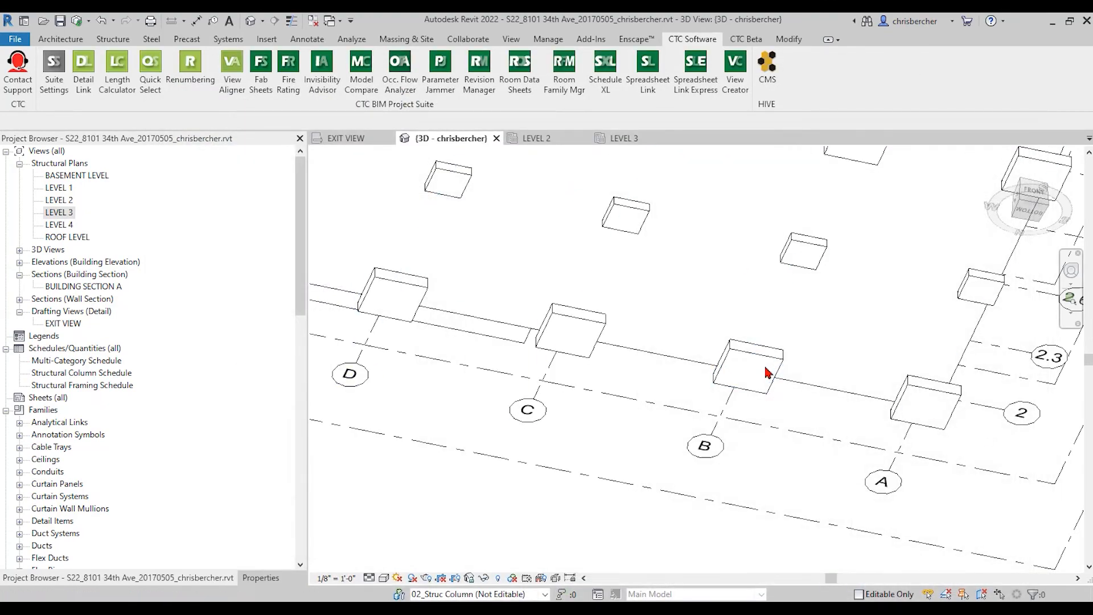
Step: Check the type properties of the footings on grid B at 2.6, 2 and 4 and of the corner footing at A-2
click(800, 259)
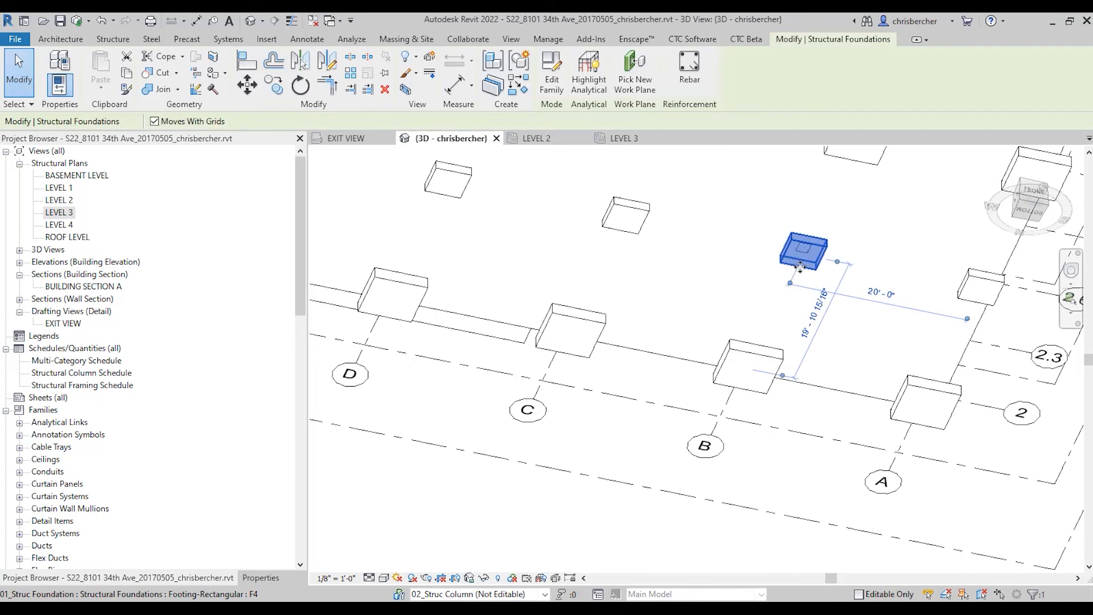
click(258, 578)
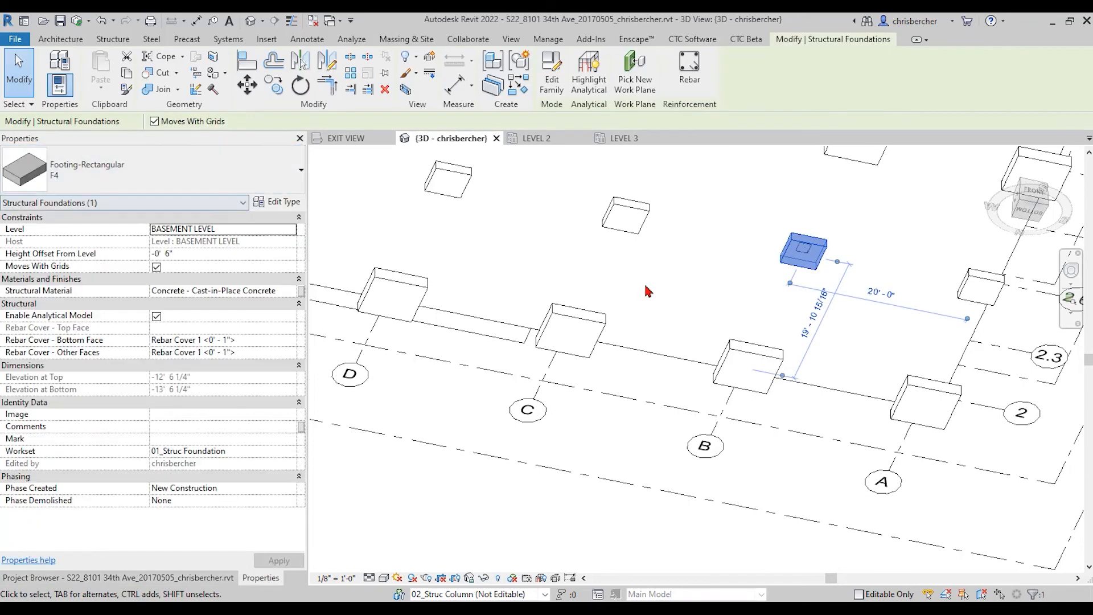
click(769, 365)
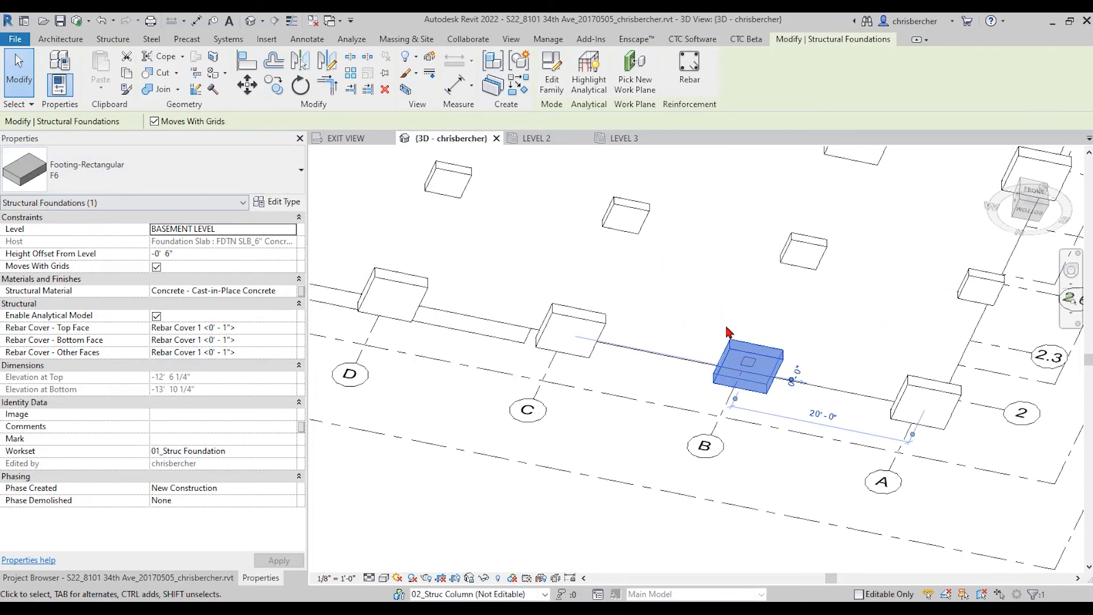
drag(726, 351, 905, 386)
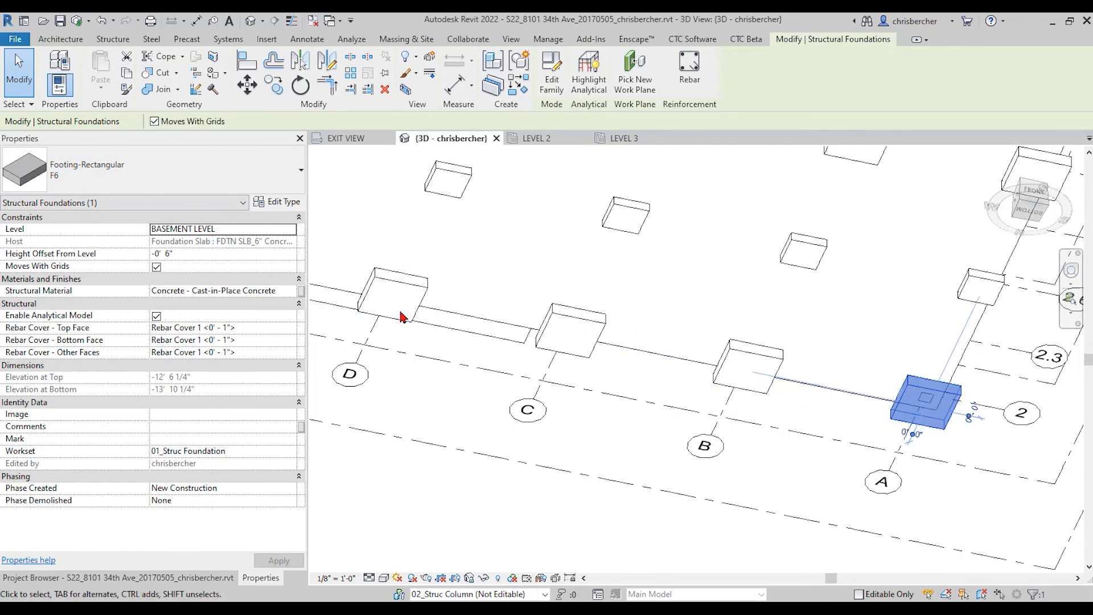
middle_drag(835, 401, 752, 519)
click(781, 256)
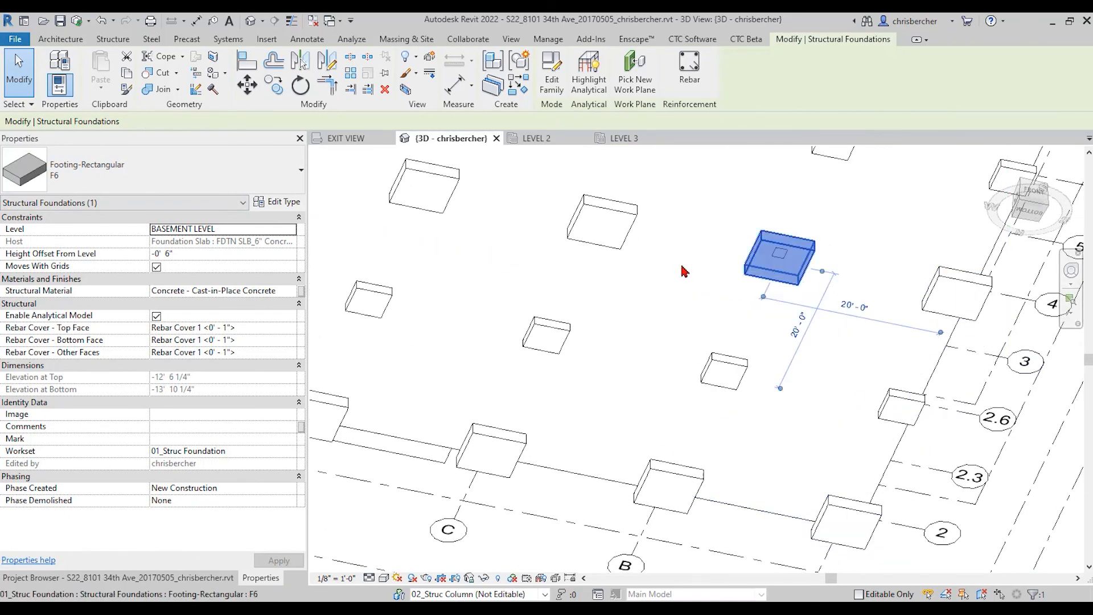
Step: Check the footing types along grid E at grids 2 and 2.6, and clear the selection
click(646, 258)
middle_drag(682, 240, 995, 186)
scroll(640, 325, down, 2)
click(496, 319)
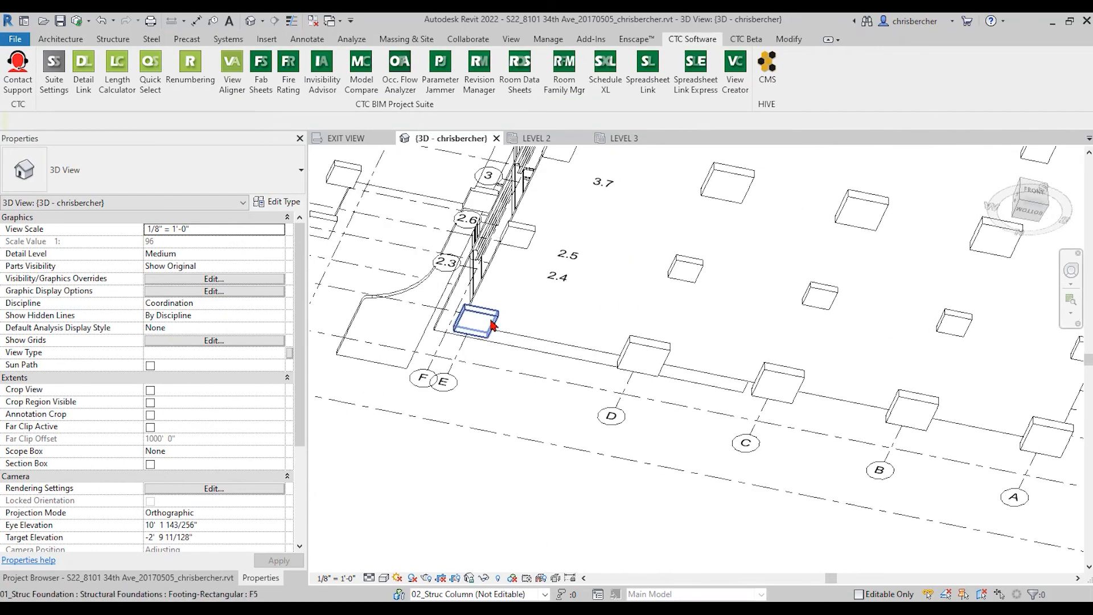
click(515, 248)
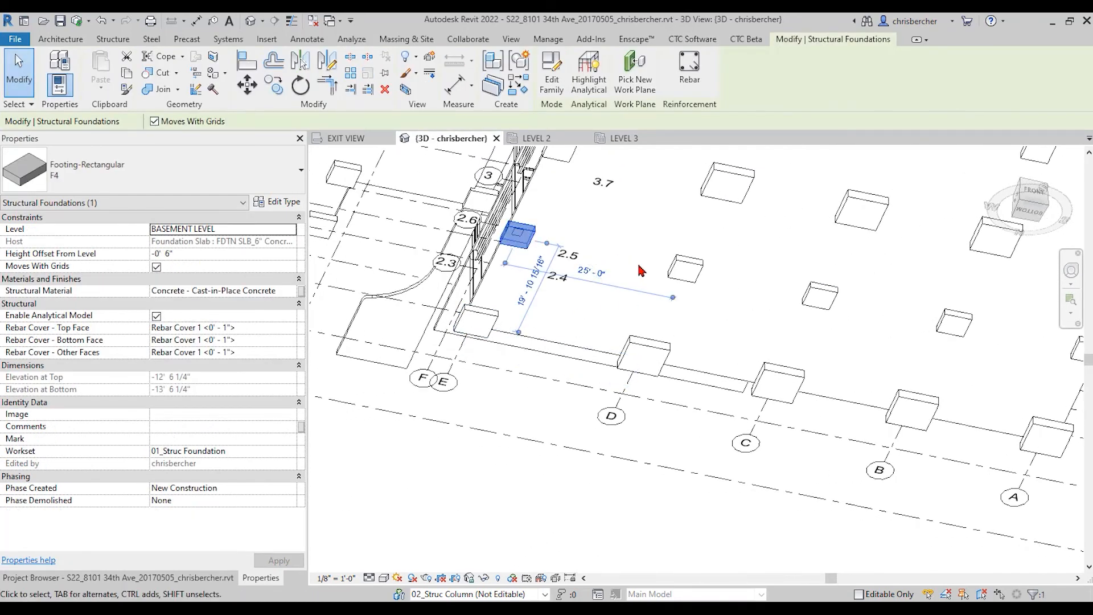
scroll(640, 271, down, 1)
key(Escape)
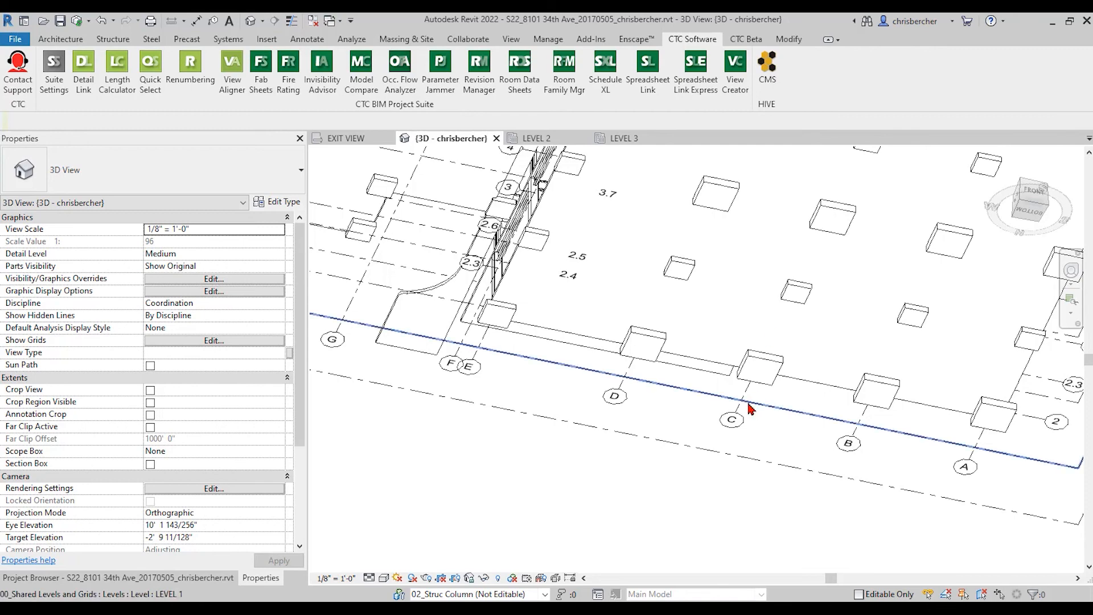
Step: Bring up the LEVEL 2 plan, switch to Revit Footing Size Update.xlsx in Excel and select D10 to review its formula
middle_drag(779, 449, 689, 444)
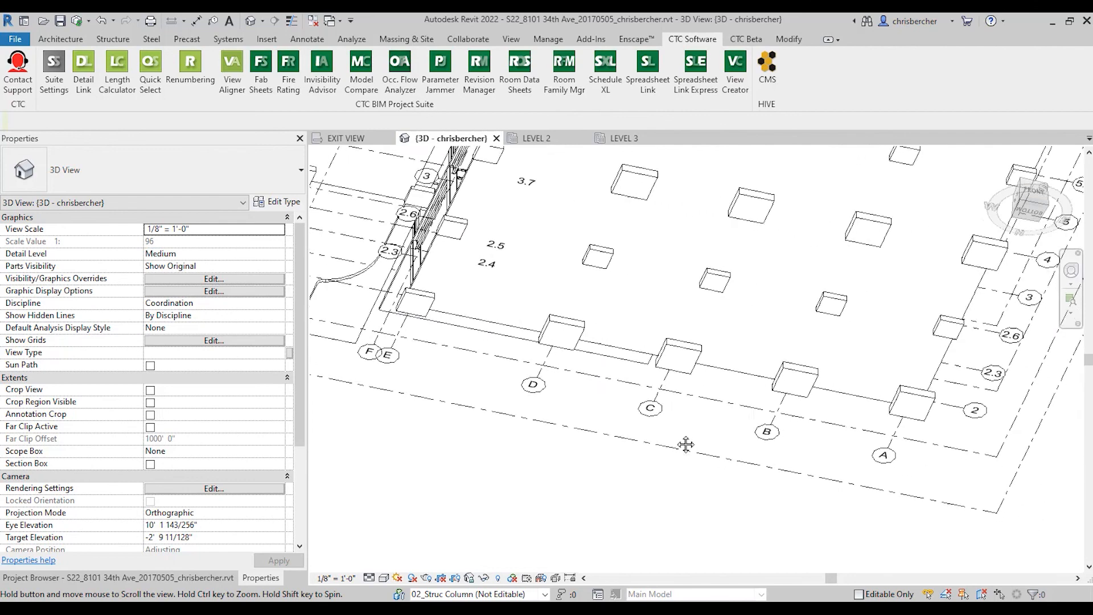
click(561, 140)
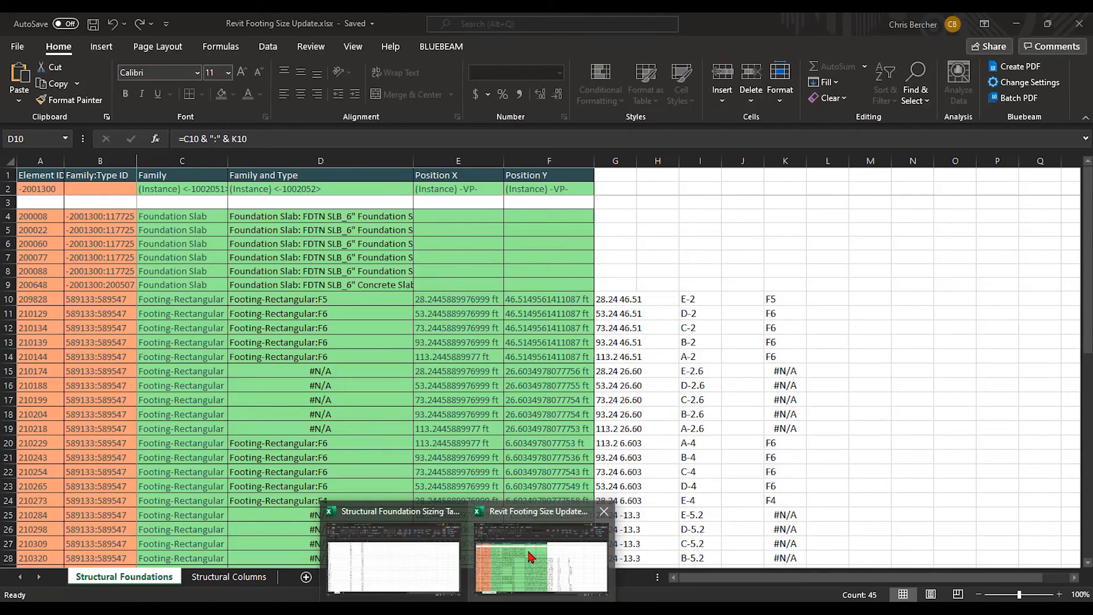
click(531, 560)
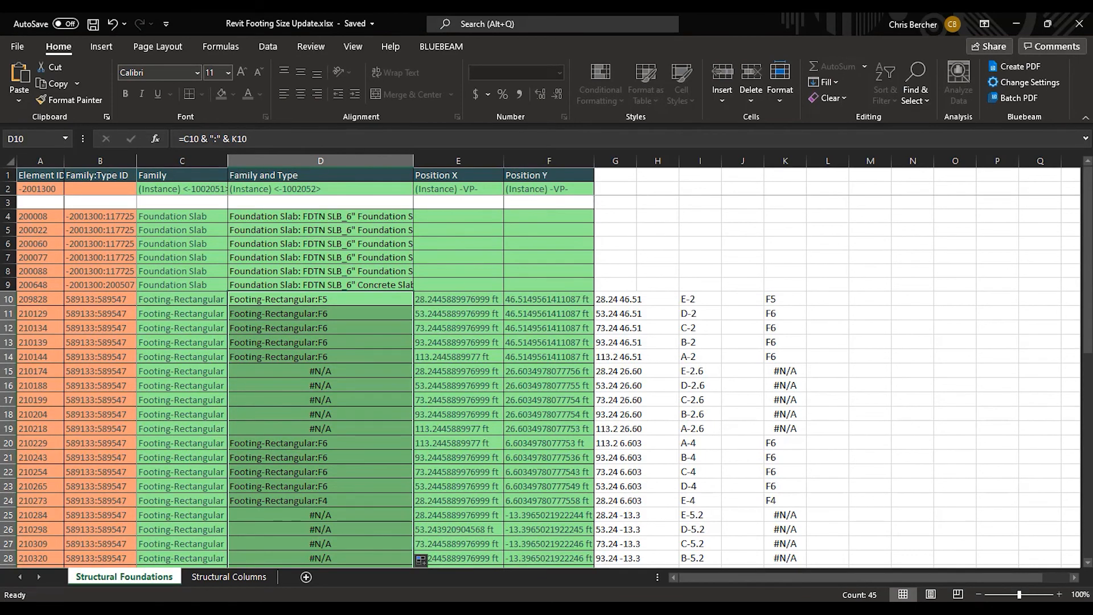
click(337, 302)
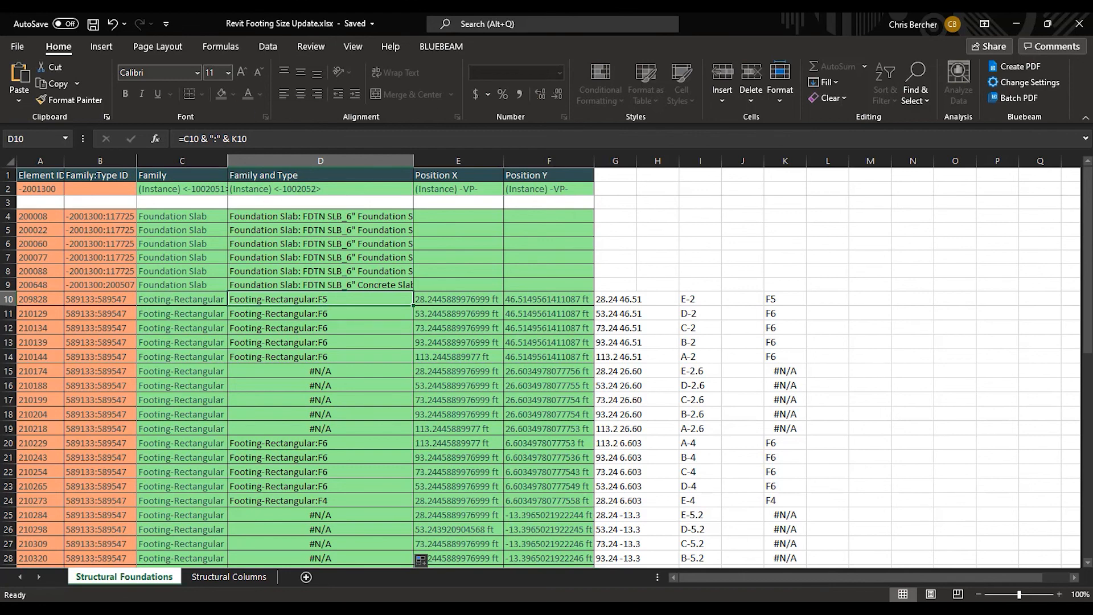
Step: Switch to the Word document of Excel formulas and review the single combined formula for the SLE template
key(alt+Tab)
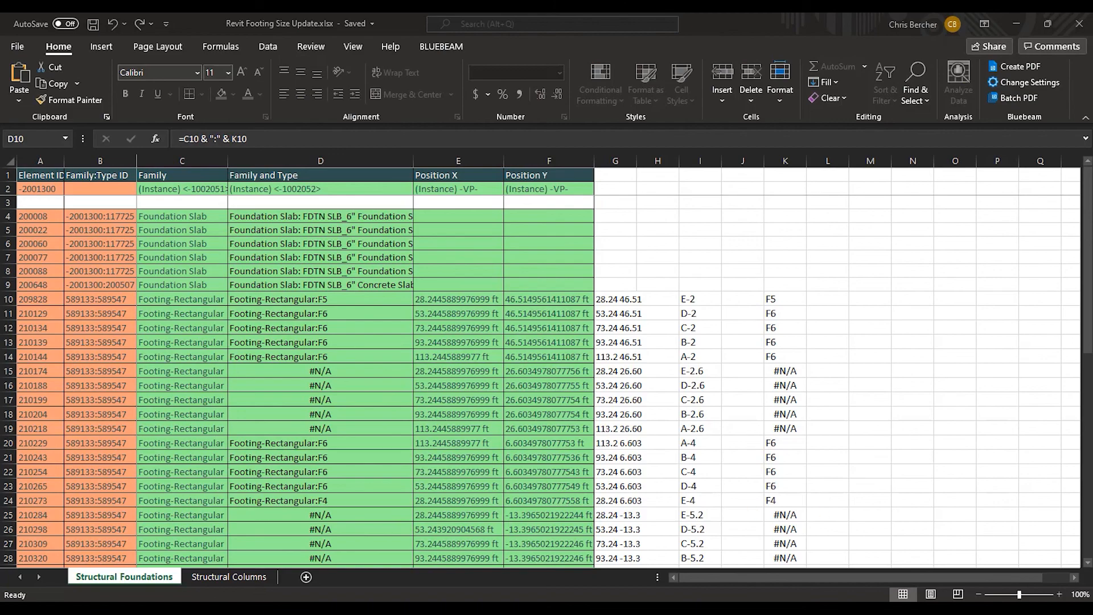
key(alt+Tab)
scroll(553, 363, down, 5)
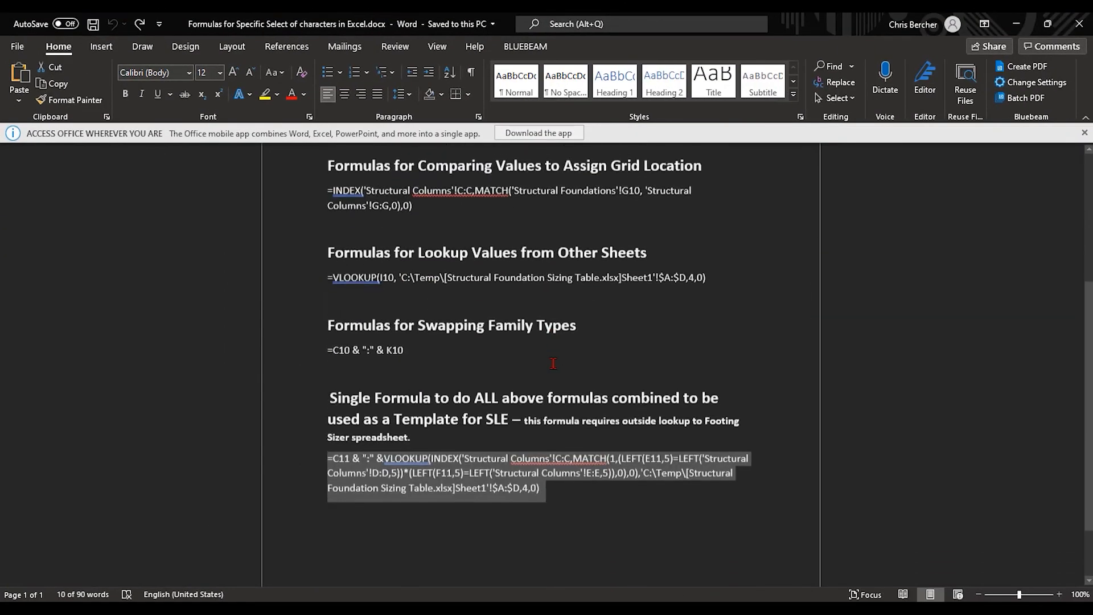
scroll(553, 363, down, 2)
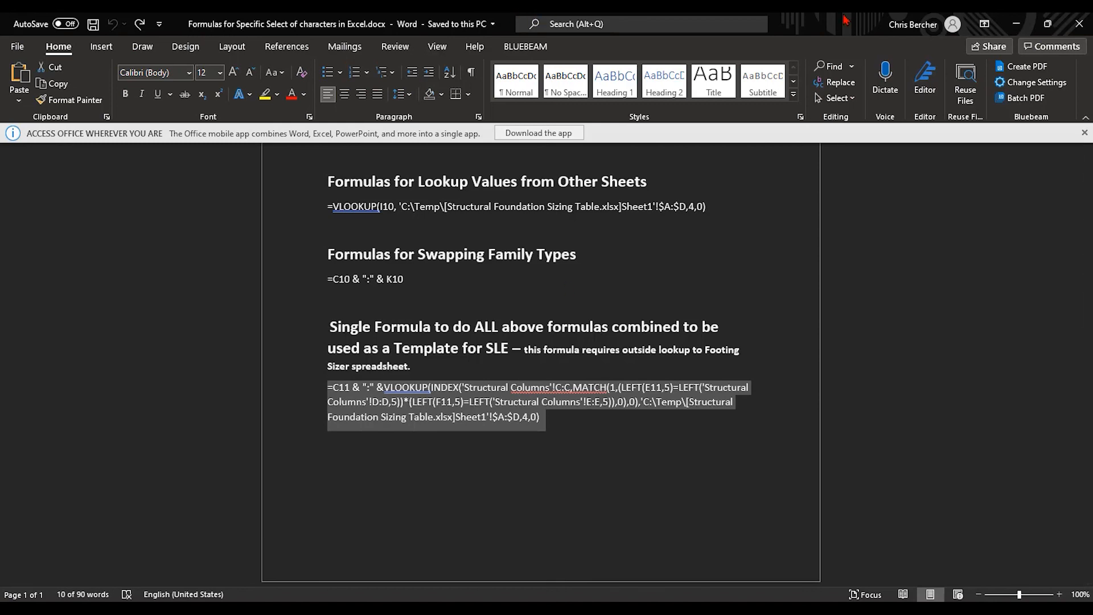
Step: Restore the Word formulas document to a smaller floating window over the workbook and switch back to Revit
drag(846, 20, 733, 40)
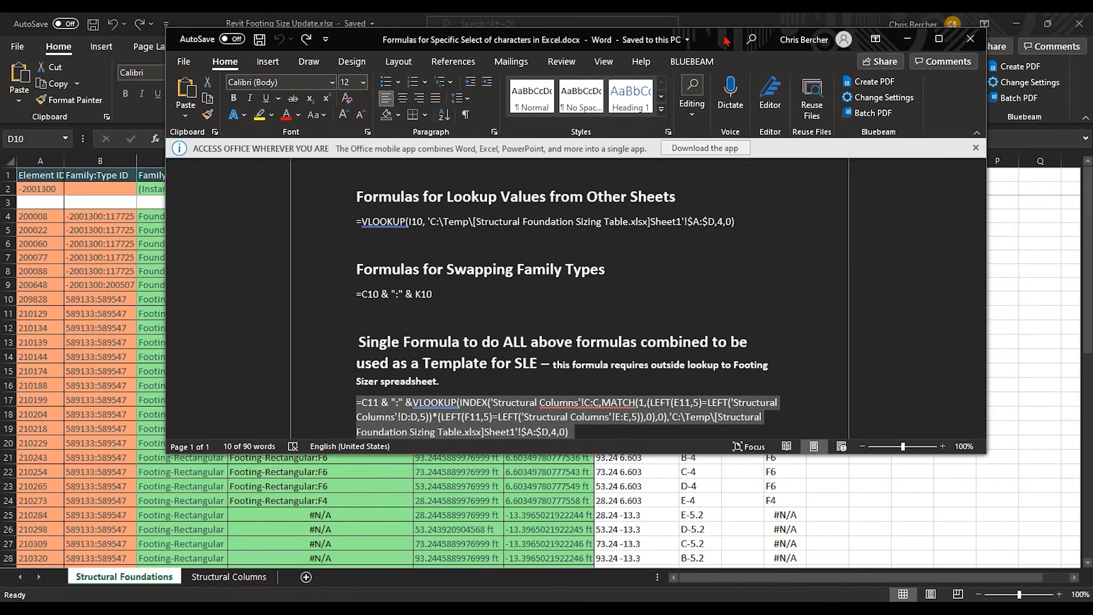
drag(726, 40, 706, 45)
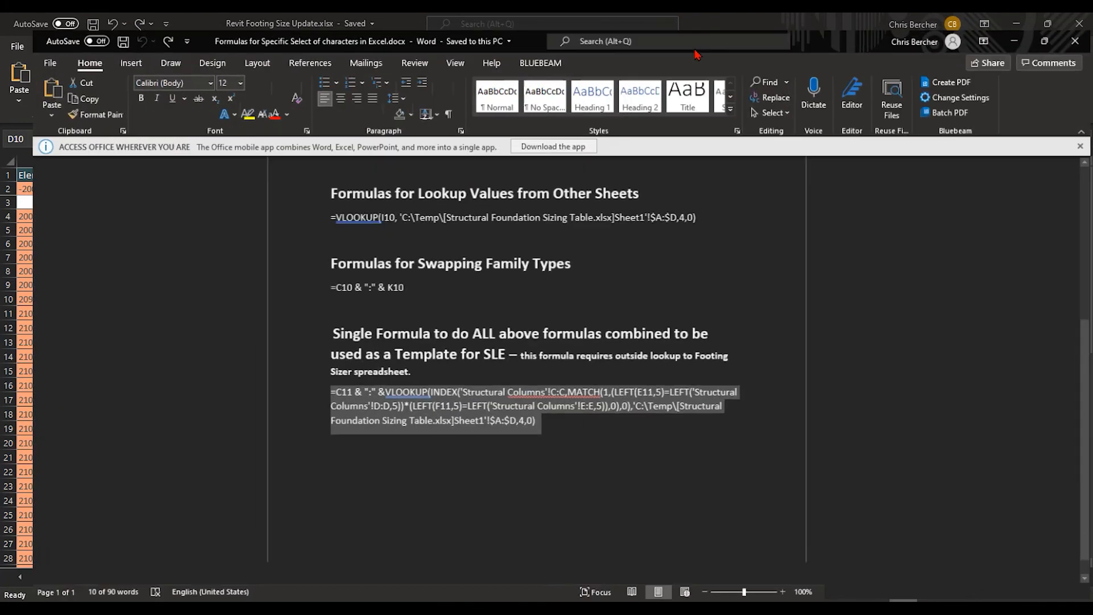
double_click(695, 52)
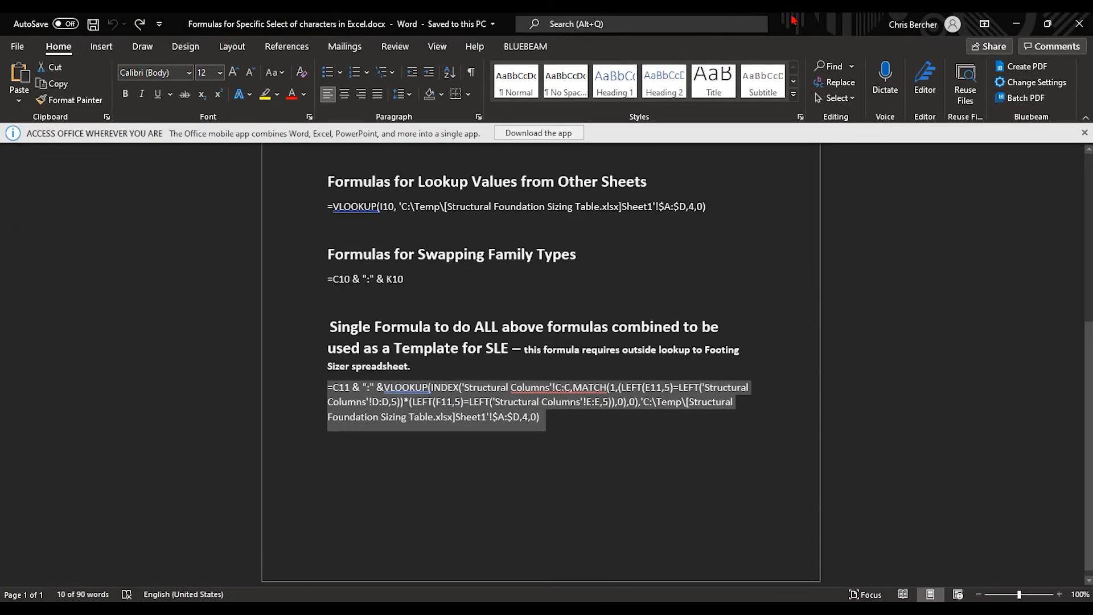
drag(792, 19, 695, 55)
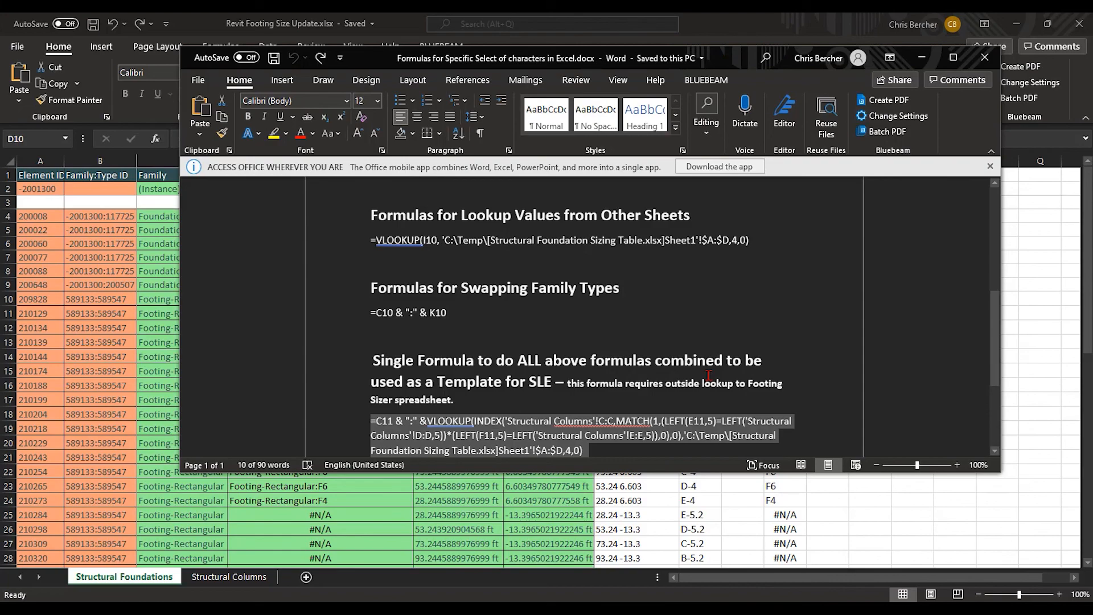
click(649, 611)
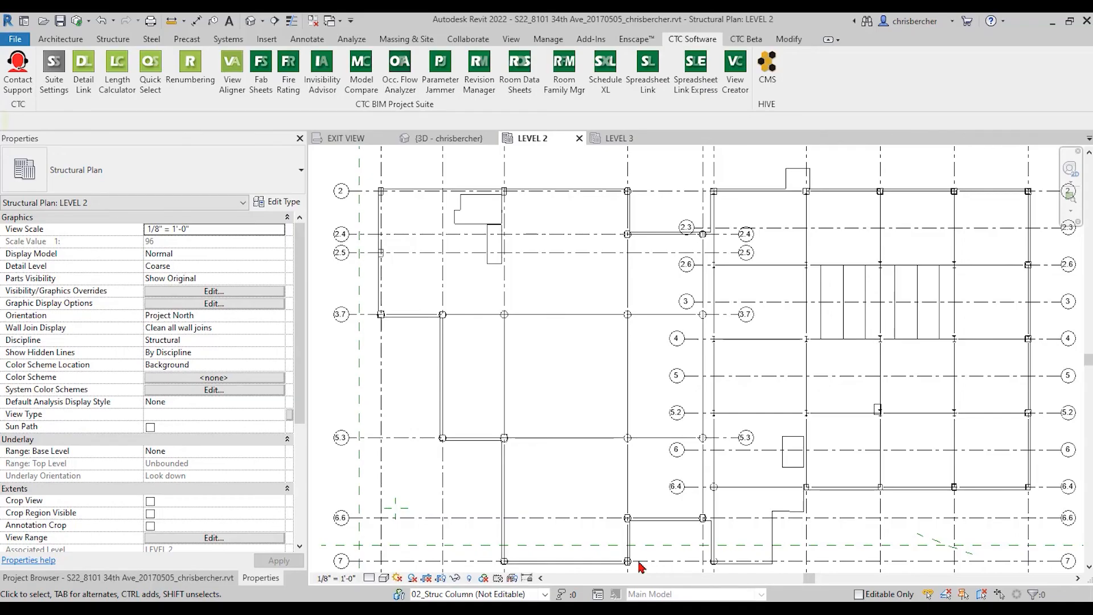